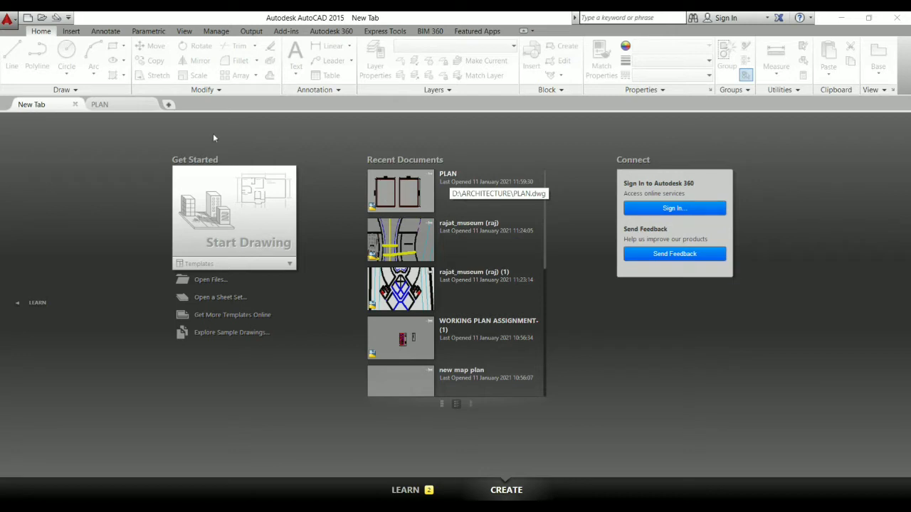
Bring the PLAN drawing tab to the front in AutoCAD.
{"action": "left_click", "coordinate": [121, 104]}
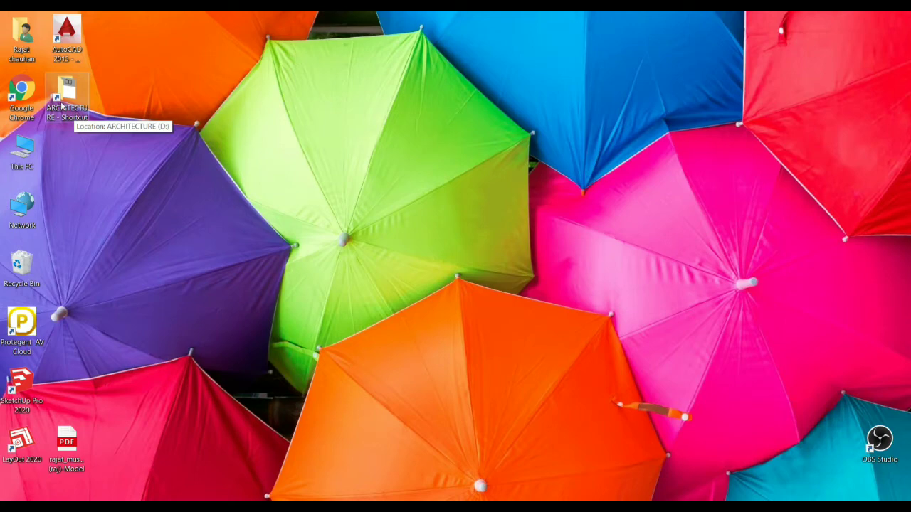
Open the ARCHITECTURE folder maximized and select the PLAN.dwg file.
{"action": "double_click", "coordinate": [67, 91]}
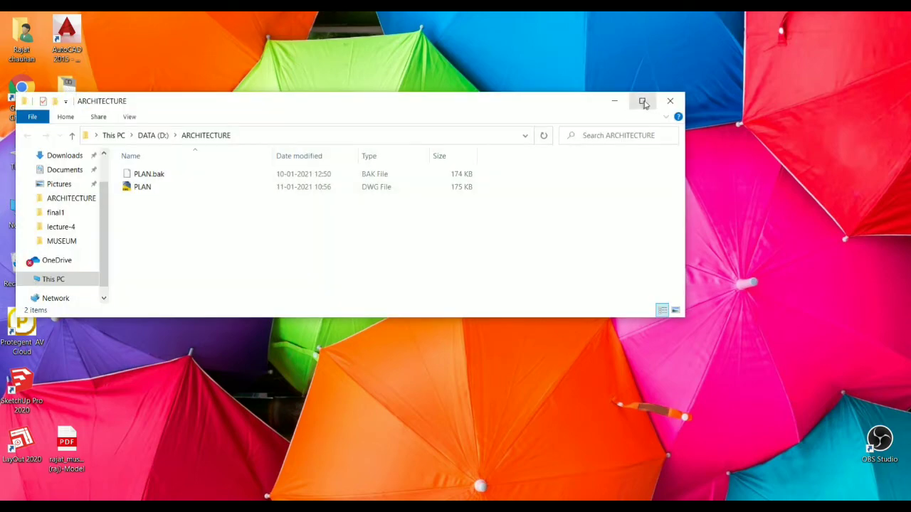
{"action": "left_click", "coordinate": [642, 100]}
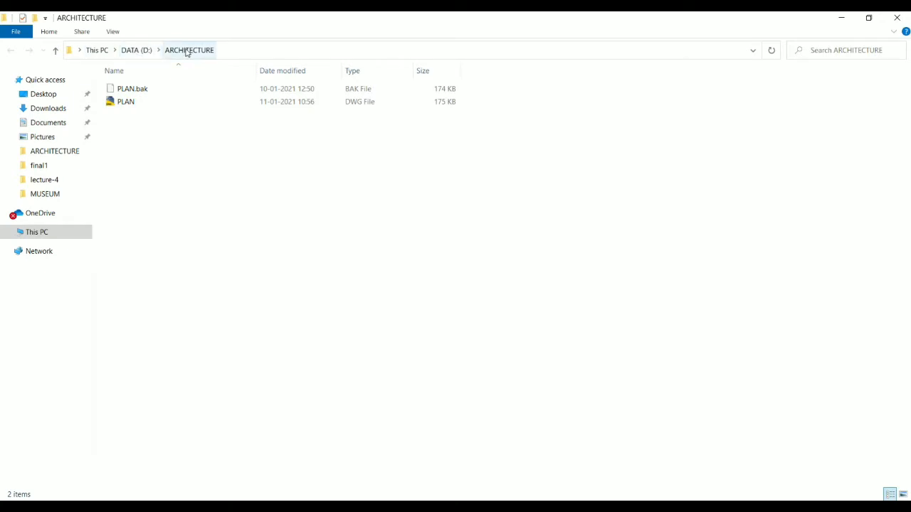
{"action": "mouse_move", "coordinate": [125, 102]}
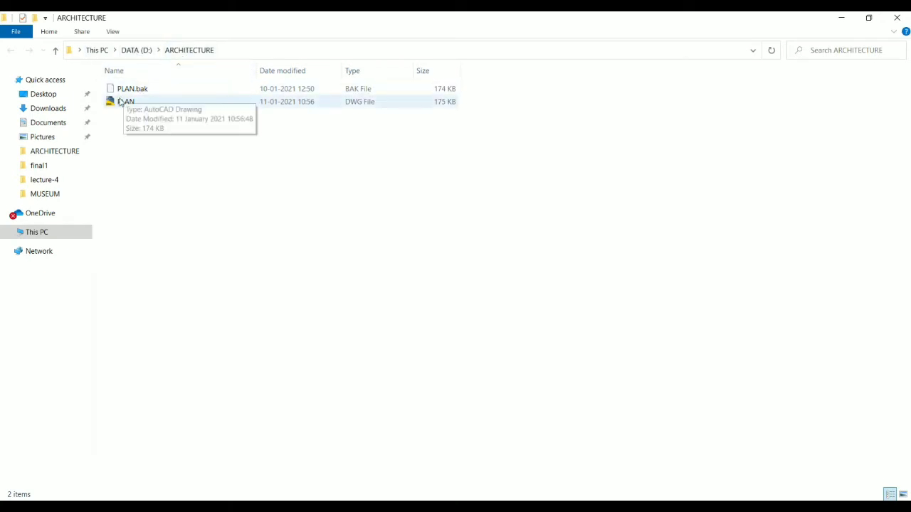
{"action": "left_click", "coordinate": [127, 104]}
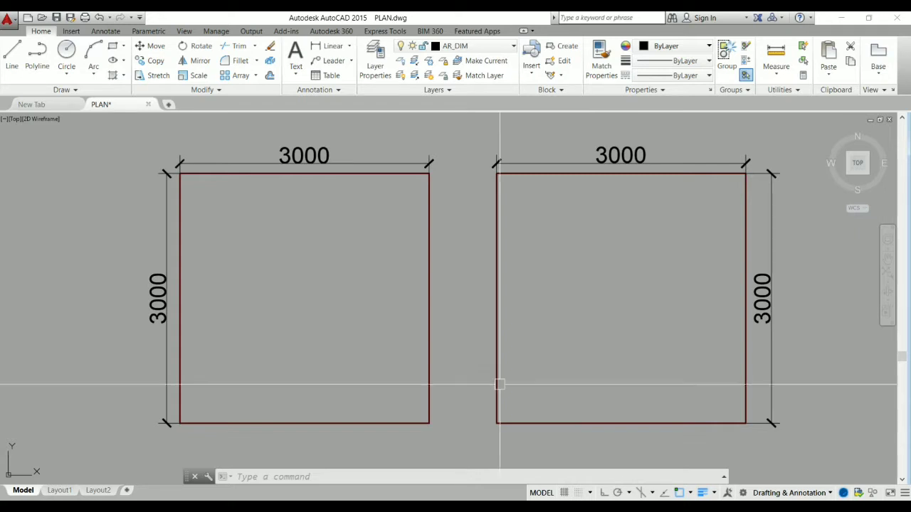
Zoom the view to centre the two dimensioned 3000 × 3000 squares.
{"action": "scroll", "coordinate": [504, 248], "scroll_direction": "down", "scroll_amount": 2}
{"action": "scroll", "coordinate": [420, 241], "scroll_direction": "up", "scroll_amount": 2}
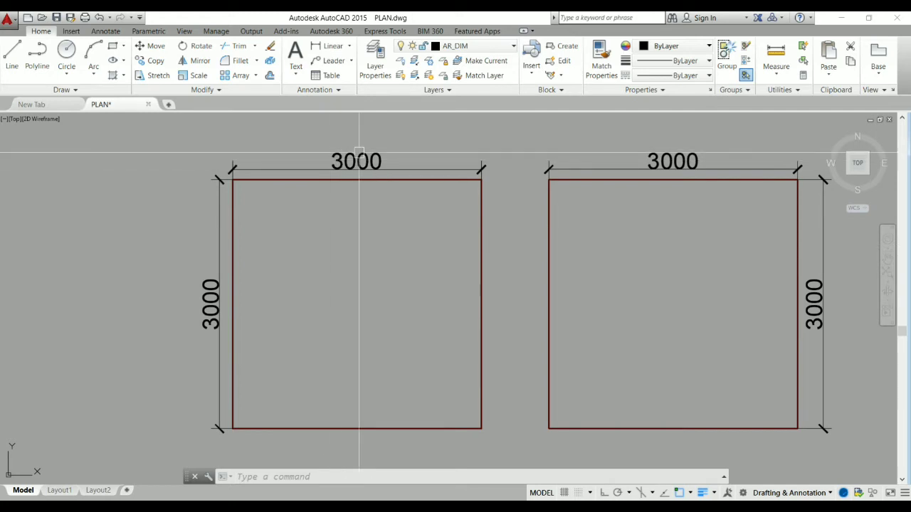
{"action": "mouse_move", "coordinate": [357, 162]}
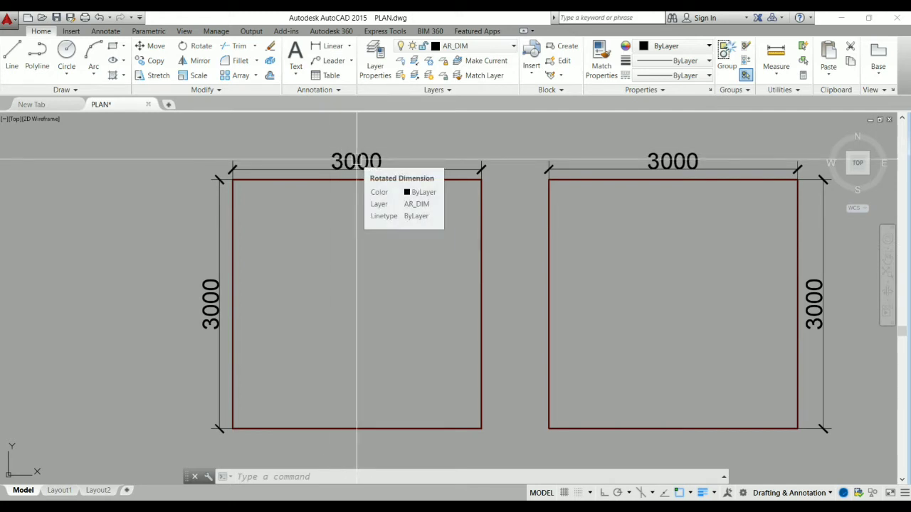
Turn off the AR_DIM layer with LAYOFF by picking one of the 3000 dimensions.
{"action": "type", "text": "LAY"}
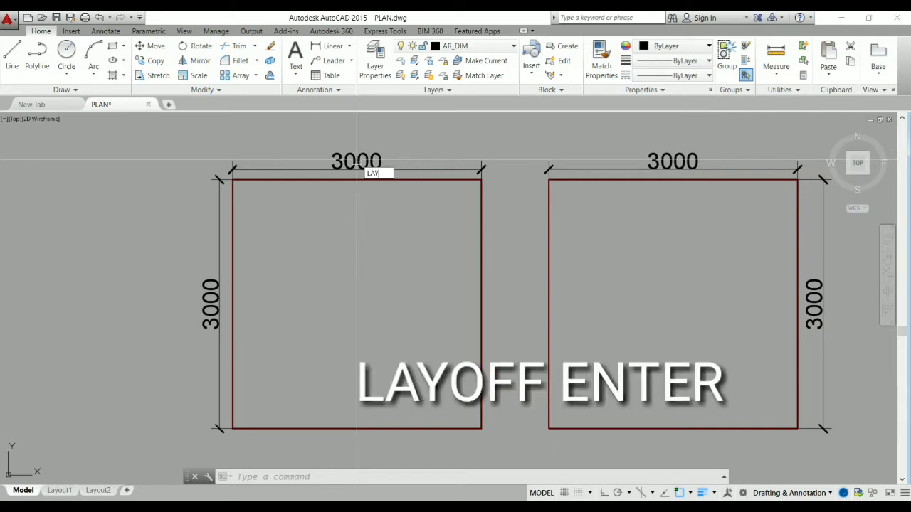
{"action": "type", "text": "OFF"}
{"action": "key", "text": "Return"}
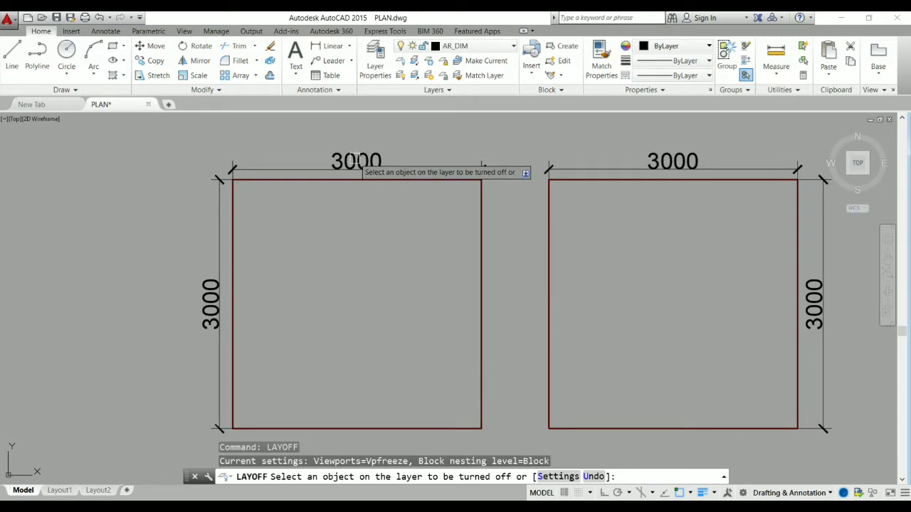
{"action": "left_click", "coordinate": [356, 160]}
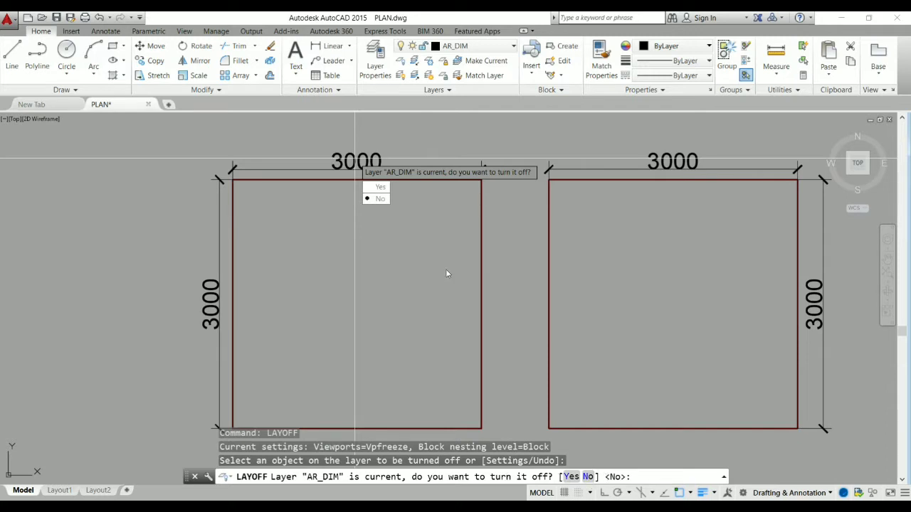
{"action": "left_click", "coordinate": [379, 188]}
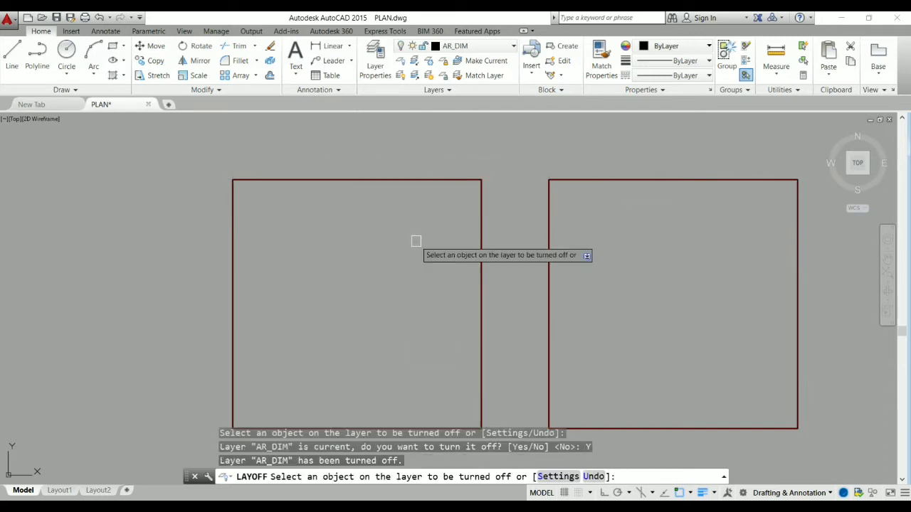
{"action": "key", "text": "Escape"}
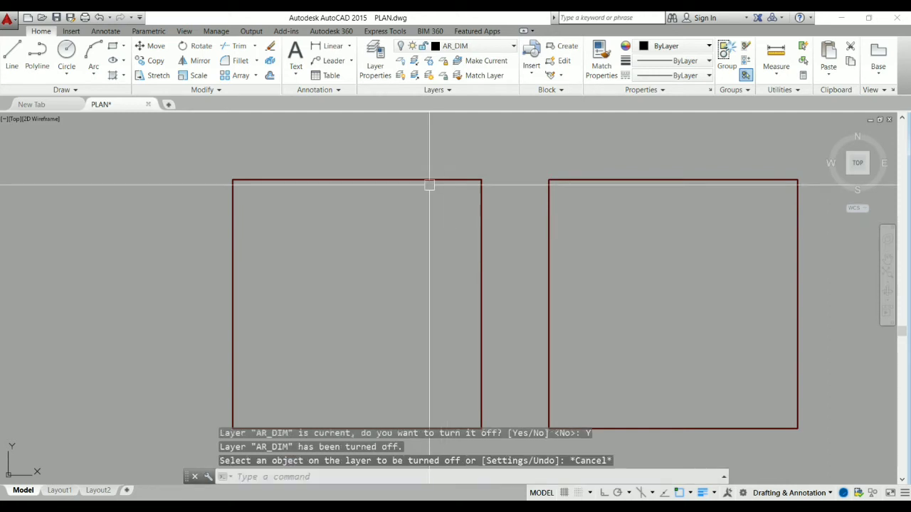
Start a line inside the left room, then cancel it unfinished.
{"action": "type", "text": "l"}
{"action": "key", "text": "Return"}
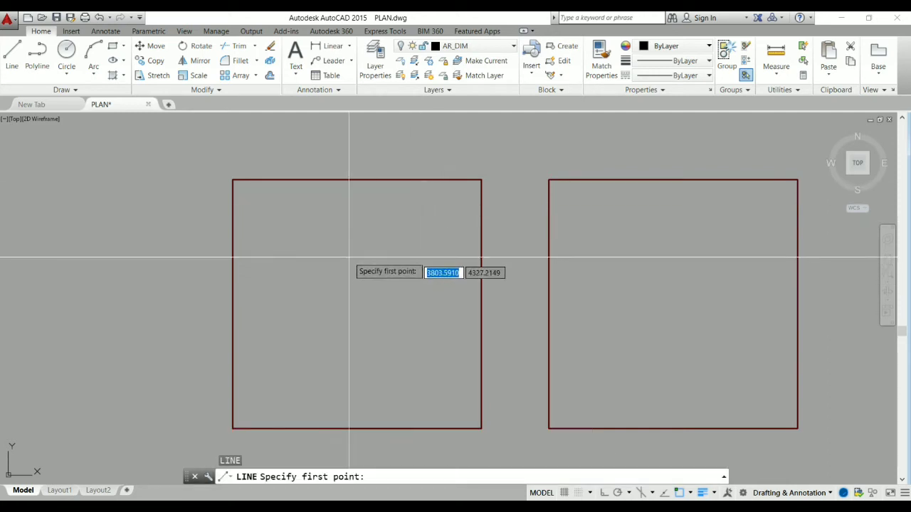
{"action": "left_click", "coordinate": [354, 245]}
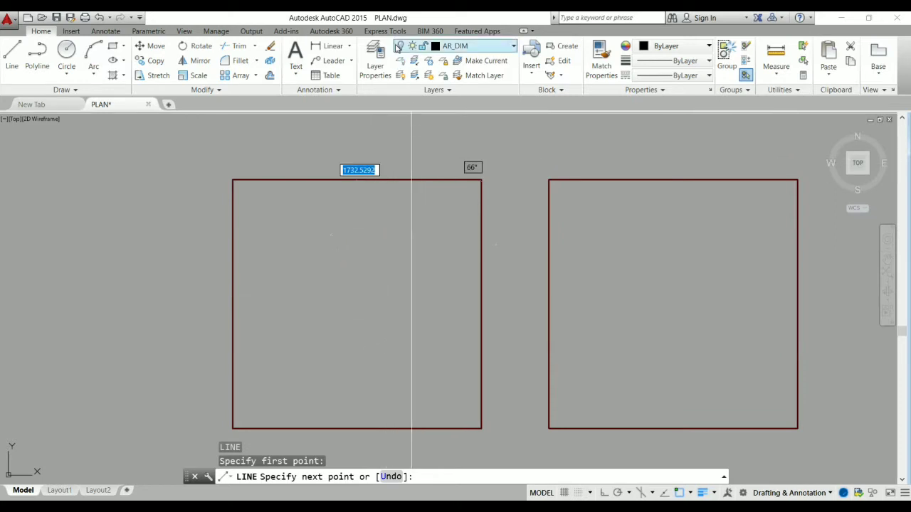
{"action": "key", "text": "Escape"}
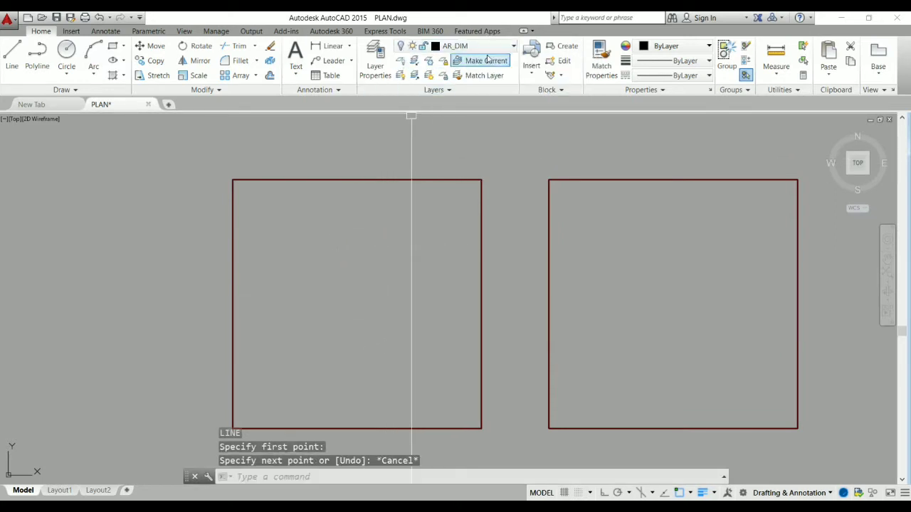
Make AR_WALL the current layer from the Layer dropdown.
{"action": "left_click", "coordinate": [489, 49]}
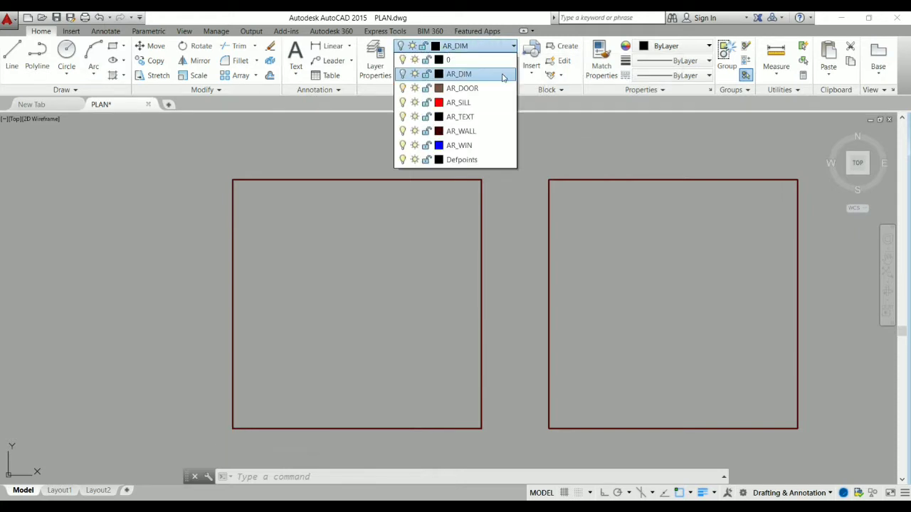
{"action": "left_click", "coordinate": [489, 131]}
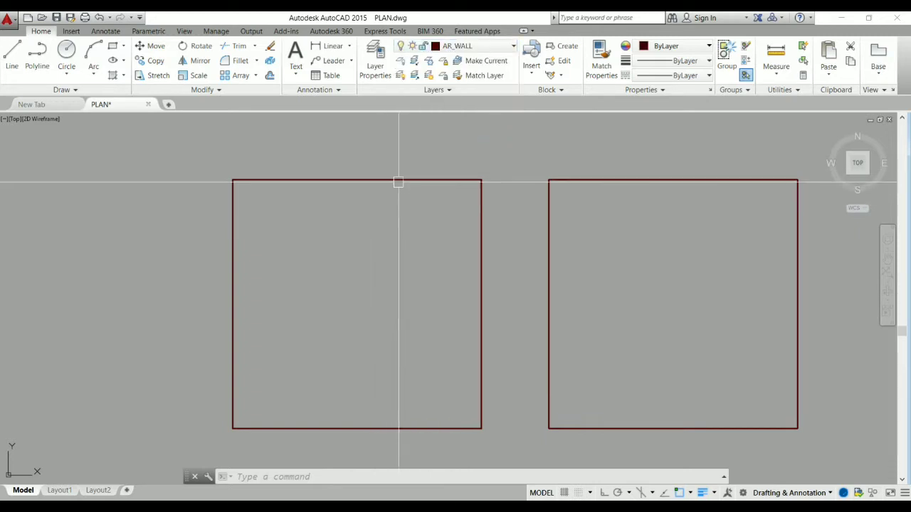
{"action": "scroll", "coordinate": [394, 195], "scroll_direction": "down", "scroll_amount": 2}
{"action": "scroll", "coordinate": [359, 201], "scroll_direction": "up", "scroll_amount": 2}
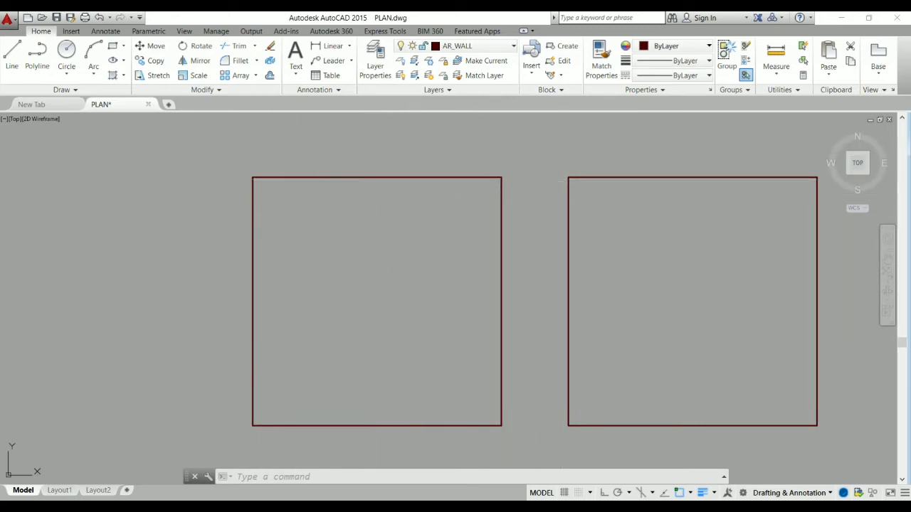
Select the left room's four edges and the right room's outline, then clear the selection.
{"action": "left_click", "coordinate": [273, 178]}
{"action": "left_click", "coordinate": [252, 249]}
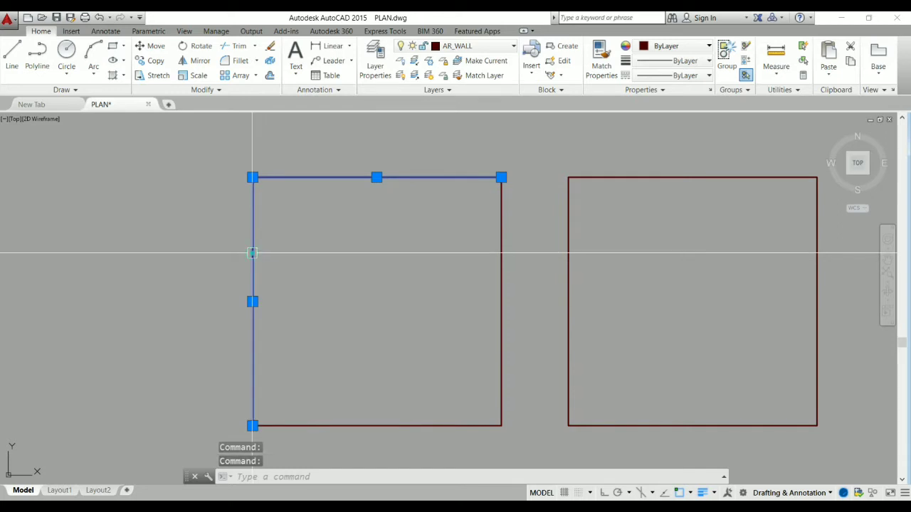
{"action": "left_click", "coordinate": [366, 425]}
{"action": "left_click", "coordinate": [500, 338]}
{"action": "key", "text": "Escape"}
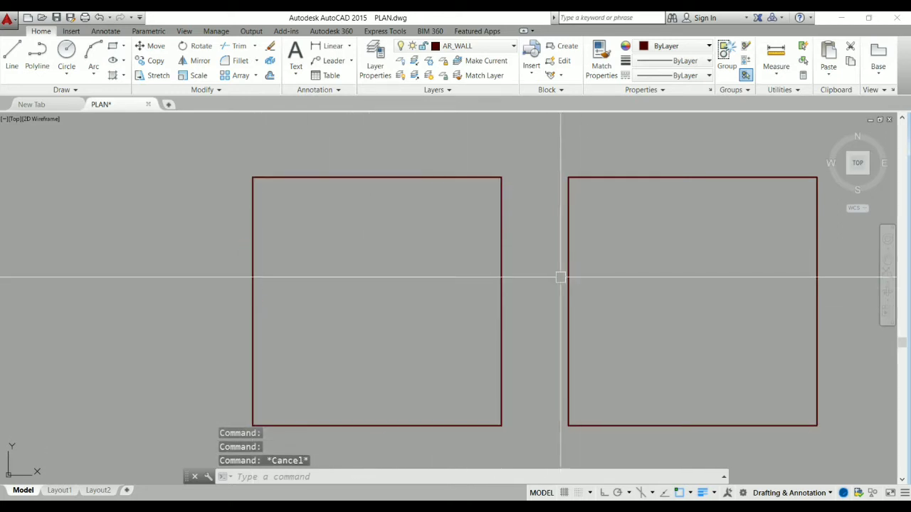
{"action": "left_click", "coordinate": [568, 275]}
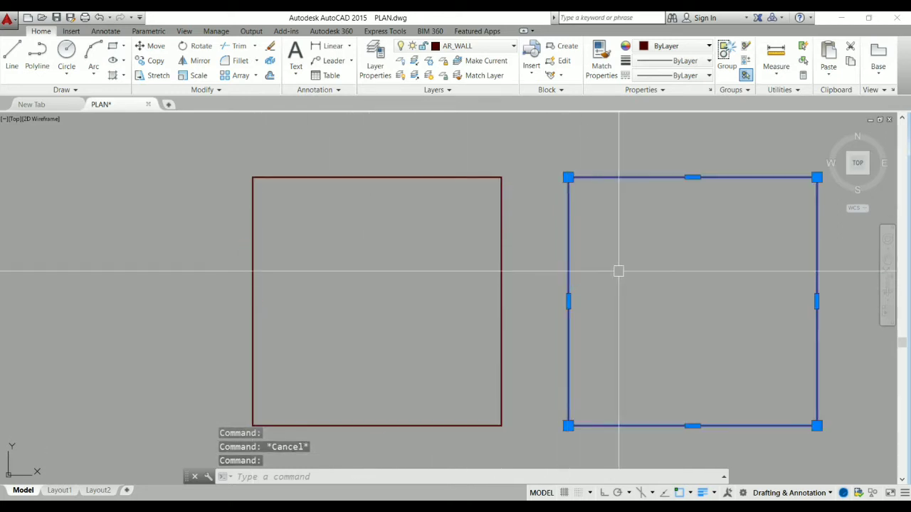
{"action": "key", "text": "Escape"}
{"action": "type", "text": "O"}
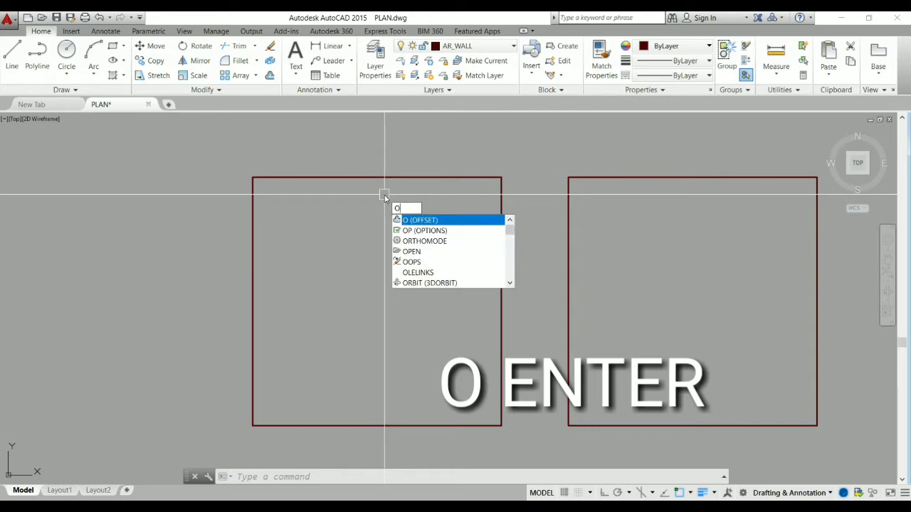
Offset the left room's top edge 230 outward.
{"action": "key", "text": "Return"}
{"action": "type", "text": "230"}
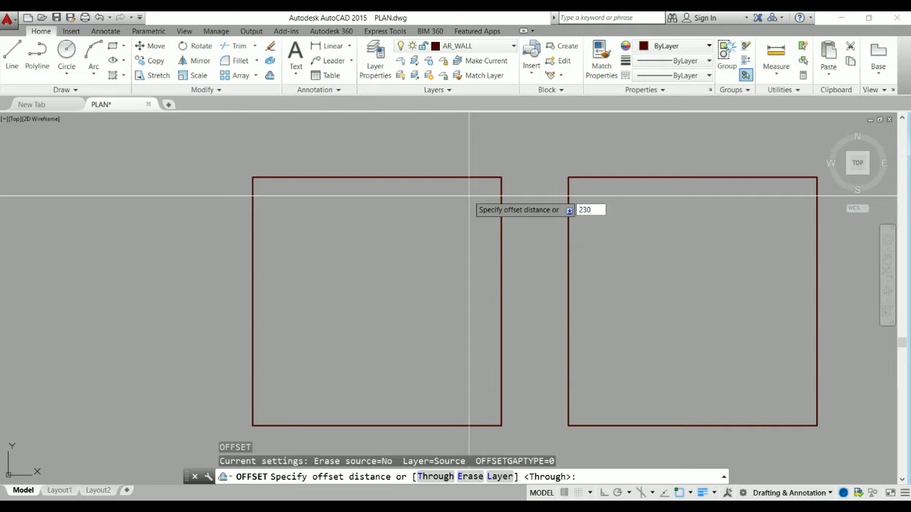
{"action": "key", "text": "Return"}
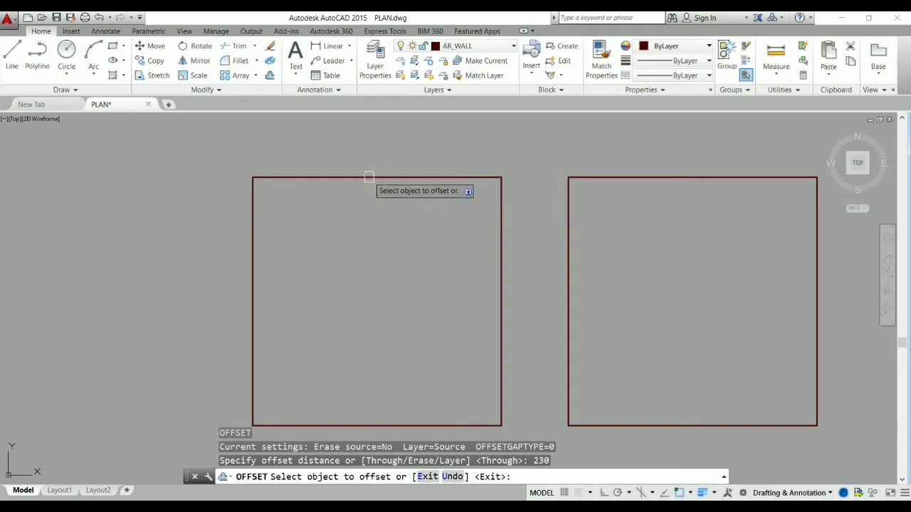
{"action": "scroll", "coordinate": [300, 175], "scroll_direction": "up", "scroll_amount": 2}
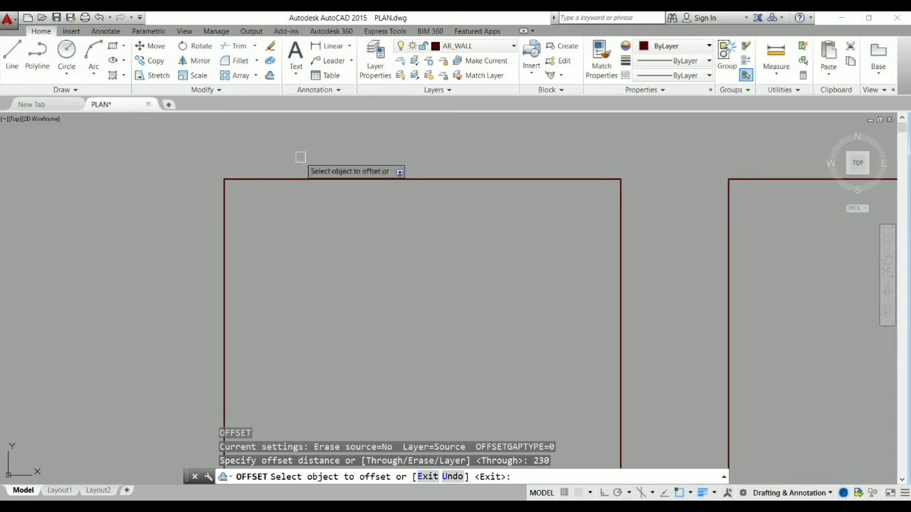
{"action": "left_click", "coordinate": [292, 180]}
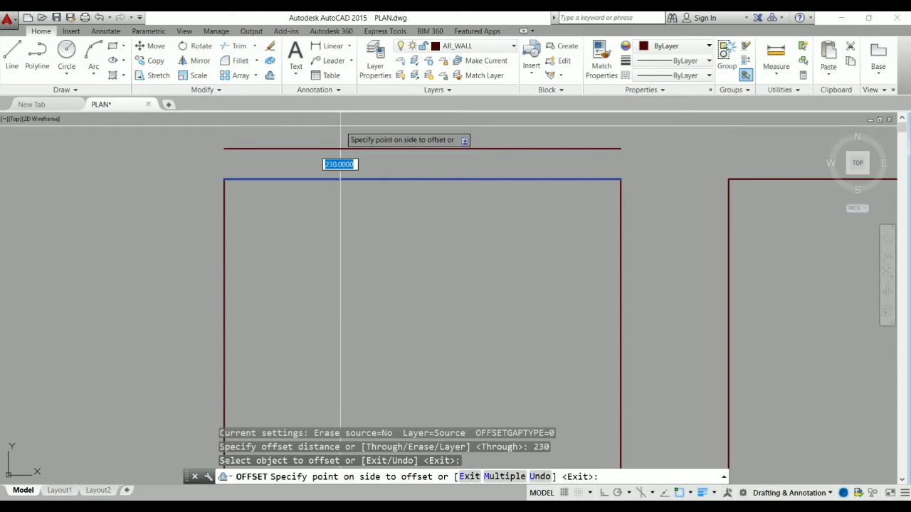
{"action": "left_click", "coordinate": [340, 126]}
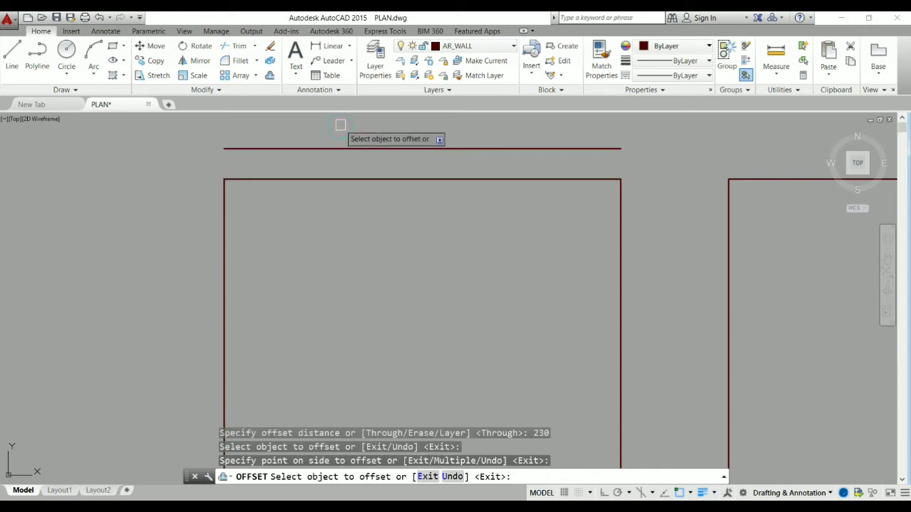
{"action": "scroll", "coordinate": [345, 135], "scroll_direction": "down", "scroll_amount": 4}
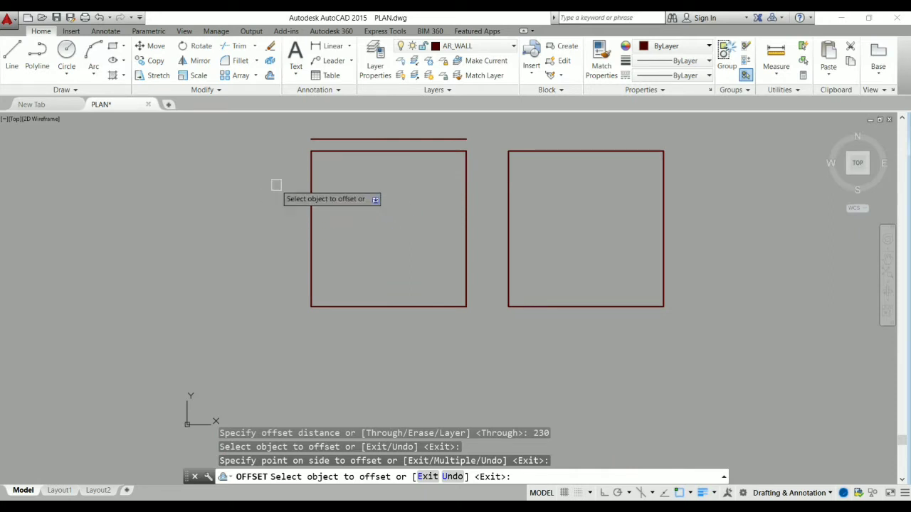
Offset the left room's left, bottom and right edges 230 outward.
{"action": "left_click", "coordinate": [312, 213]}
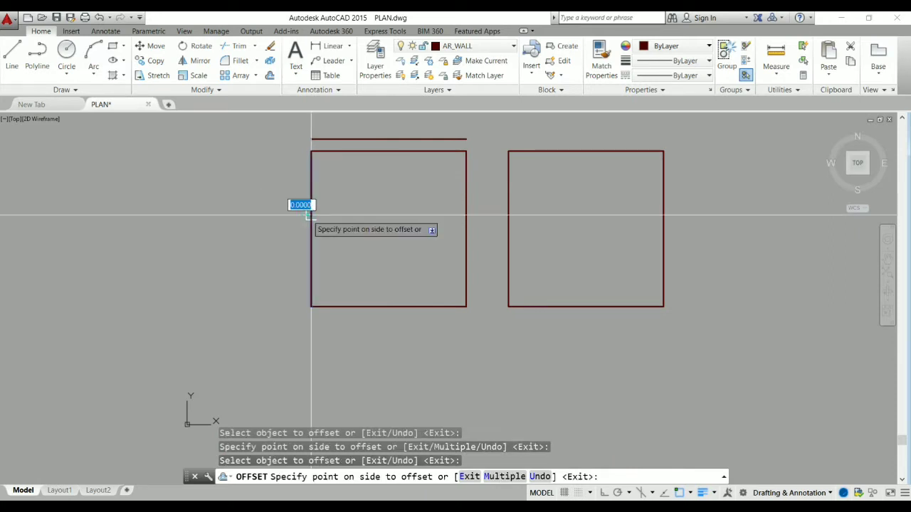
{"action": "left_click", "coordinate": [250, 215]}
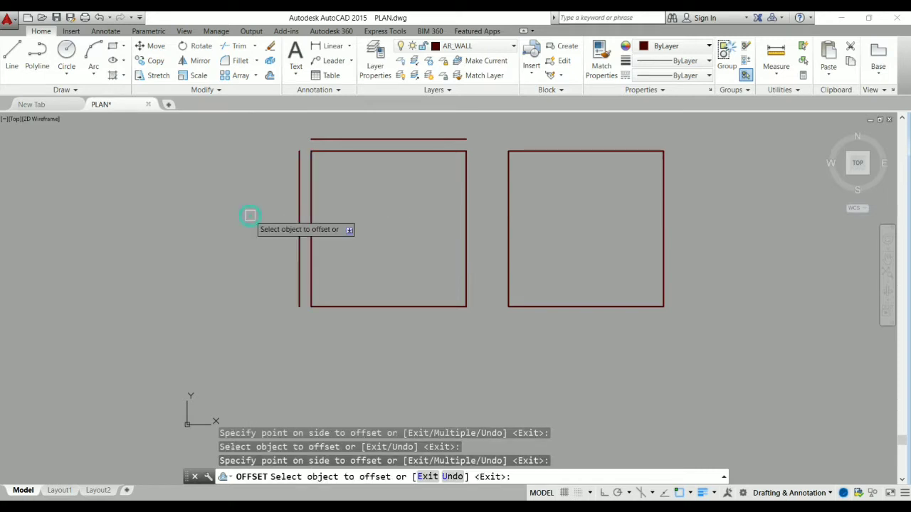
{"action": "left_click", "coordinate": [399, 307]}
{"action": "left_click", "coordinate": [401, 351]}
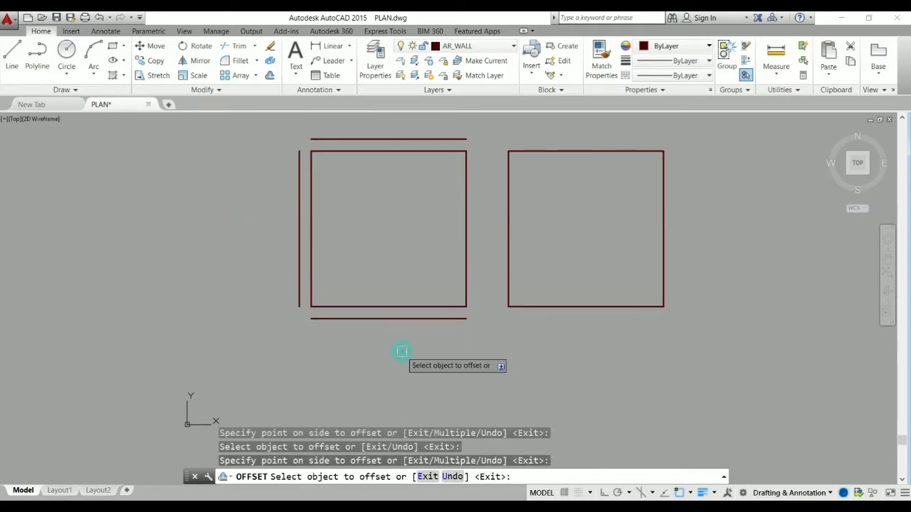
{"action": "left_click", "coordinate": [466, 260]}
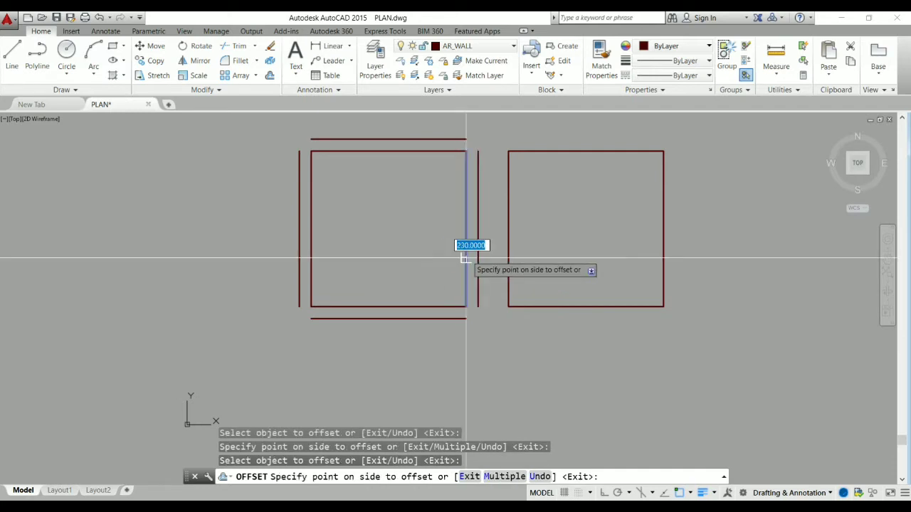
{"action": "left_click", "coordinate": [487, 255]}
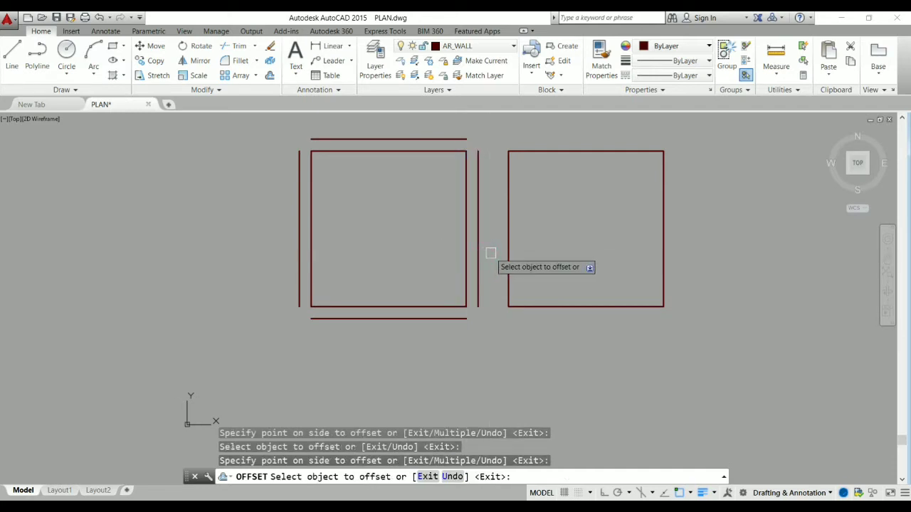
{"action": "key", "text": "Escape"}
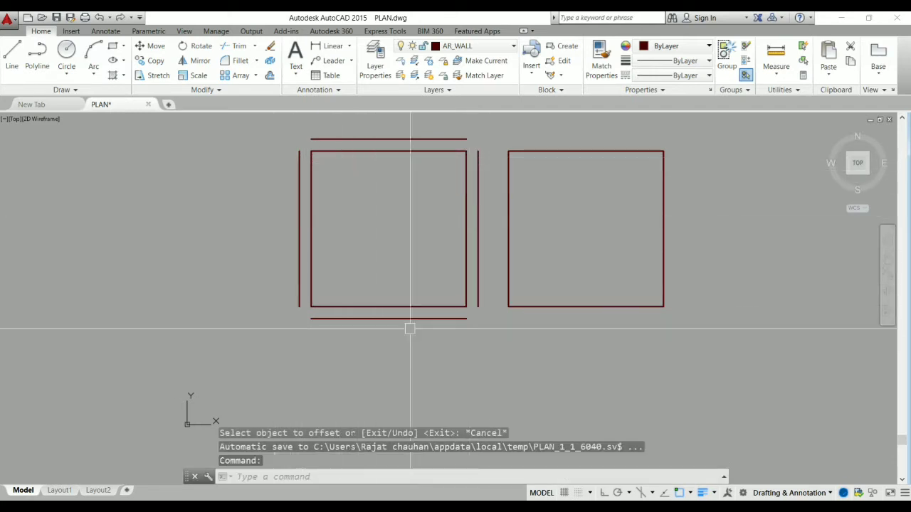
Zoom into the unjoined corner where the left room's top and left outer wall lines meet.
{"action": "scroll", "coordinate": [338, 150], "scroll_direction": "up", "scroll_amount": 6}
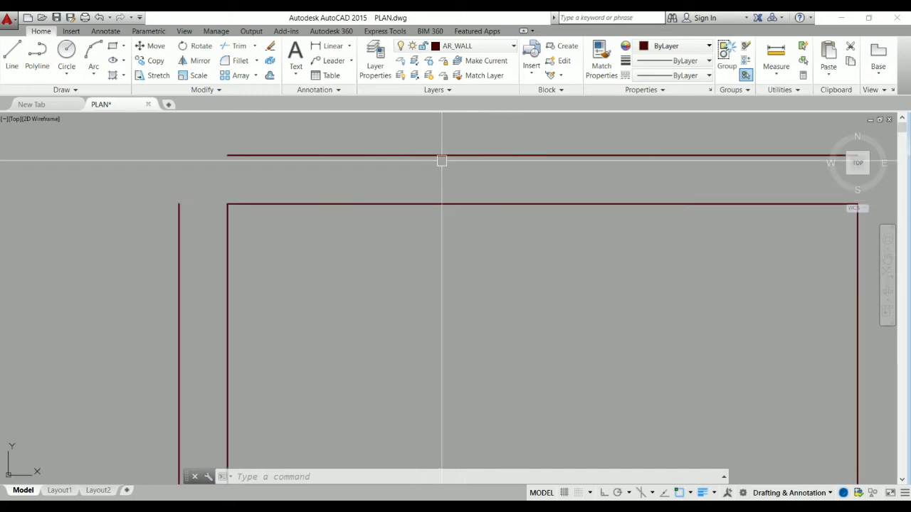
{"action": "scroll", "coordinate": [229, 216], "scroll_direction": "down", "scroll_amount": 2}
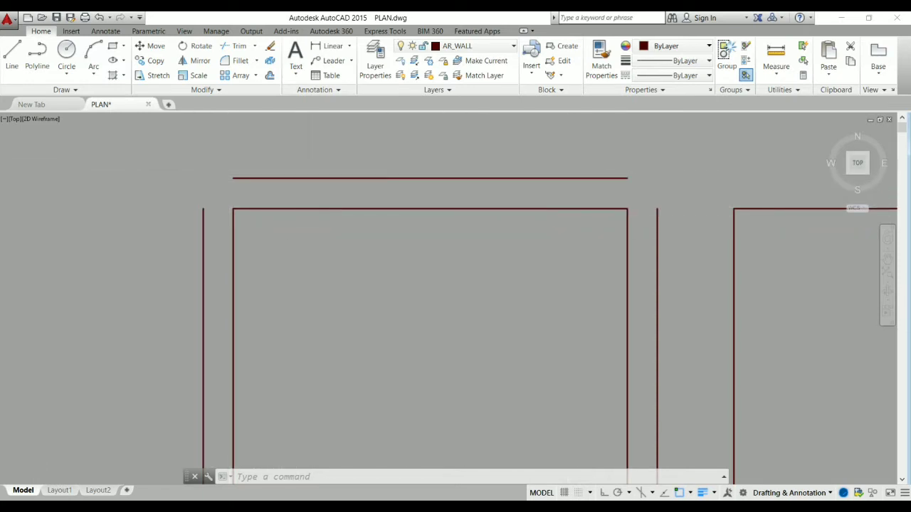
{"action": "scroll", "coordinate": [242, 178], "scroll_direction": "up", "scroll_amount": 6}
{"action": "scroll", "coordinate": [349, 183], "scroll_direction": "down", "scroll_amount": 4}
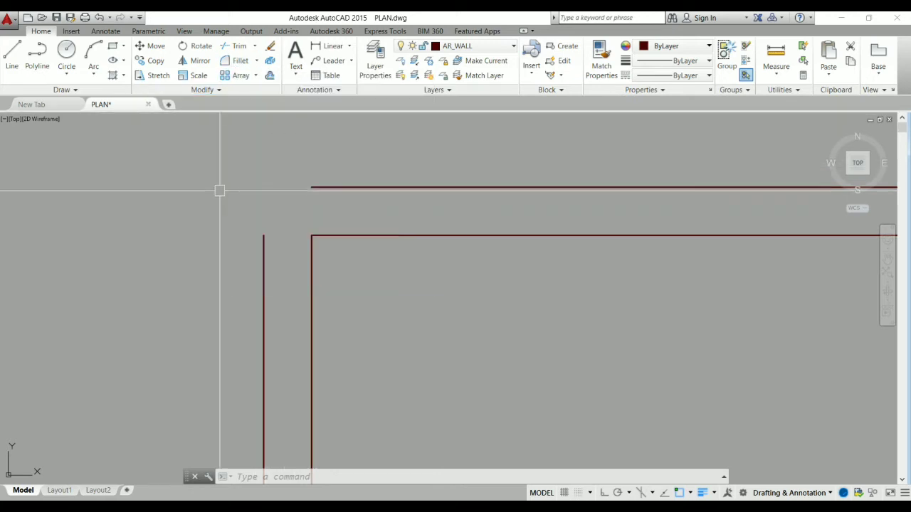
Fillet the left and top outer wall lines into a sharp upper-left corner.
{"action": "type", "text": "f"}
{"action": "key", "text": "Return"}
{"action": "type", "text": "f"}
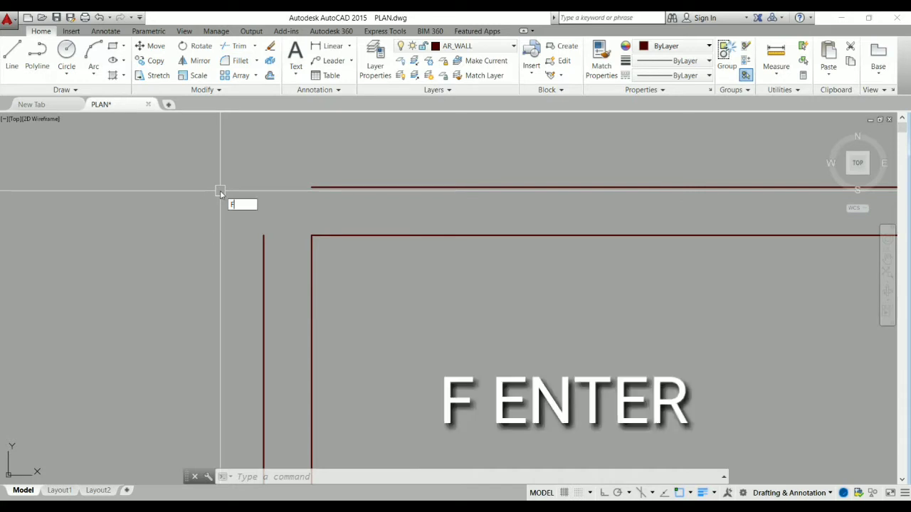
{"action": "key", "text": "Return"}
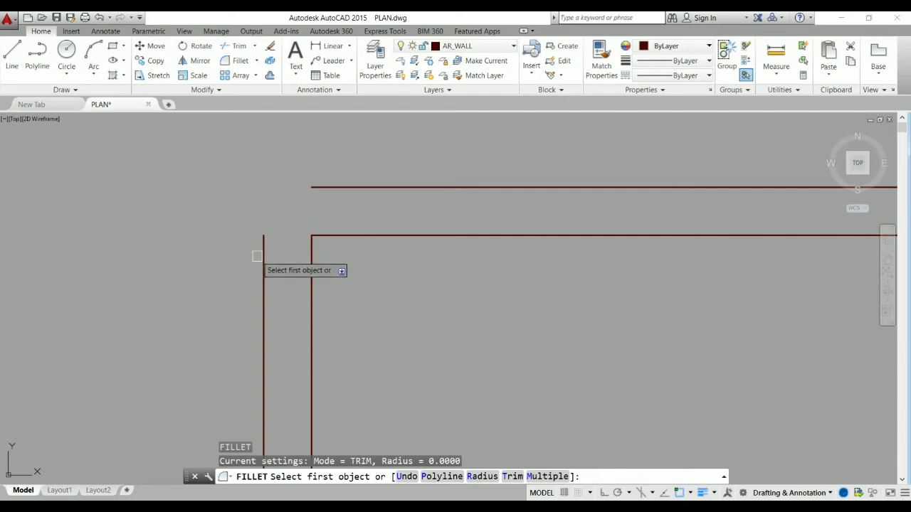
{"action": "left_click", "coordinate": [263, 257]}
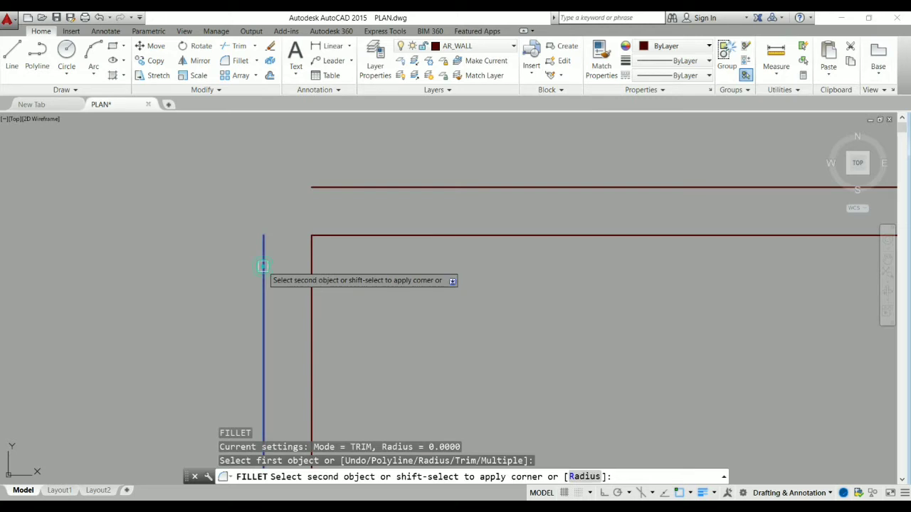
{"action": "left_click", "coordinate": [352, 187]}
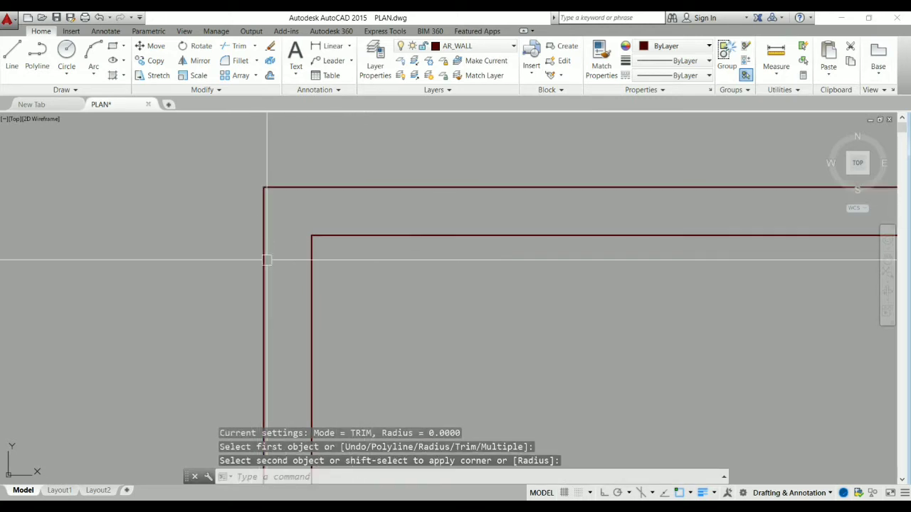
{"action": "scroll", "coordinate": [200, 190], "scroll_direction": "down", "scroll_amount": 1}
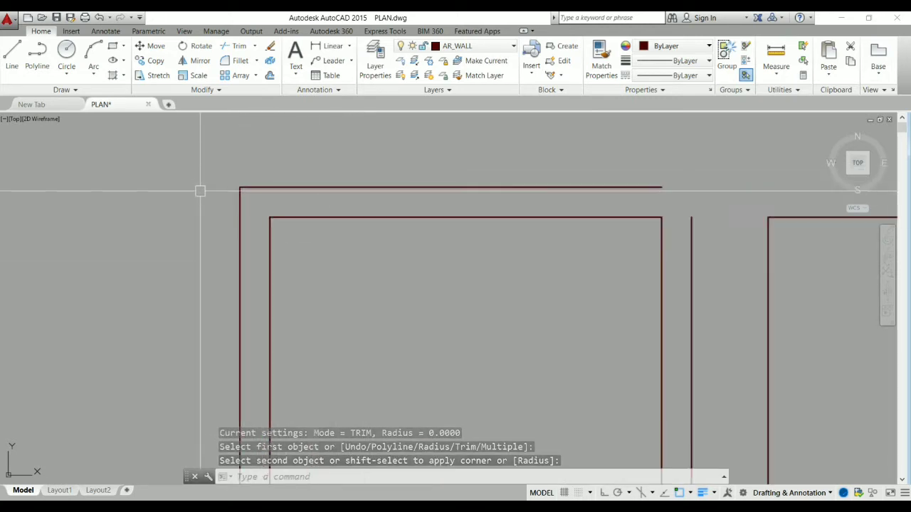
{"action": "scroll", "coordinate": [200, 191], "scroll_direction": "down", "scroll_amount": 2}
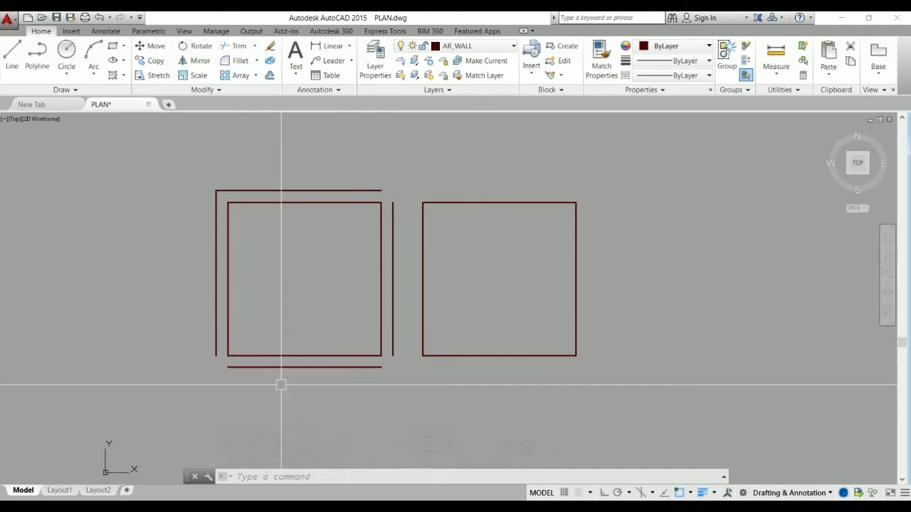
{"action": "scroll", "coordinate": [286, 308], "scroll_direction": "up", "scroll_amount": 2}
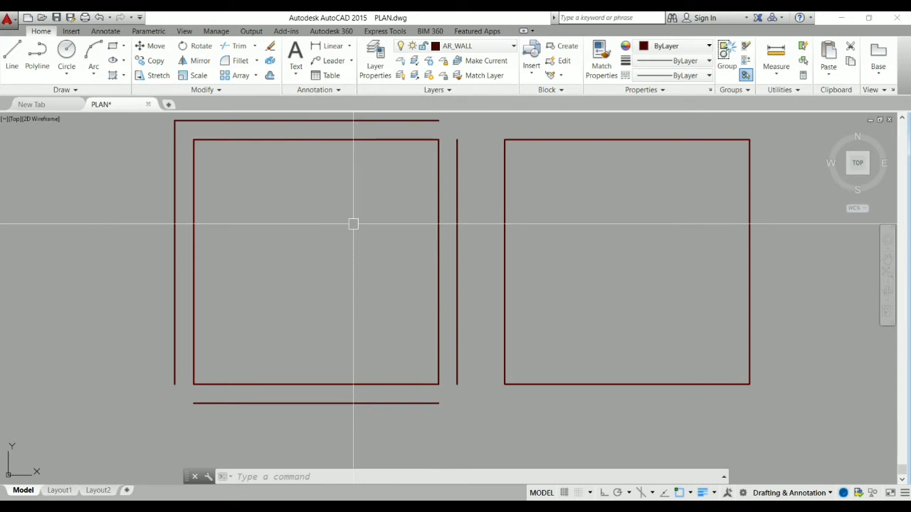
Fillet the upper-right and lower-right outer wall corners of the left room.
{"action": "type", "text": "f"}
{"action": "key", "text": "Return"}
{"action": "scroll", "coordinate": [422, 265], "scroll_direction": "down", "scroll_amount": 2}
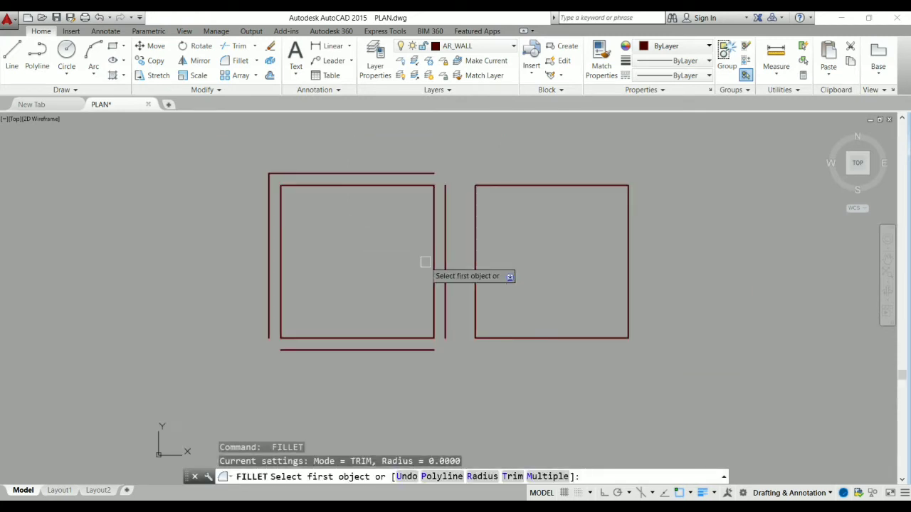
{"action": "scroll", "coordinate": [433, 189], "scroll_direction": "up", "scroll_amount": 2}
{"action": "left_click", "coordinate": [414, 168]}
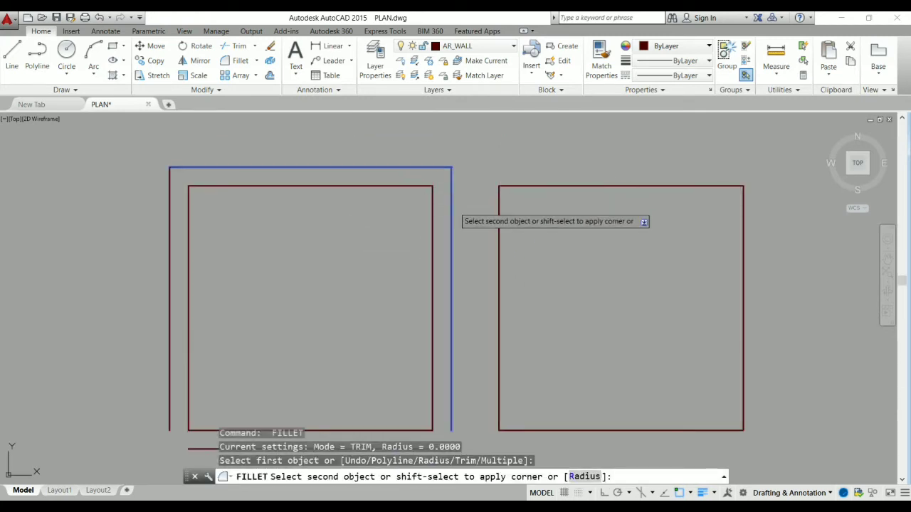
{"action": "left_click", "coordinate": [452, 206]}
{"action": "key", "text": "Return"}
{"action": "scroll", "coordinate": [483, 187], "scroll_direction": "down", "scroll_amount": 4}
{"action": "scroll", "coordinate": [483, 193], "scroll_direction": "up", "scroll_amount": 4}
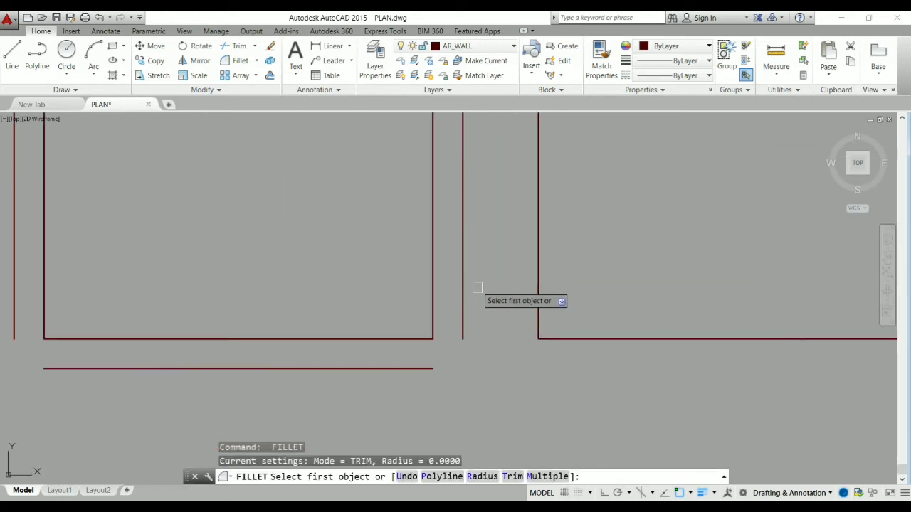
{"action": "left_click", "coordinate": [463, 321]}
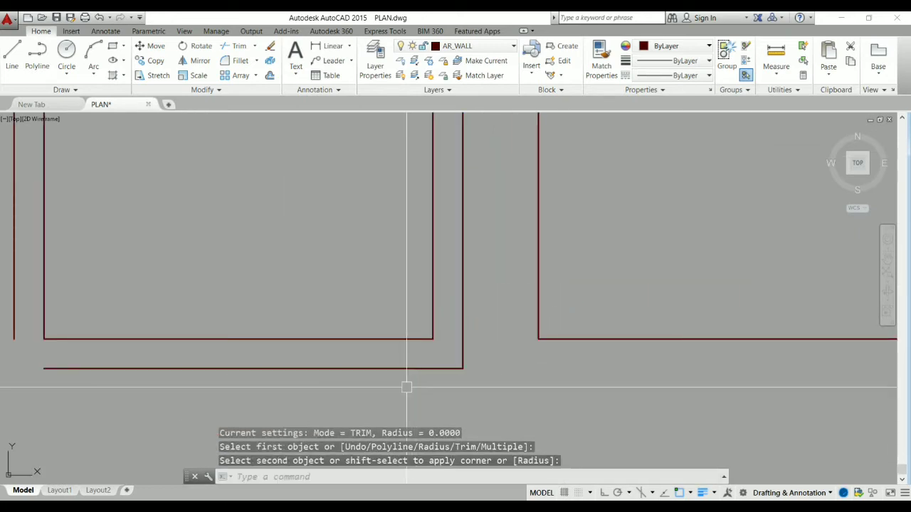
{"action": "left_click", "coordinate": [416, 366]}
Fillet the bottom and left outer wall lines into the lower-left corner.
{"action": "key", "text": "Return"}
{"action": "left_click", "coordinate": [118, 368]}
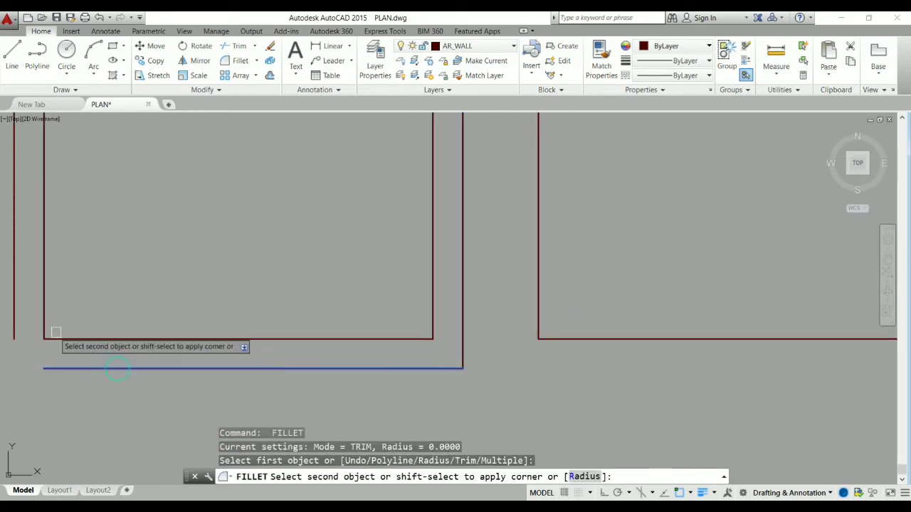
{"action": "left_click", "coordinate": [14, 306]}
{"action": "scroll", "coordinate": [502, 387], "scroll_direction": "down", "scroll_amount": 4}
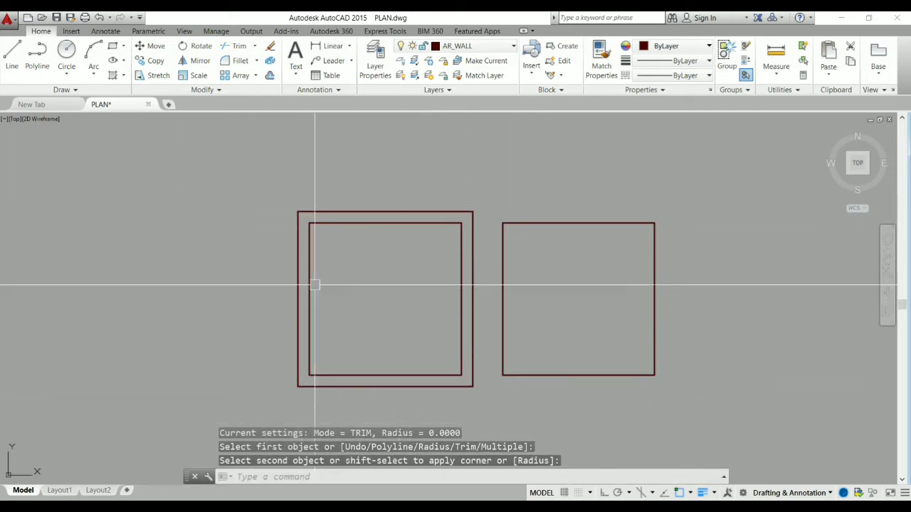
{"action": "scroll", "coordinate": [355, 350], "scroll_direction": "up", "scroll_amount": 2}
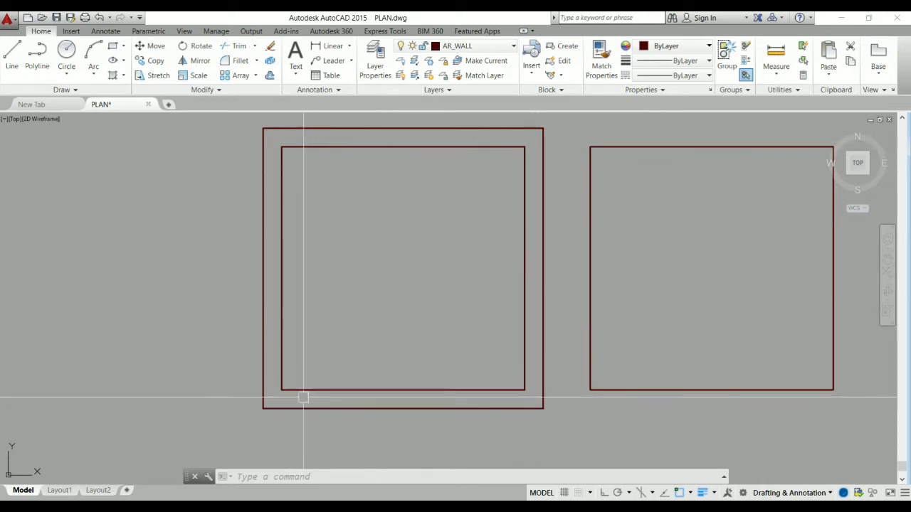
{"action": "scroll", "coordinate": [143, 283], "scroll_direction": "down", "scroll_amount": 2}
{"action": "type", "text": "O"}
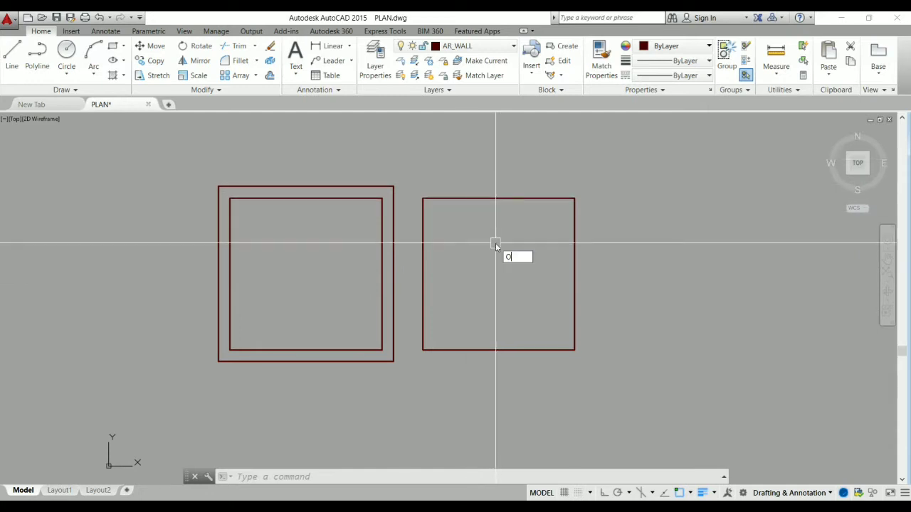
Offset the right room's rectangle 230 outward to form its outer wall.
{"action": "key", "text": "Return"}
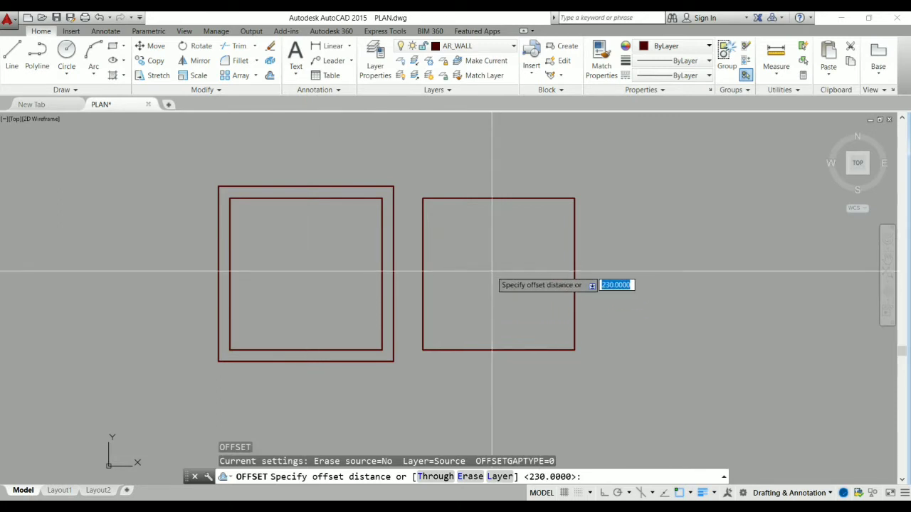
{"action": "key", "text": "Return"}
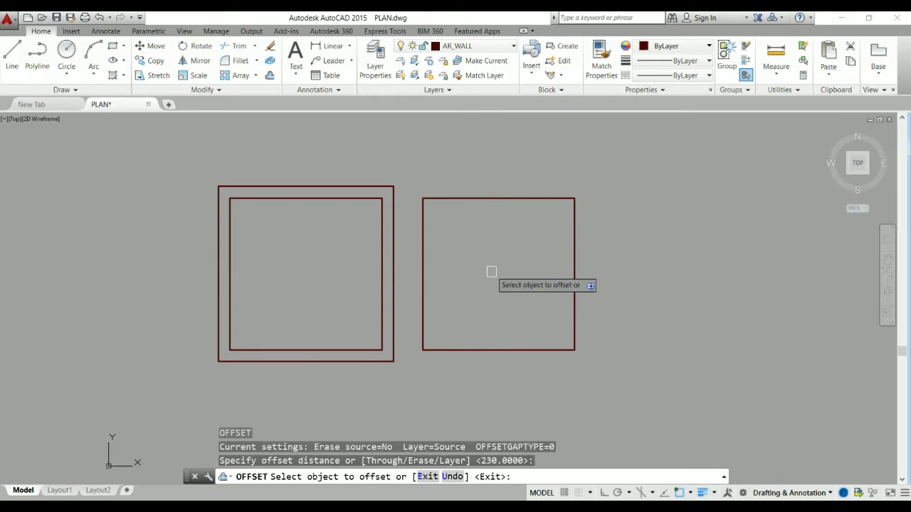
{"action": "left_click", "coordinate": [496, 198]}
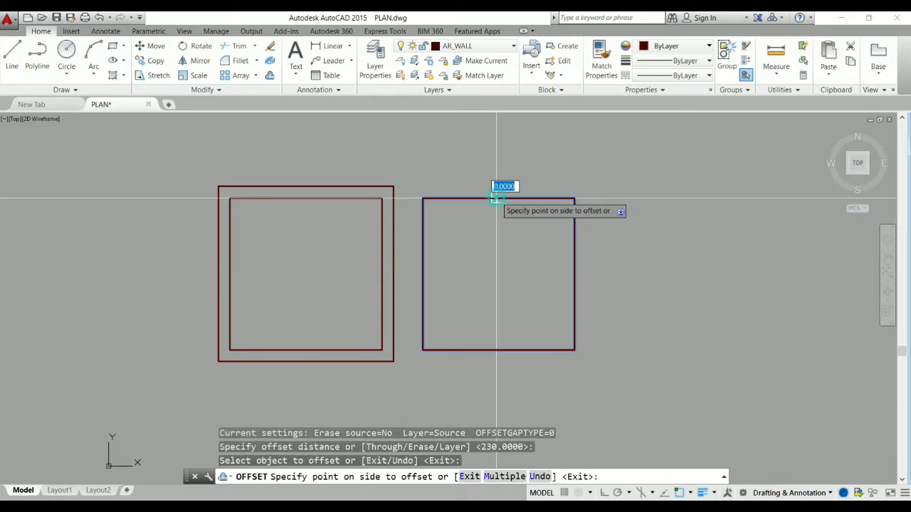
{"action": "left_click", "coordinate": [497, 149]}
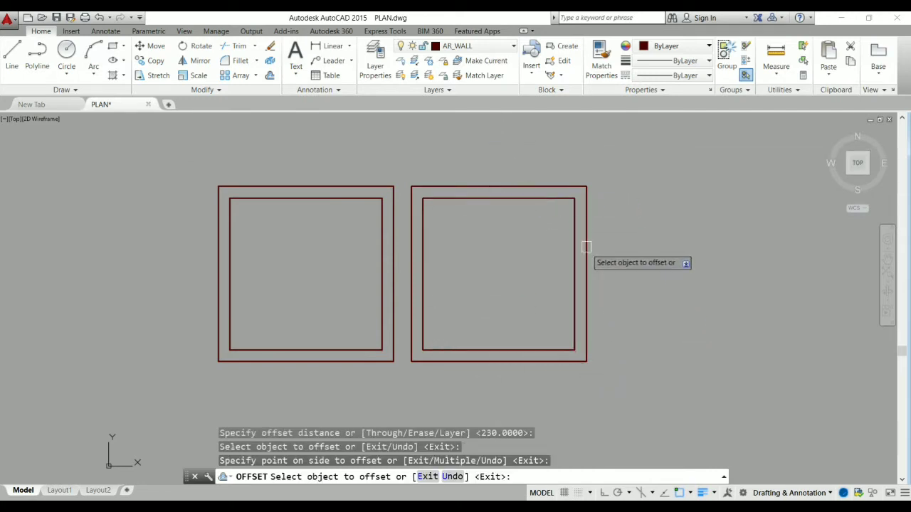
{"action": "key", "text": "Escape"}
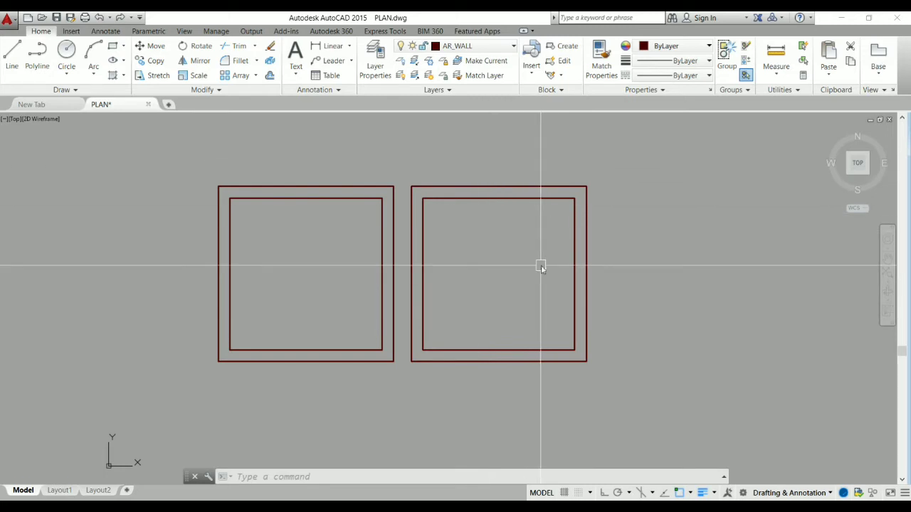
Cancel a started MOVE and zoom into the bottom of the gap between the rooms.
{"action": "type", "text": "m"}
{"action": "key", "text": "Return"}
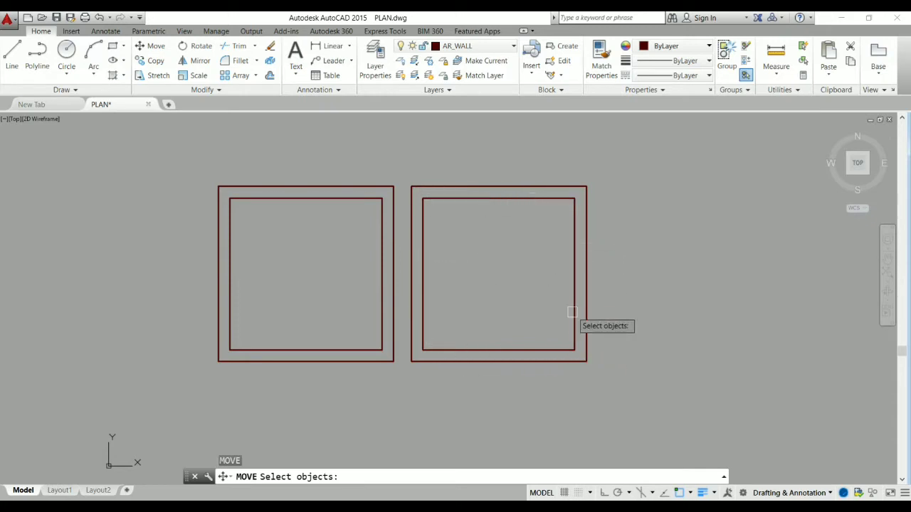
{"action": "scroll", "coordinate": [292, 245], "scroll_direction": "up", "scroll_amount": 2}
{"action": "key", "text": "Escape"}
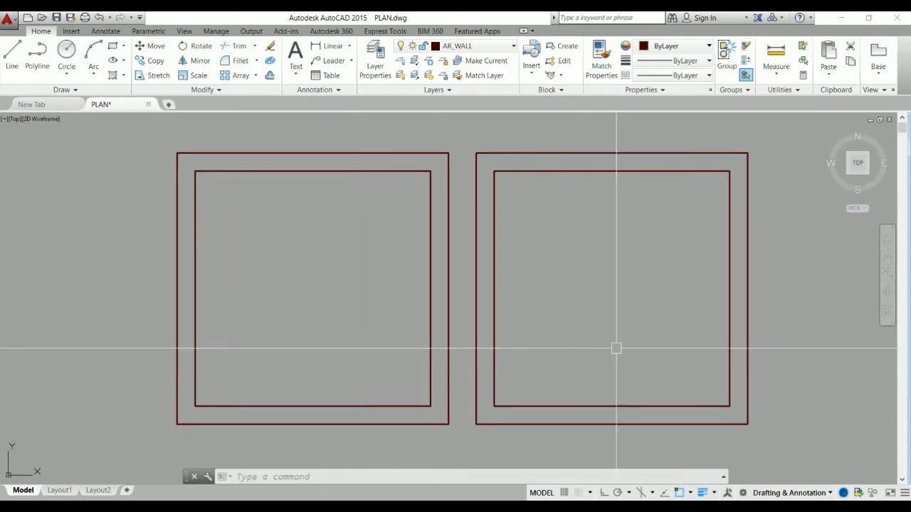
{"action": "scroll", "coordinate": [388, 435], "scroll_direction": "up", "scroll_amount": 2}
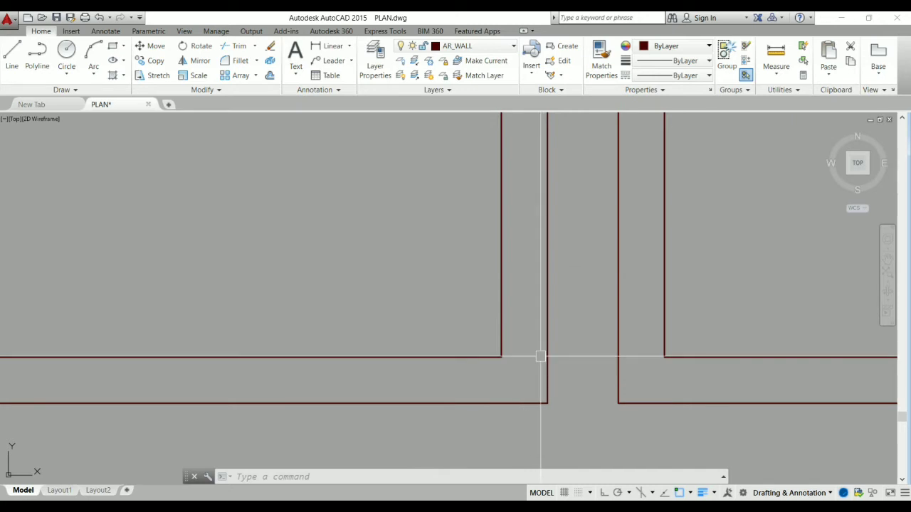
{"action": "scroll", "coordinate": [485, 370], "scroll_direction": "up", "scroll_amount": 1}
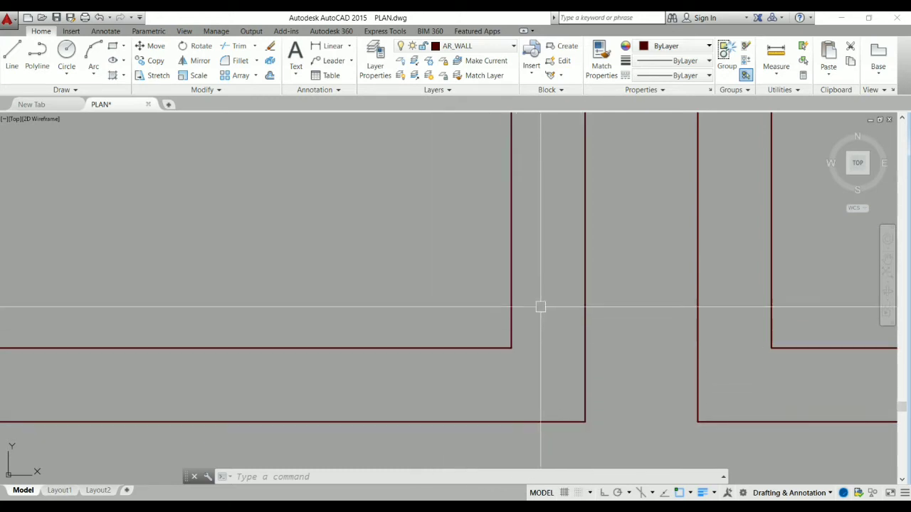
Drag the vertical wall line's lower end down, then undo that unwanted stretch.
{"action": "left_click", "coordinate": [510, 287]}
{"action": "scroll", "coordinate": [504, 399], "scroll_direction": "up", "scroll_amount": 2}
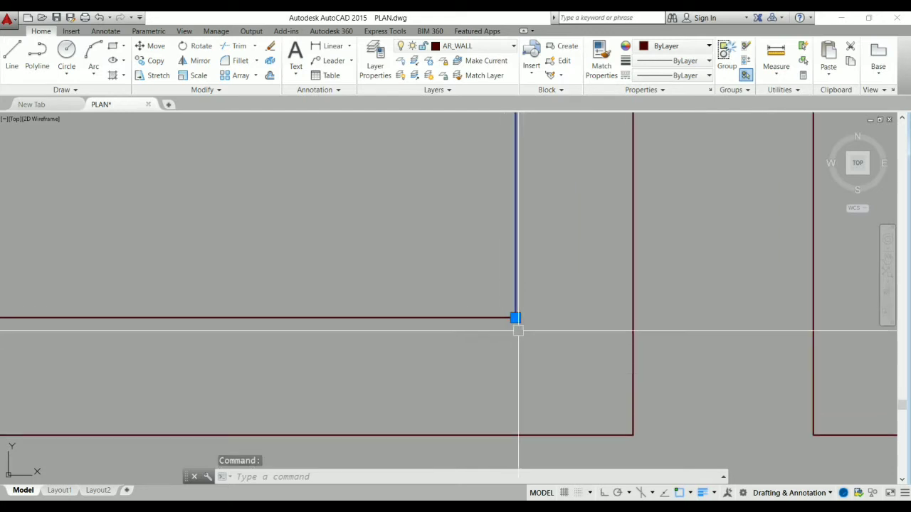
{"action": "left_click", "coordinate": [516, 319]}
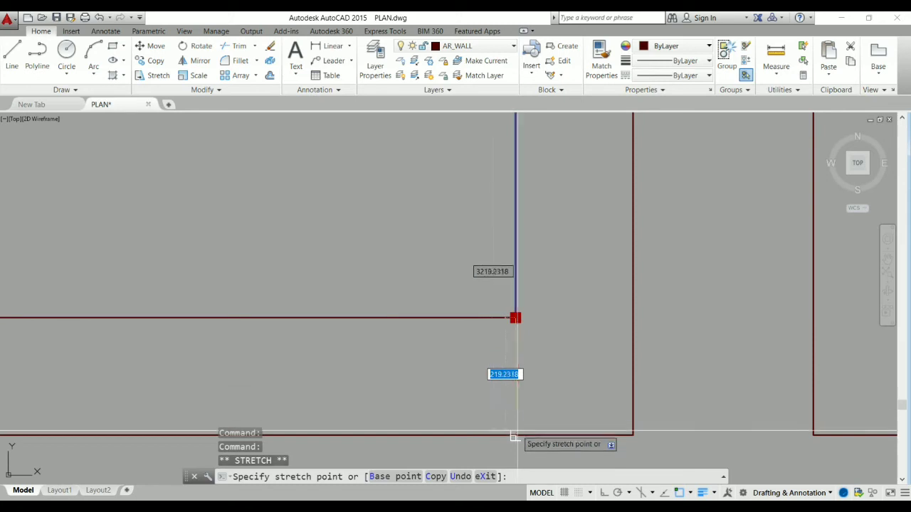
{"action": "left_click", "coordinate": [516, 435]}
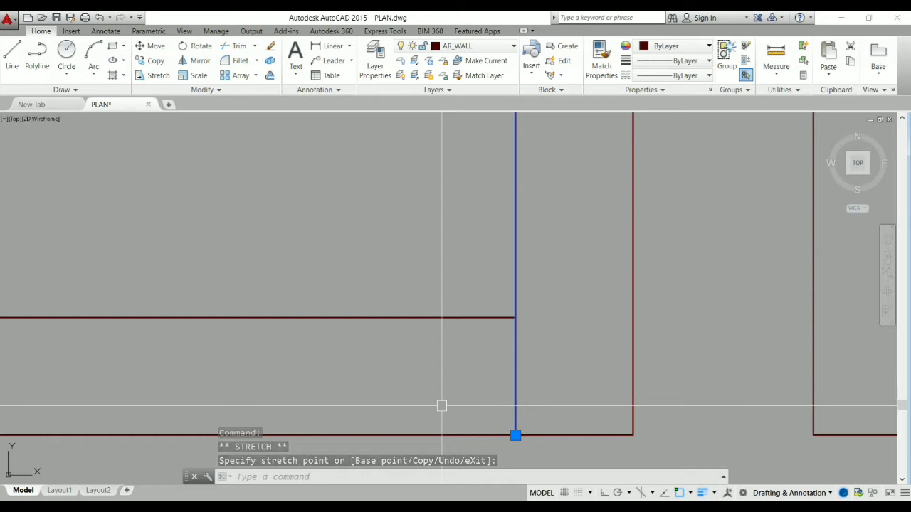
{"action": "key", "text": "ctrl+z"}
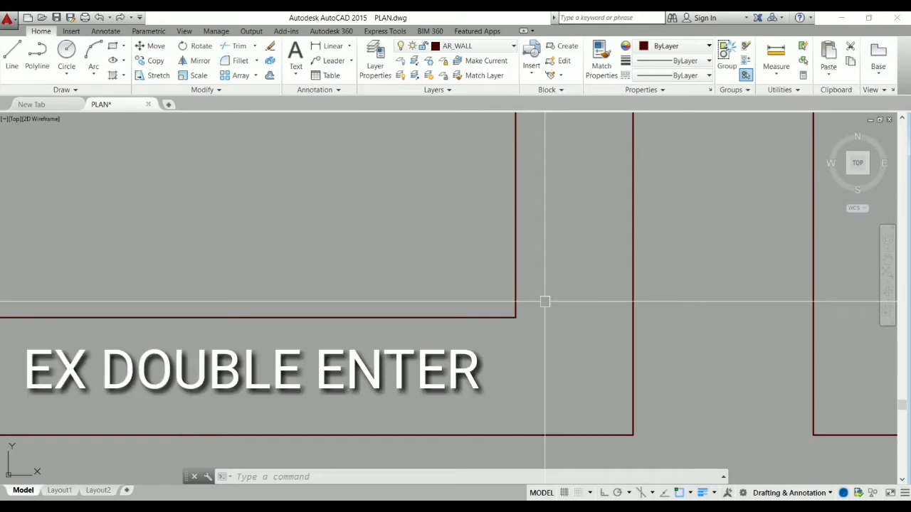
Extend the vertical wall line beside the gap down to the bottom outer wall.
{"action": "type", "text": "EX"}
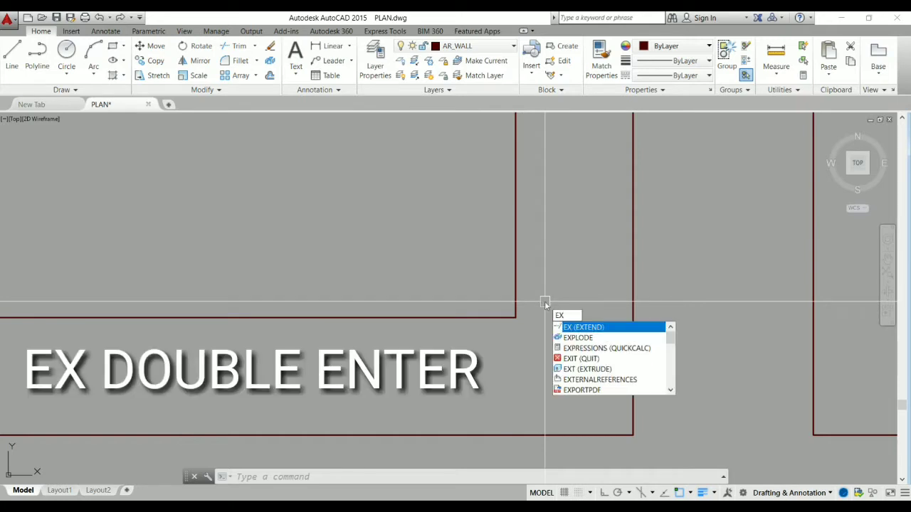
{"action": "key", "text": "Return"}
{"action": "key", "text": "Return"}
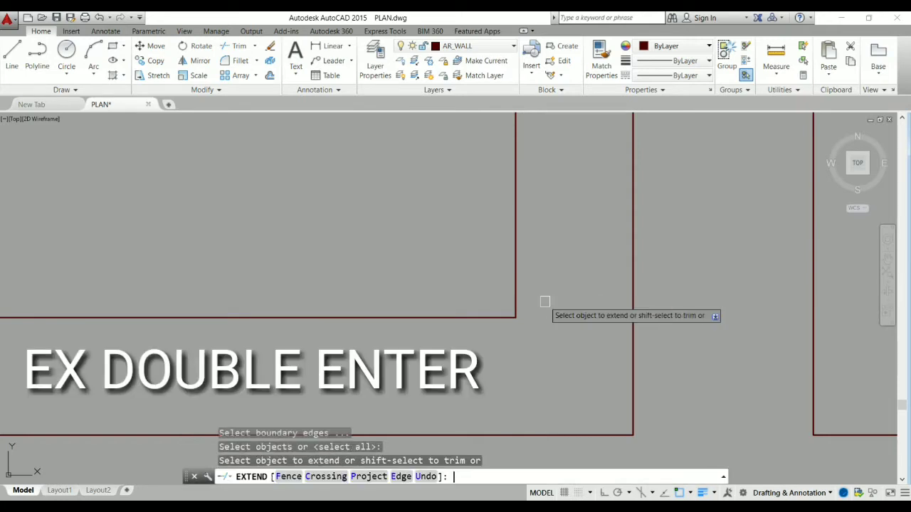
{"action": "left_click", "coordinate": [515, 299]}
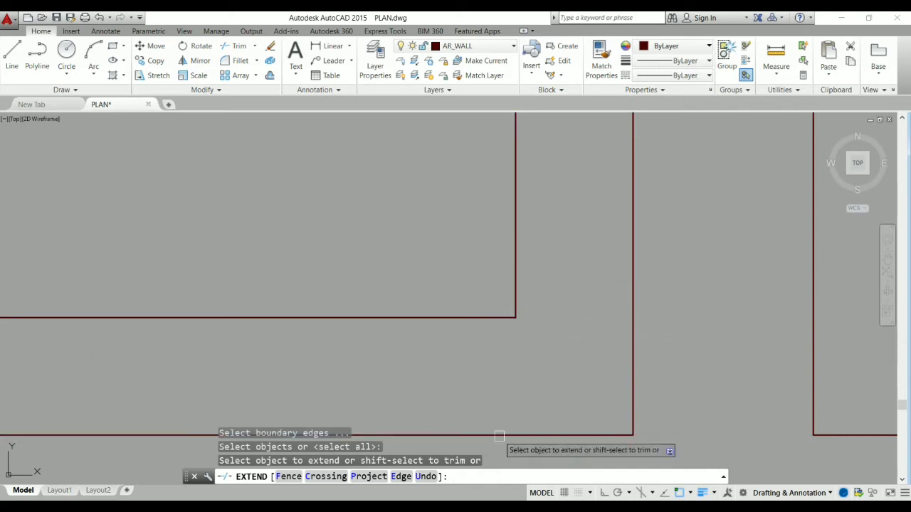
{"action": "left_click", "coordinate": [520, 292]}
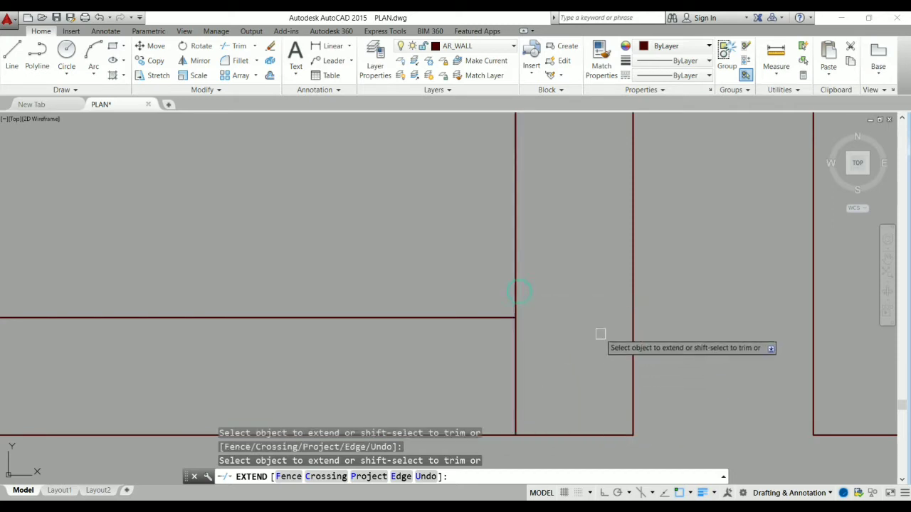
{"action": "key", "text": "Escape"}
{"action": "scroll", "coordinate": [559, 344], "scroll_direction": "down", "scroll_amount": 3}
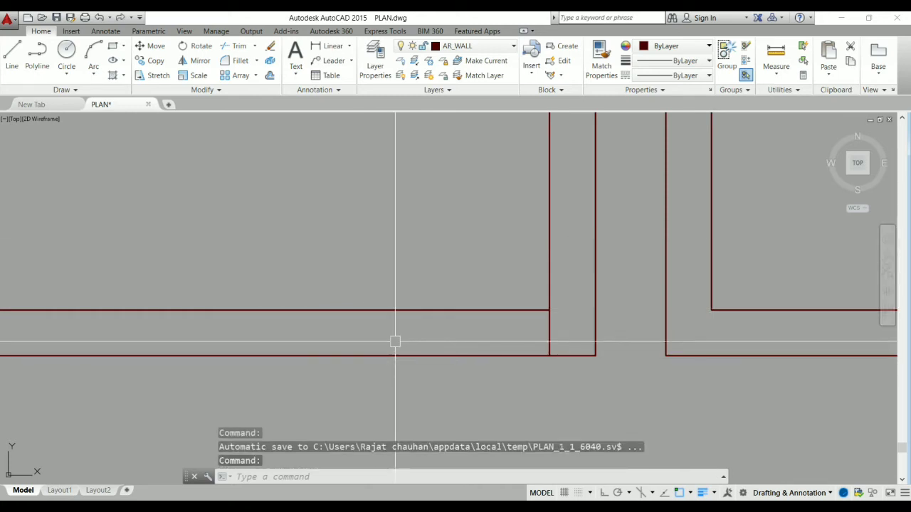
Offset the vertical wall line 1000 to the left.
{"action": "type", "text": "o"}
{"action": "key", "text": "Return"}
{"action": "type", "text": "1000"}
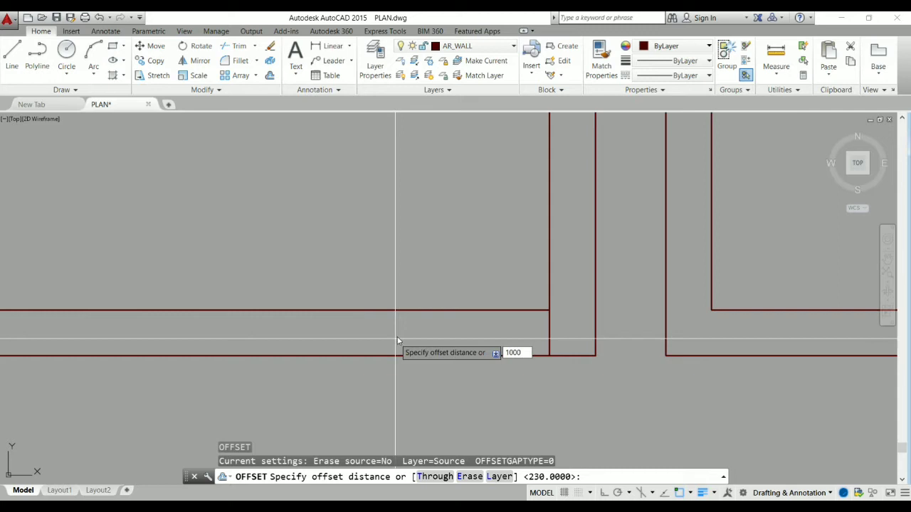
{"action": "key", "text": "Return"}
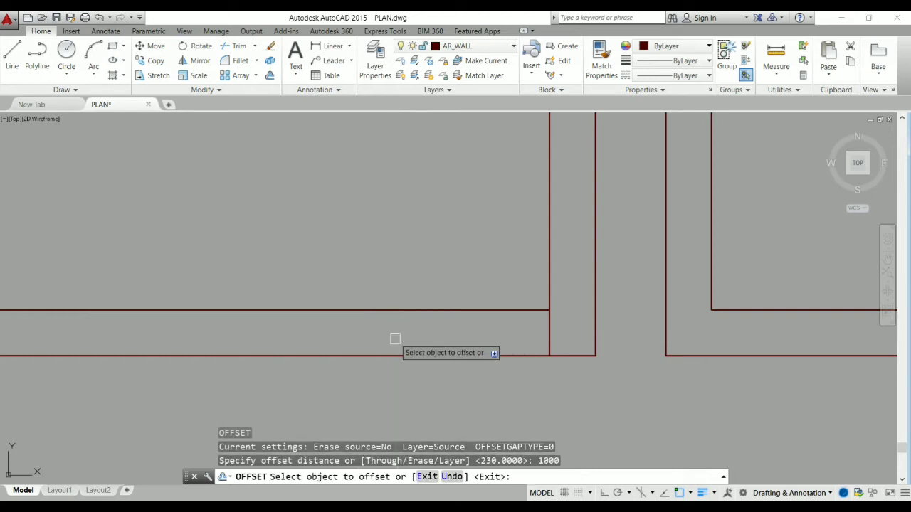
{"action": "left_click", "coordinate": [549, 266]}
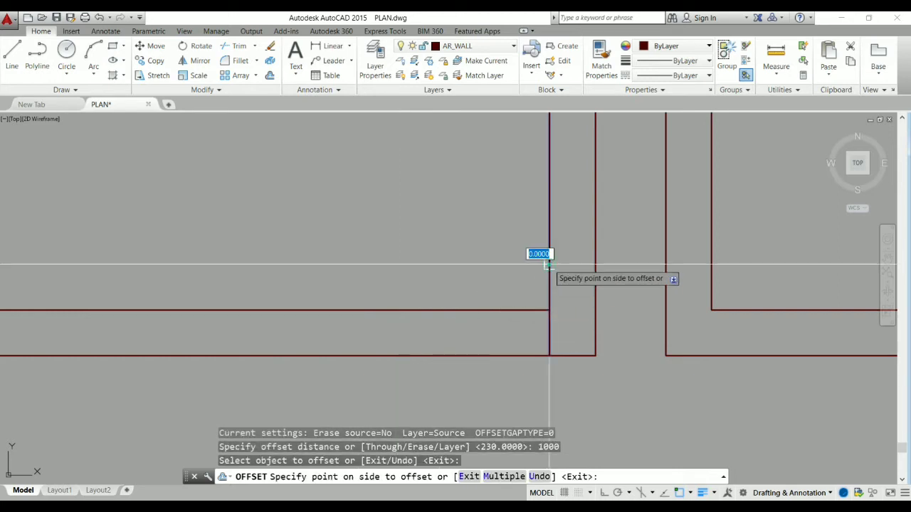
{"action": "left_click", "coordinate": [274, 225]}
{"action": "key", "text": "Escape"}
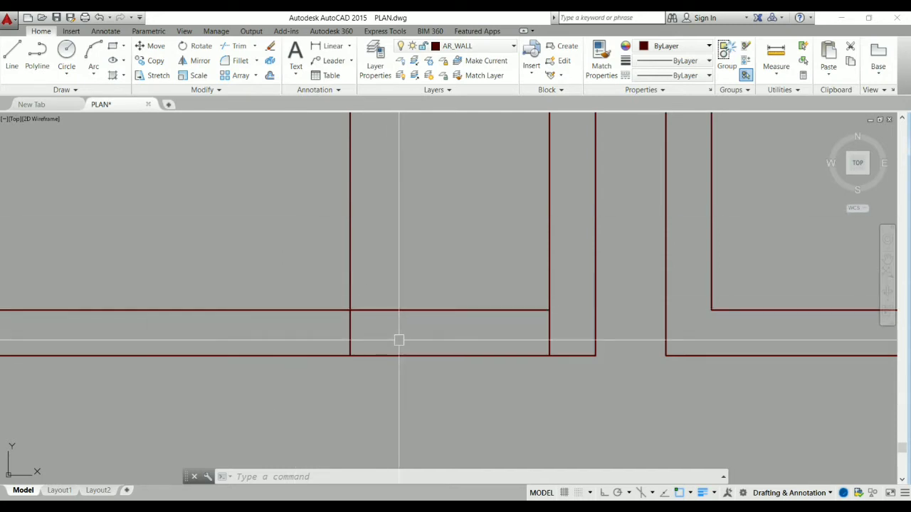
Trim the offset line and the bottom wall between the two lines to open the doorway.
{"action": "type", "text": "TR"}
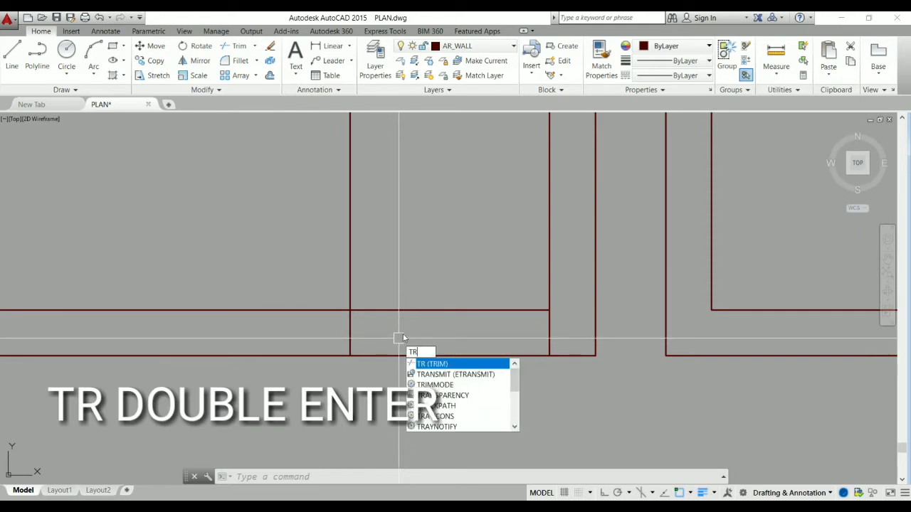
{"action": "key", "text": "Return"}
{"action": "key", "text": "Return"}
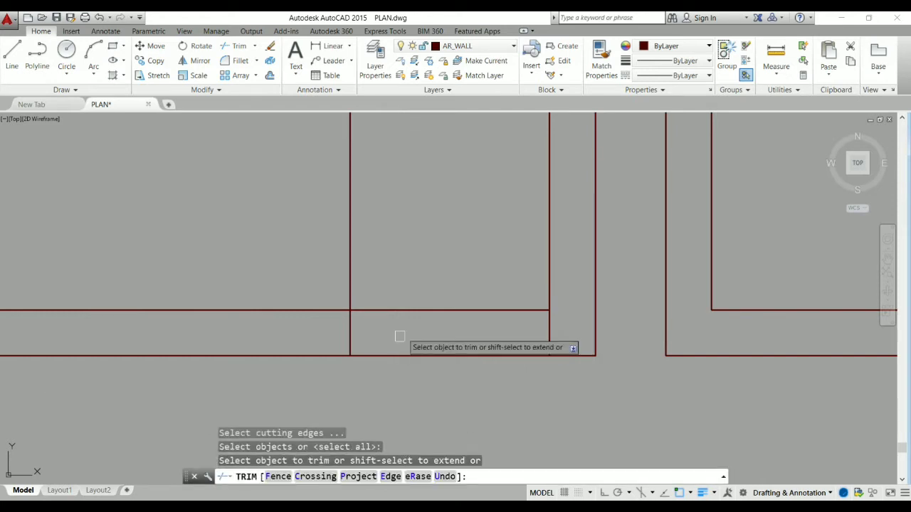
{"action": "left_click", "coordinate": [350, 279]}
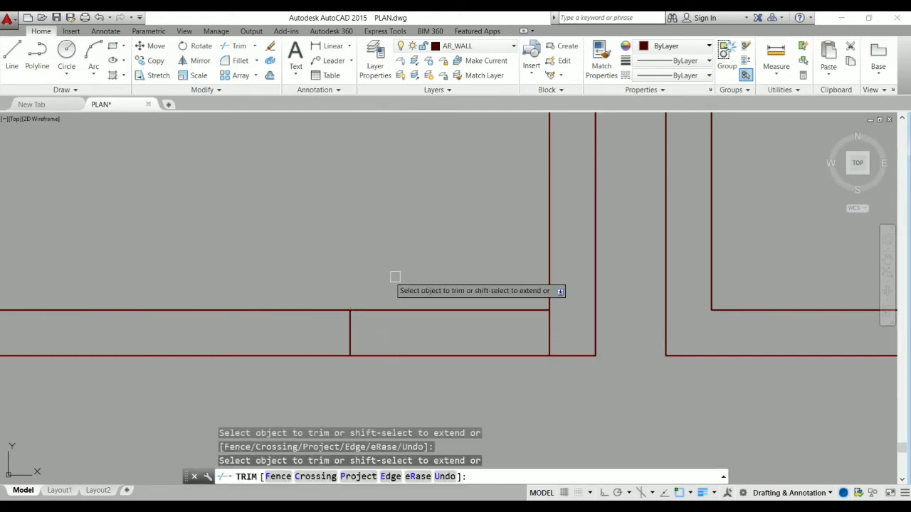
{"action": "left_click", "coordinate": [466, 355]}
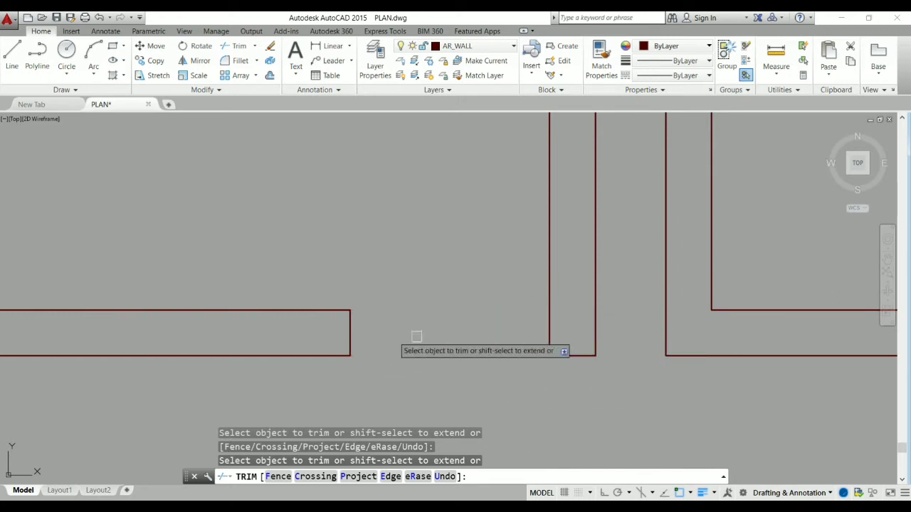
{"action": "key", "text": "Escape"}
{"action": "scroll", "coordinate": [324, 328], "scroll_direction": "down", "scroll_amount": 5}
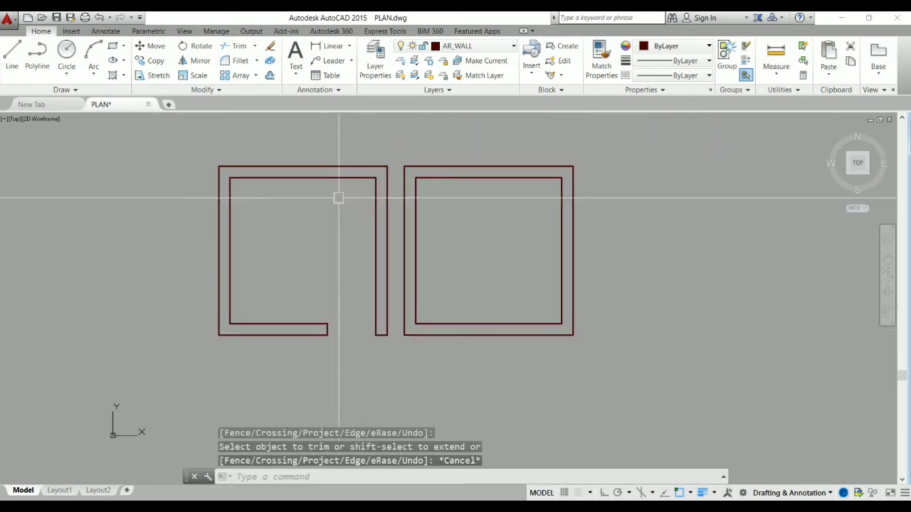
{"action": "scroll", "coordinate": [512, 329], "scroll_direction": "up", "scroll_amount": 4}
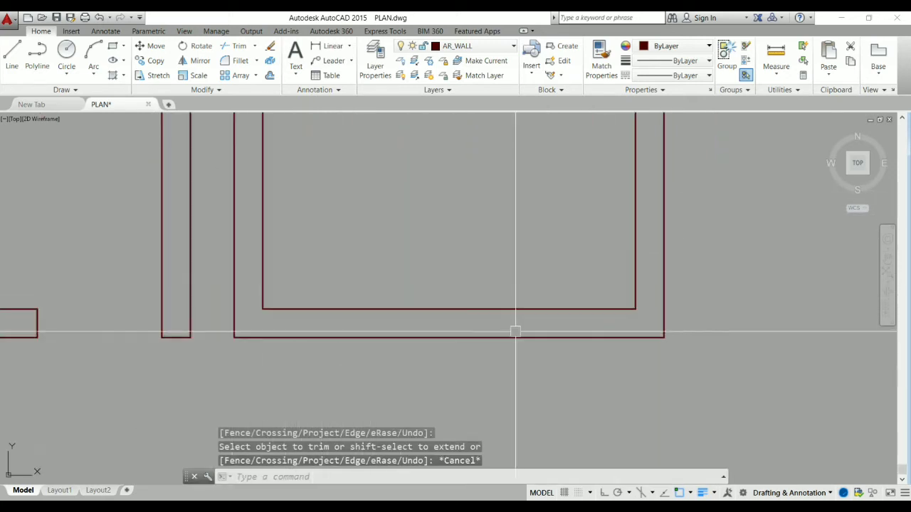
{"action": "left_click", "coordinate": [519, 288]}
{"action": "left_click", "coordinate": [480, 366]}
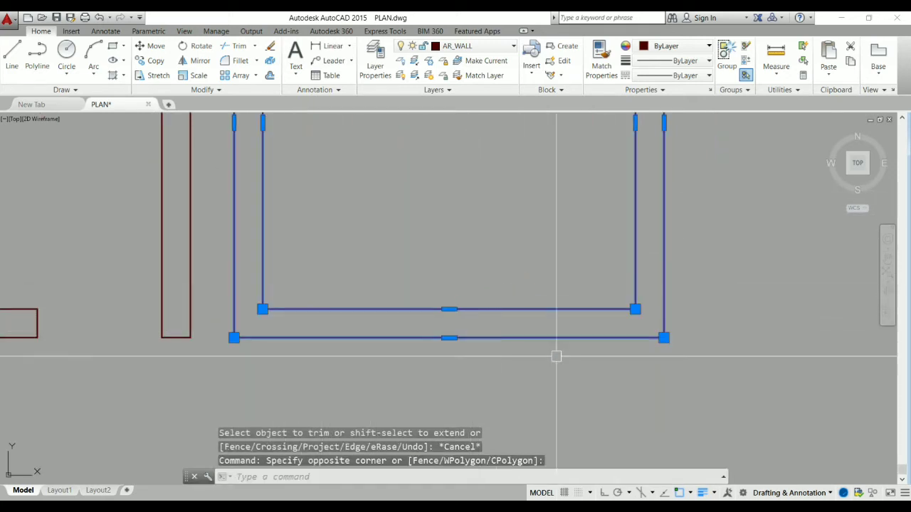
{"action": "key", "text": "Escape"}
{"action": "scroll", "coordinate": [675, 319], "scroll_direction": "up", "scroll_amount": 5}
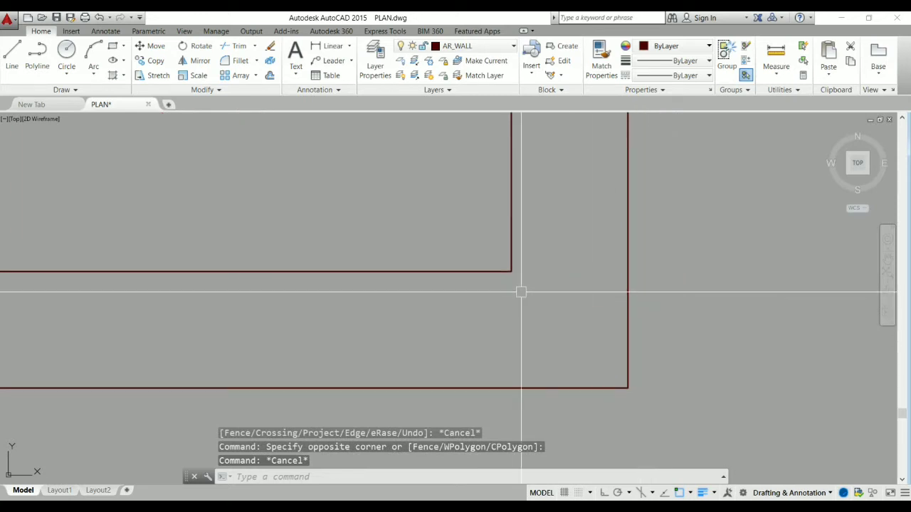
{"action": "left_click", "coordinate": [479, 272]}
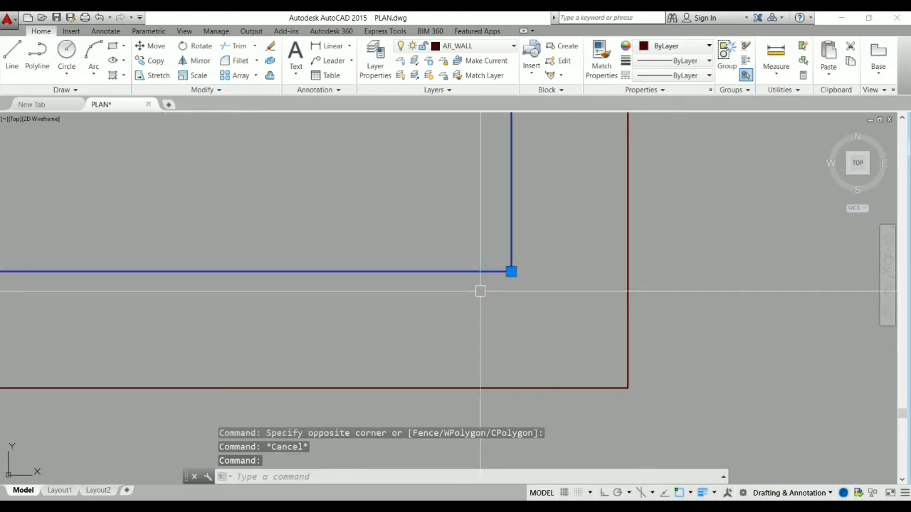
{"action": "left_click", "coordinate": [511, 271]}
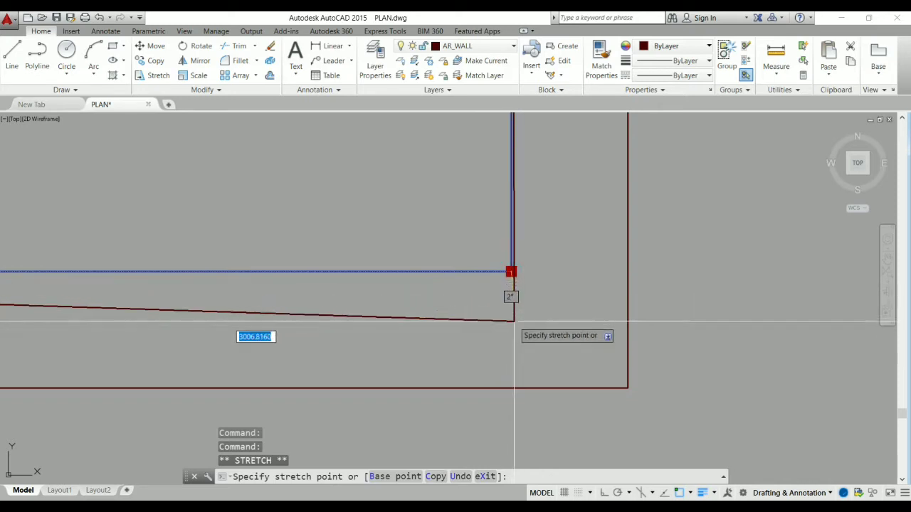
{"action": "left_click", "coordinate": [513, 413]}
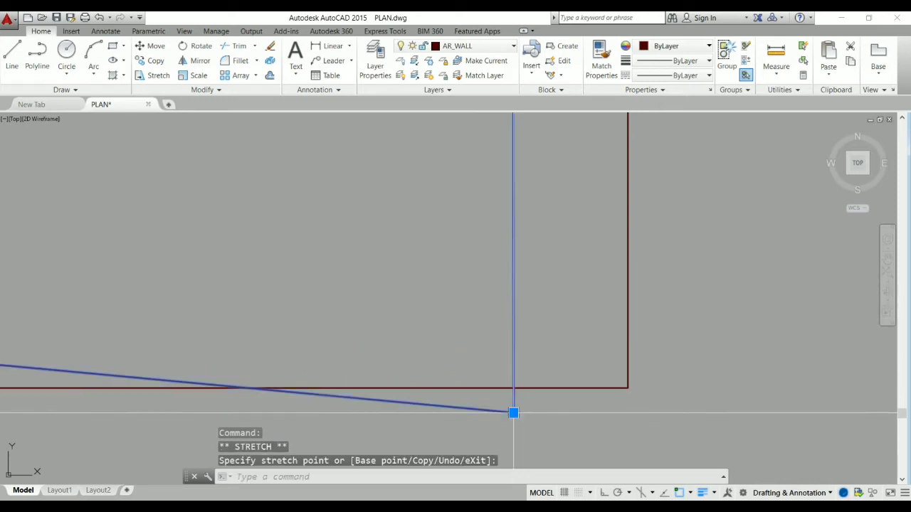
{"action": "scroll", "coordinate": [551, 363], "scroll_direction": "down", "scroll_amount": 5}
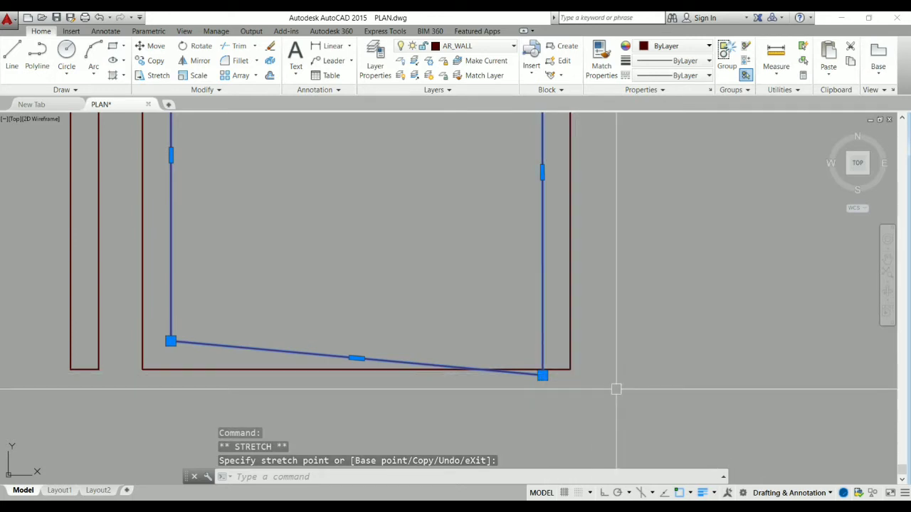
{"action": "key", "text": "ctrl+z"}
{"action": "key", "text": "ctrl+z"}
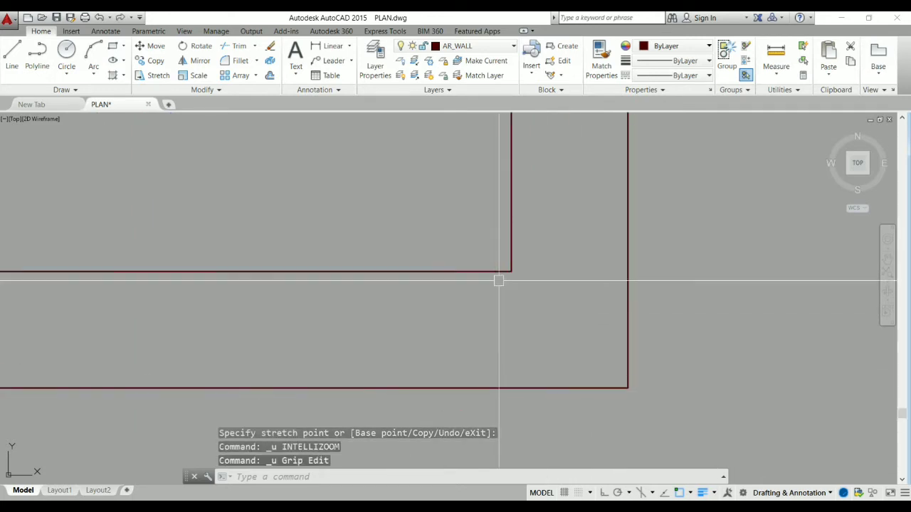
{"action": "scroll", "coordinate": [500, 299], "scroll_direction": "down", "scroll_amount": 4}
{"action": "scroll", "coordinate": [512, 335], "scroll_direction": "down", "scroll_amount": 4}
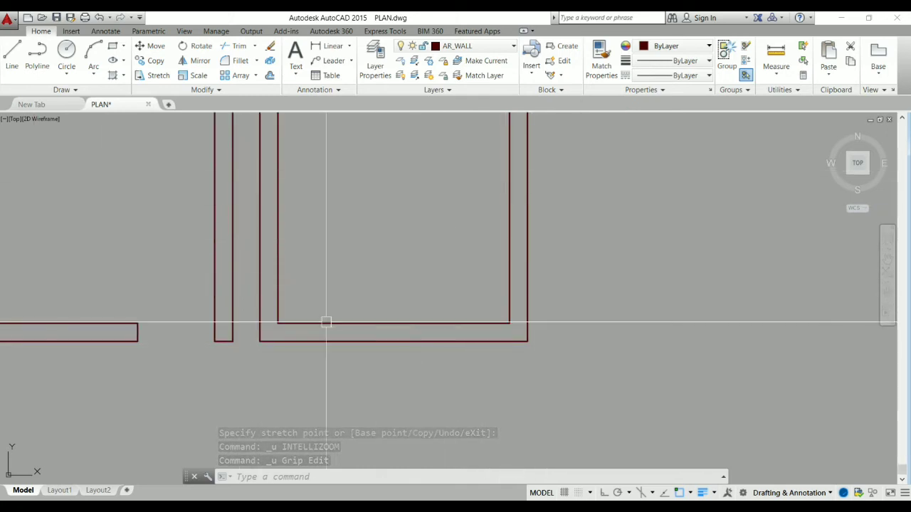
{"action": "left_click", "coordinate": [422, 324]}
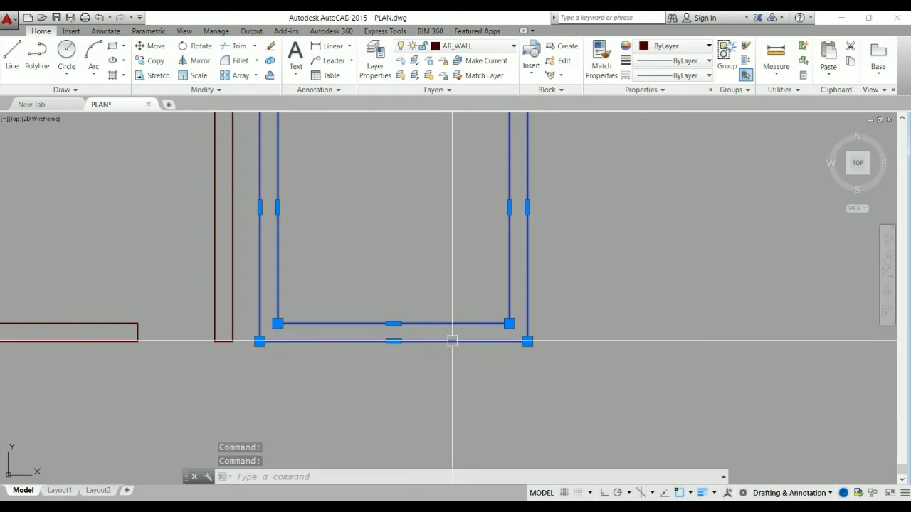
{"action": "key", "text": "Escape"}
{"action": "type", "text": "X"}
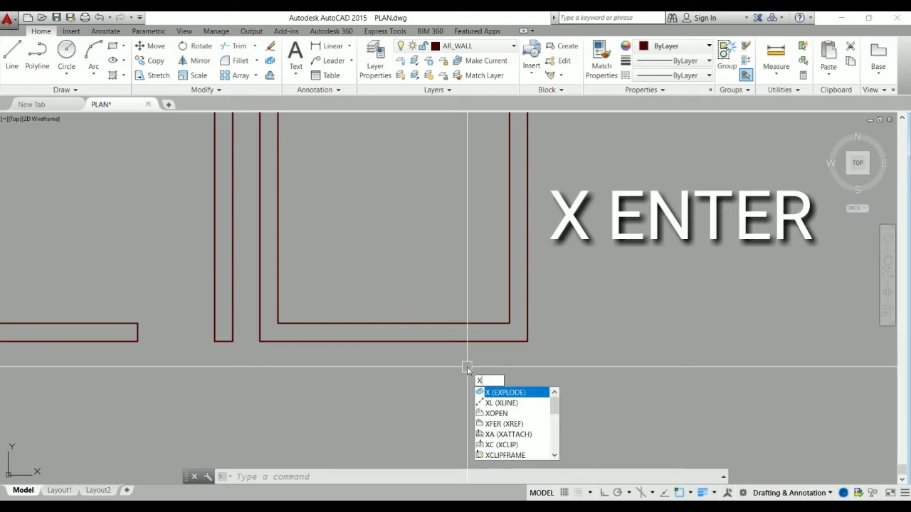
{"action": "key", "text": "Return"}
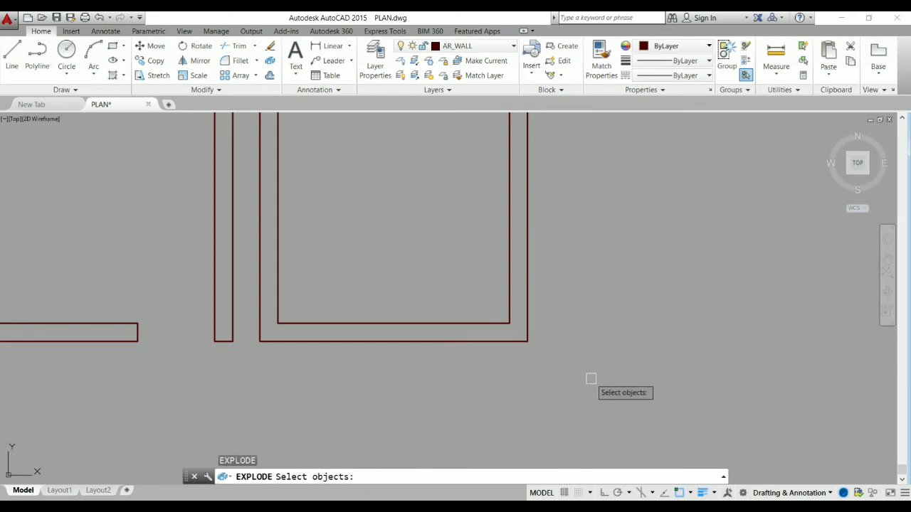
{"action": "left_click", "coordinate": [448, 370]}
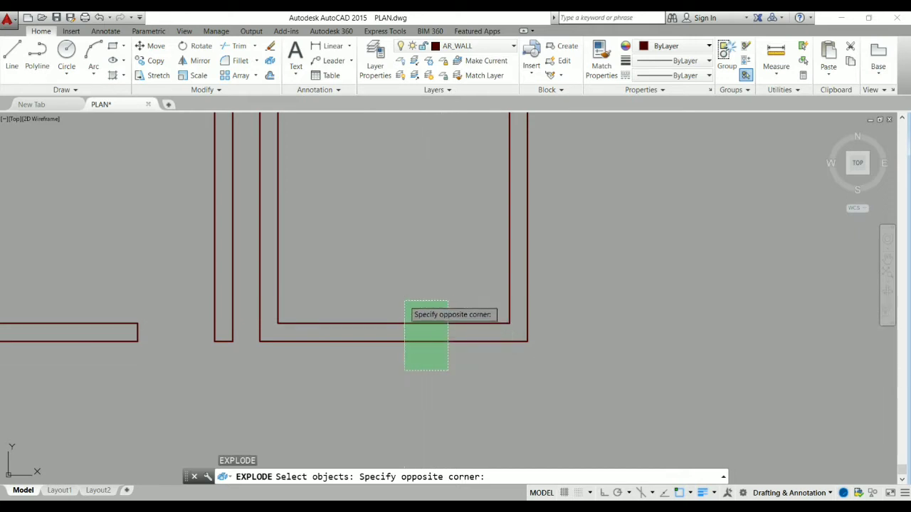
{"action": "left_click", "coordinate": [404, 301]}
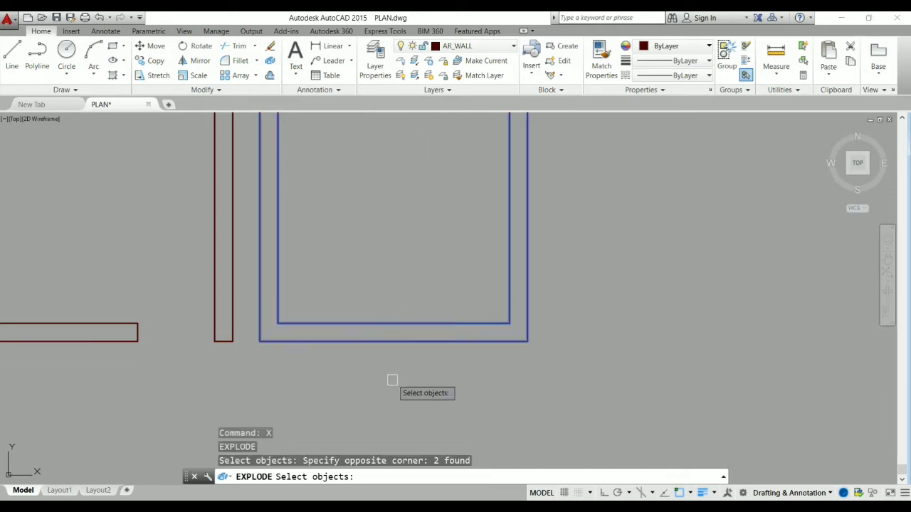
{"action": "scroll", "coordinate": [392, 381], "scroll_direction": "down", "scroll_amount": 2}
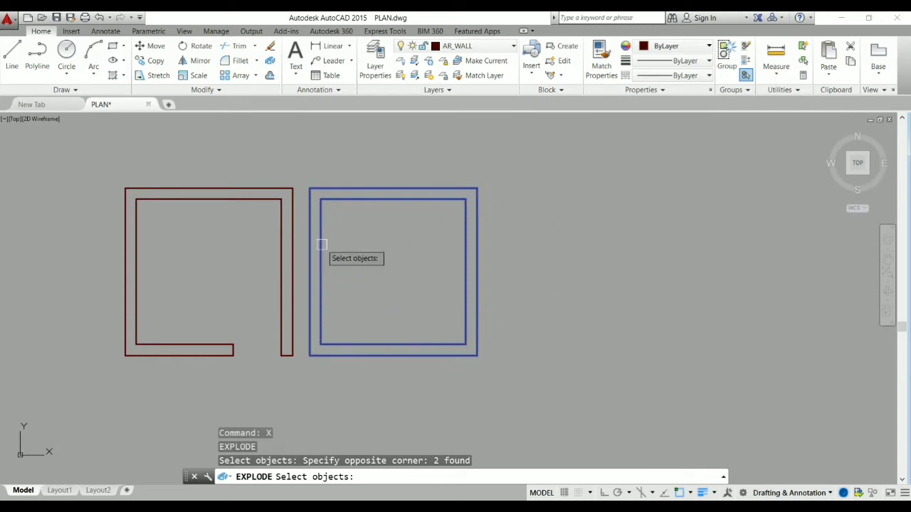
{"action": "scroll", "coordinate": [421, 375], "scroll_direction": "up", "scroll_amount": 2}
{"action": "key", "text": "Return"}
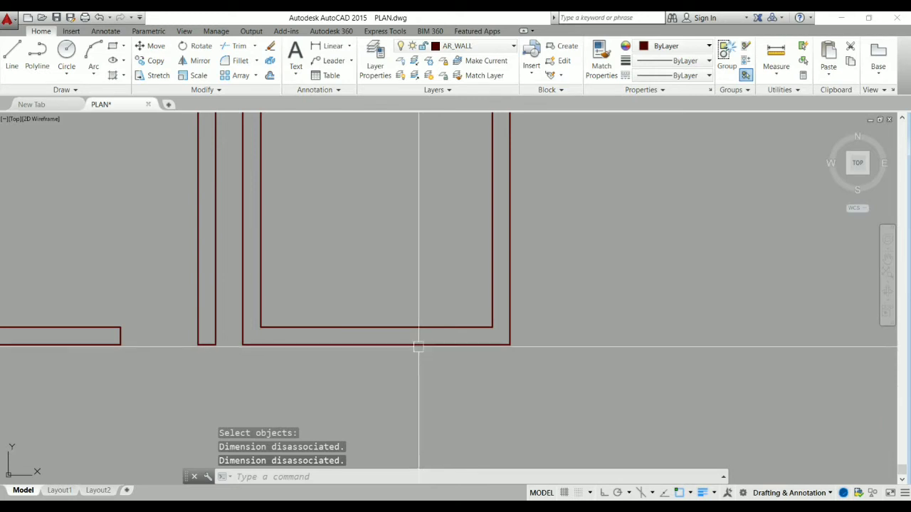
{"action": "left_click", "coordinate": [417, 346]}
{"action": "left_click", "coordinate": [417, 327]}
{"action": "left_click", "coordinate": [492, 282]}
{"action": "left_click", "coordinate": [510, 295]}
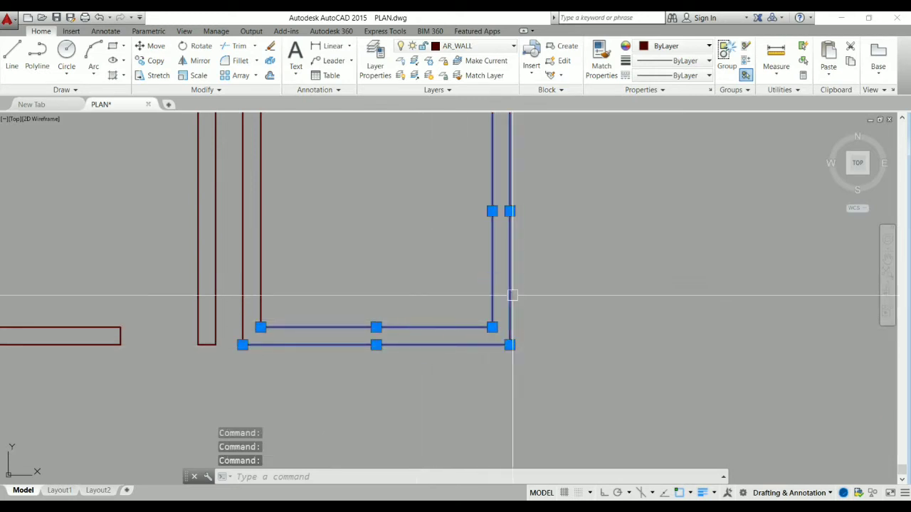
{"action": "left_click", "coordinate": [264, 299]}
{"action": "scroll", "coordinate": [386, 346], "scroll_direction": "down", "scroll_amount": 2}
{"action": "key", "text": "Escape"}
{"action": "scroll", "coordinate": [260, 297], "scroll_direction": "up", "scroll_amount": 1}
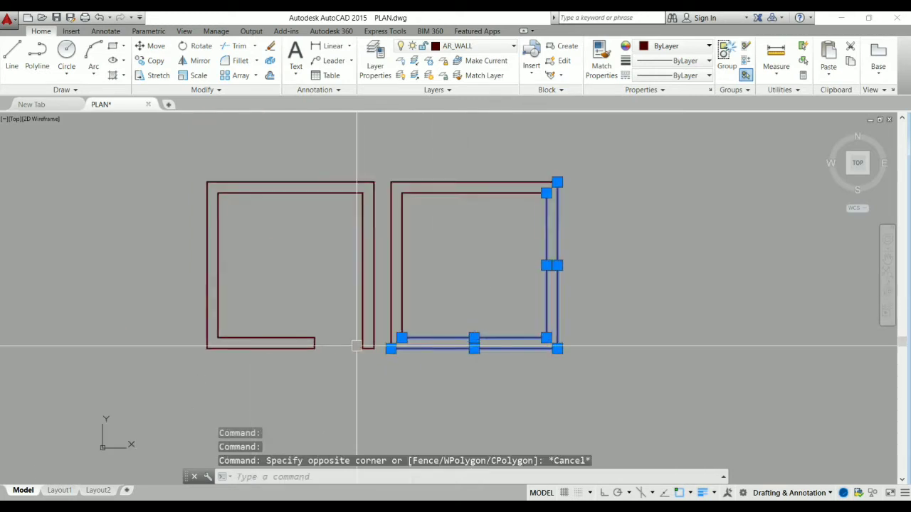
{"action": "key", "text": "Escape"}
{"action": "scroll", "coordinate": [260, 297], "scroll_direction": "up", "scroll_amount": 1}
{"action": "scroll", "coordinate": [348, 306], "scroll_direction": "down", "scroll_amount": 2}
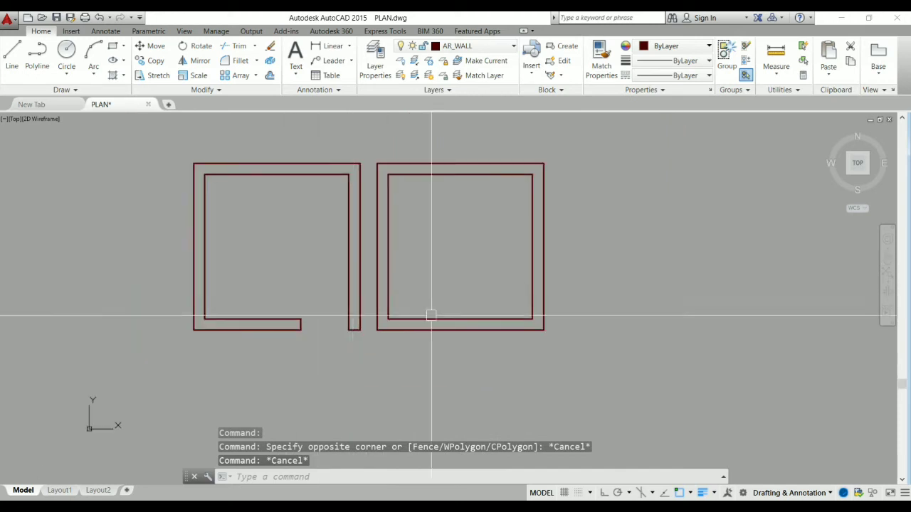
{"action": "scroll", "coordinate": [430, 315], "scroll_direction": "up", "scroll_amount": 2}
{"action": "scroll", "coordinate": [553, 322], "scroll_direction": "up", "scroll_amount": 3}
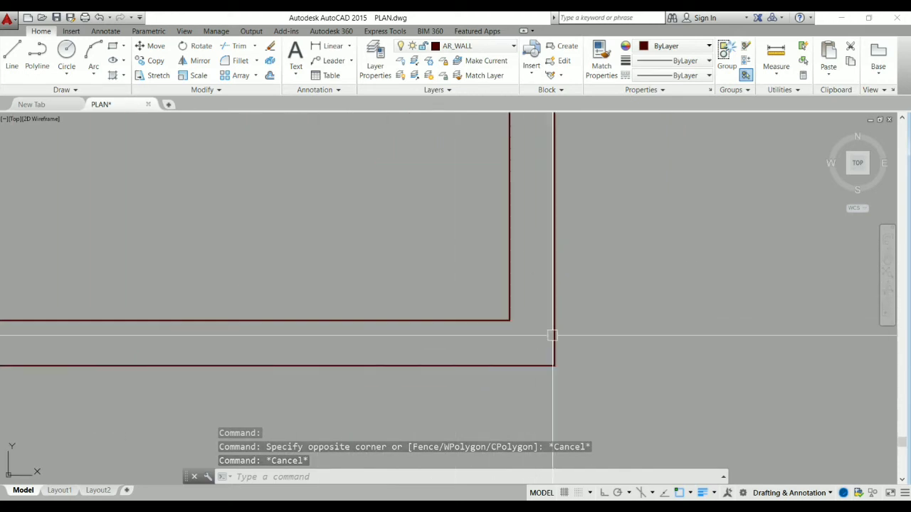
{"action": "type", "text": "EX"}
Extend the right room's inner right wall line, then offset it 1000 to the left.
{"action": "key", "text": "Return"}
{"action": "key", "text": "Return"}
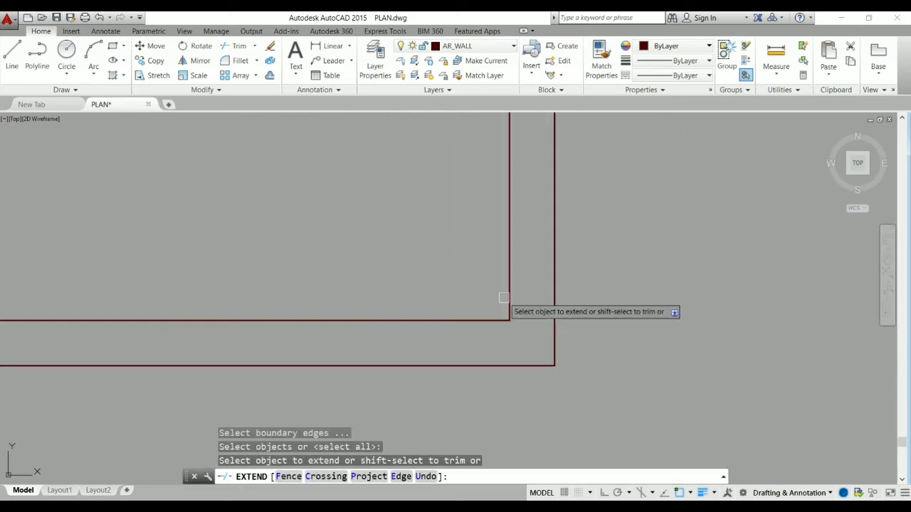
{"action": "left_click", "coordinate": [510, 294]}
{"action": "key", "text": "Escape"}
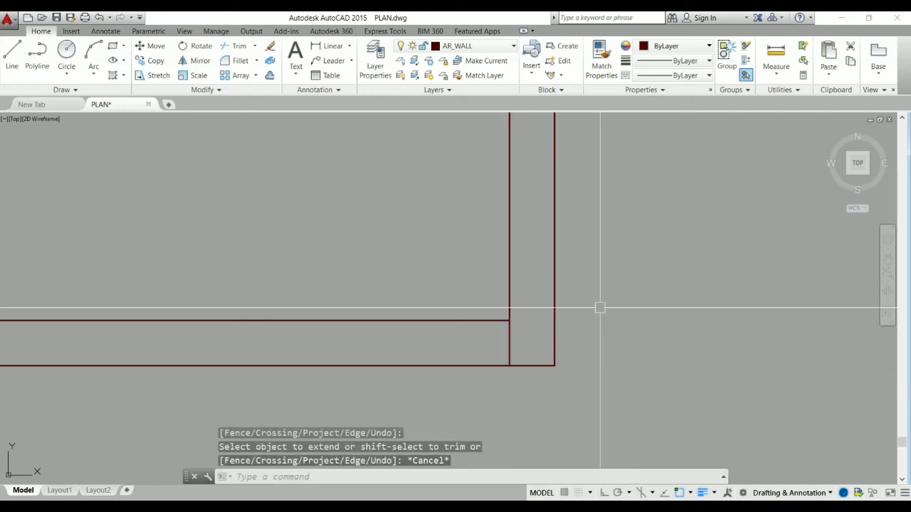
{"action": "type", "text": "O"}
{"action": "key", "text": "Return"}
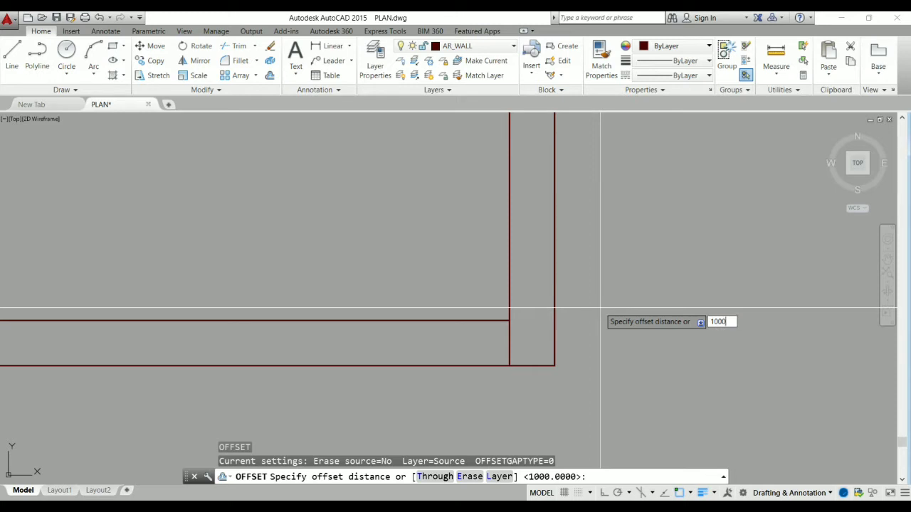
{"action": "key", "text": "Return"}
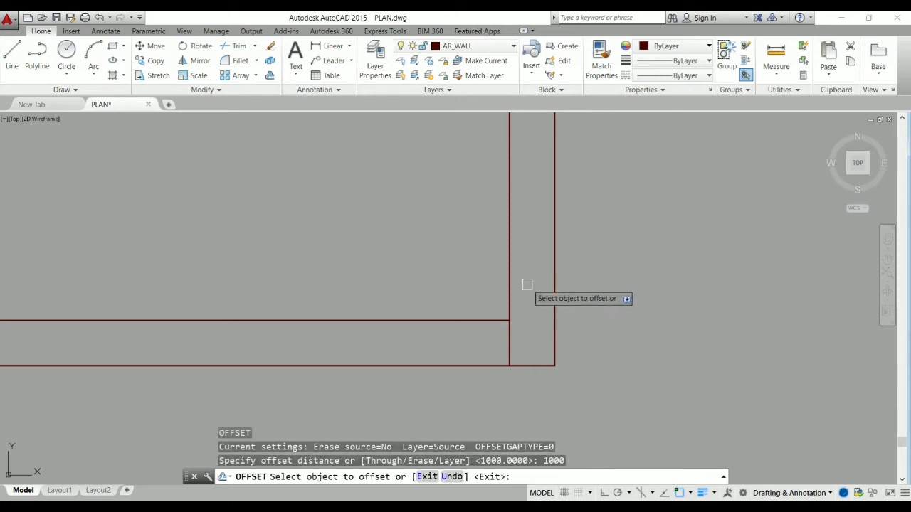
{"action": "left_click", "coordinate": [507, 265]}
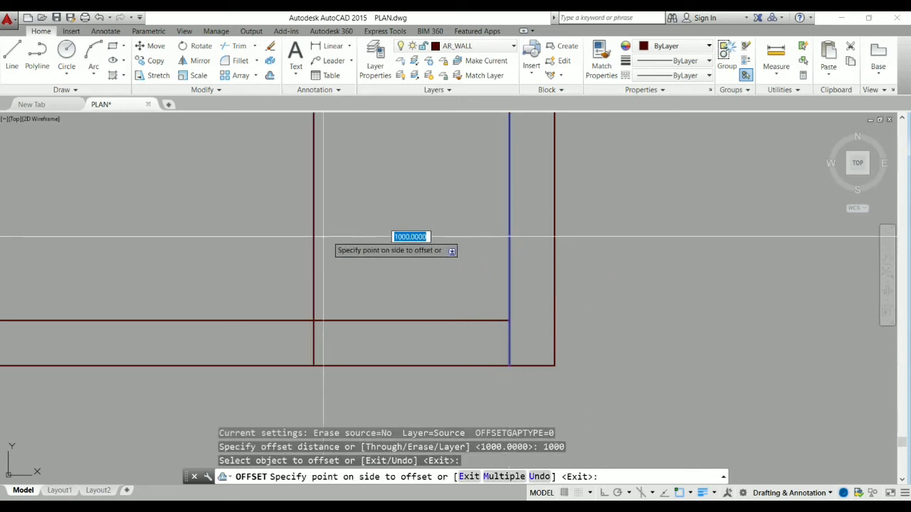
{"action": "left_click", "coordinate": [399, 245]}
{"action": "key", "text": "Escape"}
{"action": "type", "text": "T"}
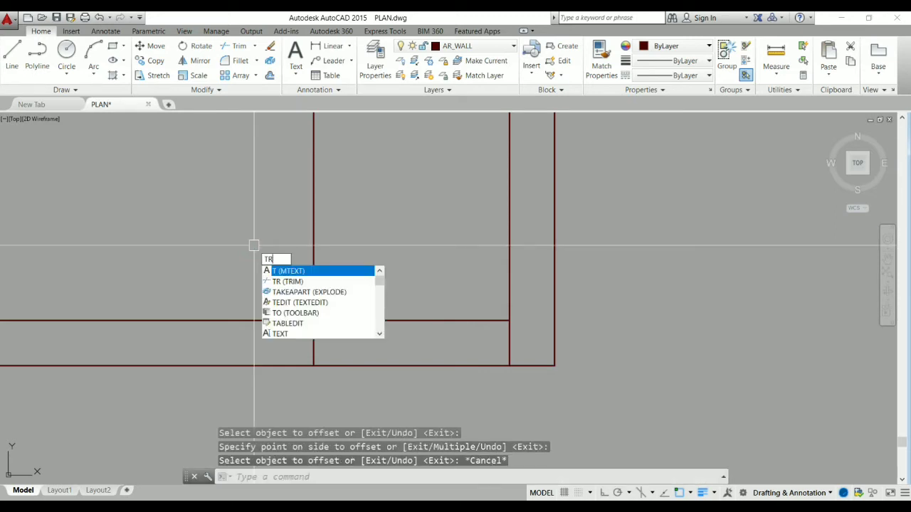
Trim the offset line and the bottom wall segments inside the new 1000 opening.
{"action": "type", "text": "R"}
{"action": "key", "text": "Return"}
{"action": "key", "text": "Return"}
{"action": "left_click", "coordinate": [314, 285]}
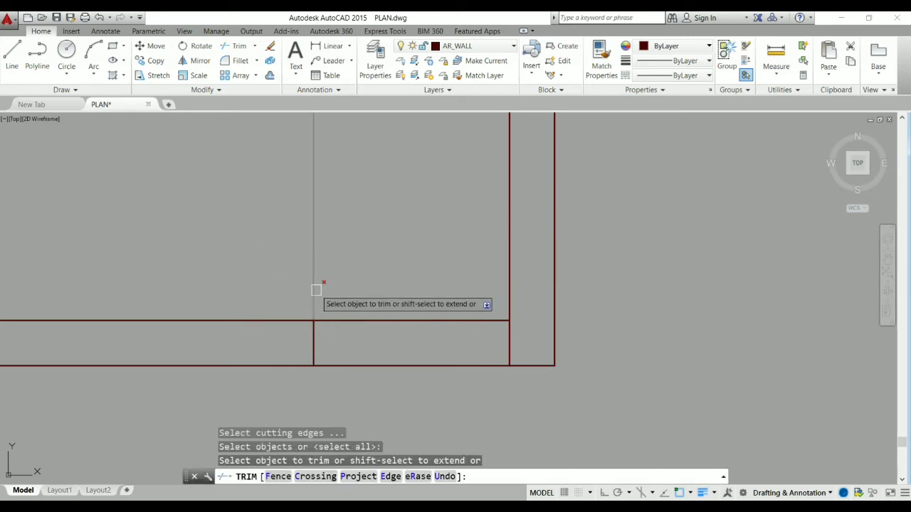
{"action": "scroll", "coordinate": [402, 367], "scroll_direction": "up", "scroll_amount": 2}
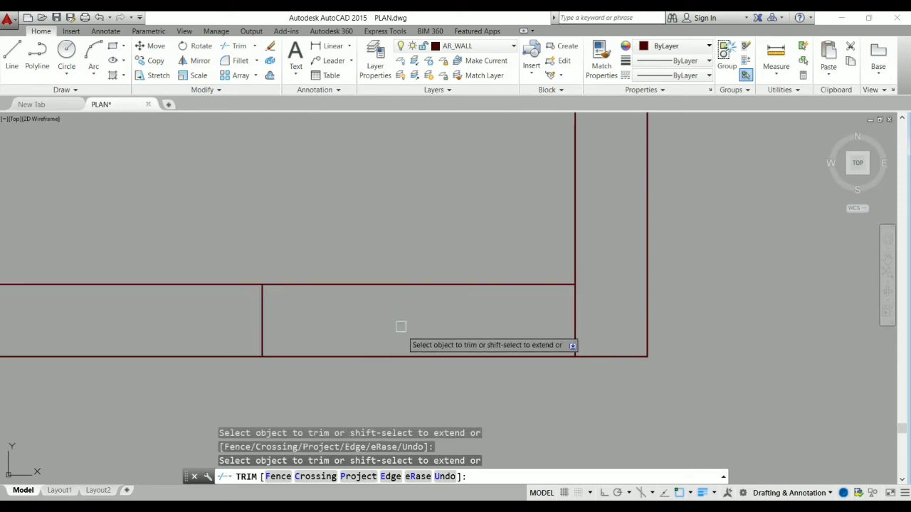
{"action": "left_click", "coordinate": [431, 258]}
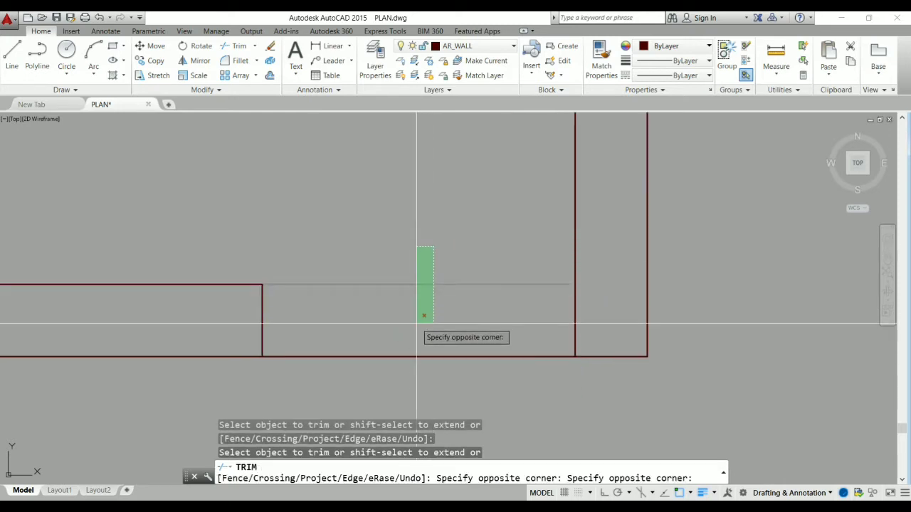
{"action": "left_click", "coordinate": [373, 384]}
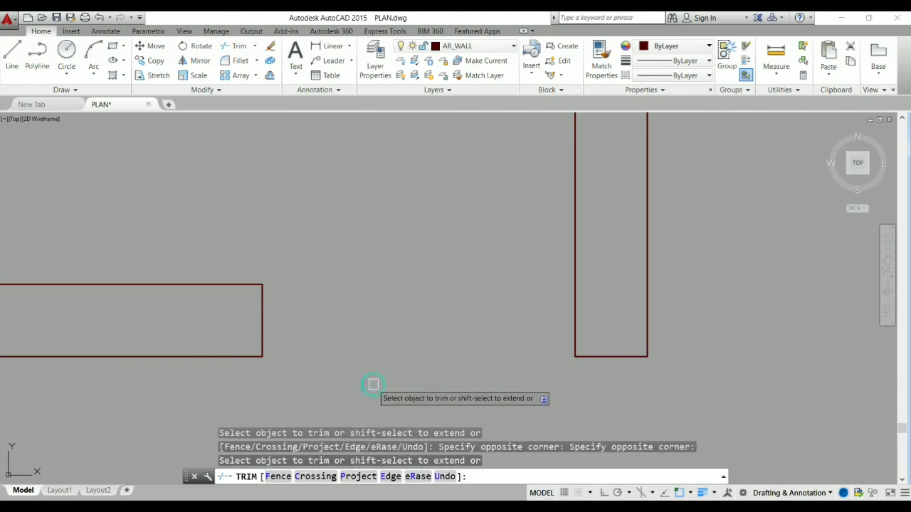
{"action": "scroll", "coordinate": [551, 367], "scroll_direction": "down", "scroll_amount": 5}
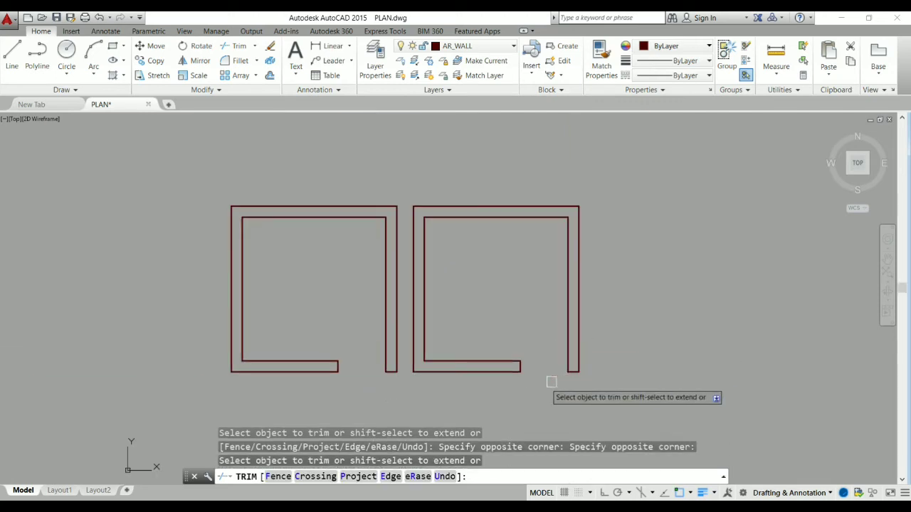
{"action": "key", "text": "Escape"}
{"action": "scroll", "coordinate": [515, 377], "scroll_direction": "up", "scroll_amount": 2}
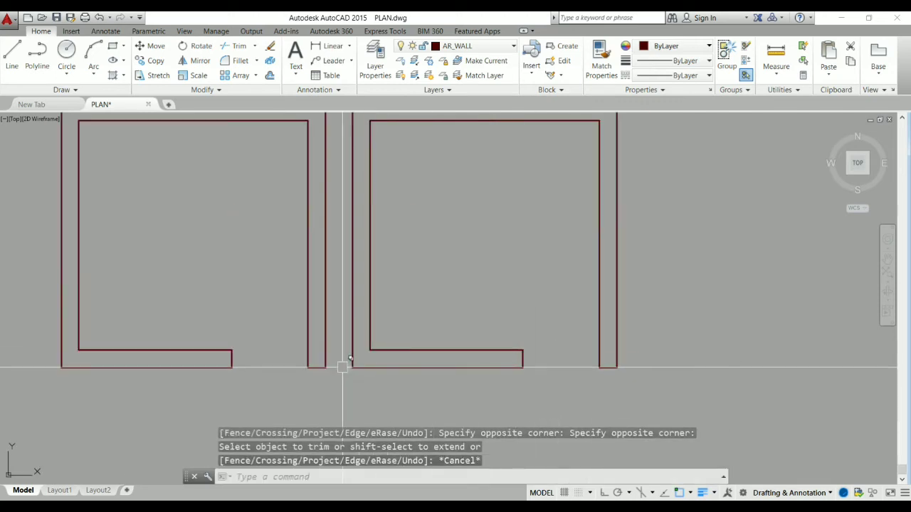
{"action": "scroll", "coordinate": [235, 359], "scroll_direction": "down", "scroll_amount": 2}
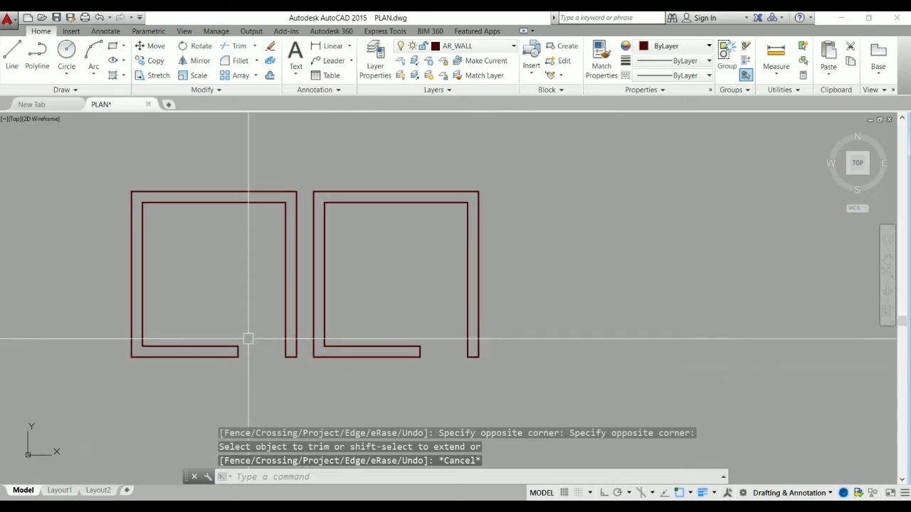
{"action": "scroll", "coordinate": [246, 335], "scroll_direction": "down", "scroll_amount": 2}
{"action": "scroll", "coordinate": [213, 271], "scroll_direction": "up", "scroll_amount": 4}
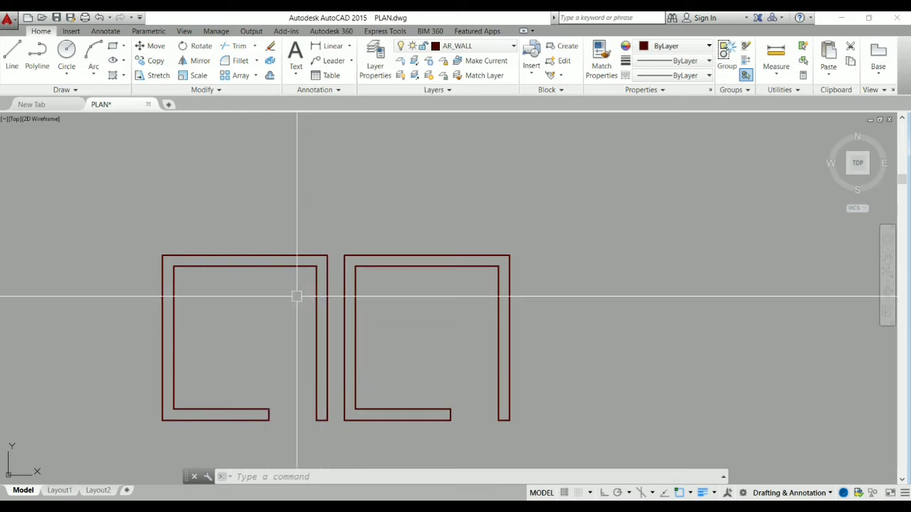
{"action": "scroll", "coordinate": [222, 269], "scroll_direction": "up", "scroll_amount": 4}
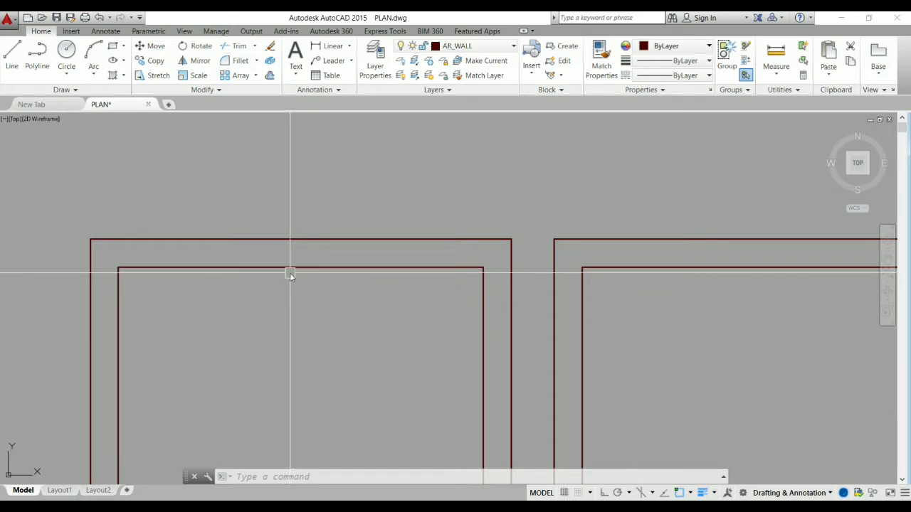
Draw a vertical line with Ortho on from the inner top wall's midpoint to above the outer wall.
{"action": "type", "text": "l"}
{"action": "key", "text": "Return"}
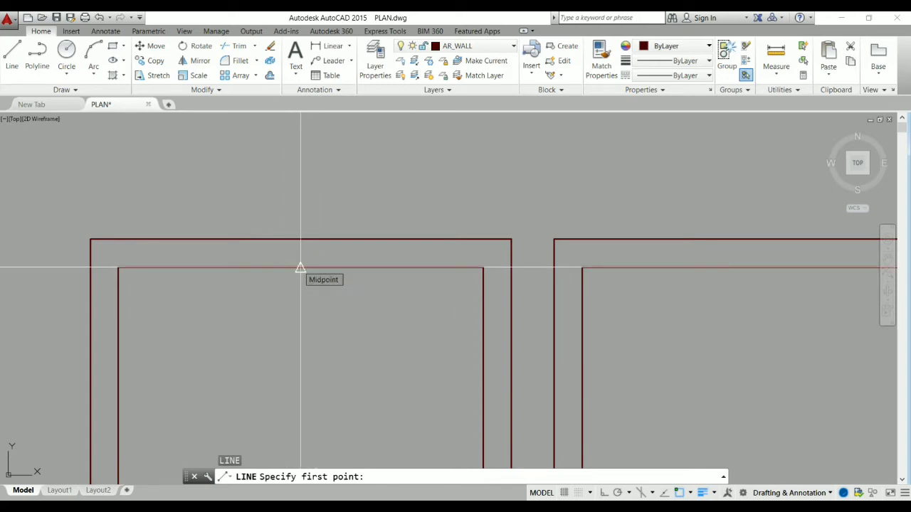
{"action": "left_click", "coordinate": [300, 269]}
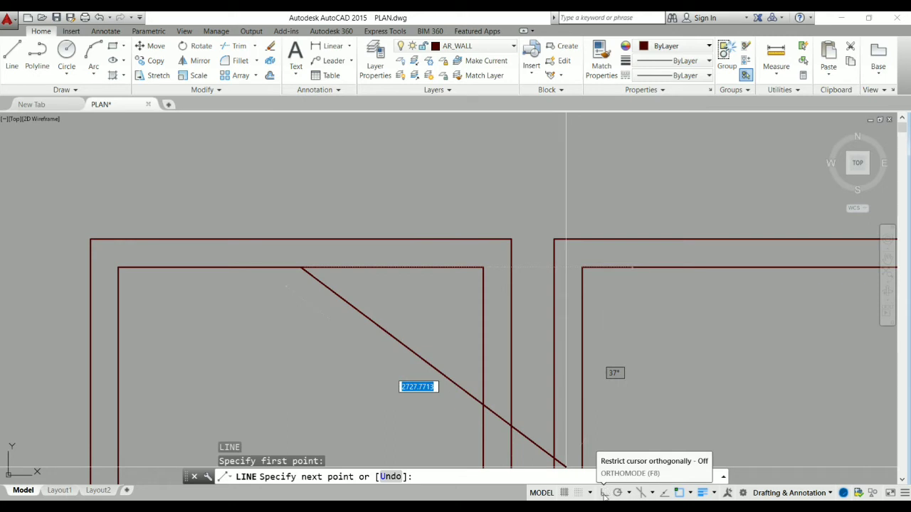
{"action": "left_click", "coordinate": [604, 493]}
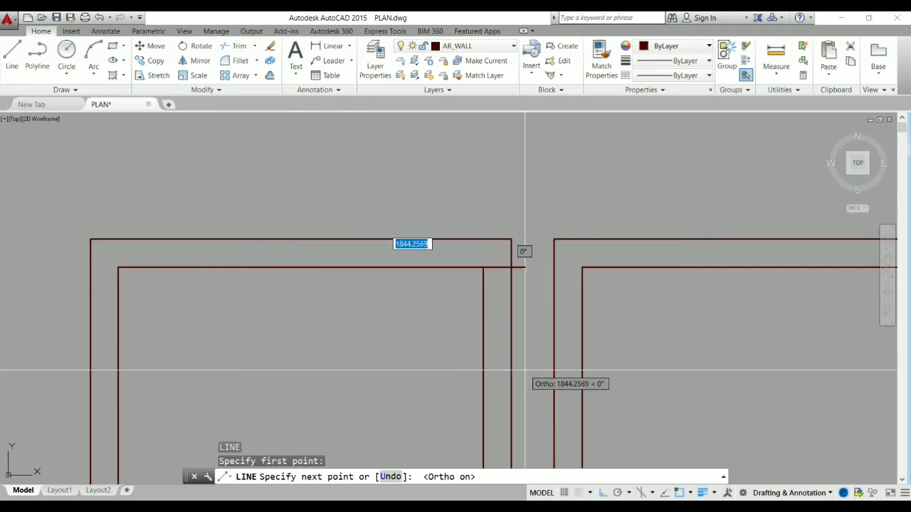
{"action": "left_click", "coordinate": [603, 493]}
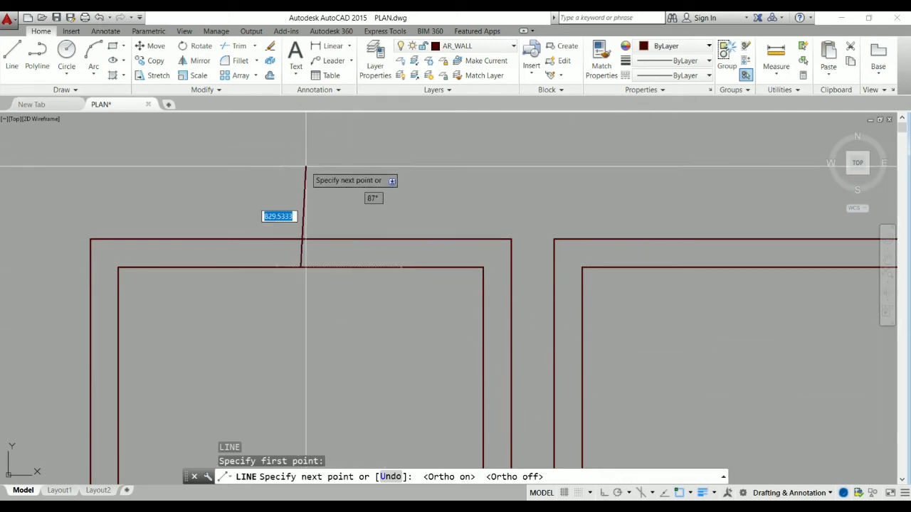
{"action": "key", "text": "F8"}
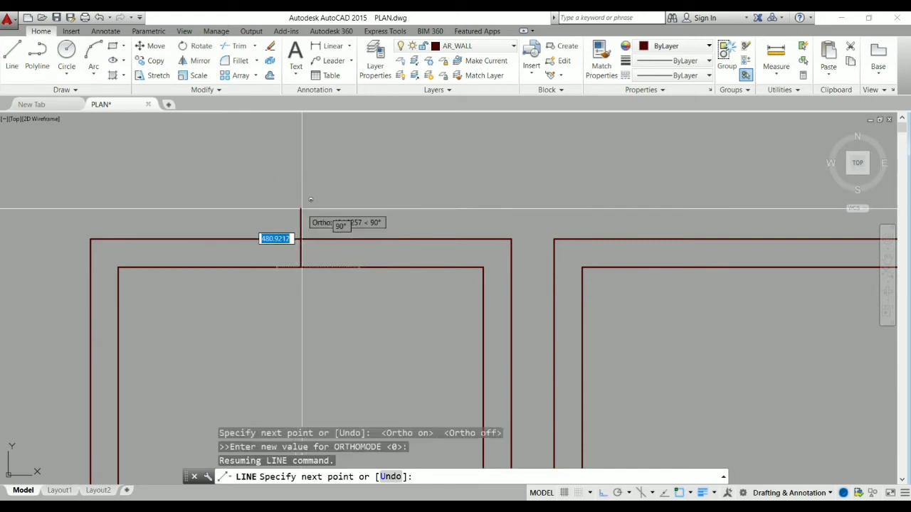
{"action": "left_click", "coordinate": [322, 161]}
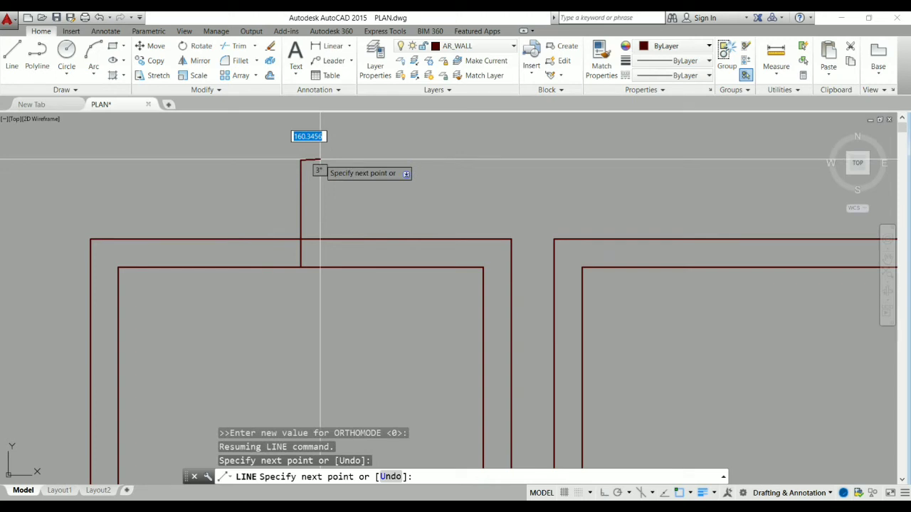
{"action": "key", "text": "Escape"}
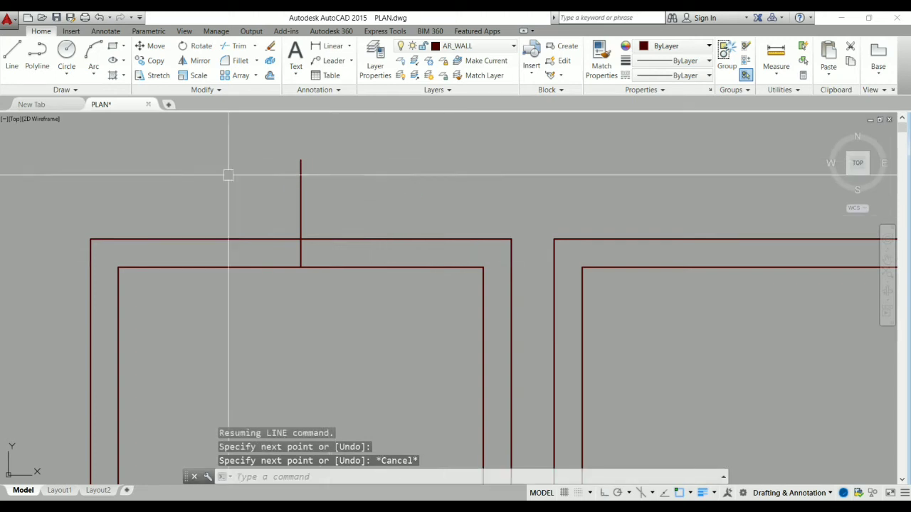
Offset the central vertical line 750 to the left and 750 to the right.
{"action": "scroll", "coordinate": [619, 303], "scroll_direction": "down", "scroll_amount": 4}
{"action": "scroll", "coordinate": [483, 290], "scroll_direction": "up", "scroll_amount": 2}
{"action": "scroll", "coordinate": [498, 278], "scroll_direction": "up", "scroll_amount": 2}
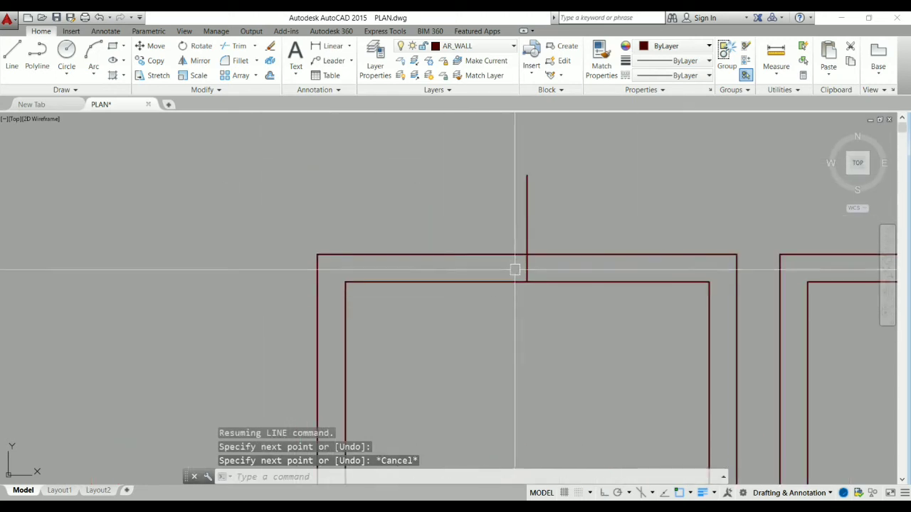
{"action": "scroll", "coordinate": [514, 254], "scroll_direction": "down", "scroll_amount": 3}
{"action": "scroll", "coordinate": [411, 285], "scroll_direction": "up", "scroll_amount": 2}
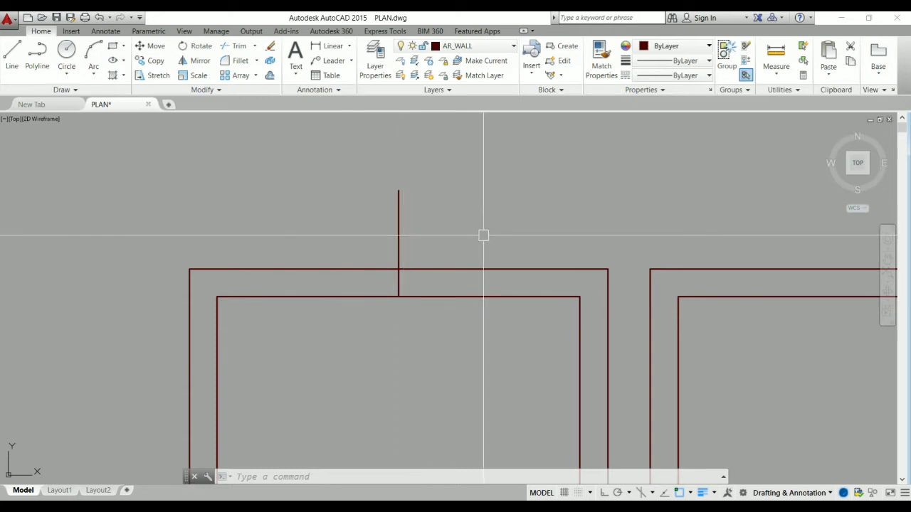
{"action": "type", "text": "o"}
{"action": "key", "text": "Return"}
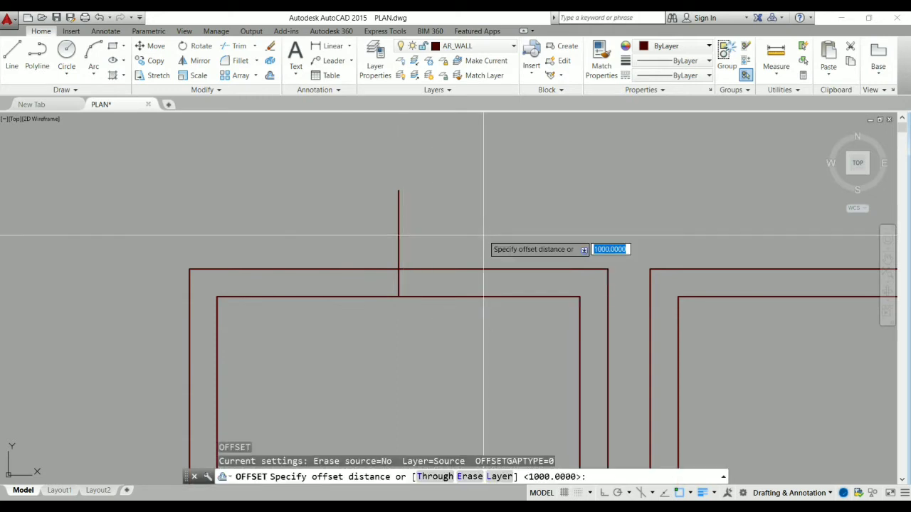
{"action": "type", "text": "0"}
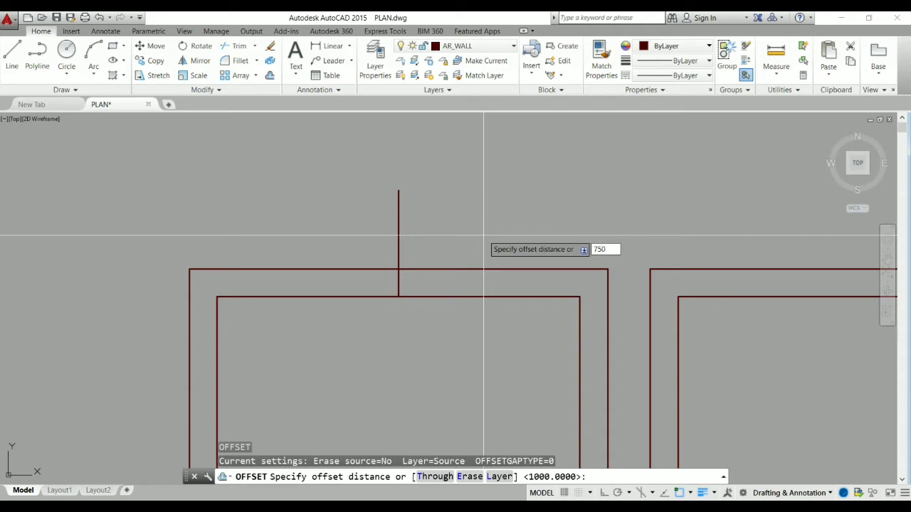
{"action": "key", "text": "Return"}
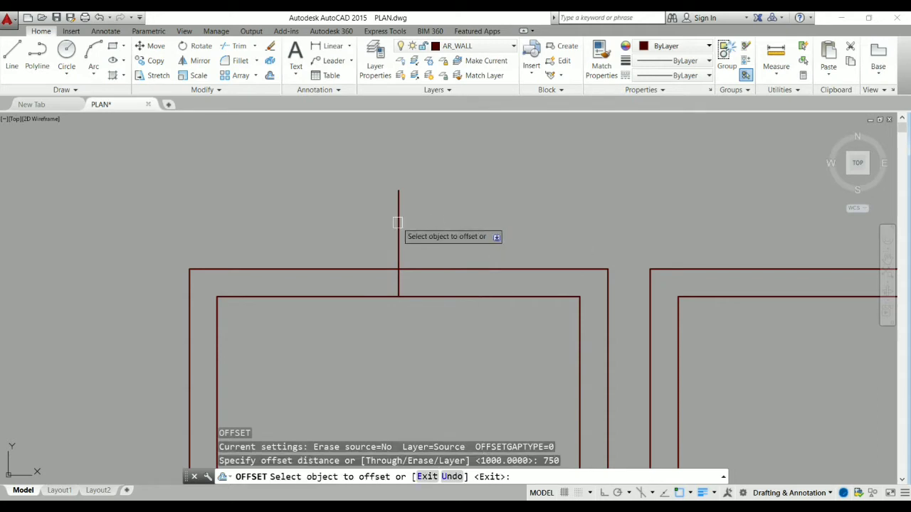
{"action": "left_click", "coordinate": [398, 199]}
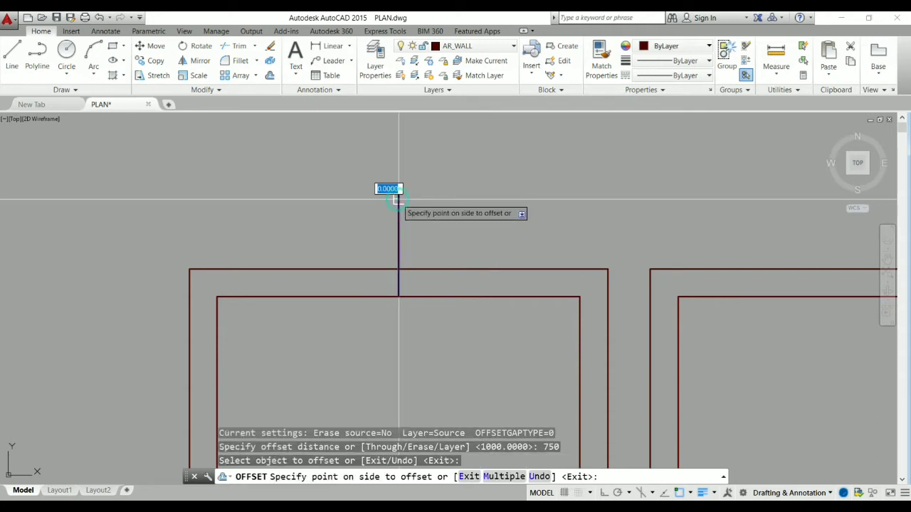
{"action": "left_click", "coordinate": [230, 199]}
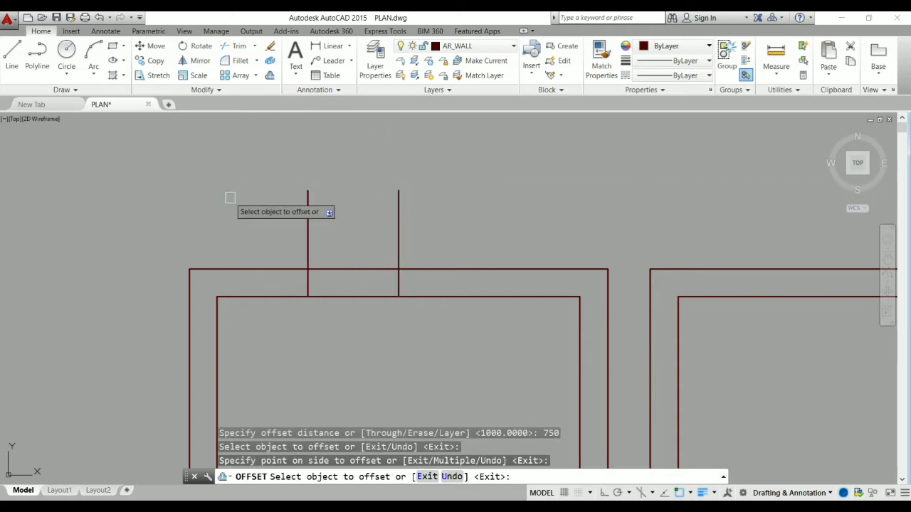
{"action": "left_click", "coordinate": [398, 203]}
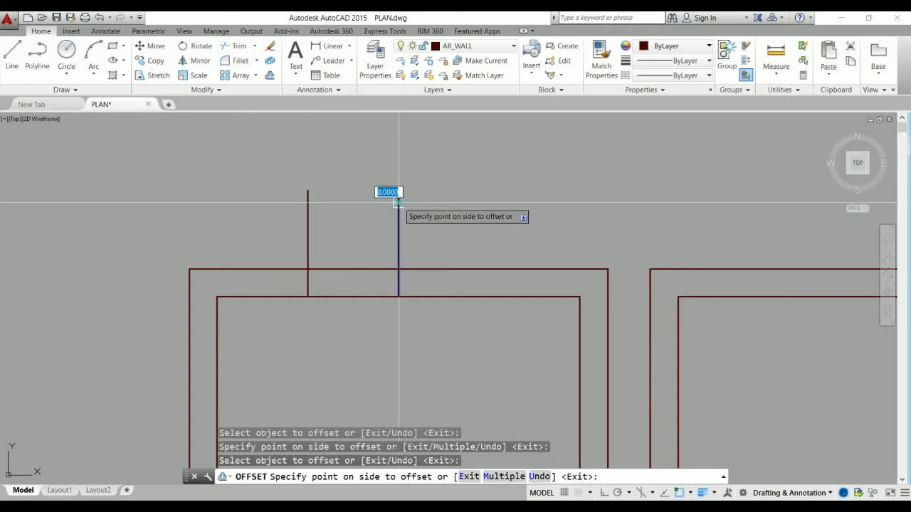
{"action": "left_click", "coordinate": [537, 205]}
{"action": "key", "text": "Escape"}
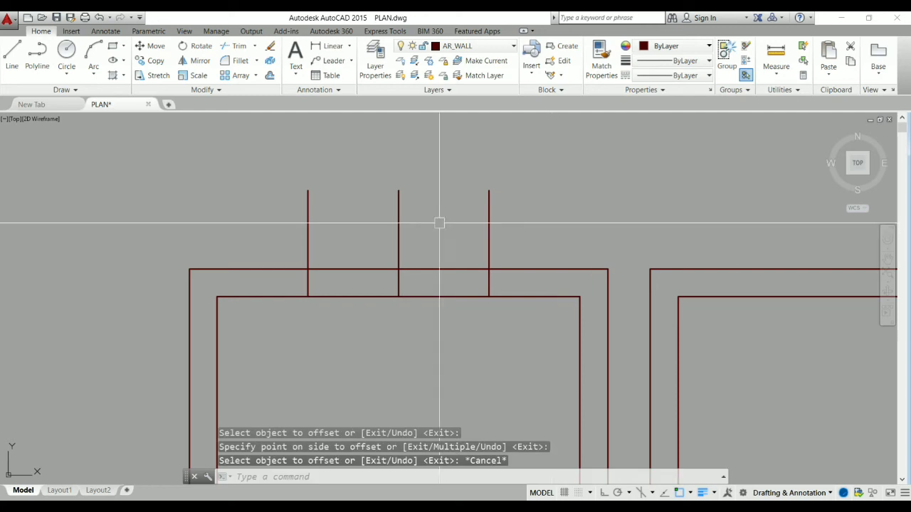
Delete the original central guide line.
{"action": "left_click", "coordinate": [436, 222]}
{"action": "left_click", "coordinate": [385, 234]}
{"action": "key", "text": "Delete"}
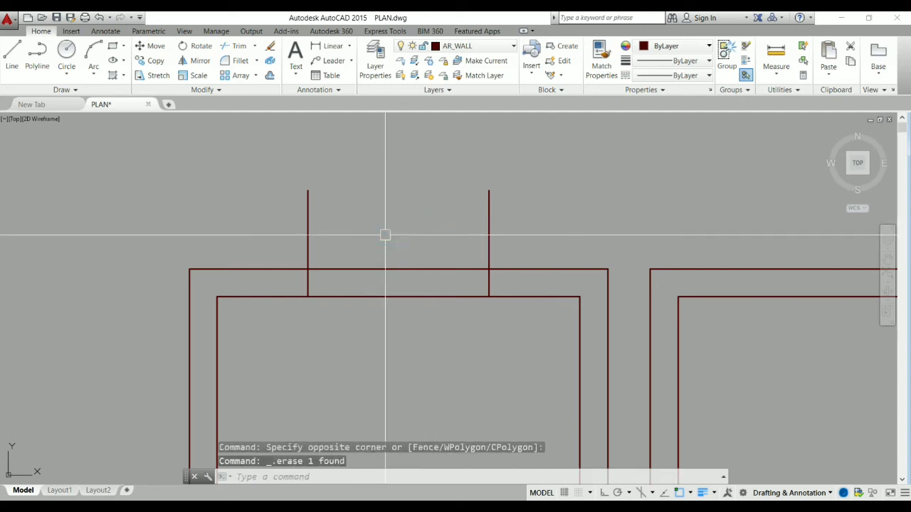
{"action": "left_click", "coordinate": [331, 47]}
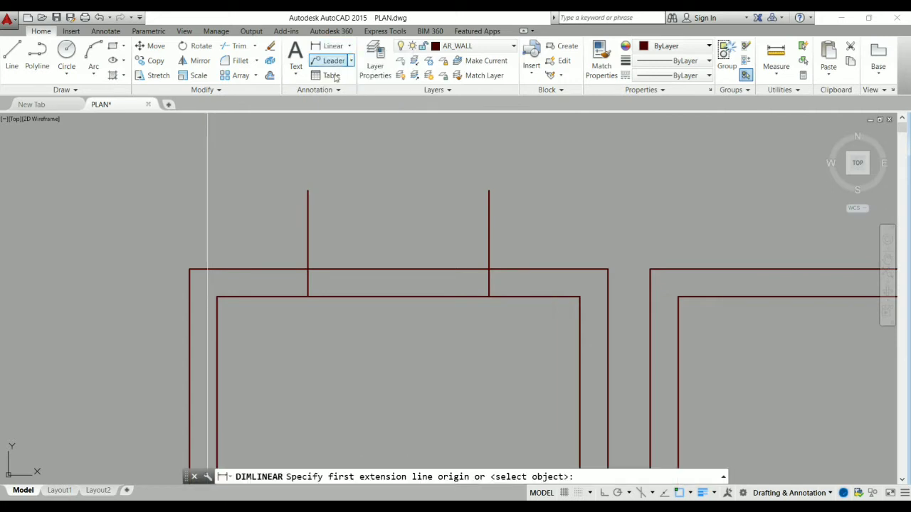
{"action": "left_click", "coordinate": [307, 190]}
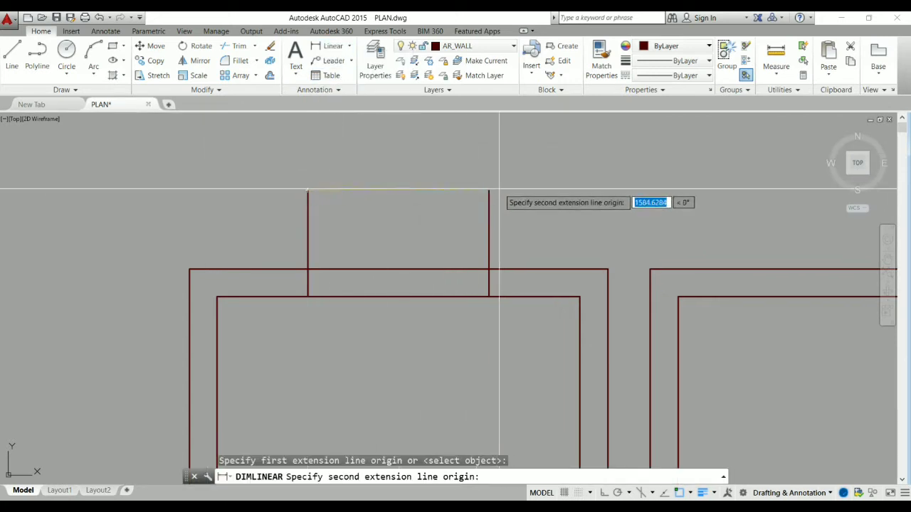
{"action": "left_click", "coordinate": [489, 192]}
{"action": "left_click", "coordinate": [437, 220]}
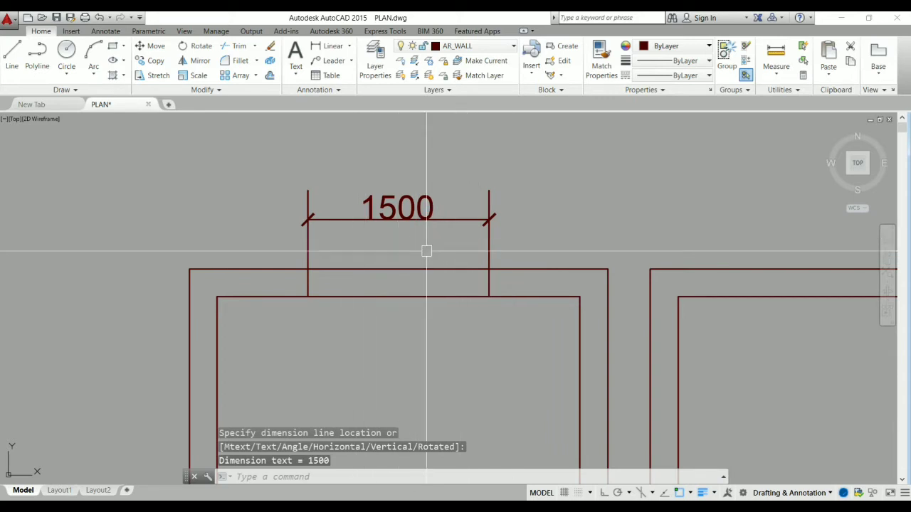
{"action": "left_click", "coordinate": [397, 213]}
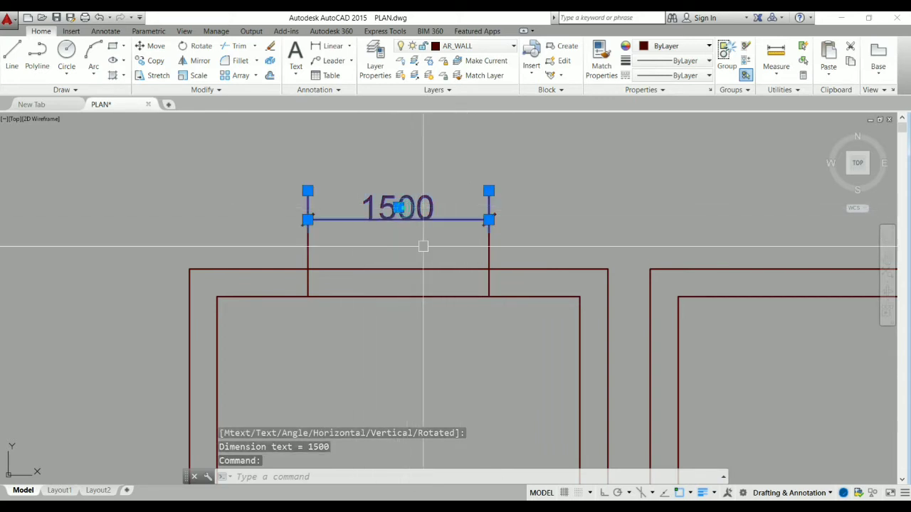
{"action": "key", "text": "Delete"}
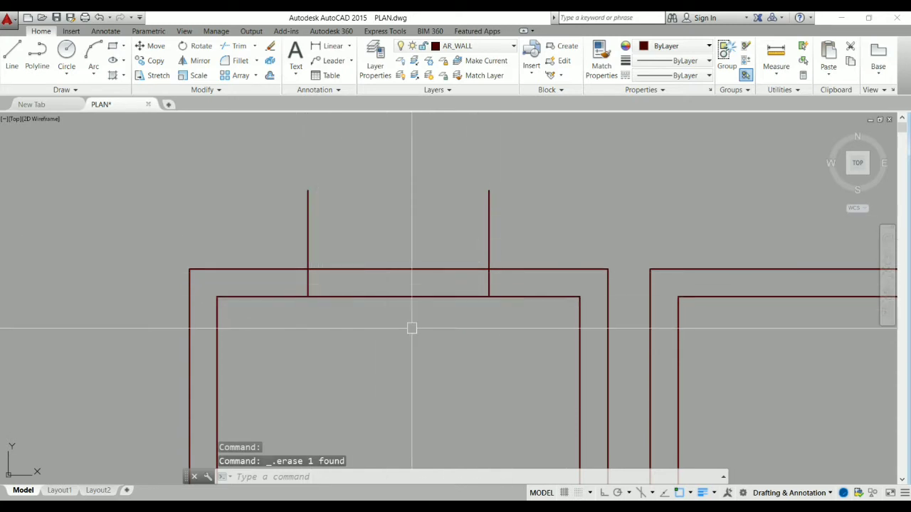
Trim away the top wall lines between the two 750 marks.
{"action": "scroll", "coordinate": [413, 323], "scroll_direction": "up", "scroll_amount": 4}
{"action": "scroll", "coordinate": [484, 328], "scroll_direction": "down", "scroll_amount": 2}
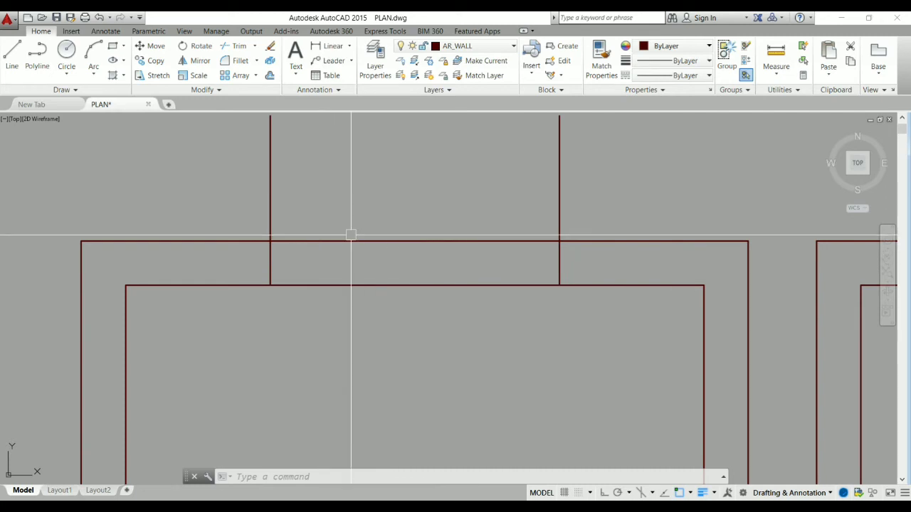
{"action": "scroll", "coordinate": [374, 290], "scroll_direction": "down", "scroll_amount": 2}
{"action": "scroll", "coordinate": [378, 286], "scroll_direction": "down", "scroll_amount": 2}
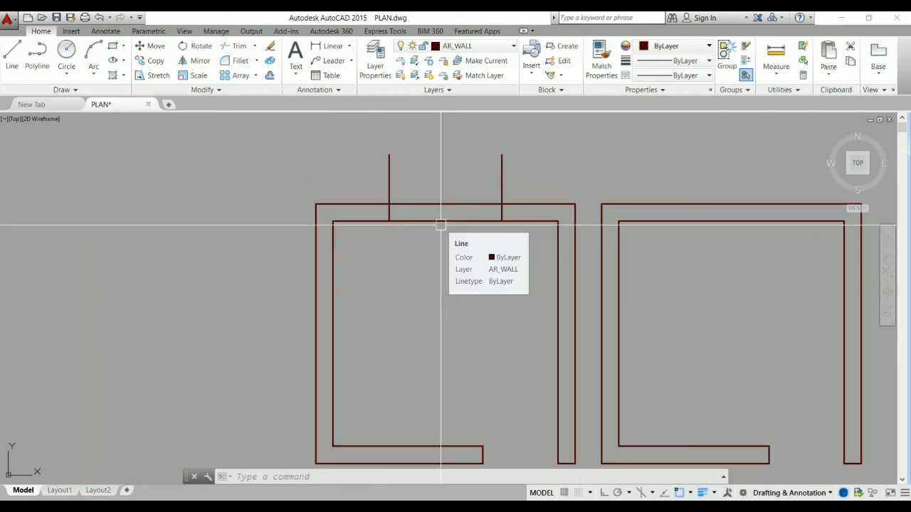
{"action": "type", "text": "TR"}
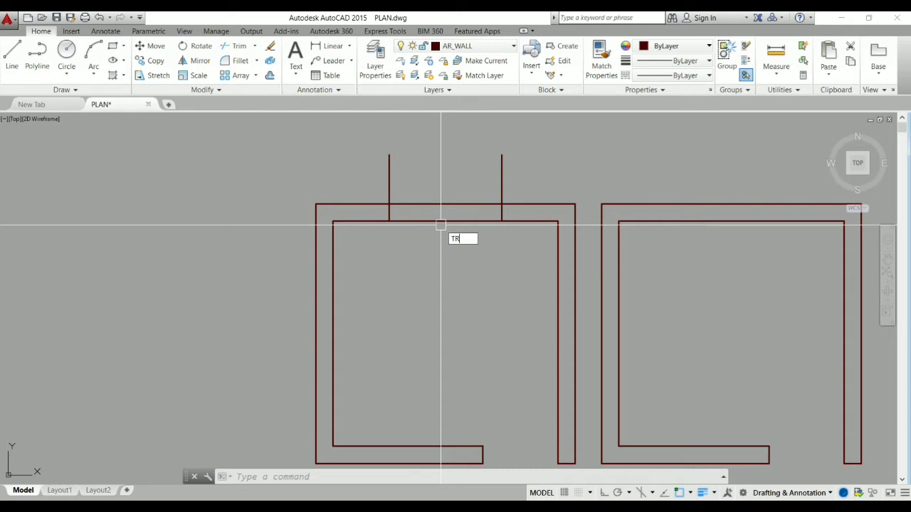
{"action": "key", "text": "Return"}
{"action": "key", "text": "Return"}
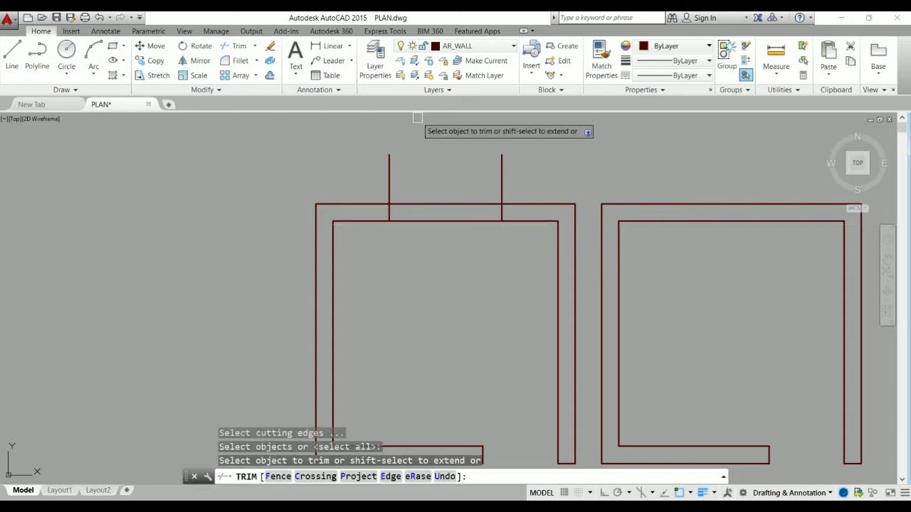
{"action": "left_click", "coordinate": [491, 206]}
{"action": "left_click", "coordinate": [478, 178]}
{"action": "left_click", "coordinate": [533, 214]}
Trim off the guide lines sticking out above the new opening.
{"action": "left_click", "coordinate": [458, 153]}
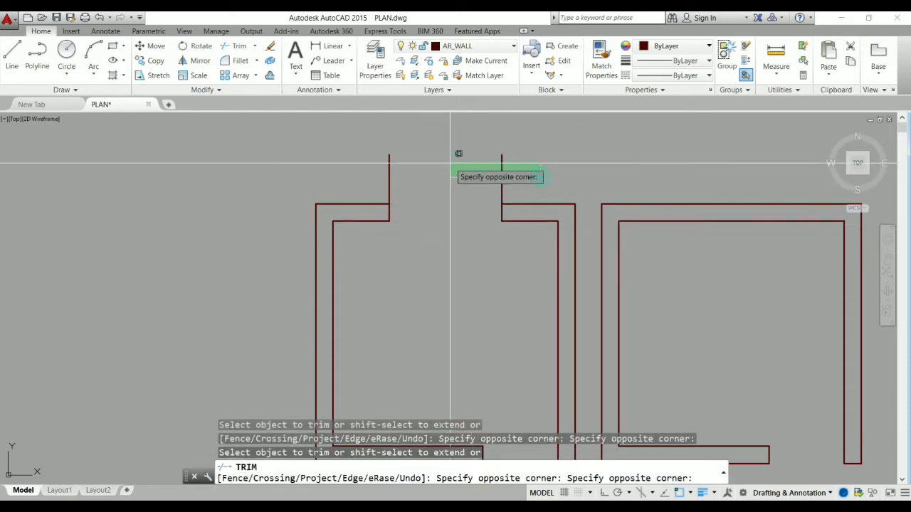
{"action": "left_click", "coordinate": [357, 153]}
{"action": "scroll", "coordinate": [472, 284], "scroll_direction": "up", "scroll_amount": 2}
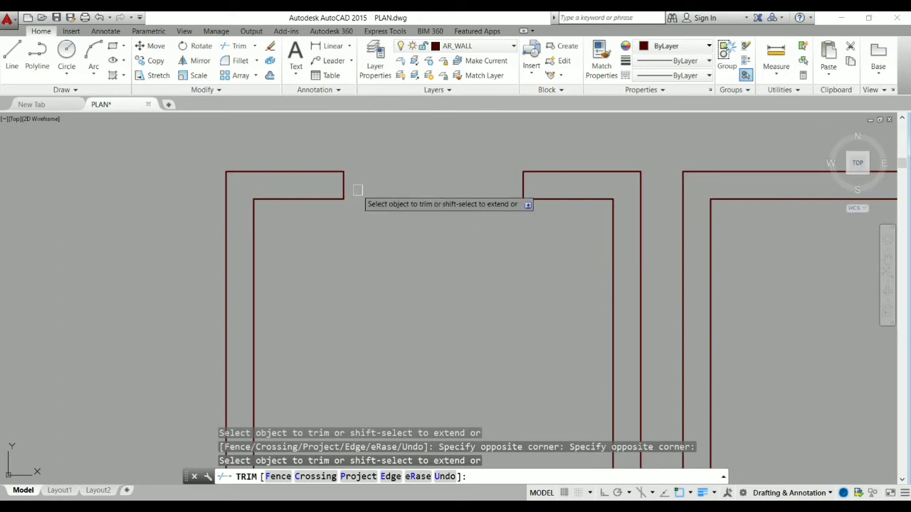
{"action": "scroll", "coordinate": [223, 217], "scroll_direction": "down", "scroll_amount": 2}
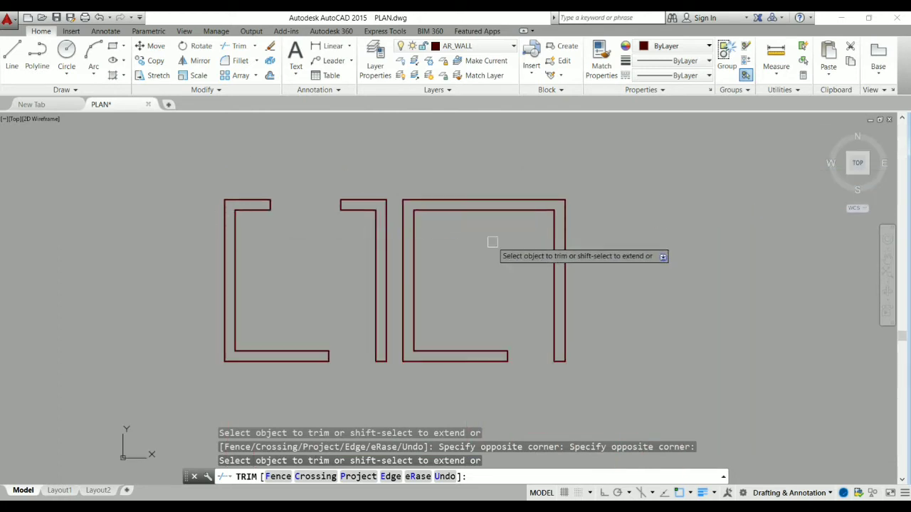
{"action": "scroll", "coordinate": [491, 220], "scroll_direction": "up", "scroll_amount": 4}
{"action": "key", "text": "Escape"}
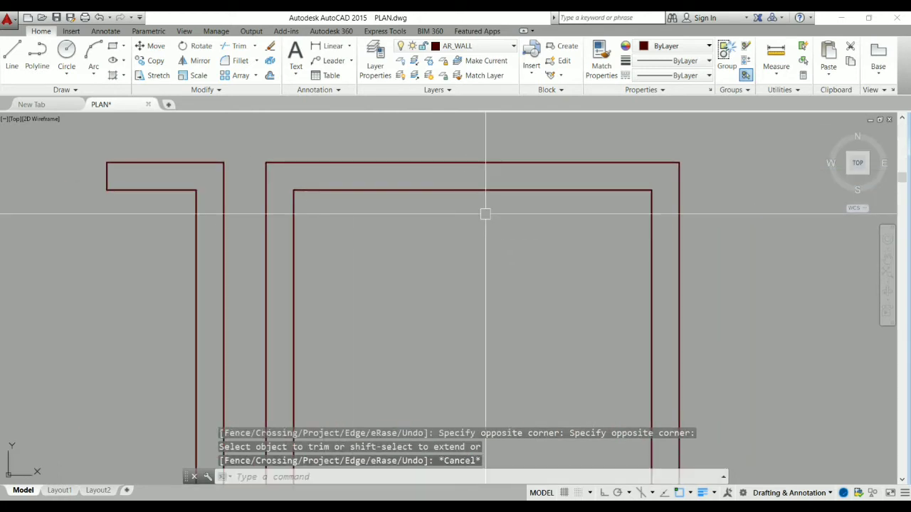
{"action": "type", "text": "L"}
{"action": "key", "text": "Return"}
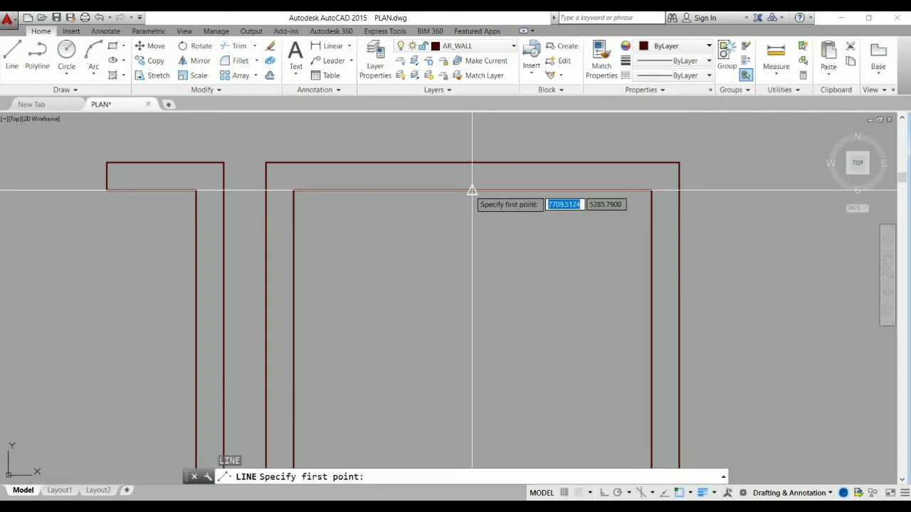
Draw a short line across the right room's top wall at its midpoint.
{"action": "left_click", "coordinate": [471, 190]}
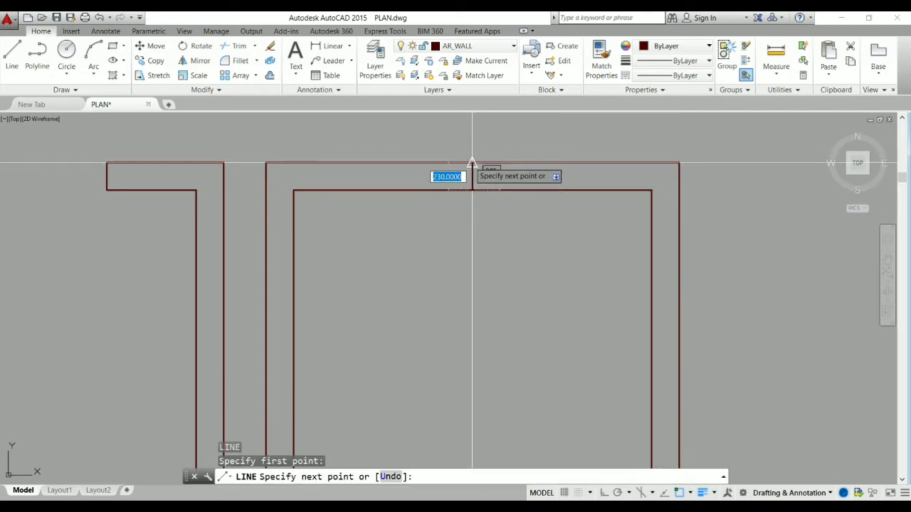
{"action": "scroll", "coordinate": [472, 163], "scroll_direction": "up", "scroll_amount": 3}
{"action": "key", "text": "Escape"}
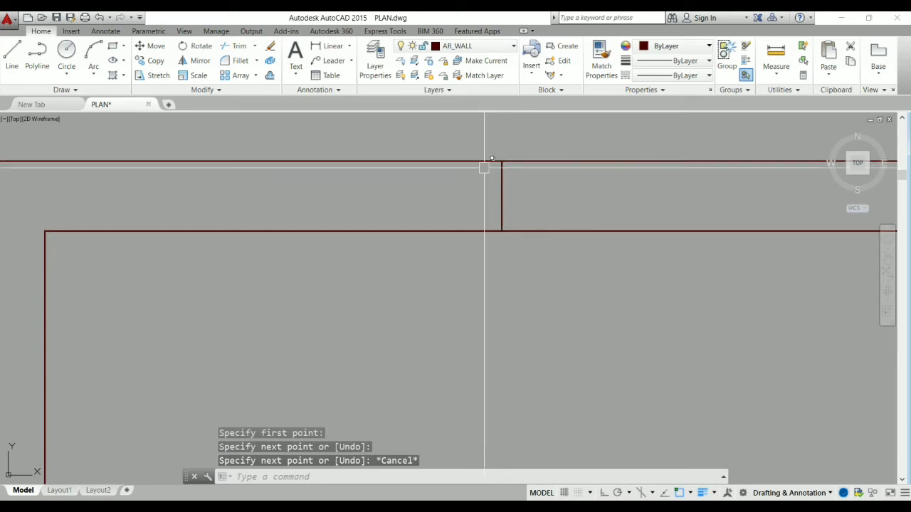
Offset the short wall line 750 to the left and 750 to the right.
{"action": "type", "text": "o"}
{"action": "key", "text": "Return"}
{"action": "type", "text": "7"}
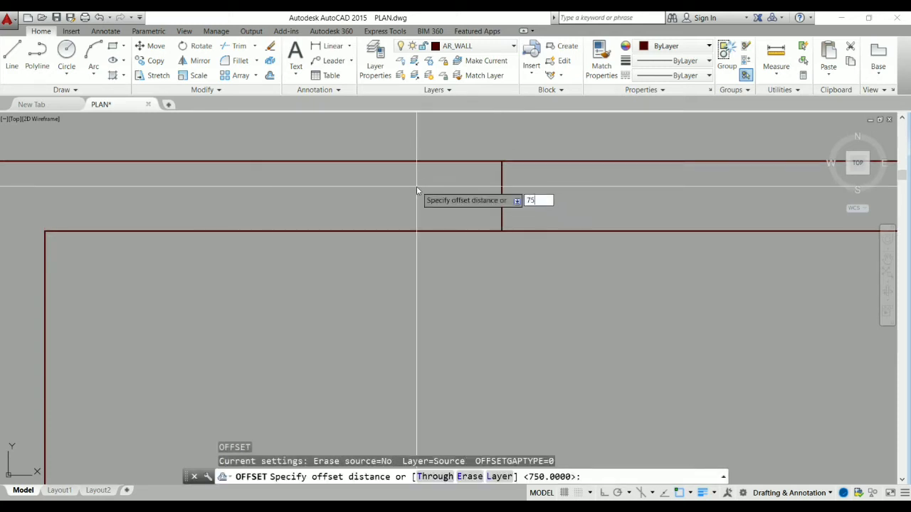
{"action": "type", "text": "50"}
{"action": "key", "text": "Return"}
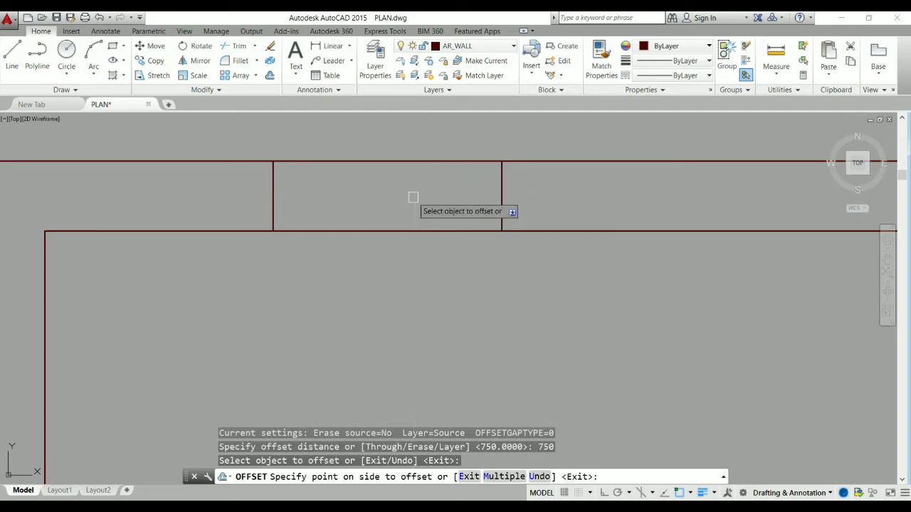
{"action": "left_click", "coordinate": [413, 197]}
{"action": "left_click", "coordinate": [502, 197]}
{"action": "left_click", "coordinate": [606, 197]}
{"action": "key", "text": "Escape"}
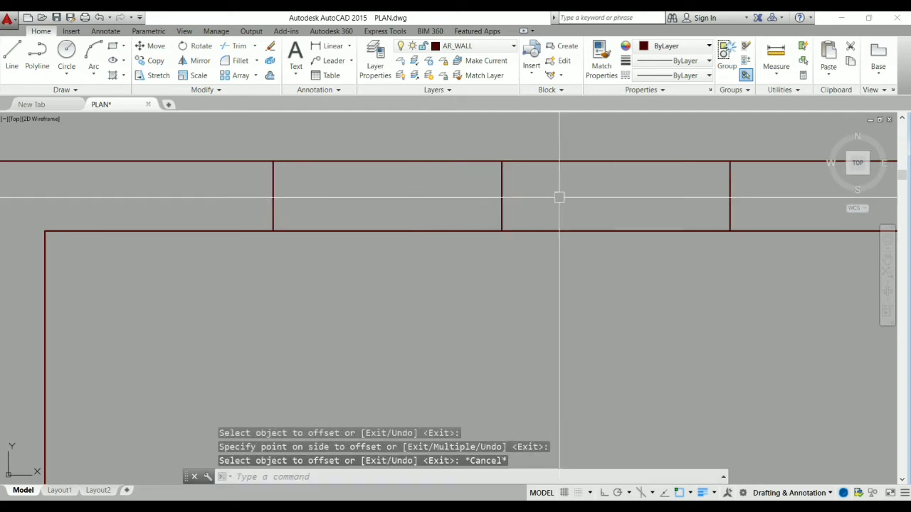
Delete the middle short line, leaving two marks 1500 apart.
{"action": "left_click", "coordinate": [502, 197]}
{"action": "left_click", "coordinate": [468, 203]}
{"action": "key", "text": "Delete"}
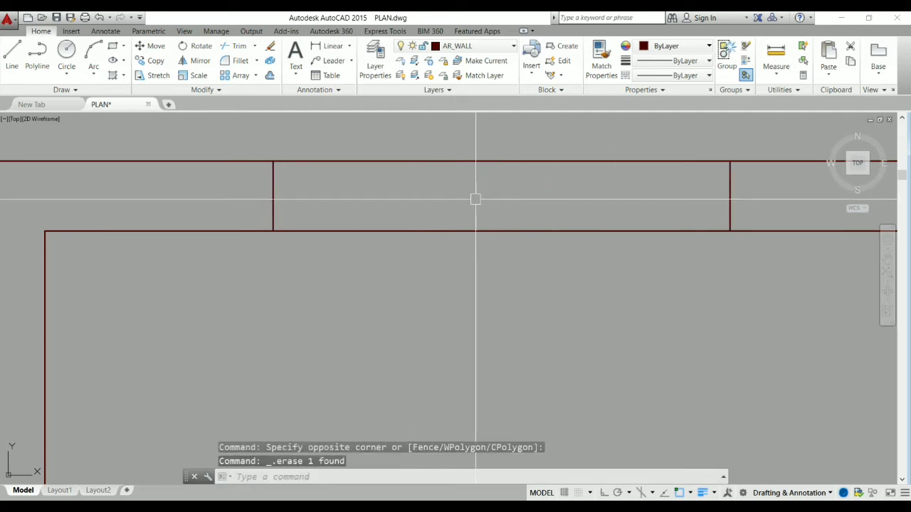
{"action": "scroll", "coordinate": [362, 205], "scroll_direction": "down", "scroll_amount": 5}
{"action": "scroll", "coordinate": [302, 203], "scroll_direction": "up", "scroll_amount": 2}
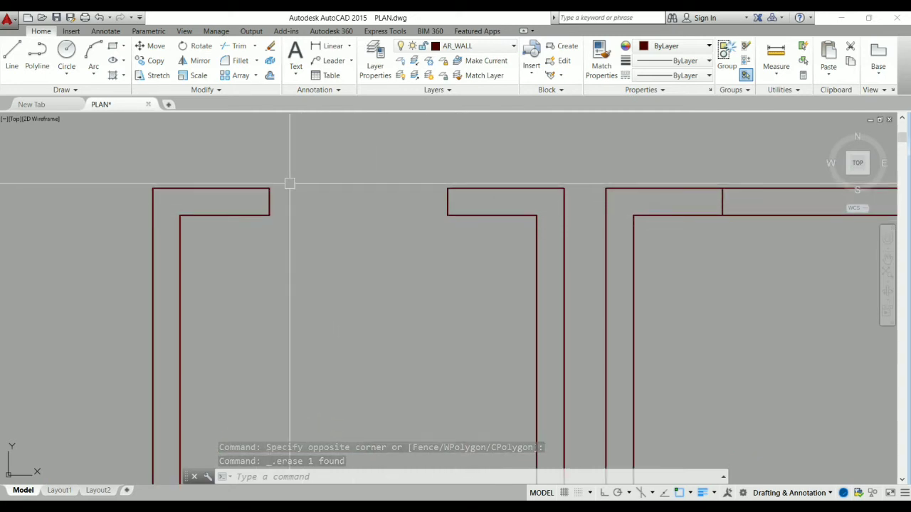
{"action": "scroll", "coordinate": [341, 260], "scroll_direction": "down", "scroll_amount": 2}
Break the top wall line from the vertical wall junction to a point on its right.
{"action": "scroll", "coordinate": [366, 238], "scroll_direction": "up", "scroll_amount": 4}
{"action": "key", "text": "Escape"}
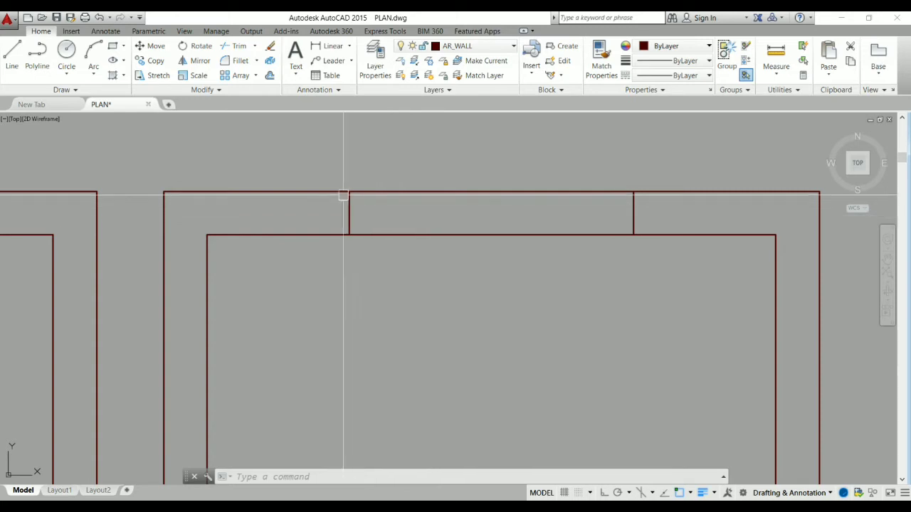
{"action": "scroll", "coordinate": [427, 263], "scroll_direction": "up", "scroll_amount": 4}
{"action": "type", "text": "B"}
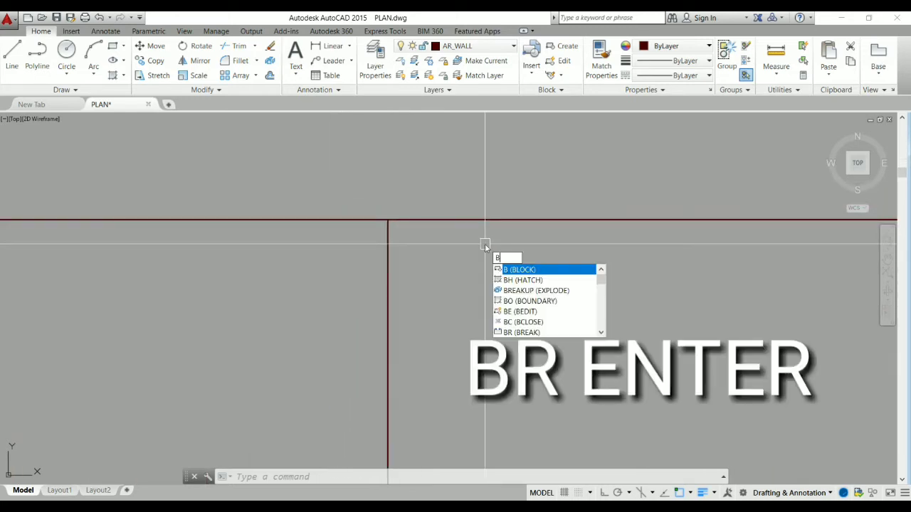
{"action": "type", "text": "r"}
{"action": "key", "text": "Return"}
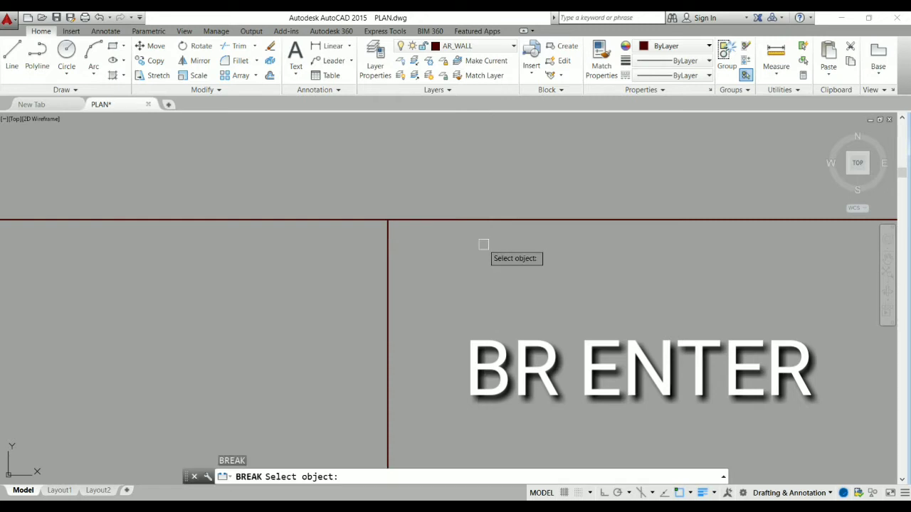
{"action": "scroll", "coordinate": [380, 233], "scroll_direction": "up", "scroll_amount": 5}
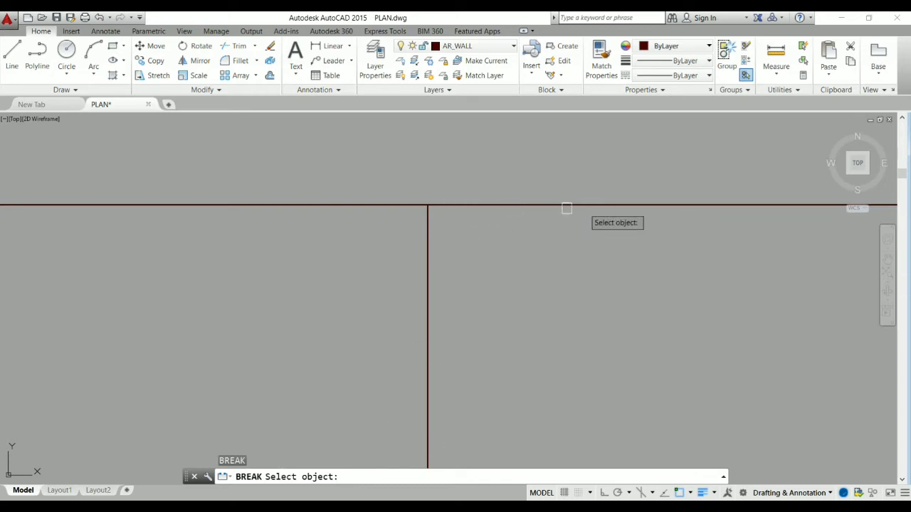
{"action": "scroll", "coordinate": [457, 204], "scroll_direction": "up", "scroll_amount": 2}
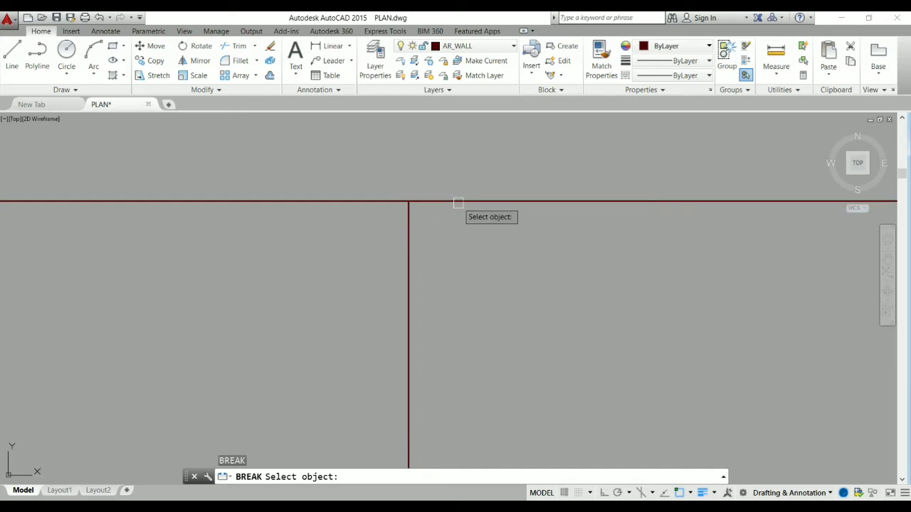
{"action": "left_click", "coordinate": [456, 204]}
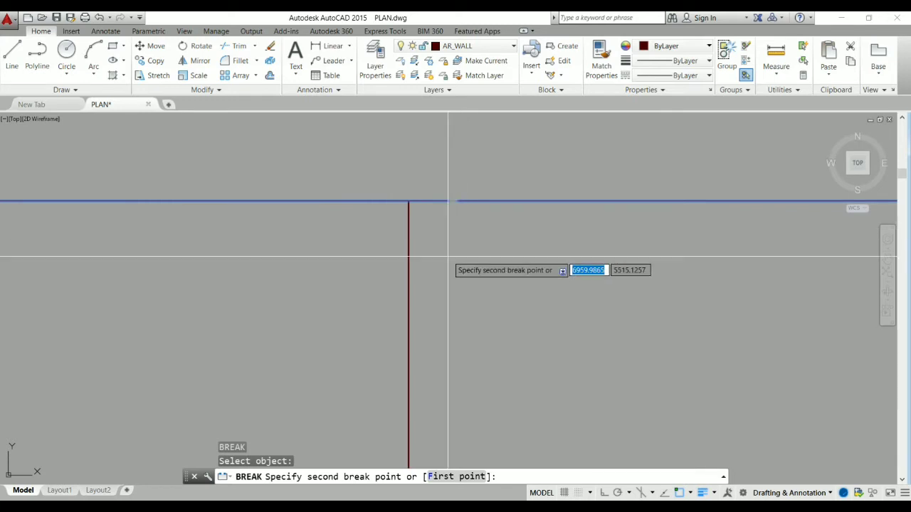
{"action": "left_click", "coordinate": [408, 240]}
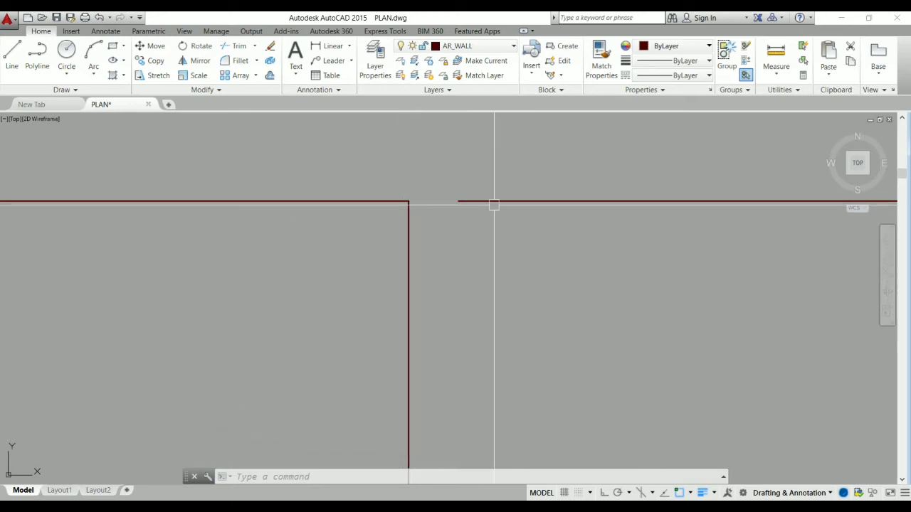
{"action": "scroll", "coordinate": [421, 179], "scroll_direction": "down", "scroll_amount": 5}
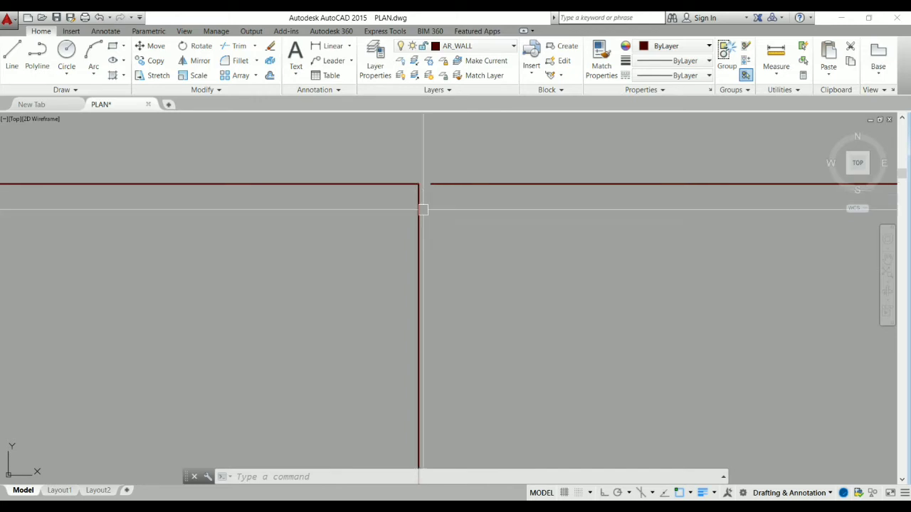
Use BREAK to cut a gap in the first wall line at the opening.
{"action": "type", "text": "br"}
{"action": "key", "text": "Return"}
{"action": "scroll", "coordinate": [458, 325], "scroll_direction": "down", "scroll_amount": 2}
{"action": "scroll", "coordinate": [442, 287], "scroll_direction": "down", "scroll_amount": 2}
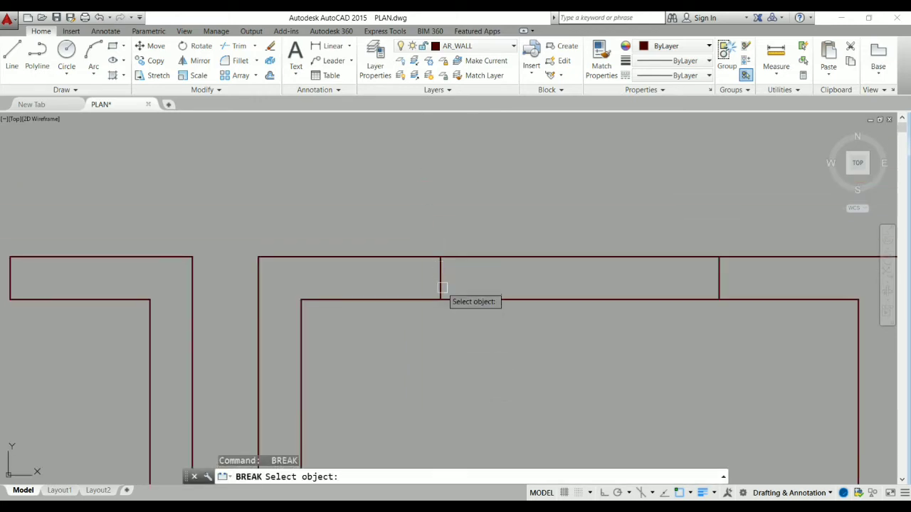
{"action": "scroll", "coordinate": [442, 288], "scroll_direction": "up", "scroll_amount": 5}
{"action": "scroll", "coordinate": [413, 282], "scroll_direction": "down", "scroll_amount": 2}
{"action": "left_click", "coordinate": [442, 266]}
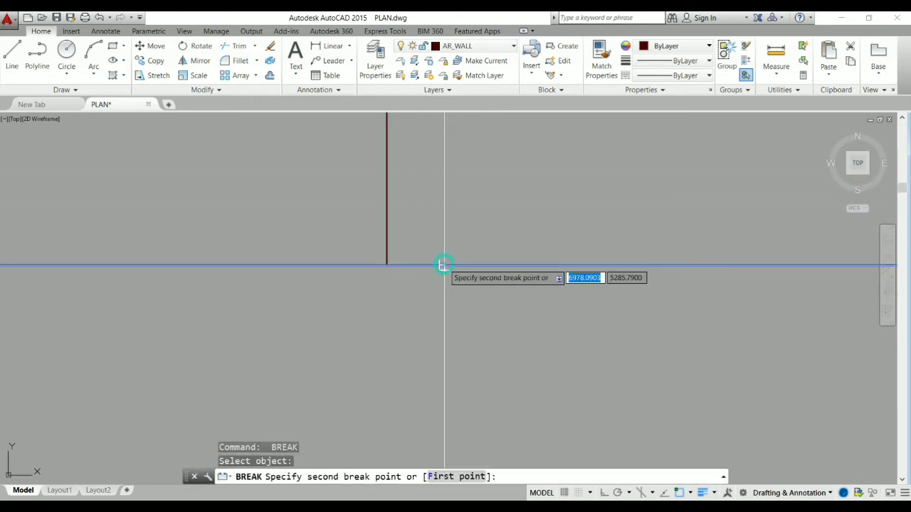
{"action": "left_click", "coordinate": [387, 183]}
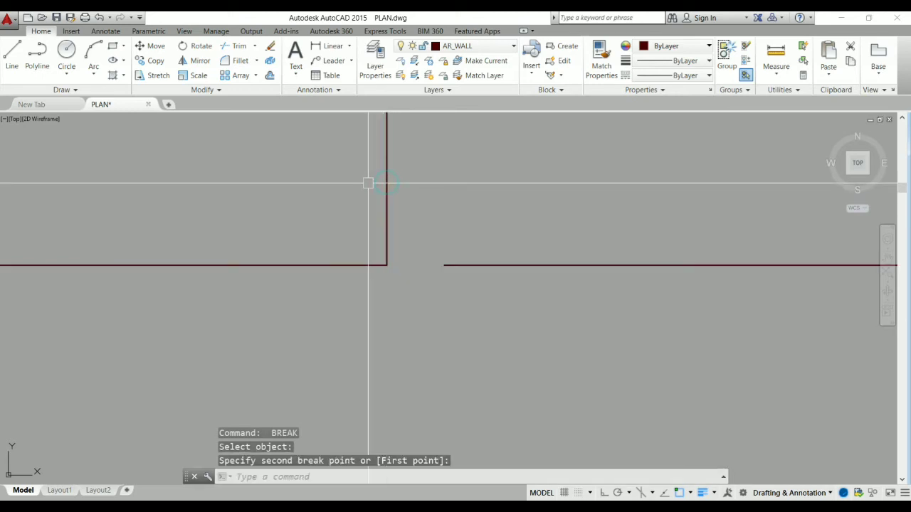
{"action": "scroll", "coordinate": [273, 309], "scroll_direction": "down", "scroll_amount": 2}
{"action": "scroll", "coordinate": [321, 315], "scroll_direction": "down", "scroll_amount": 2}
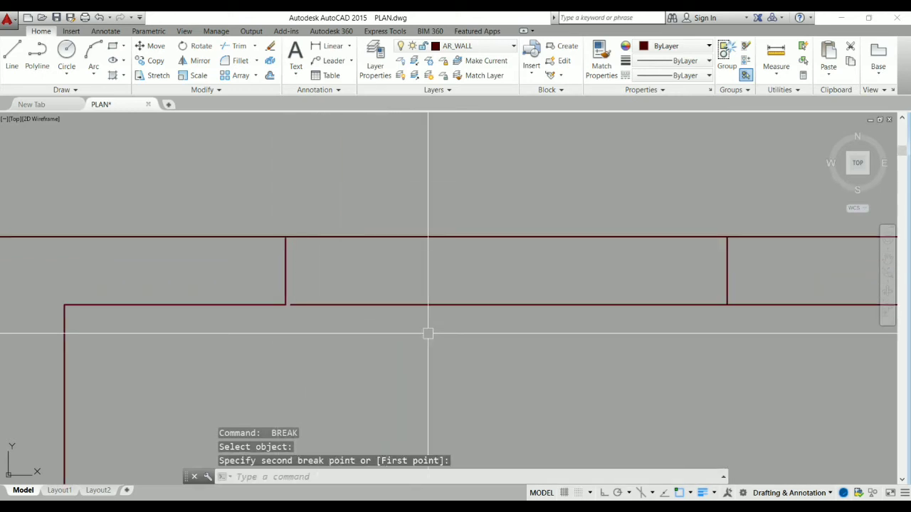
Break the inner and outer wall lines to cut the other opening's gap.
{"action": "key", "text": "Return"}
{"action": "left_click", "coordinate": [684, 304]}
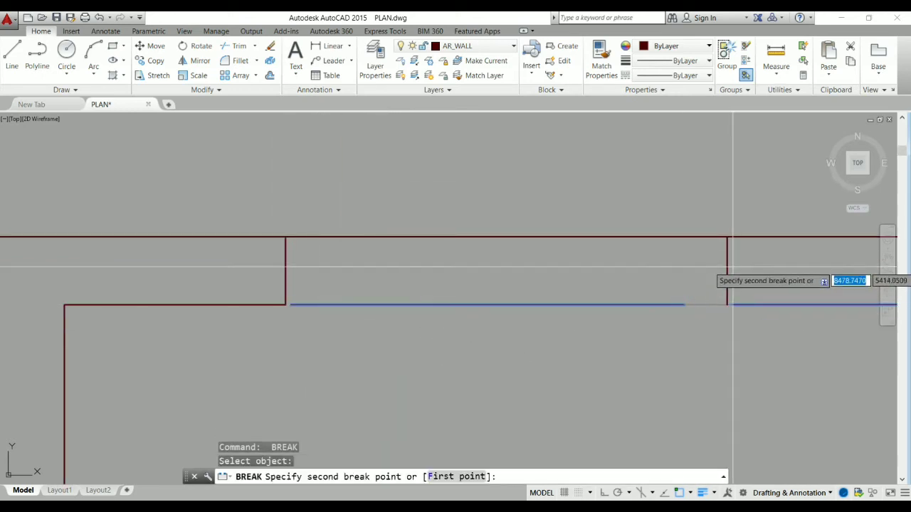
{"action": "left_click", "coordinate": [731, 303]}
{"action": "key", "text": "Return"}
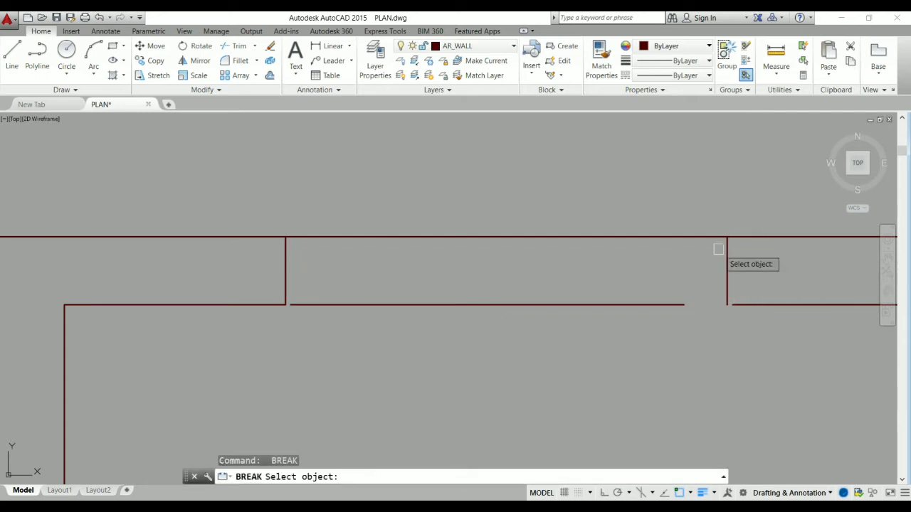
{"action": "left_click", "coordinate": [694, 237]}
{"action": "left_click", "coordinate": [731, 259]}
{"action": "scroll", "coordinate": [775, 291], "scroll_direction": "up", "scroll_amount": 3}
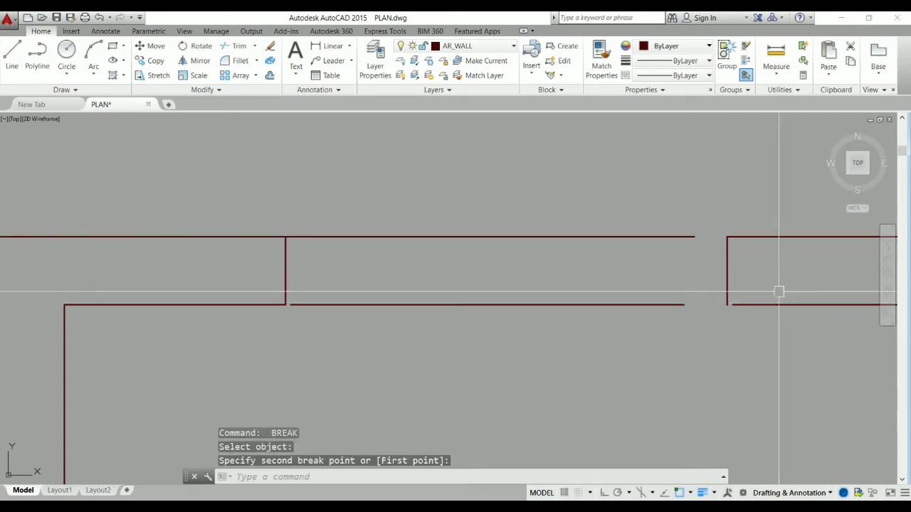
{"action": "scroll", "coordinate": [712, 320], "scroll_direction": "up", "scroll_amount": 2}
{"action": "scroll", "coordinate": [626, 319], "scroll_direction": "up", "scroll_amount": 3}
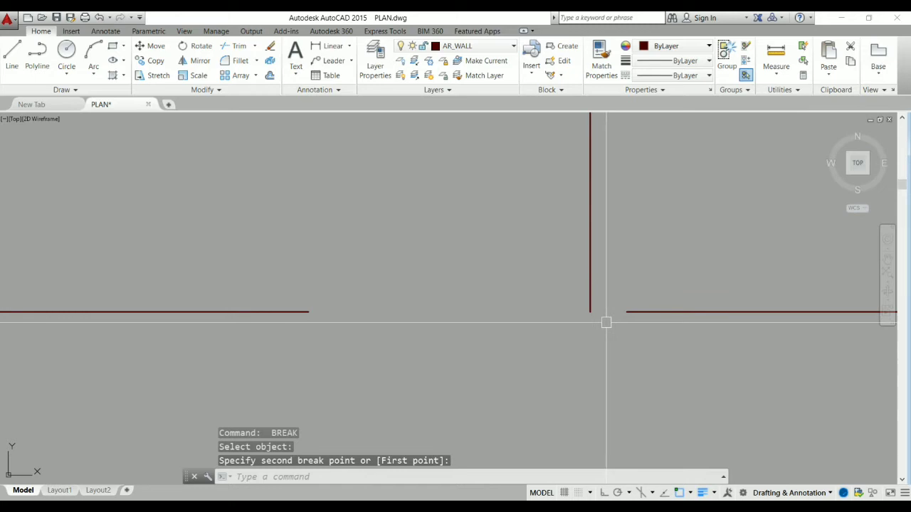
{"action": "type", "text": "F"}
Undo a stray join, then fillet the top and bottom walls to the right vertical wall at radius 0.
{"action": "key", "text": "Return"}
{"action": "left_click", "coordinate": [637, 311]}
{"action": "scroll", "coordinate": [646, 295], "scroll_direction": "down", "scroll_amount": 2}
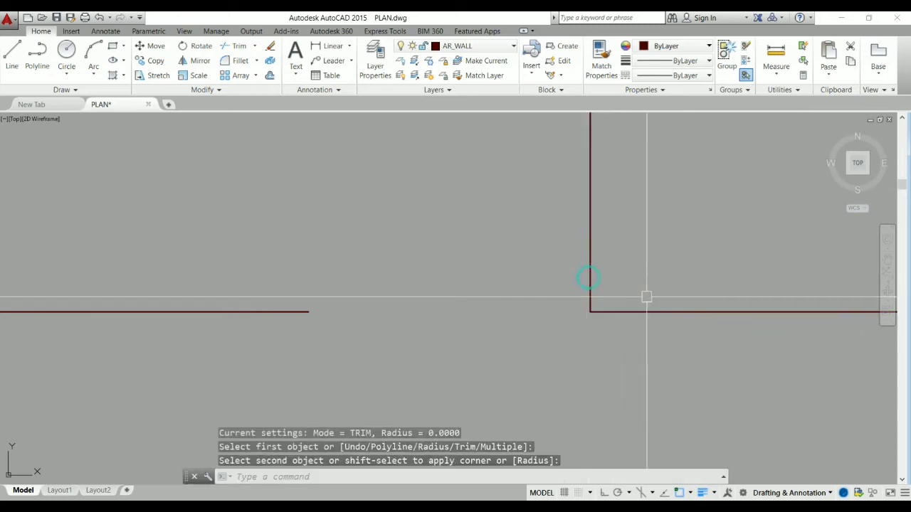
{"action": "scroll", "coordinate": [712, 356], "scroll_direction": "down", "scroll_amount": 1}
{"action": "key", "text": "ctrl+z"}
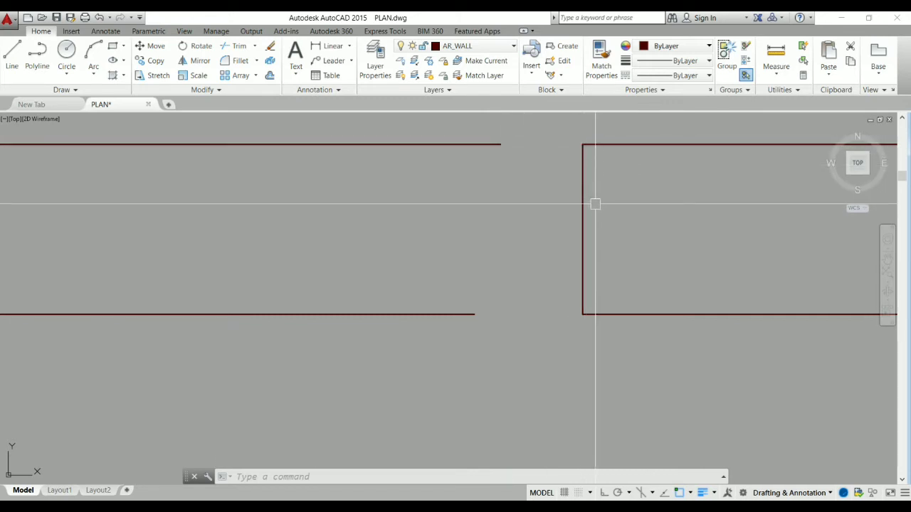
{"action": "type", "text": "f"}
{"action": "key", "text": "Return"}
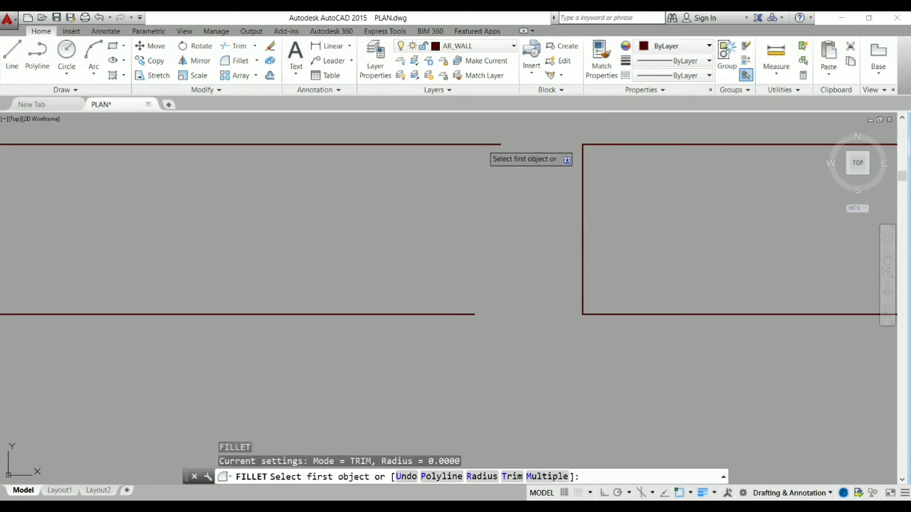
{"action": "left_click", "coordinate": [488, 145]}
{"action": "left_click", "coordinate": [583, 218]}
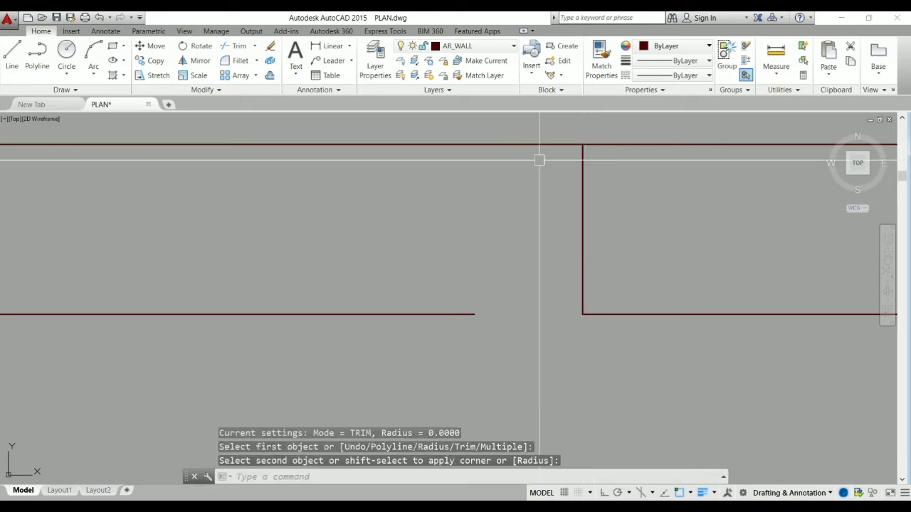
{"action": "key", "text": "Return"}
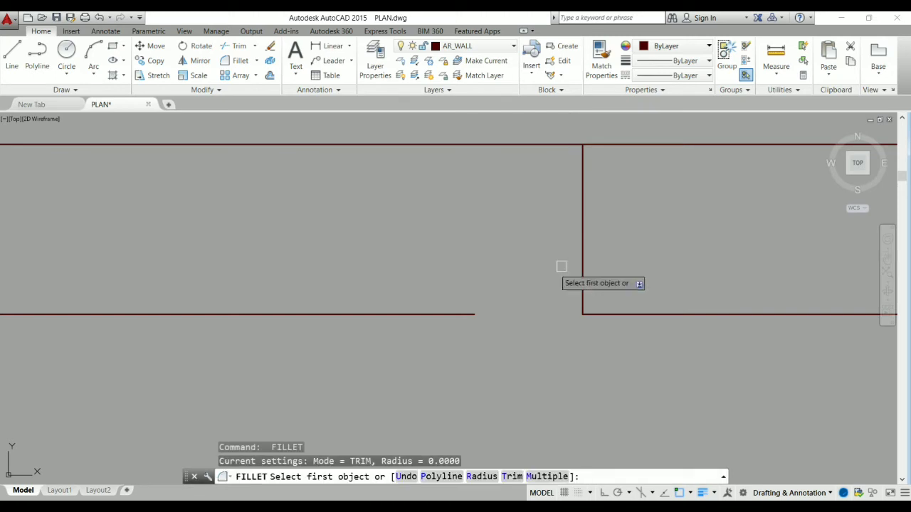
{"action": "left_click", "coordinate": [449, 314]}
{"action": "left_click", "coordinate": [582, 254]}
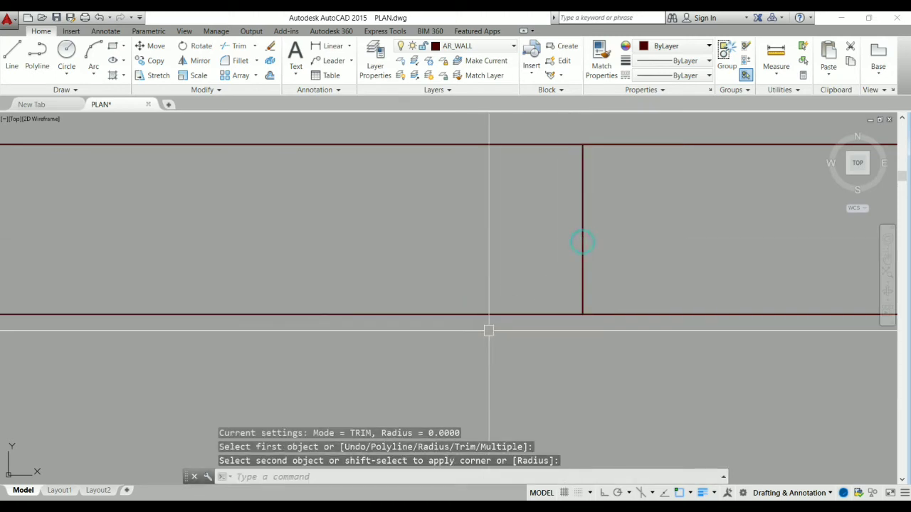
Fillet the left vertical wall to the top and bottom wall lines, closing both corners.
{"action": "scroll", "coordinate": [619, 329], "scroll_direction": "down", "scroll_amount": 2}
{"action": "scroll", "coordinate": [334, 299], "scroll_direction": "up", "scroll_amount": 4}
{"action": "key", "text": "Return"}
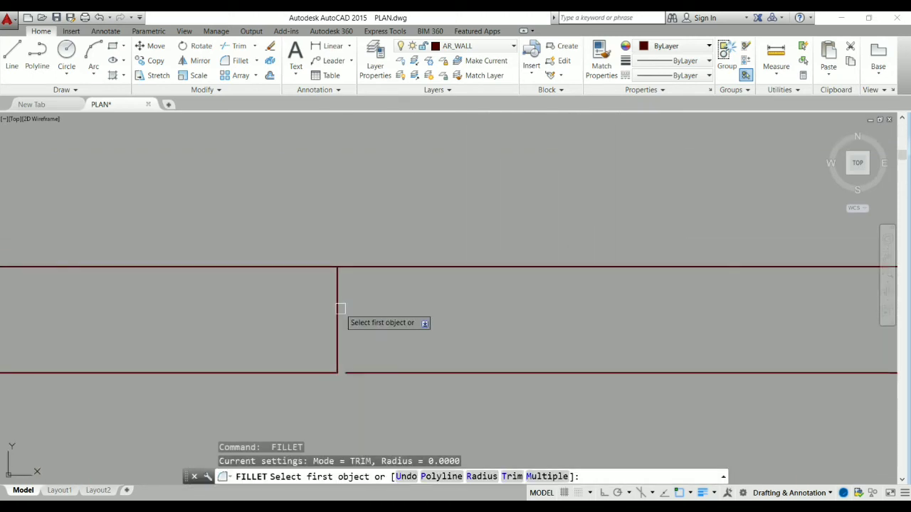
{"action": "left_click", "coordinate": [339, 309]}
{"action": "left_click", "coordinate": [384, 267]}
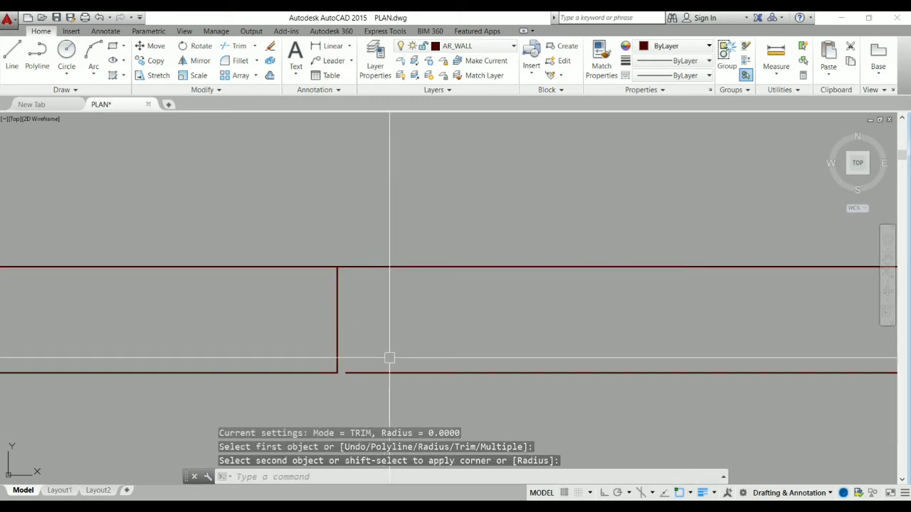
{"action": "key", "text": "Return"}
{"action": "left_click", "coordinate": [337, 342]}
{"action": "left_click", "coordinate": [370, 371]}
{"action": "scroll", "coordinate": [359, 267], "scroll_direction": "down", "scroll_amount": 4}
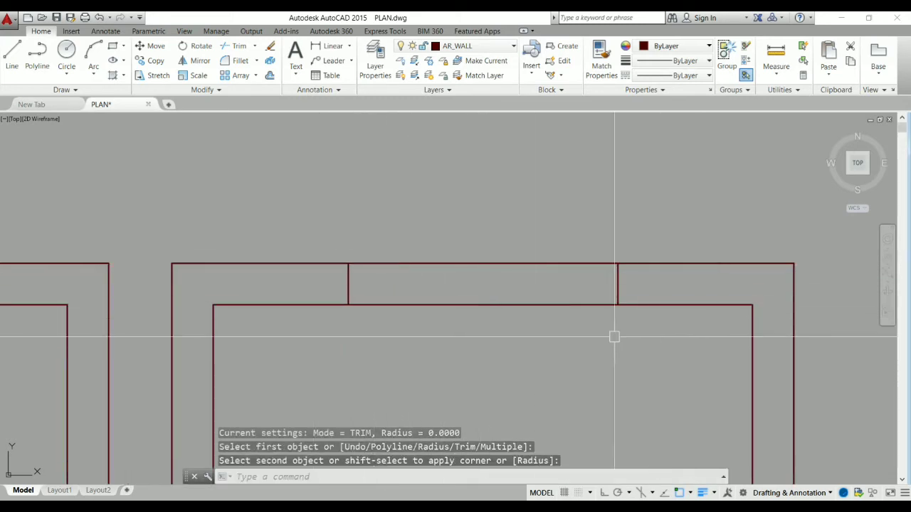
Crossing-select the two horizontal wall lines, then clear the selection without changes.
{"action": "left_click", "coordinate": [543, 327]}
{"action": "left_click", "coordinate": [505, 237]}
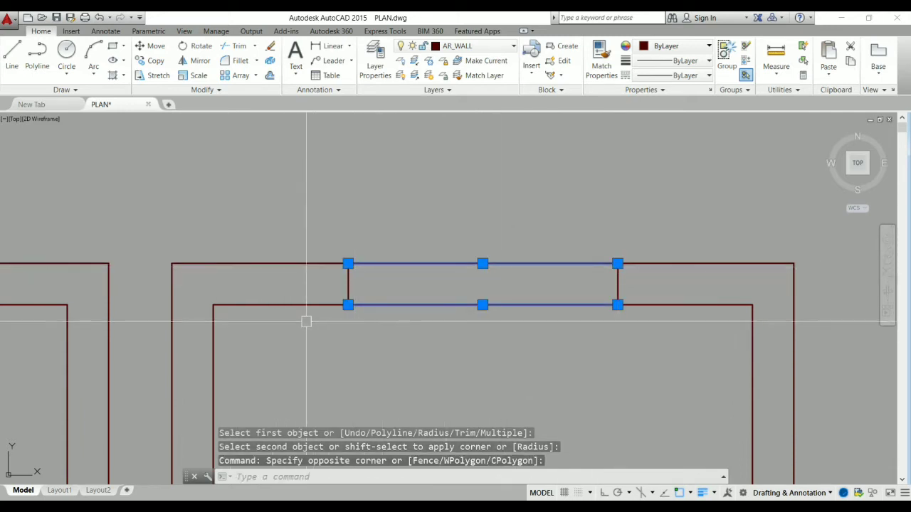
{"action": "key", "text": "Escape"}
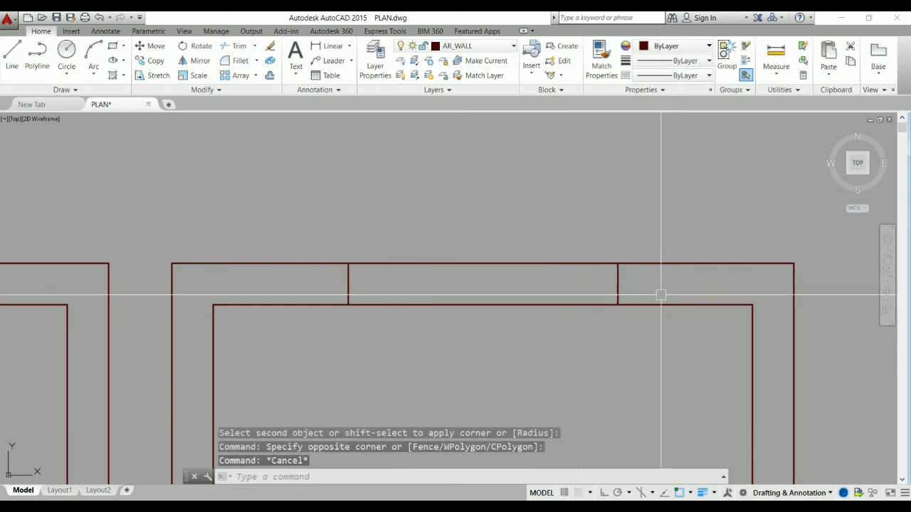
{"action": "scroll", "coordinate": [658, 293], "scroll_direction": "down", "scroll_amount": 2}
{"action": "scroll", "coordinate": [641, 287], "scroll_direction": "down", "scroll_amount": 2}
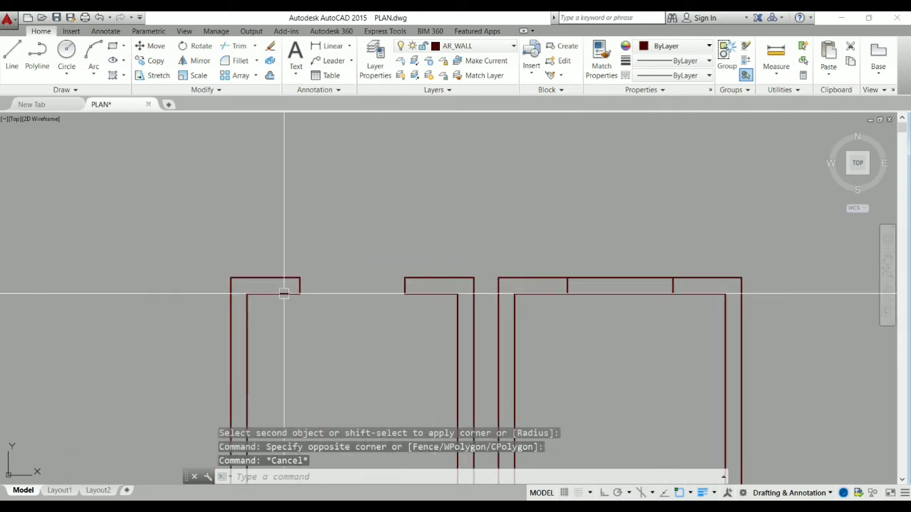
{"action": "scroll", "coordinate": [285, 294], "scroll_direction": "up", "scroll_amount": 4}
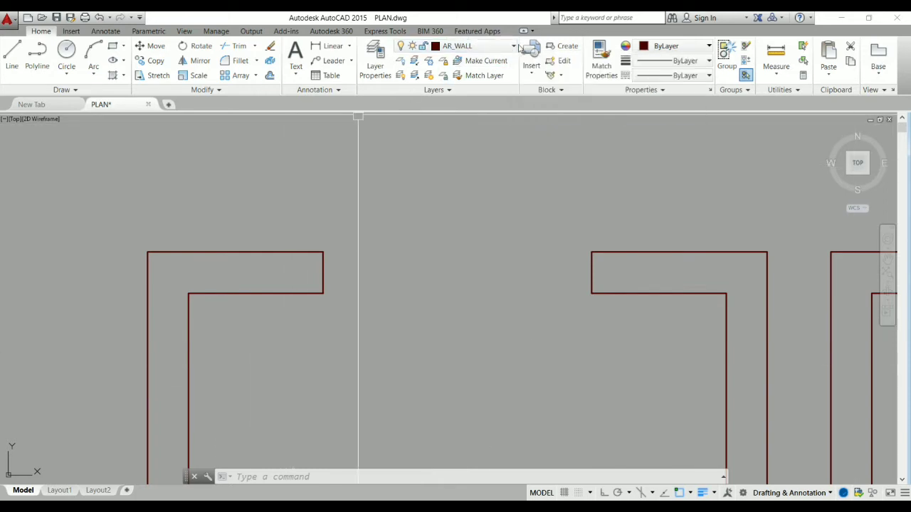
Make AR_SILL current and draw a red sill line across the left opening's inner face.
{"action": "left_click", "coordinate": [492, 47]}
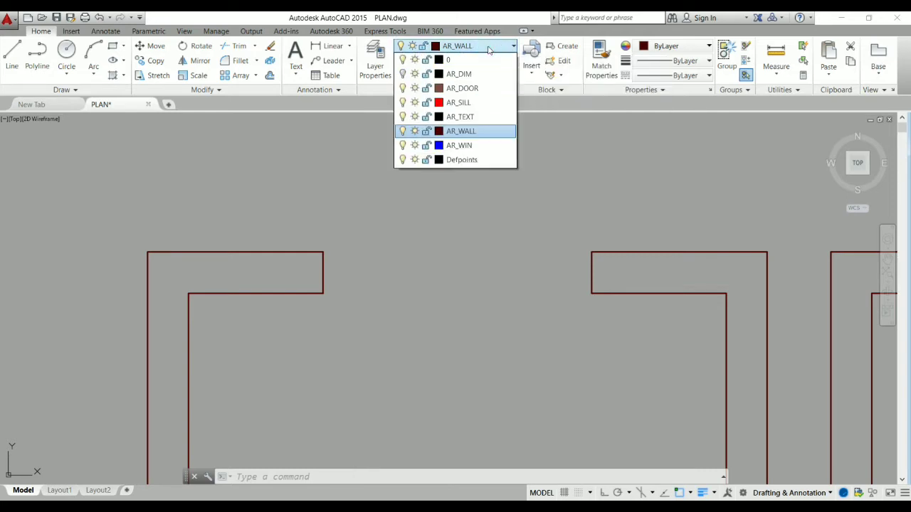
{"action": "left_click", "coordinate": [474, 105]}
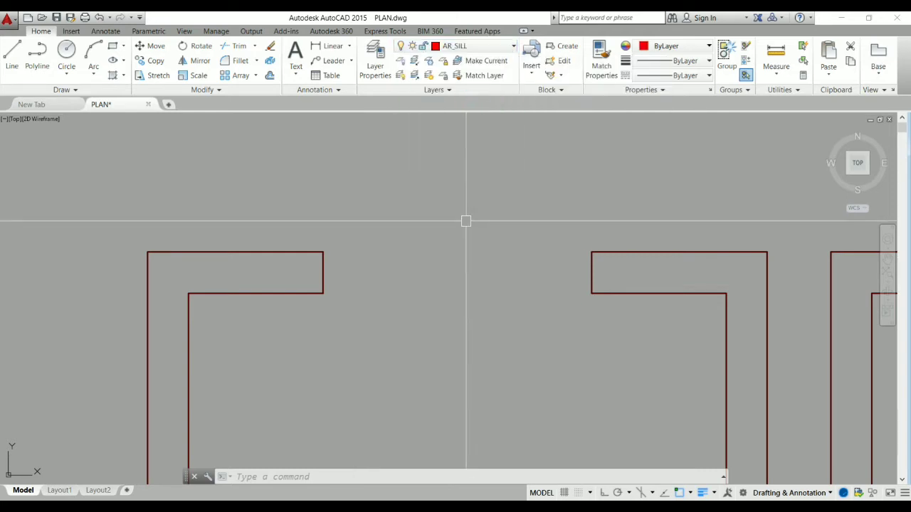
{"action": "type", "text": "l"}
{"action": "key", "text": "Return"}
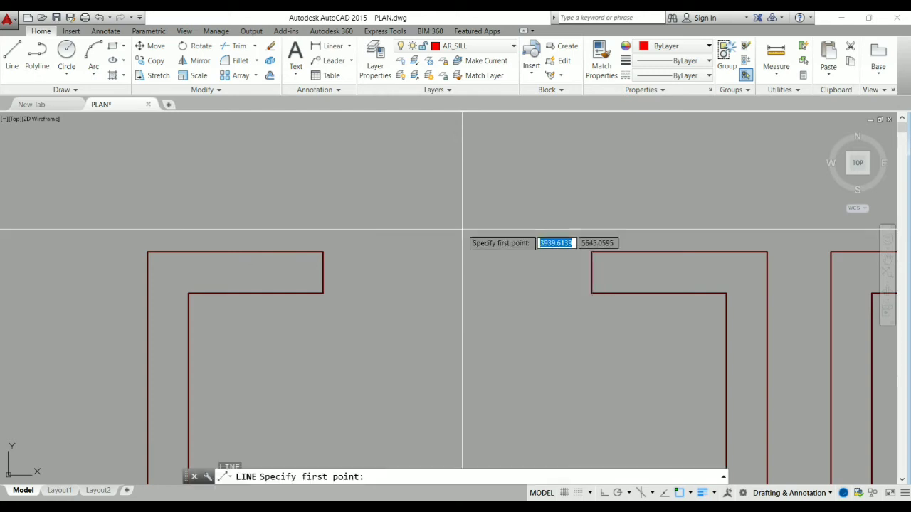
{"action": "left_click", "coordinate": [324, 253]}
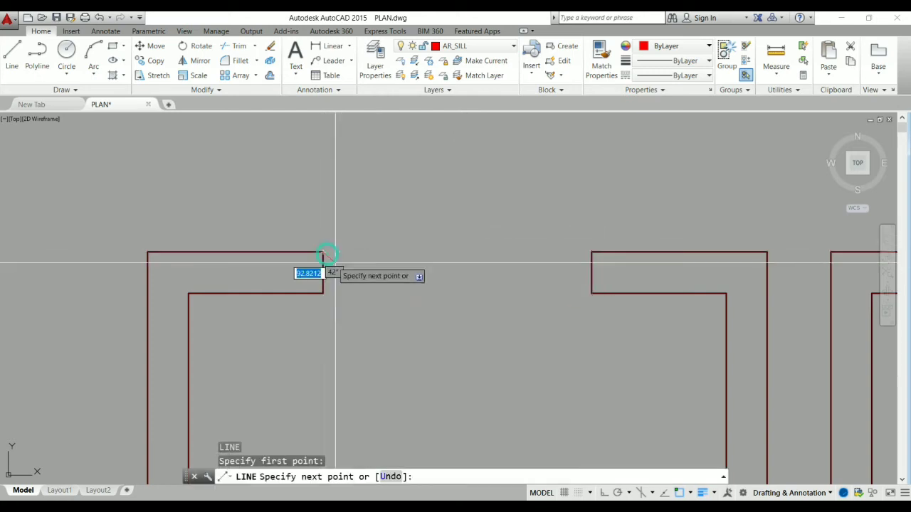
{"action": "scroll", "coordinate": [327, 255], "scroll_direction": "up", "scroll_amount": 5}
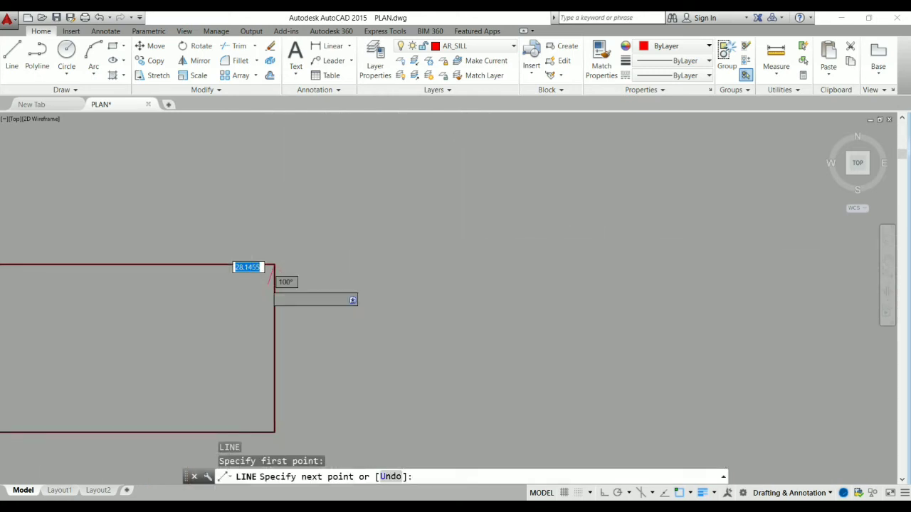
{"action": "scroll", "coordinate": [256, 267], "scroll_direction": "down", "scroll_amount": 3}
{"action": "scroll", "coordinate": [682, 287], "scroll_direction": "up", "scroll_amount": 2}
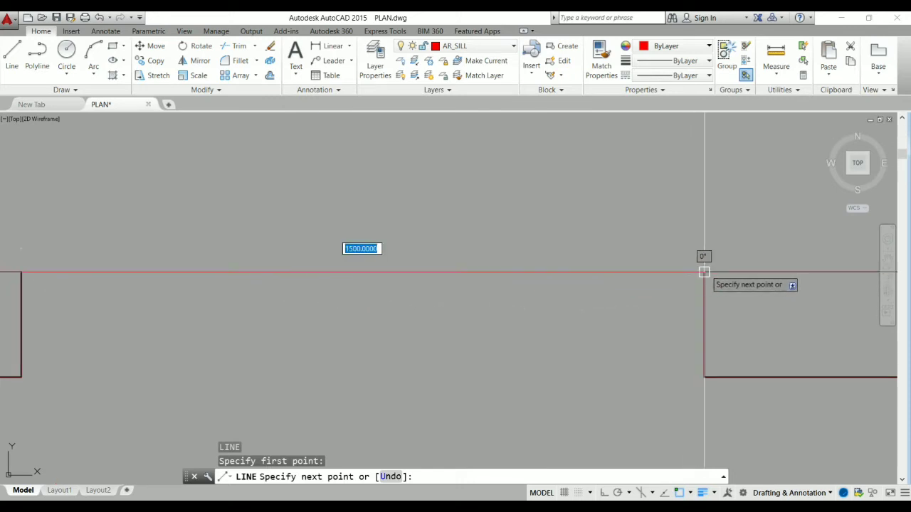
{"action": "scroll", "coordinate": [701, 267], "scroll_direction": "down", "scroll_amount": 2}
{"action": "scroll", "coordinate": [683, 299], "scroll_direction": "down", "scroll_amount": 1}
{"action": "key", "text": "Escape"}
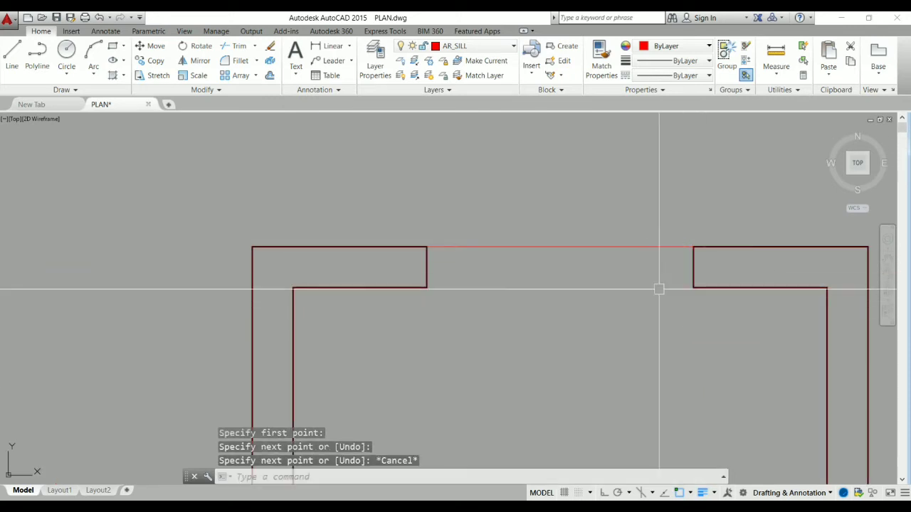
Start a spare line at the opening's inner corner and cancel it.
{"action": "scroll", "coordinate": [657, 287], "scroll_direction": "up", "scroll_amount": 2}
{"action": "scroll", "coordinate": [291, 298], "scroll_direction": "up", "scroll_amount": 2}
{"action": "key", "text": "Return"}
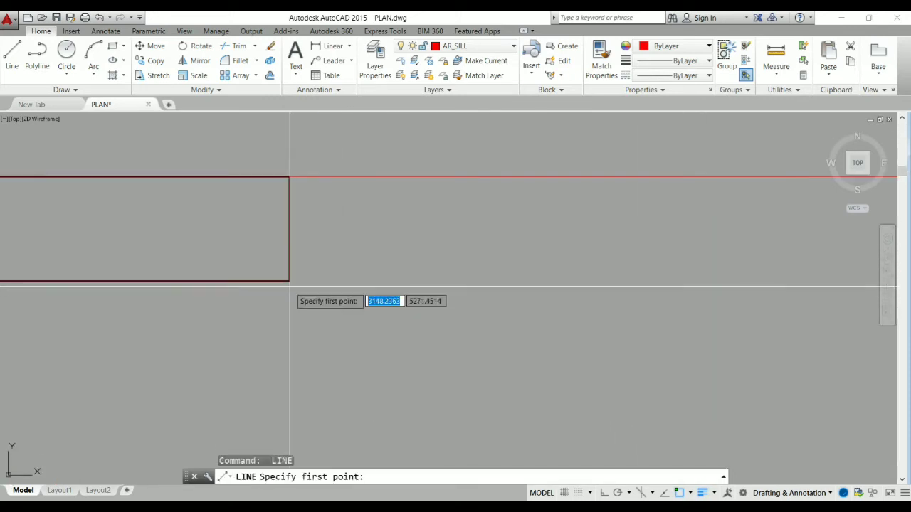
{"action": "left_click", "coordinate": [289, 282]}
{"action": "scroll", "coordinate": [246, 308], "scroll_direction": "down", "scroll_amount": 2}
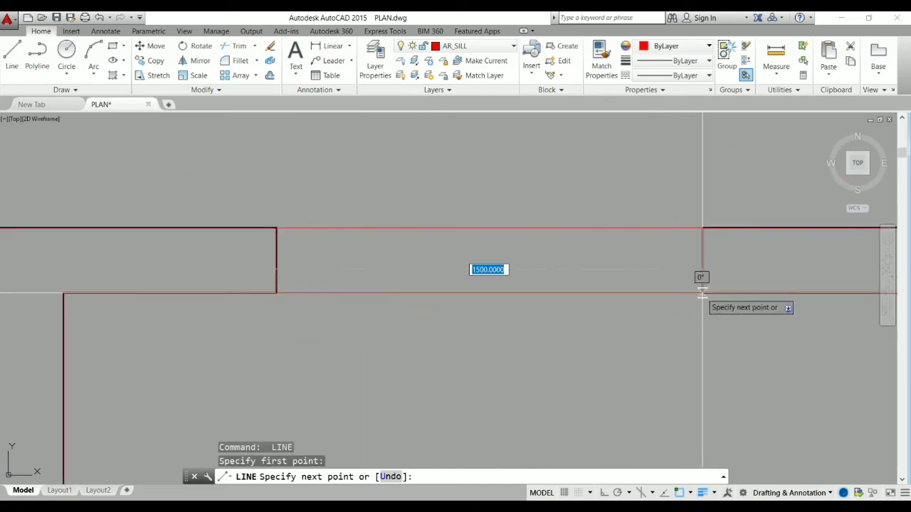
{"action": "key", "text": "Escape"}
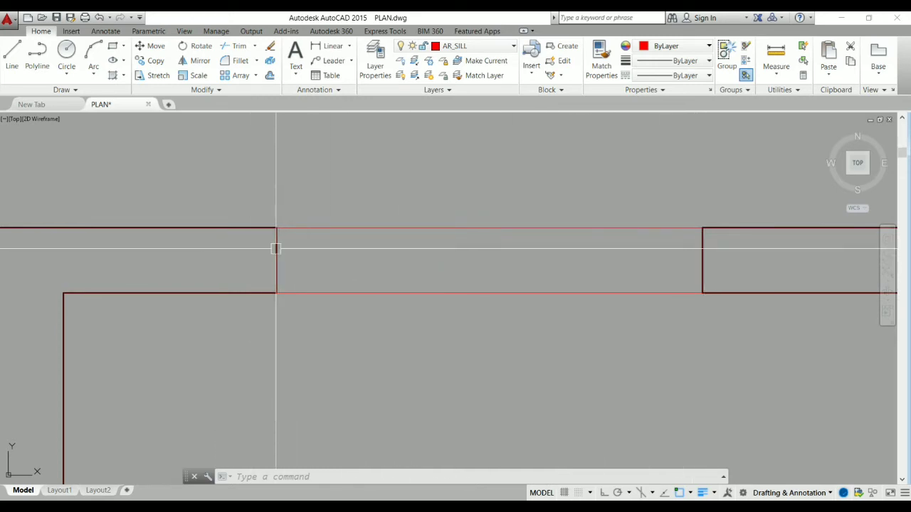
{"action": "type", "text": "O"}
Offset the outer sill line down and the inner sill line up by 100 inside the opening.
{"action": "key", "text": "Return"}
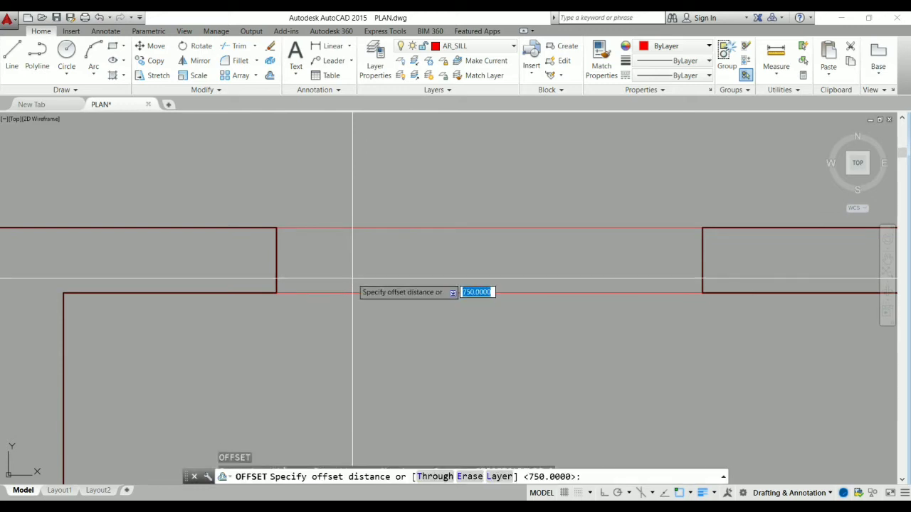
{"action": "type", "text": "100"}
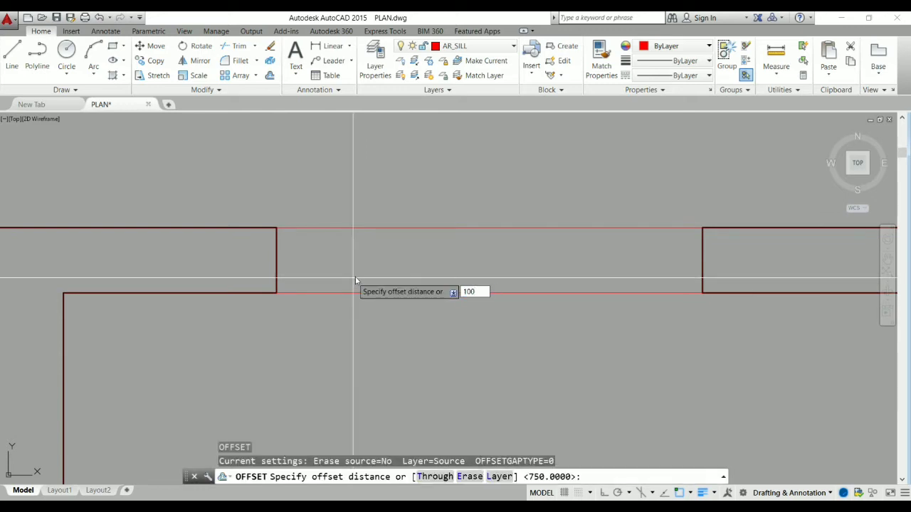
{"action": "key", "text": "Return"}
{"action": "left_click", "coordinate": [398, 229]}
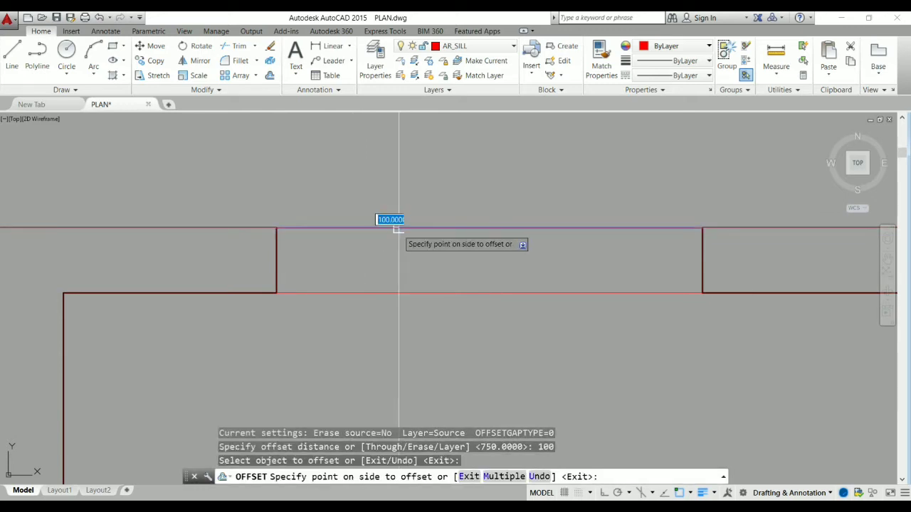
{"action": "left_click", "coordinate": [400, 274]}
{"action": "left_click", "coordinate": [405, 294]}
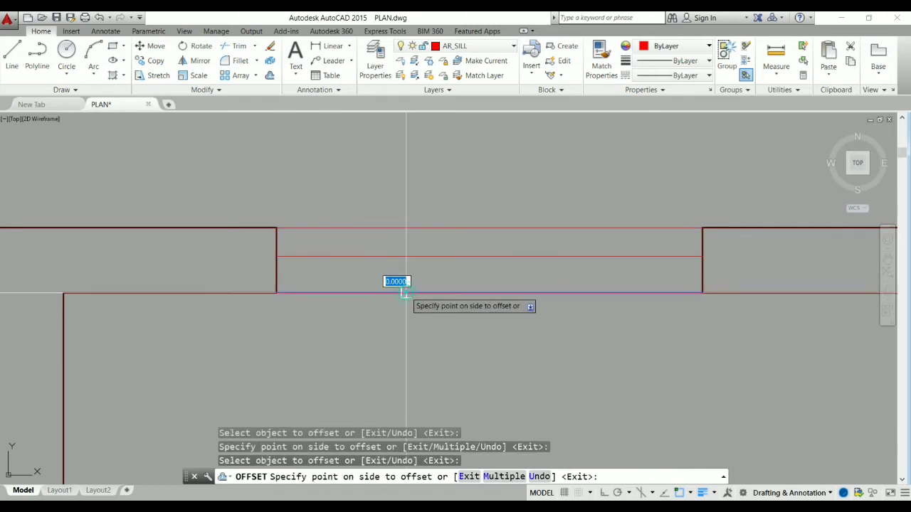
{"action": "left_click", "coordinate": [406, 278]}
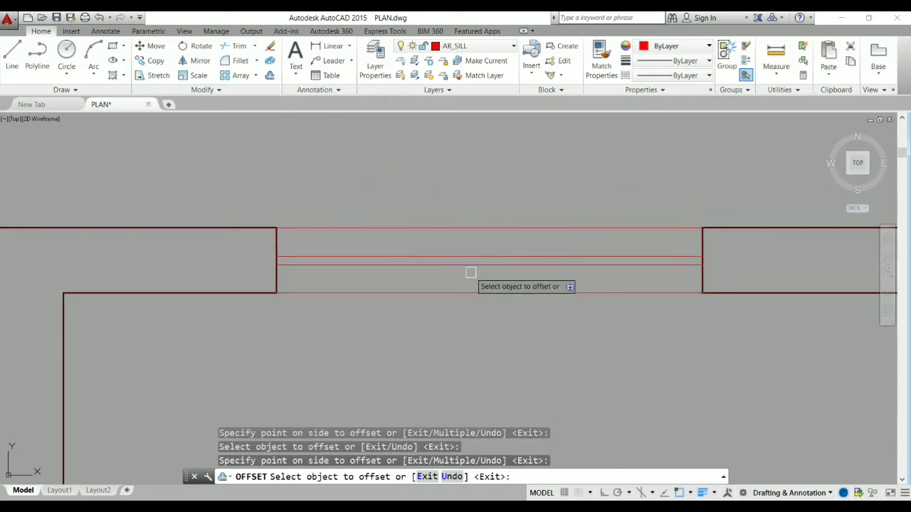
{"action": "key", "text": "Escape"}
{"action": "scroll", "coordinate": [474, 279], "scroll_direction": "up", "scroll_amount": 2}
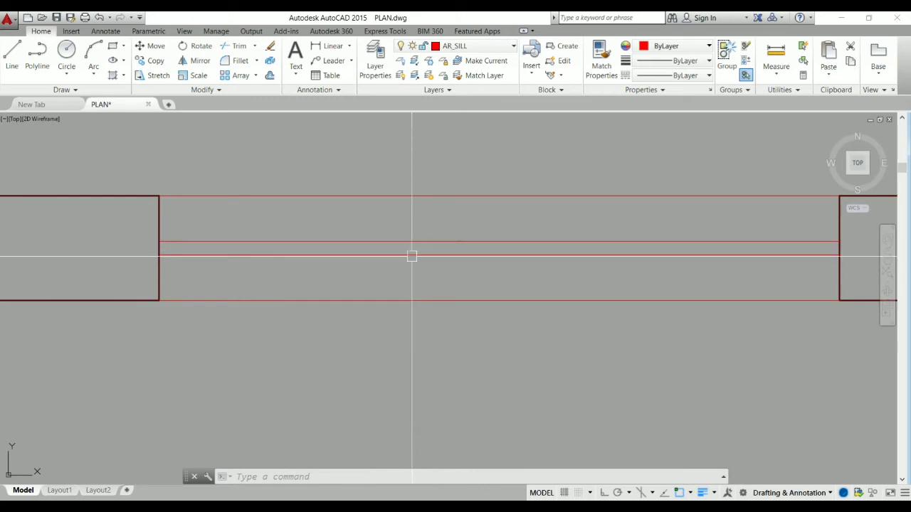
Move the two inner lines of the left opening onto layer AR_WIN, turning them blue.
{"action": "left_click", "coordinate": [498, 271]}
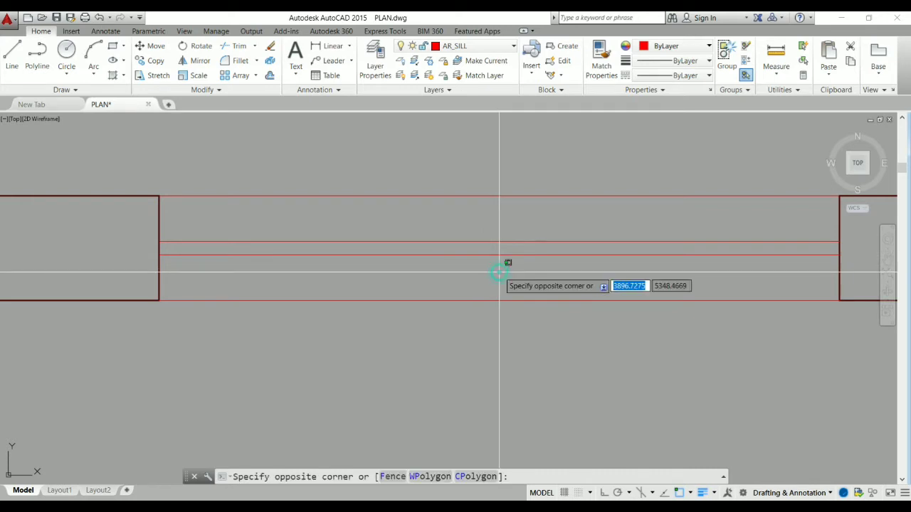
{"action": "left_click", "coordinate": [445, 213]}
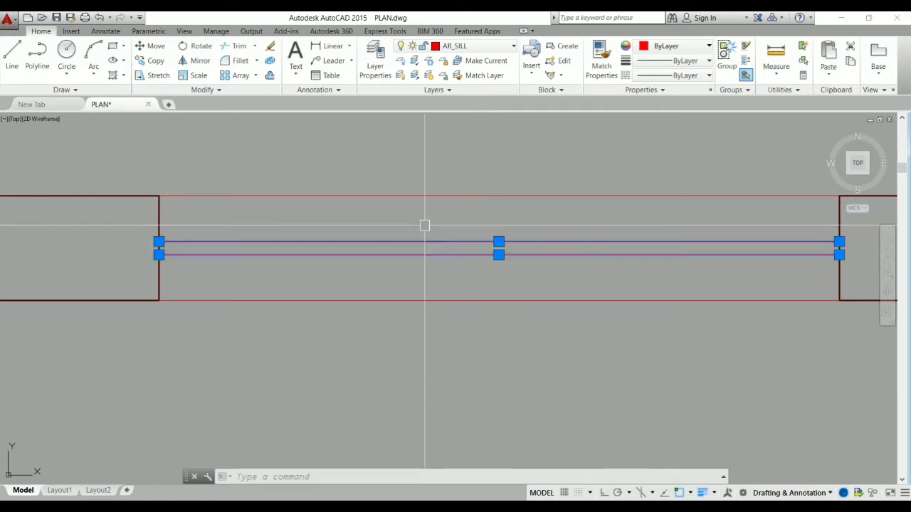
{"action": "left_click", "coordinate": [510, 48]}
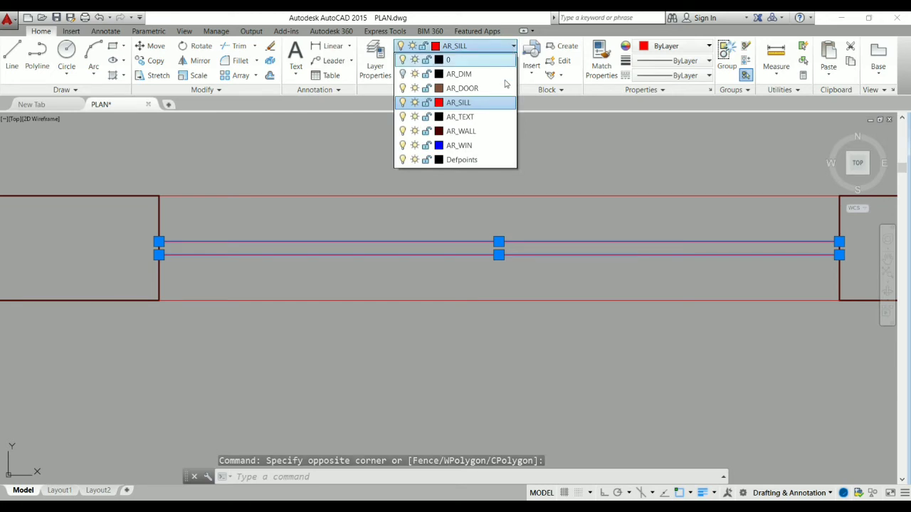
{"action": "left_click", "coordinate": [483, 146]}
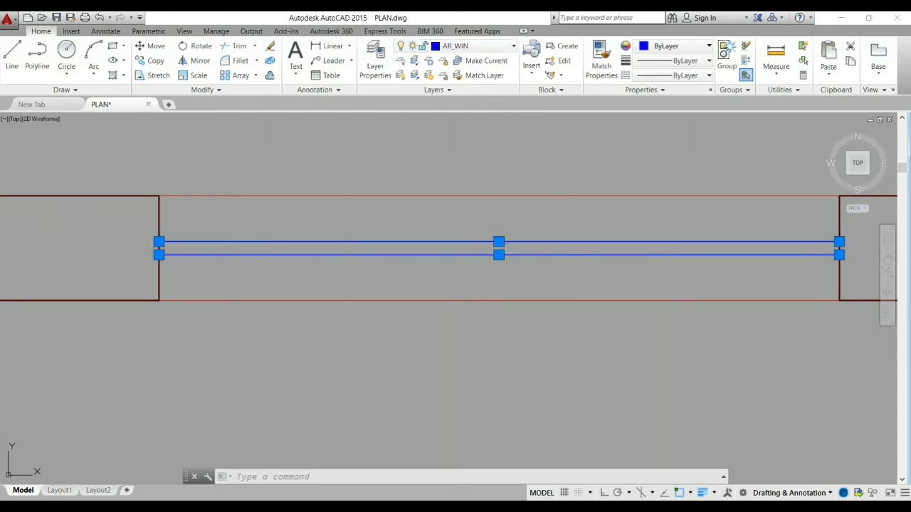
{"action": "key", "text": "Escape"}
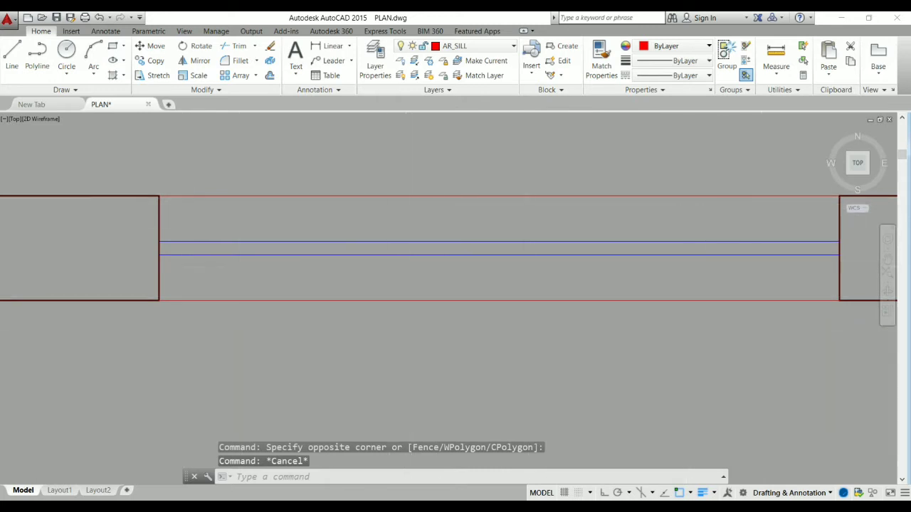
{"action": "scroll", "coordinate": [421, 238], "scroll_direction": "down", "scroll_amount": 6}
{"action": "scroll", "coordinate": [447, 360], "scroll_direction": "down", "scroll_amount": 2}
{"action": "scroll", "coordinate": [484, 378], "scroll_direction": "down", "scroll_amount": 2}
{"action": "scroll", "coordinate": [481, 410], "scroll_direction": "up", "scroll_amount": 2}
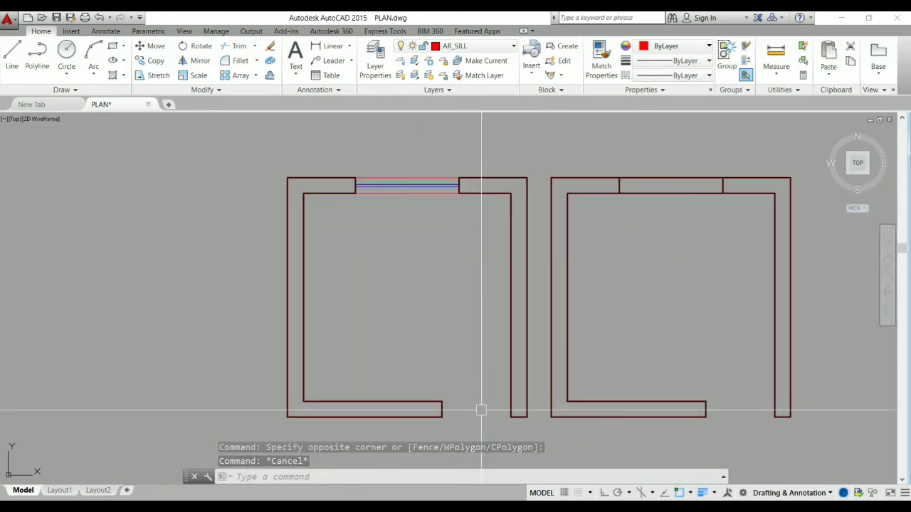
{"action": "scroll", "coordinate": [677, 163], "scroll_direction": "up", "scroll_amount": 2}
{"action": "scroll", "coordinate": [657, 208], "scroll_direction": "up", "scroll_amount": 2}
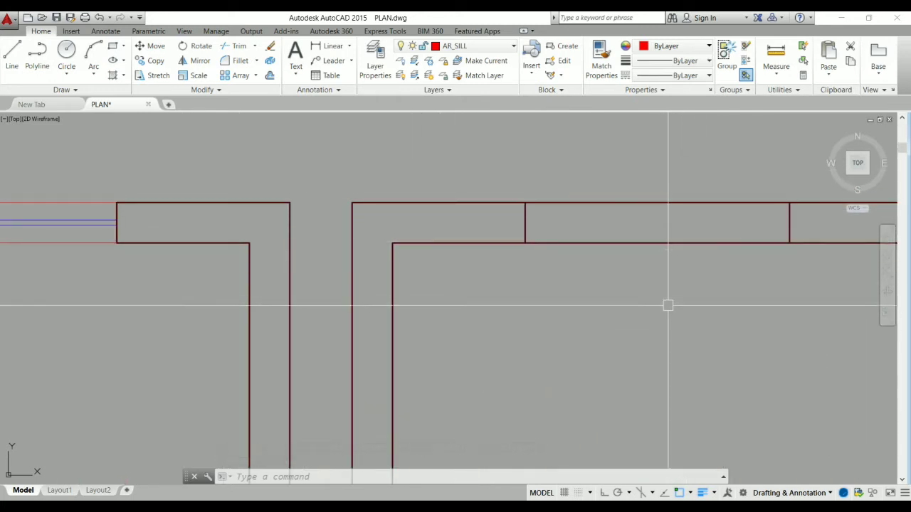
{"action": "scroll", "coordinate": [486, 240], "scroll_direction": "down", "scroll_amount": 2}
{"action": "scroll", "coordinate": [417, 254], "scroll_direction": "up", "scroll_amount": 2}
{"action": "scroll", "coordinate": [507, 253], "scroll_direction": "up", "scroll_amount": 1}
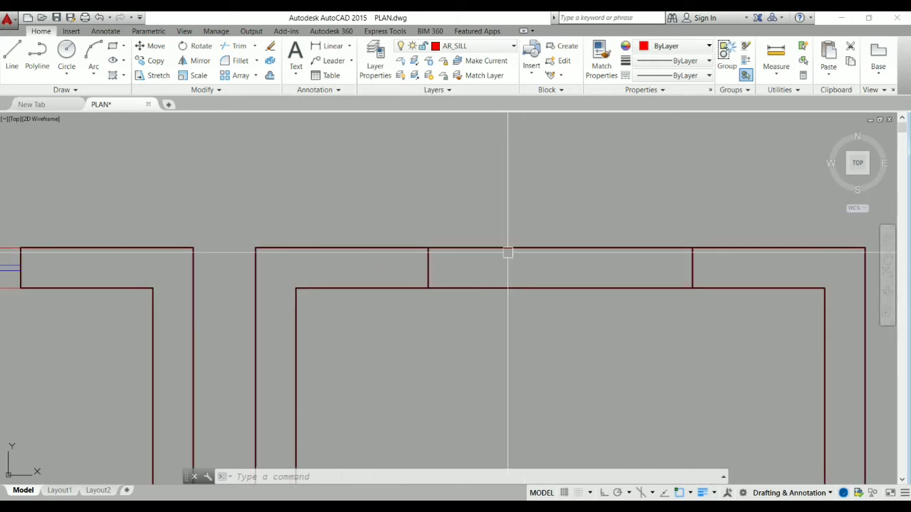
{"action": "scroll", "coordinate": [626, 240], "scroll_direction": "up", "scroll_amount": 2}
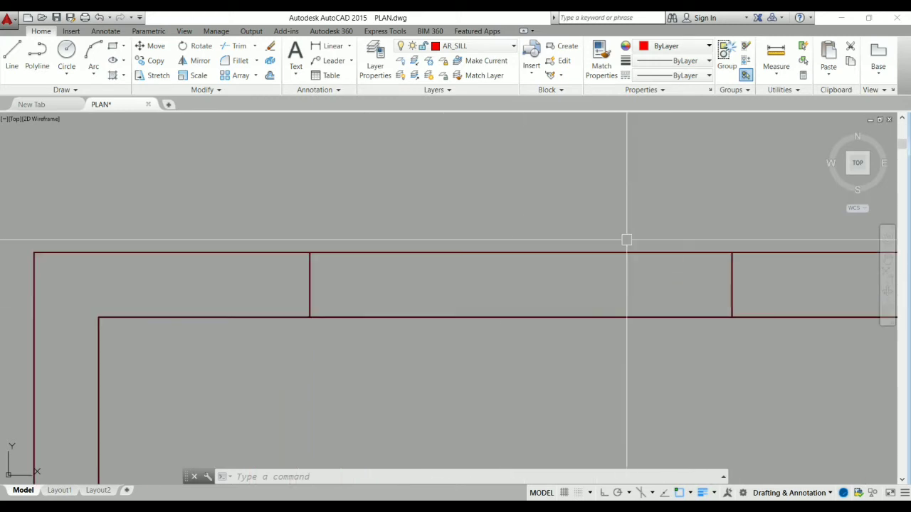
{"action": "left_click", "coordinate": [545, 203]}
{"action": "left_click", "coordinate": [476, 344]}
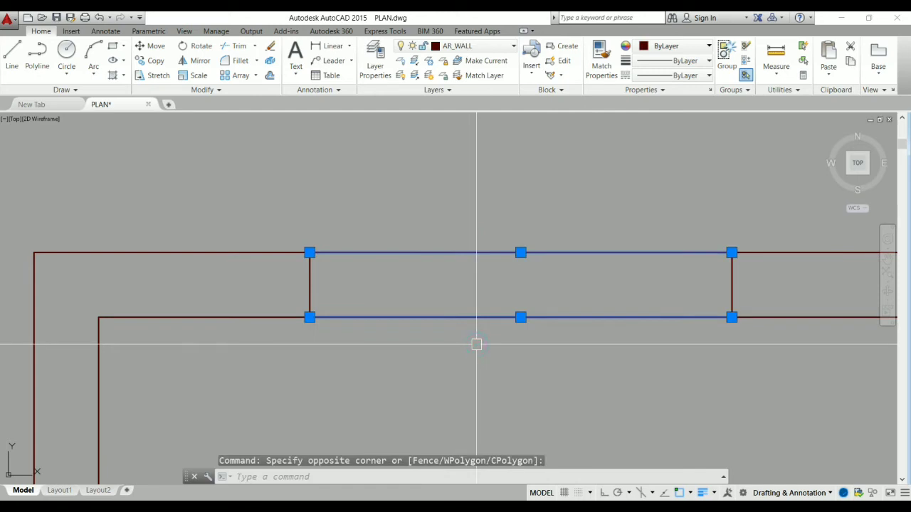
{"action": "left_click", "coordinate": [509, 48]}
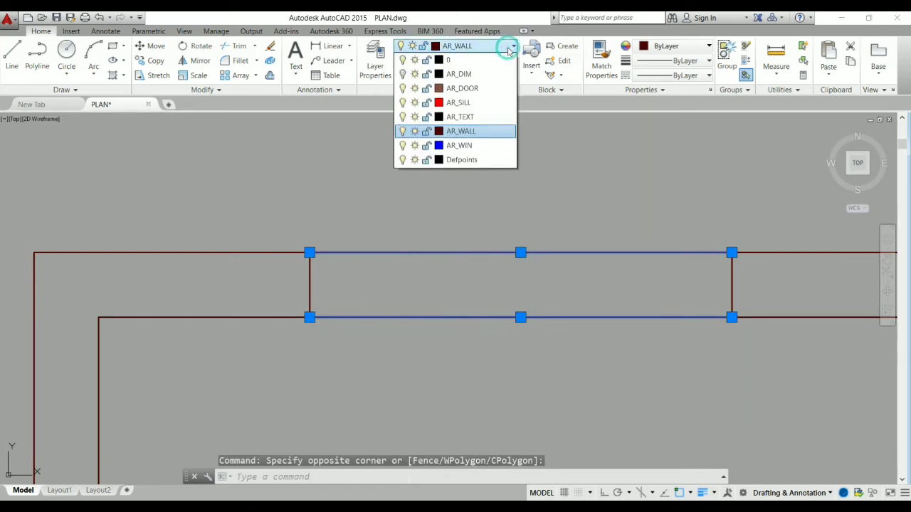
{"action": "left_click", "coordinate": [490, 104]}
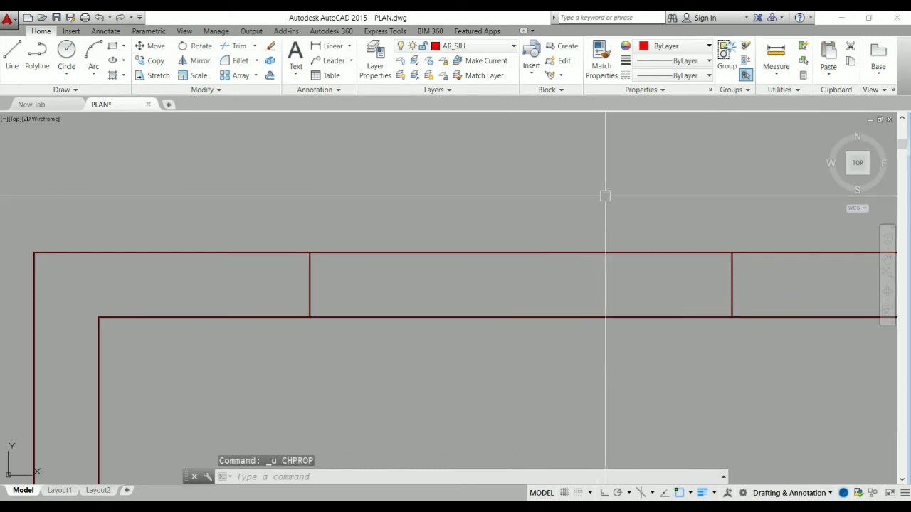
{"action": "scroll", "coordinate": [667, 204], "scroll_direction": "down", "scroll_amount": 4}
{"action": "scroll", "coordinate": [154, 225], "scroll_direction": "up", "scroll_amount": 4}
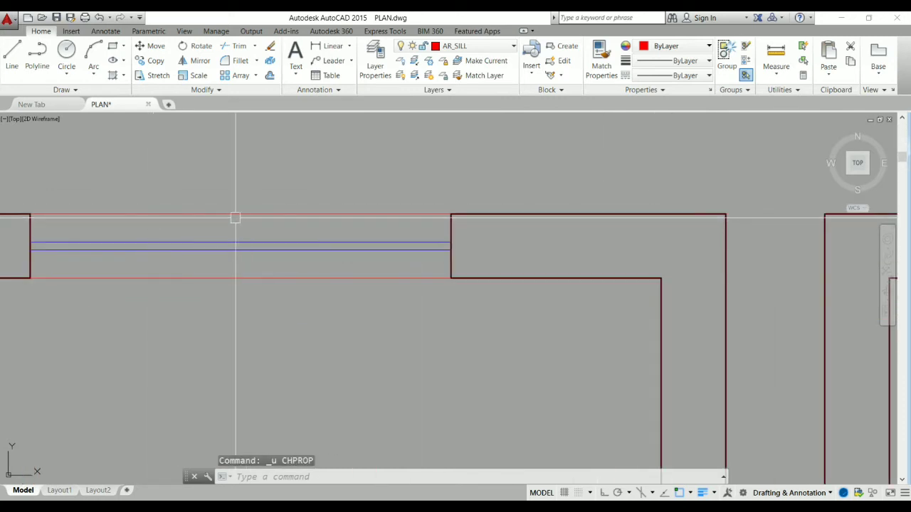
{"action": "scroll", "coordinate": [186, 249], "scroll_direction": "down", "scroll_amount": 4}
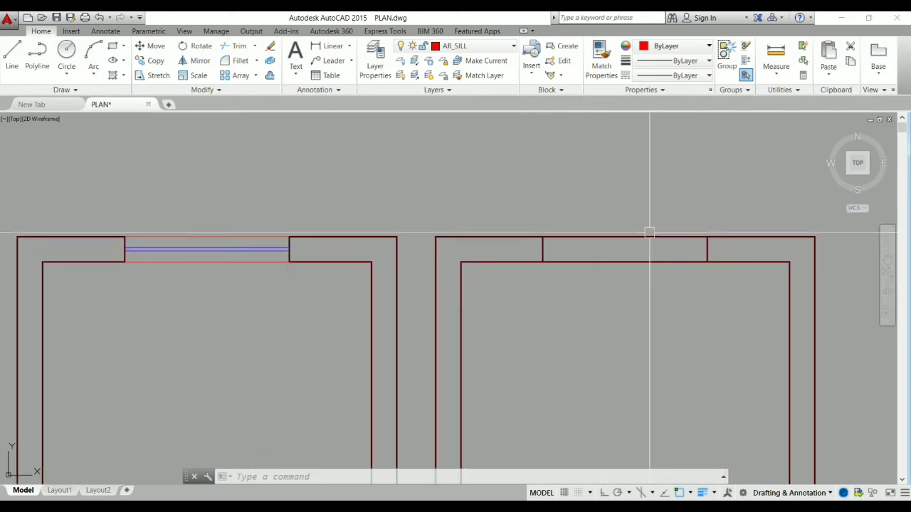
{"action": "scroll", "coordinate": [199, 241], "scroll_direction": "up", "scroll_amount": 4}
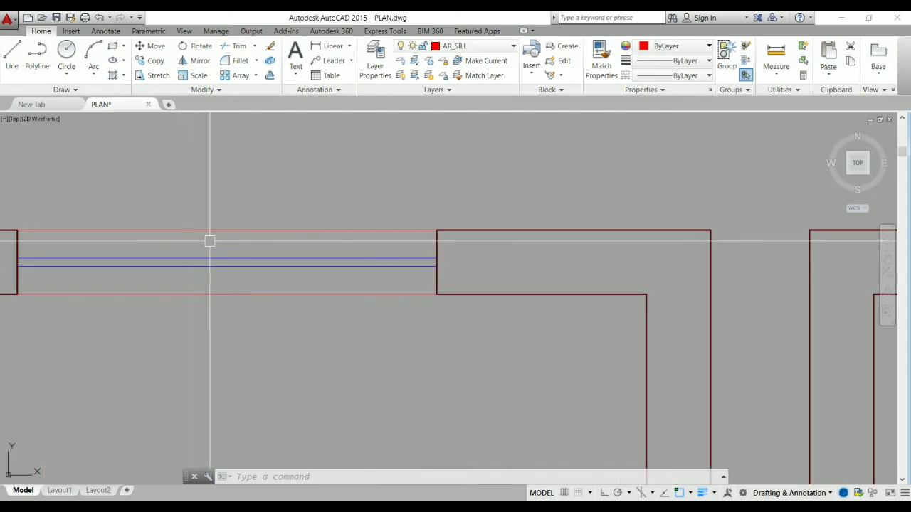
{"action": "scroll", "coordinate": [139, 284], "scroll_direction": "down", "scroll_amount": 4}
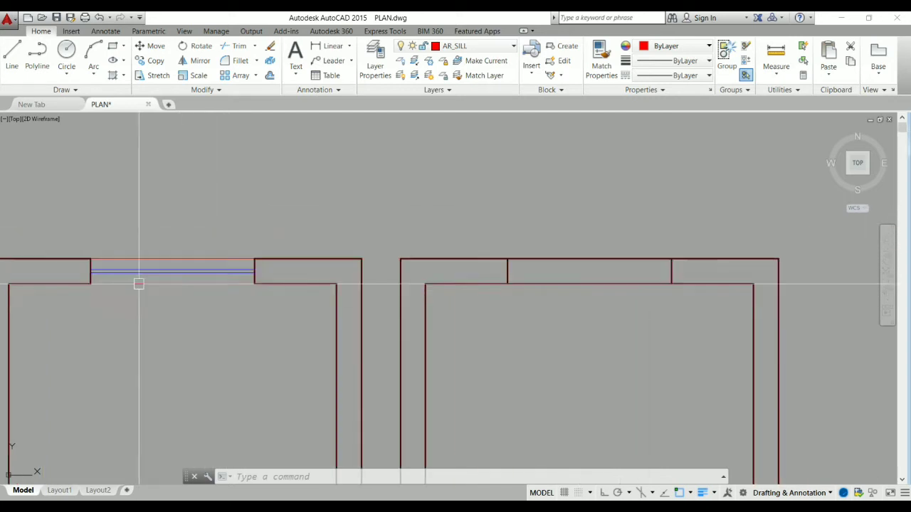
{"action": "scroll", "coordinate": [567, 266], "scroll_direction": "up", "scroll_amount": 2}
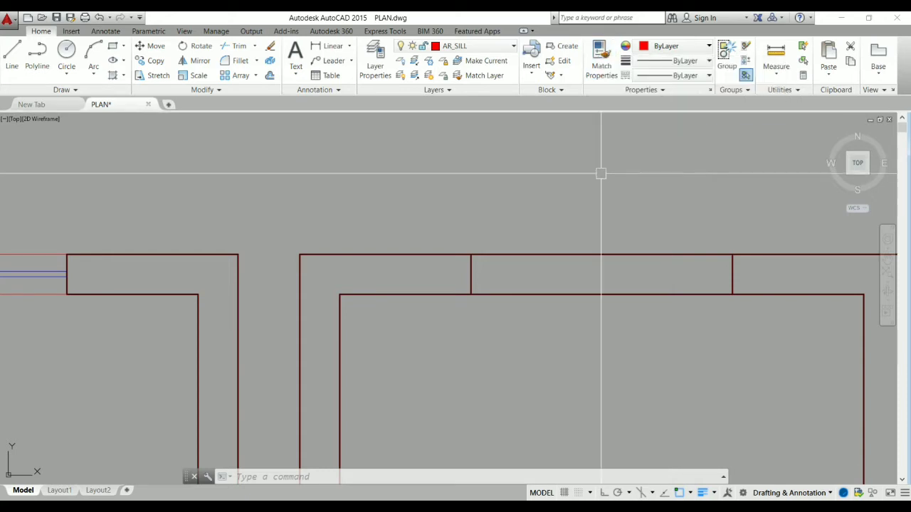
Match the red sill line's properties onto the right opening's two wall edge lines.
{"action": "type", "text": "M"}
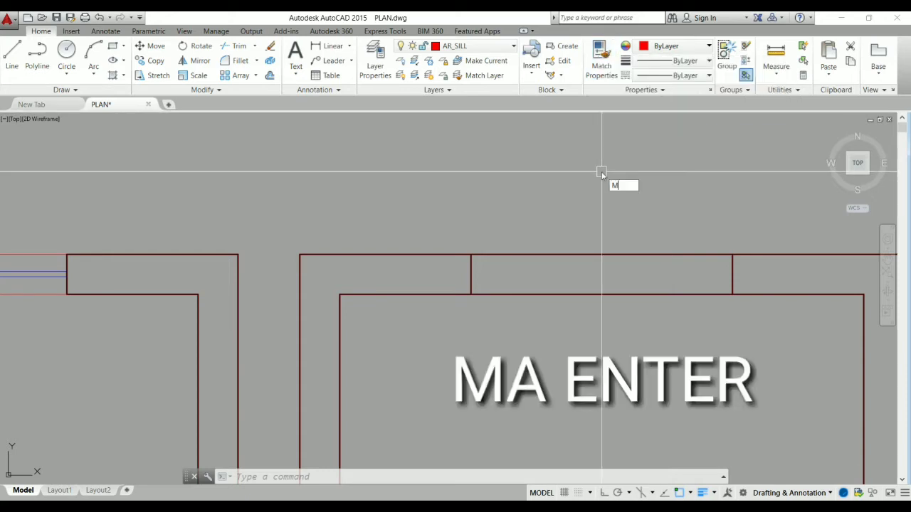
{"action": "type", "text": "A"}
{"action": "key", "text": "Return"}
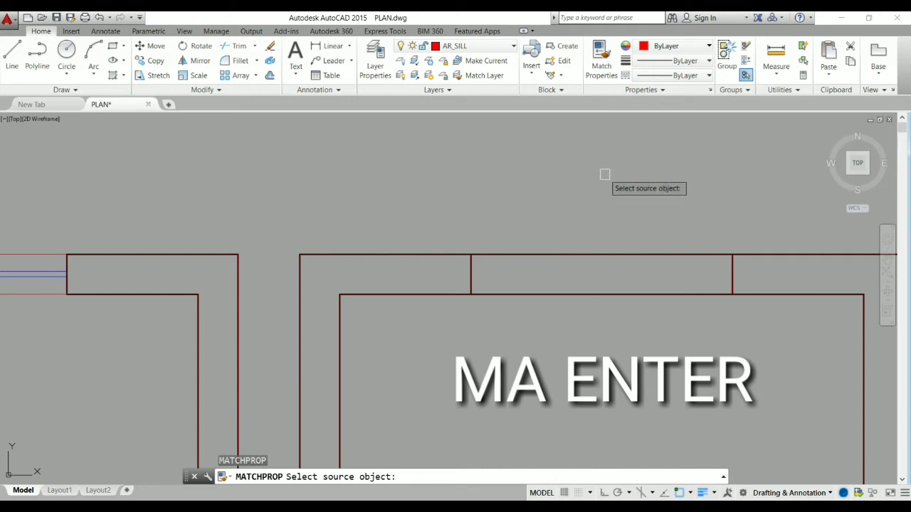
{"action": "scroll", "coordinate": [732, 182], "scroll_direction": "down", "scroll_amount": 2}
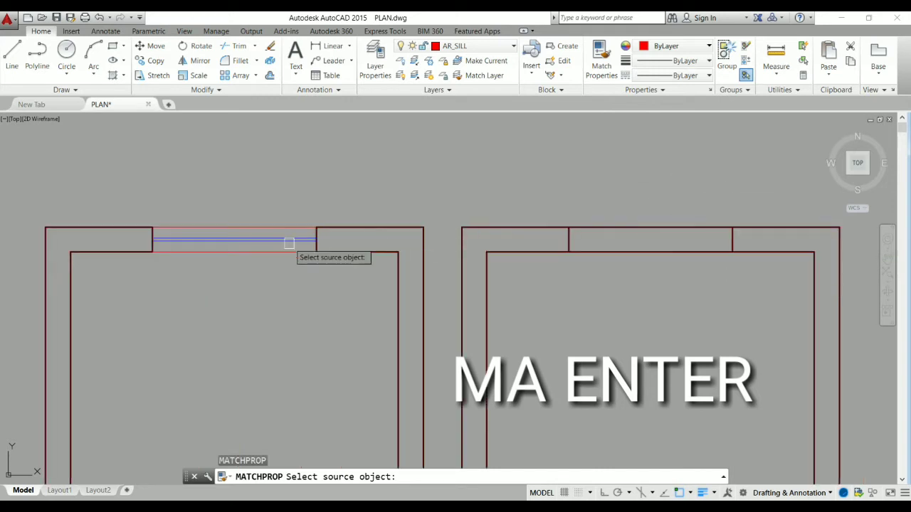
{"action": "scroll", "coordinate": [214, 231], "scroll_direction": "up", "scroll_amount": 6}
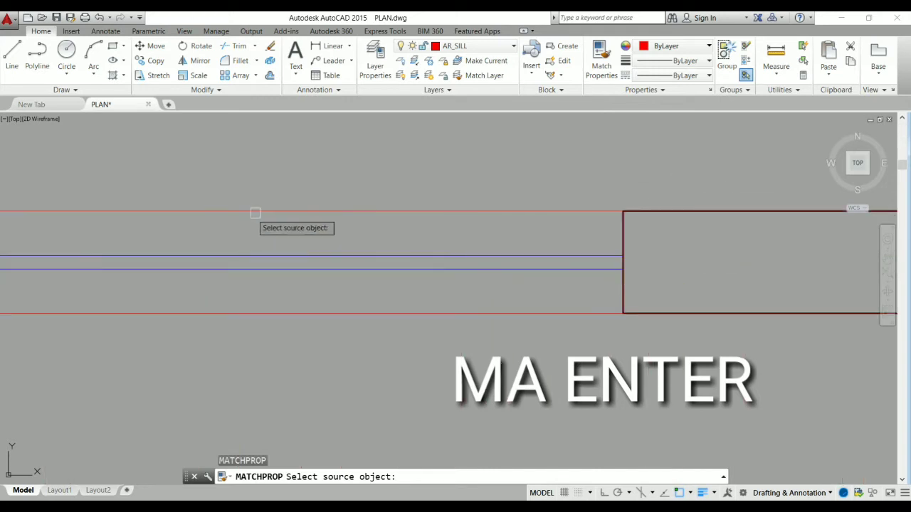
{"action": "left_click", "coordinate": [307, 212]}
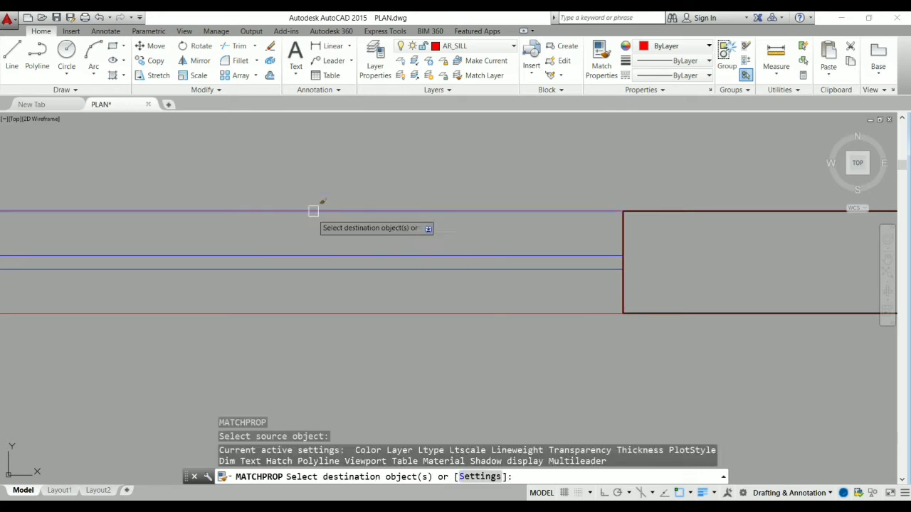
{"action": "scroll", "coordinate": [212, 264], "scroll_direction": "down", "scroll_amount": 5}
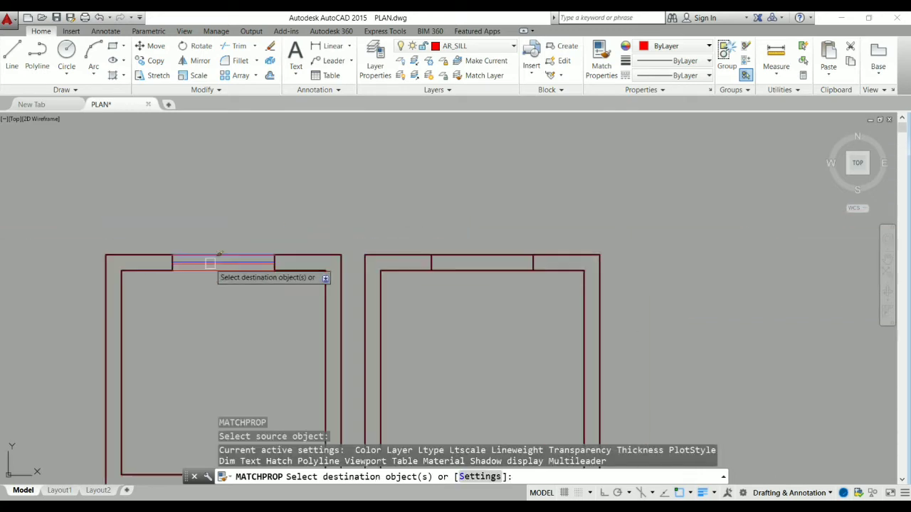
{"action": "scroll", "coordinate": [463, 264], "scroll_direction": "up", "scroll_amount": 3}
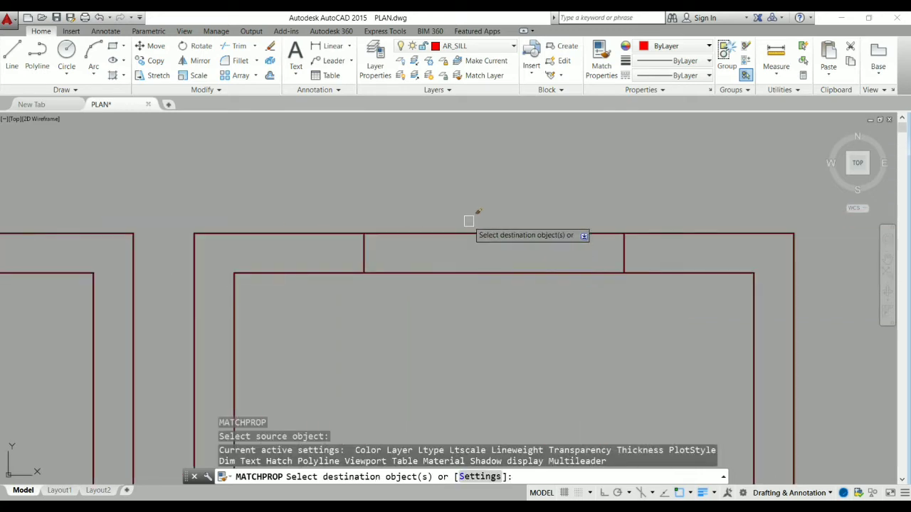
{"action": "left_click", "coordinate": [503, 231]}
{"action": "scroll", "coordinate": [508, 264], "scroll_direction": "up", "scroll_amount": 2}
{"action": "left_click", "coordinate": [507, 273]}
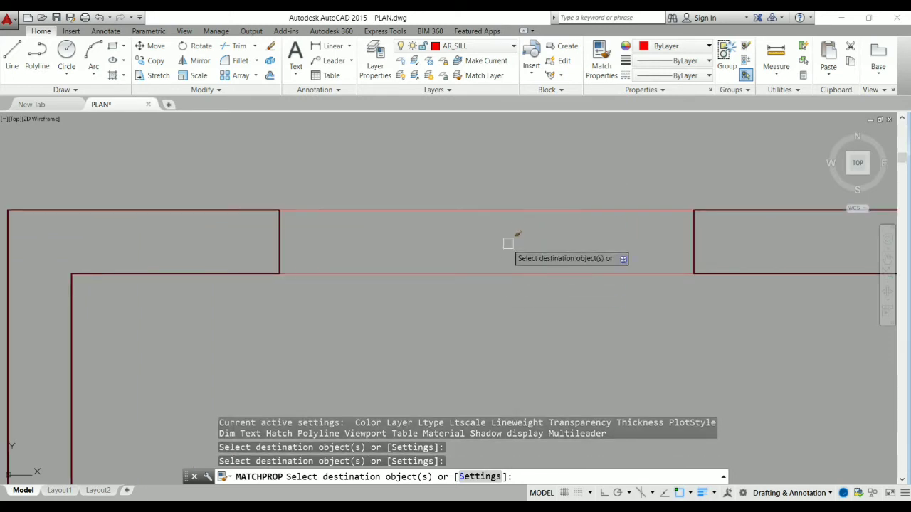
{"action": "key", "text": "Escape"}
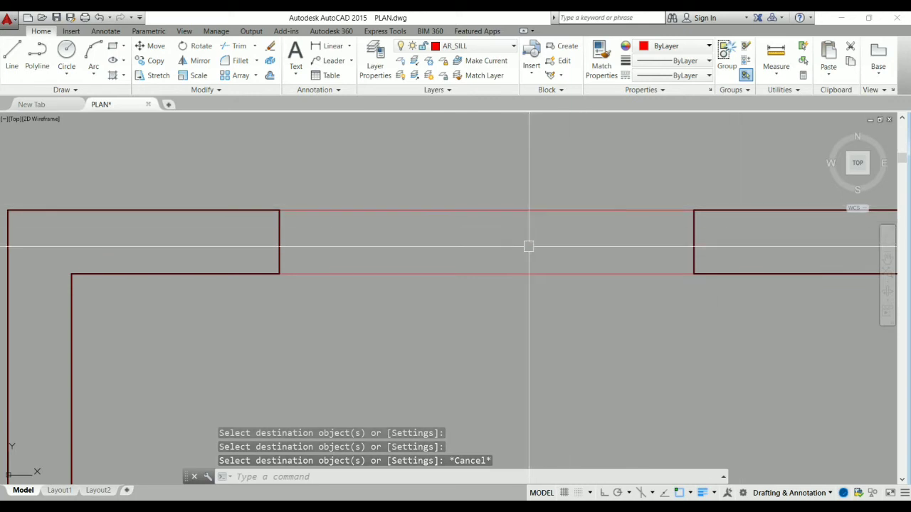
{"action": "scroll", "coordinate": [528, 246], "scroll_direction": "down", "scroll_amount": 4}
{"action": "scroll", "coordinate": [133, 244], "scroll_direction": "up", "scroll_amount": 4}
{"action": "type", "text": "CO"}
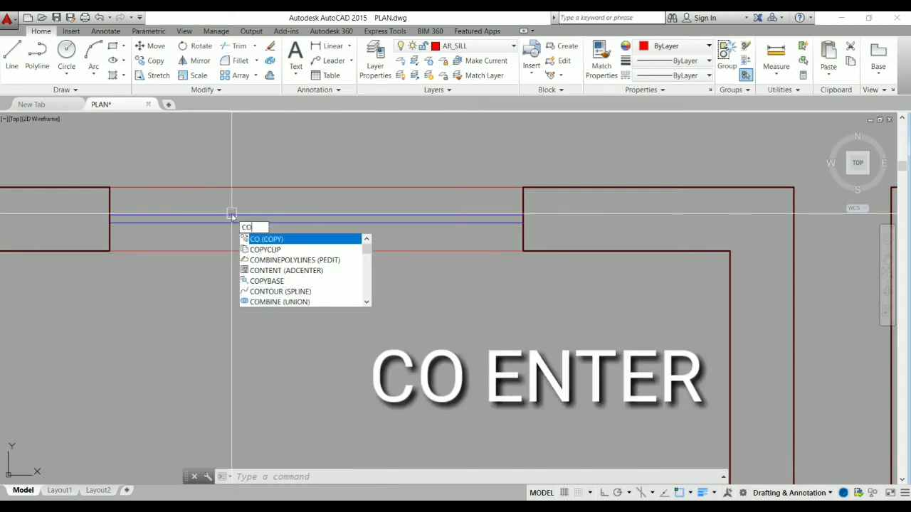
Copy the two blue glass lines from the left opening's corner into the right room's opening.
{"action": "key", "text": "Return"}
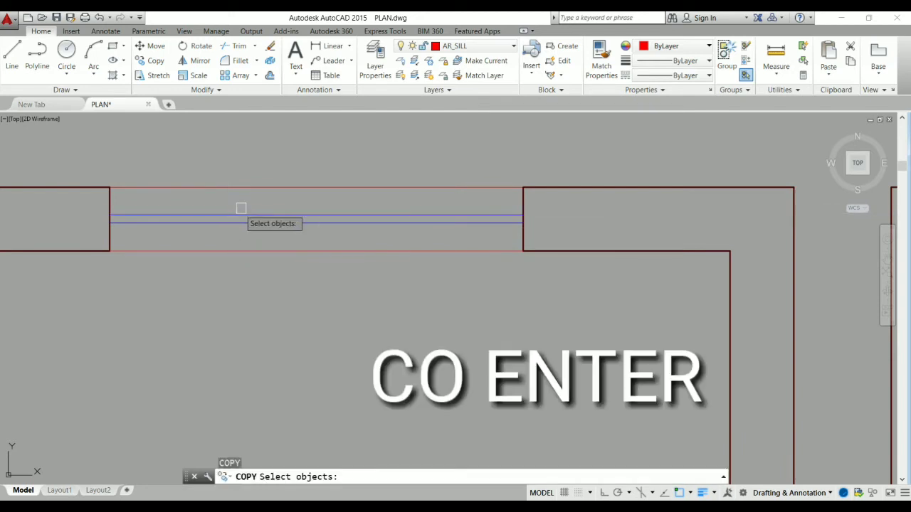
{"action": "left_click", "coordinate": [242, 205]}
{"action": "left_click", "coordinate": [217, 233]}
{"action": "scroll", "coordinate": [114, 249], "scroll_direction": "up", "scroll_amount": 2}
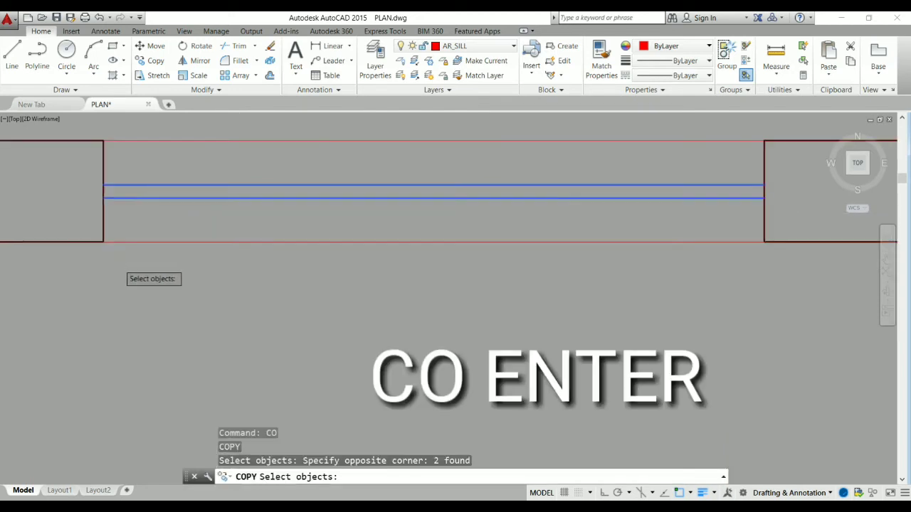
{"action": "scroll", "coordinate": [94, 228], "scroll_direction": "up", "scroll_amount": 3}
{"action": "key", "text": "Return"}
{"action": "left_click", "coordinate": [93, 228]}
{"action": "scroll", "coordinate": [93, 228], "scroll_direction": "down", "scroll_amount": 3}
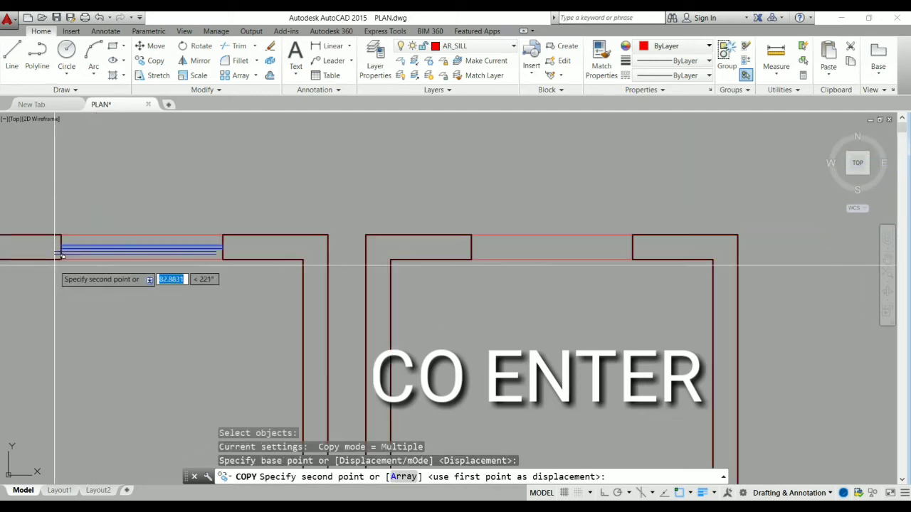
{"action": "scroll", "coordinate": [446, 260], "scroll_direction": "up", "scroll_amount": 2}
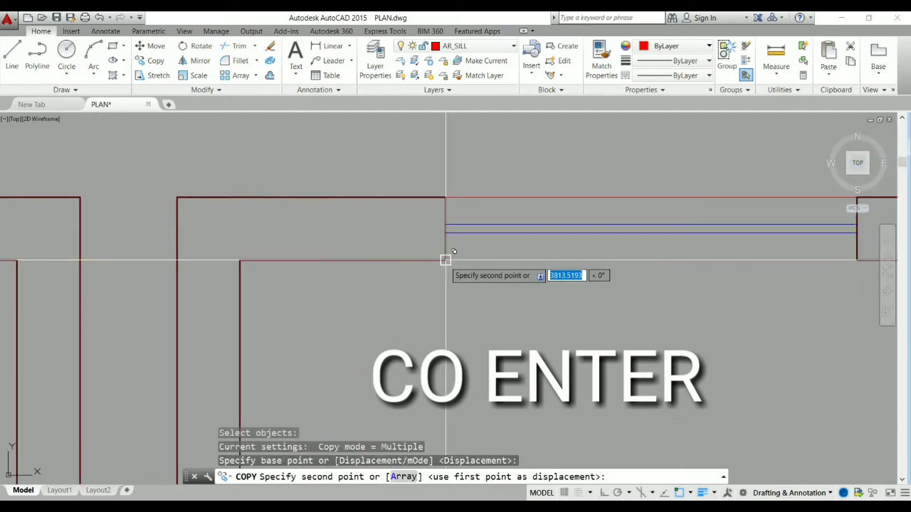
{"action": "left_click", "coordinate": [446, 260]}
{"action": "key", "text": "Escape"}
{"action": "scroll", "coordinate": [541, 264], "scroll_direction": "down", "scroll_amount": 2}
{"action": "scroll", "coordinate": [541, 264], "scroll_direction": "up", "scroll_amount": 2}
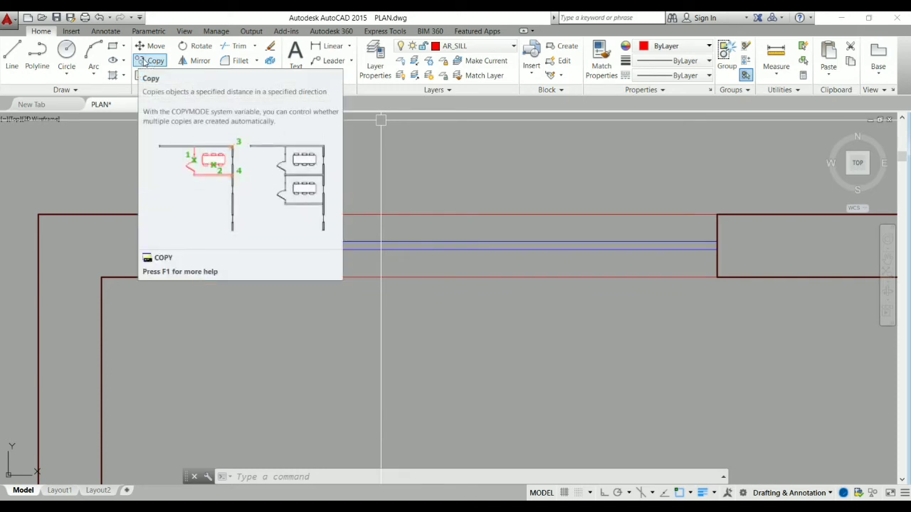
{"action": "scroll", "coordinate": [534, 274], "scroll_direction": "down", "scroll_amount": 3}
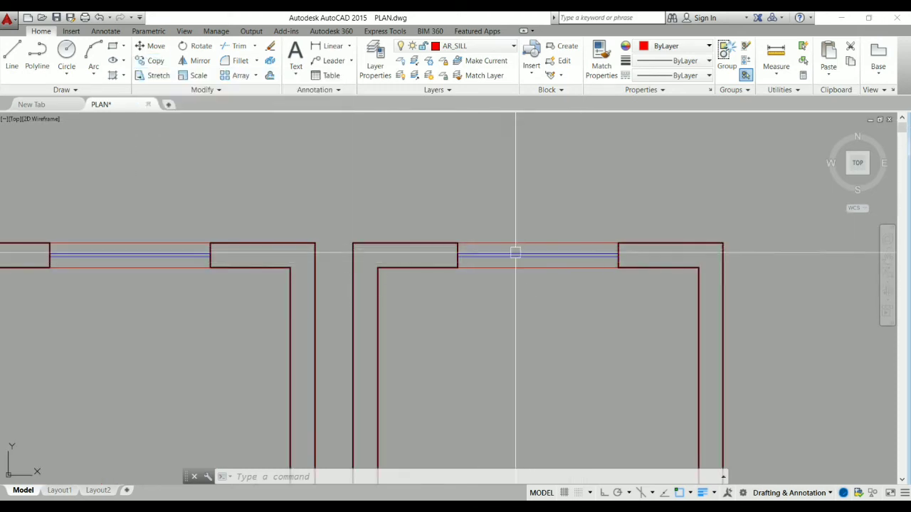
{"action": "scroll", "coordinate": [514, 256], "scroll_direction": "down", "scroll_amount": 2}
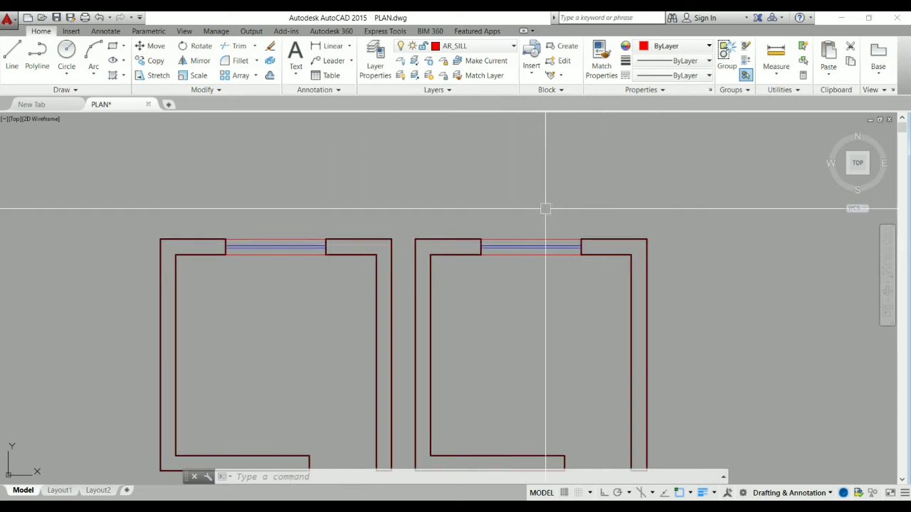
{"action": "scroll", "coordinate": [383, 264], "scroll_direction": "down", "scroll_amount": 4}
{"action": "scroll", "coordinate": [437, 309], "scroll_direction": "up", "scroll_amount": 2}
{"action": "scroll", "coordinate": [157, 370], "scroll_direction": "up", "scroll_amount": 2}
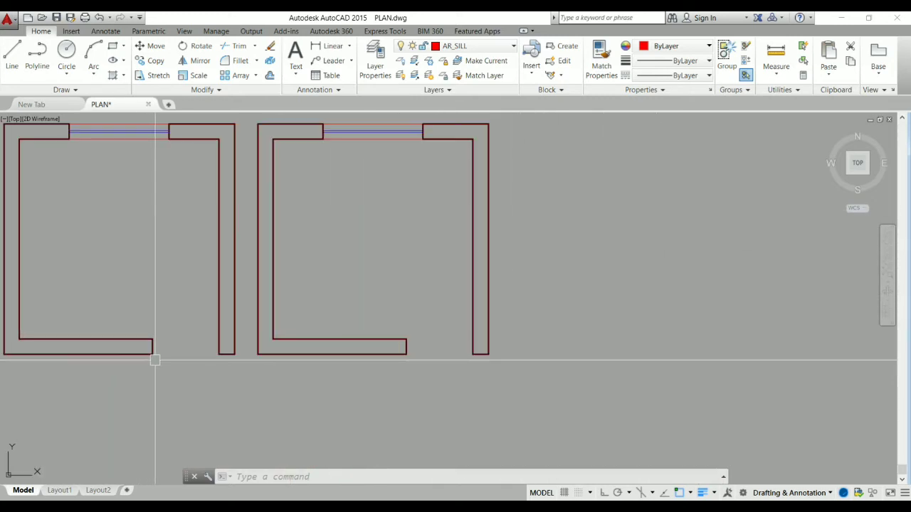
{"action": "scroll", "coordinate": [199, 332], "scroll_direction": "down", "scroll_amount": 2}
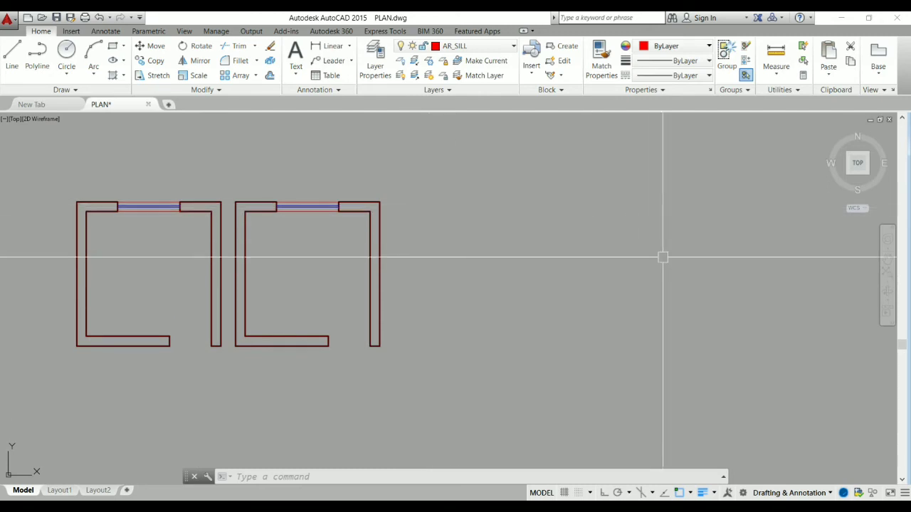
{"action": "scroll", "coordinate": [456, 288], "scroll_direction": "down", "scroll_amount": 2}
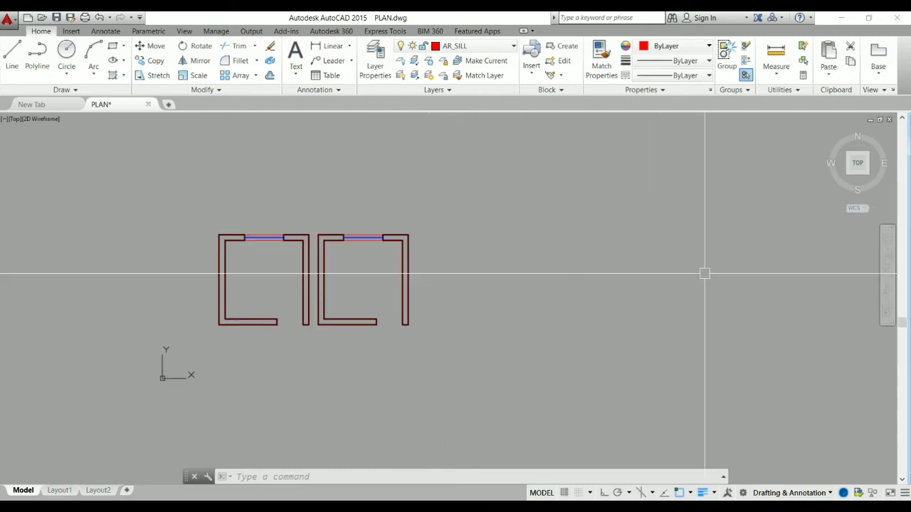
{"action": "scroll", "coordinate": [342, 313], "scroll_direction": "up", "scroll_amount": 2}
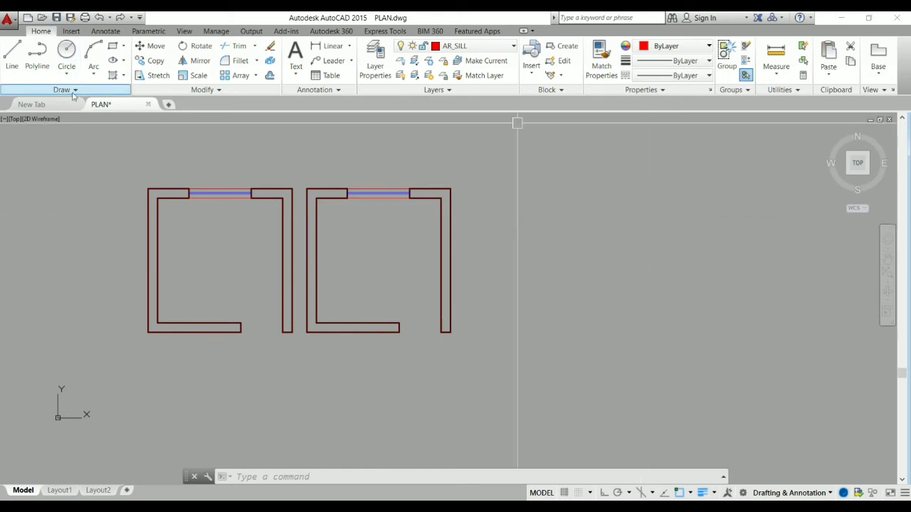
{"action": "left_click", "coordinate": [66, 54]}
{"action": "left_click", "coordinate": [596, 264]}
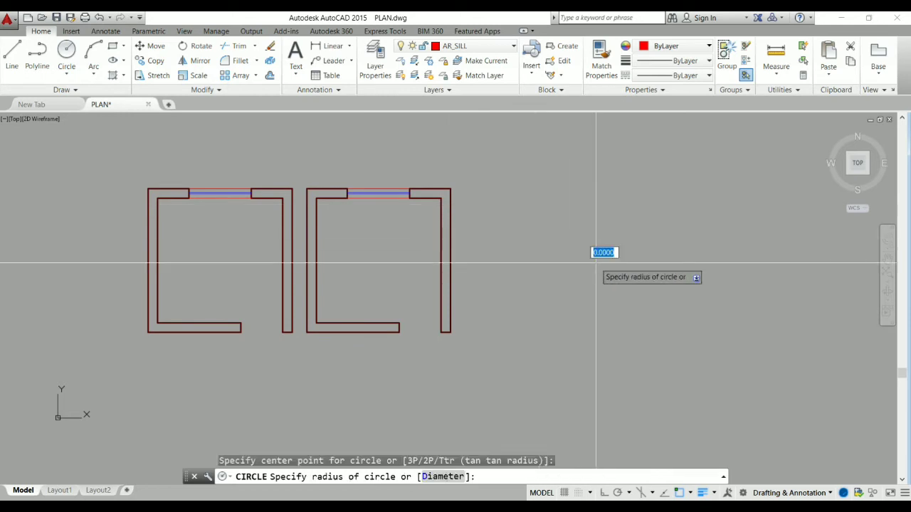
{"action": "left_click", "coordinate": [525, 223]}
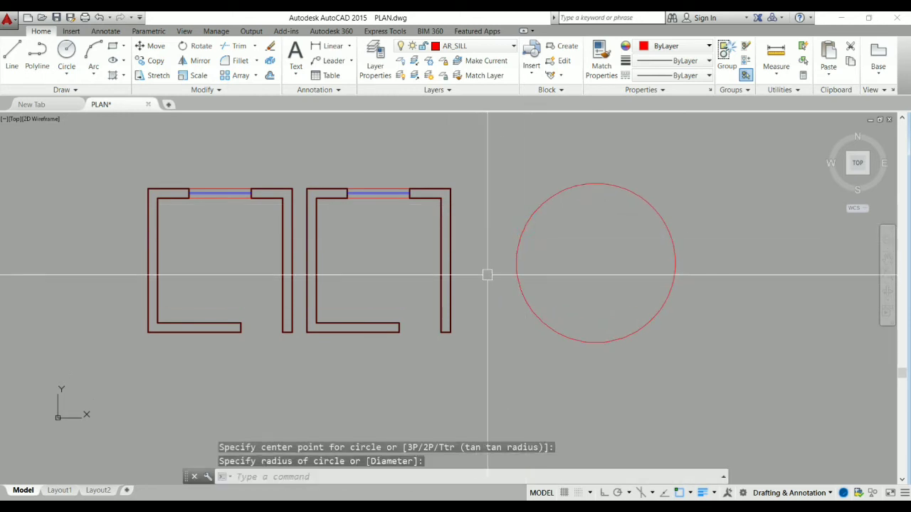
{"action": "scroll", "coordinate": [254, 279], "scroll_direction": "down", "scroll_amount": 2}
{"action": "scroll", "coordinate": [255, 279], "scroll_direction": "down", "scroll_amount": 2}
{"action": "scroll", "coordinate": [407, 279], "scroll_direction": "up", "scroll_amount": 6}
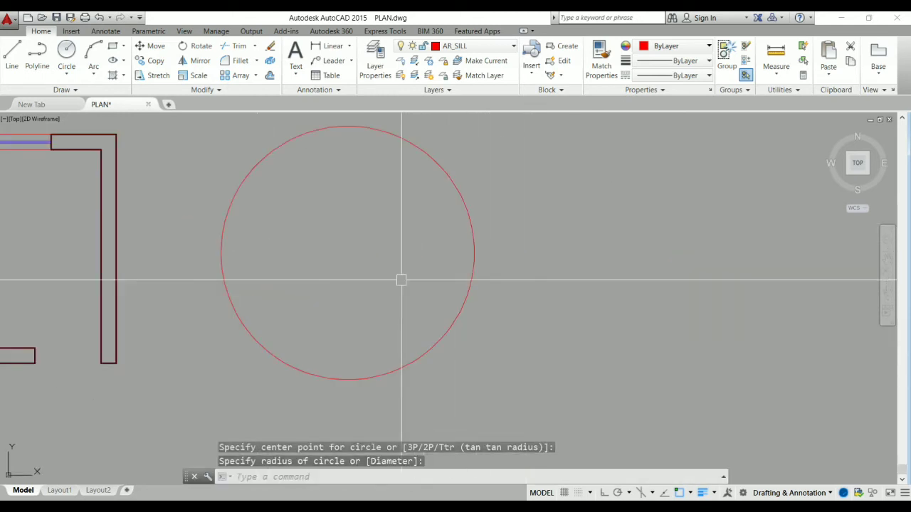
{"action": "type", "text": "c"}
{"action": "key", "text": "Return"}
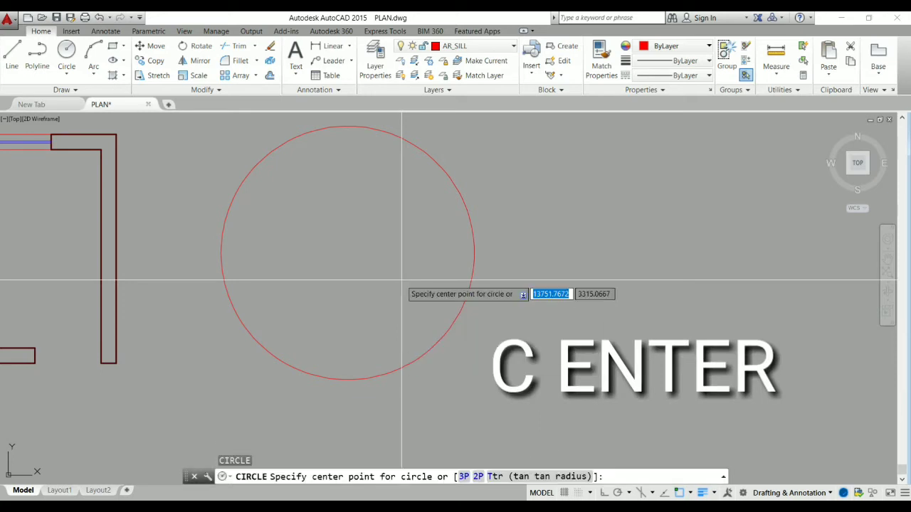
{"action": "scroll", "coordinate": [441, 291], "scroll_direction": "down", "scroll_amount": 4}
{"action": "left_click", "coordinate": [482, 283]}
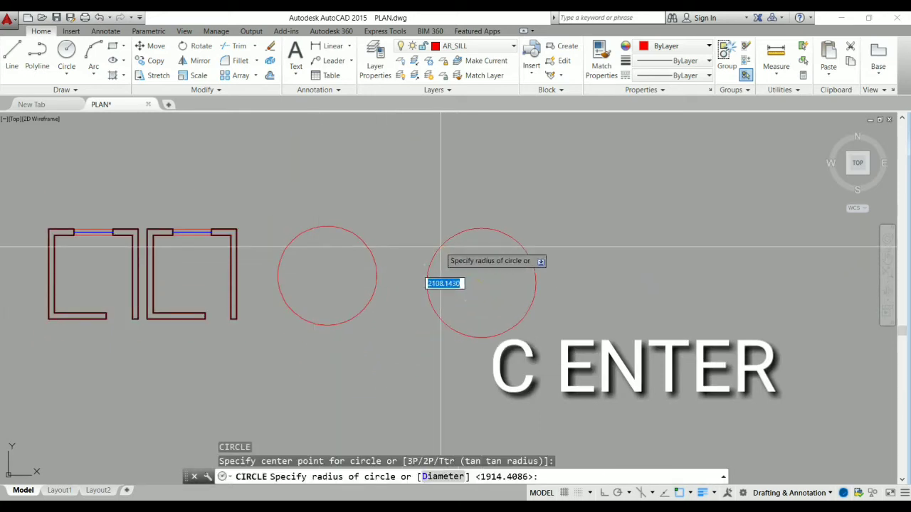
{"action": "left_click", "coordinate": [427, 283]}
{"action": "scroll", "coordinate": [447, 284], "scroll_direction": "up", "scroll_amount": 2}
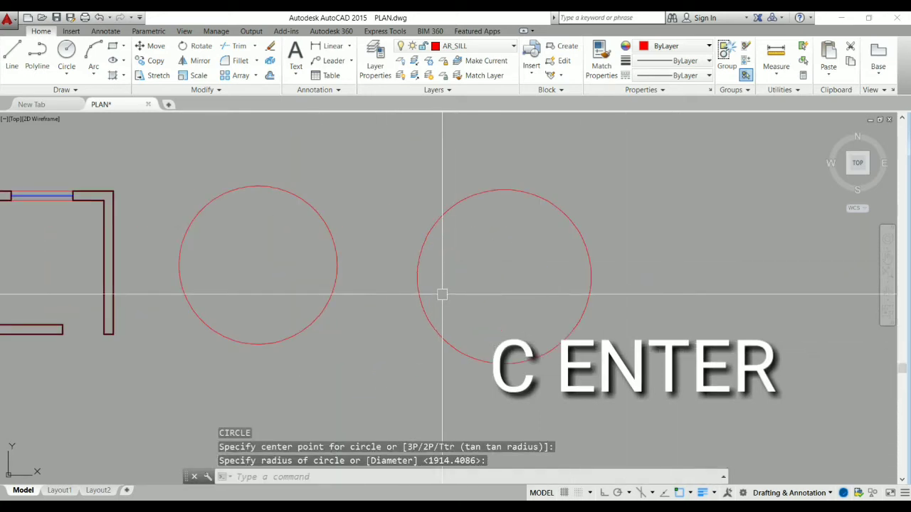
{"action": "left_click", "coordinate": [474, 264]}
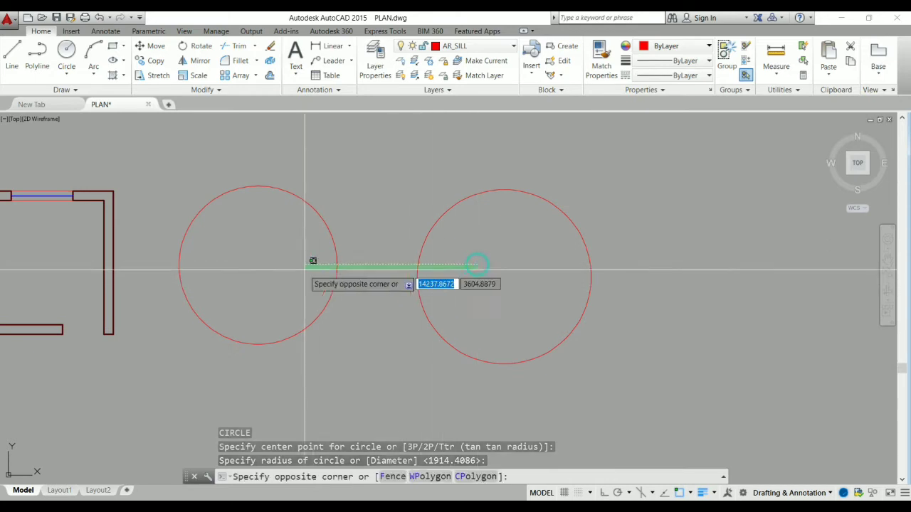
{"action": "left_click", "coordinate": [296, 269]}
{"action": "key", "text": "Delete"}
{"action": "scroll", "coordinate": [473, 273], "scroll_direction": "down", "scroll_amount": 2}
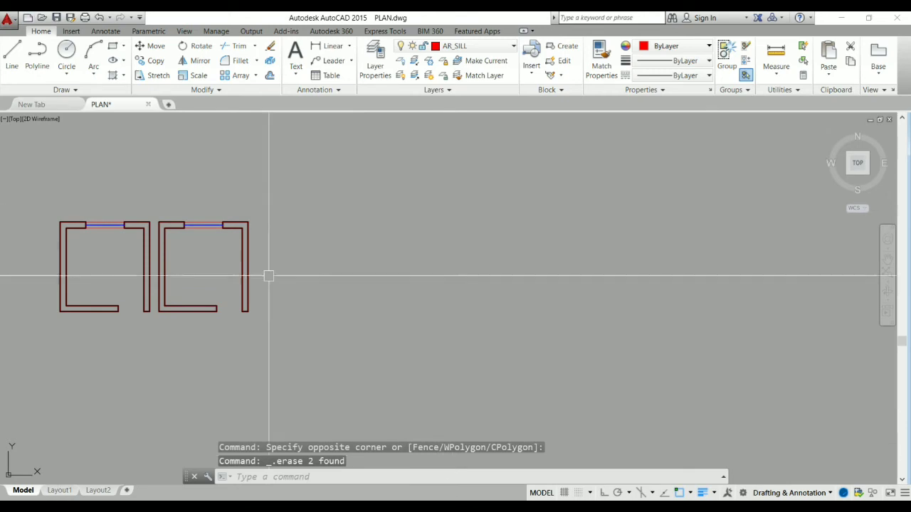
{"action": "scroll", "coordinate": [473, 291], "scroll_direction": "down", "scroll_amount": 2}
{"action": "scroll", "coordinate": [426, 289], "scroll_direction": "up", "scroll_amount": 2}
{"action": "scroll", "coordinate": [263, 275], "scroll_direction": "up", "scroll_amount": 4}
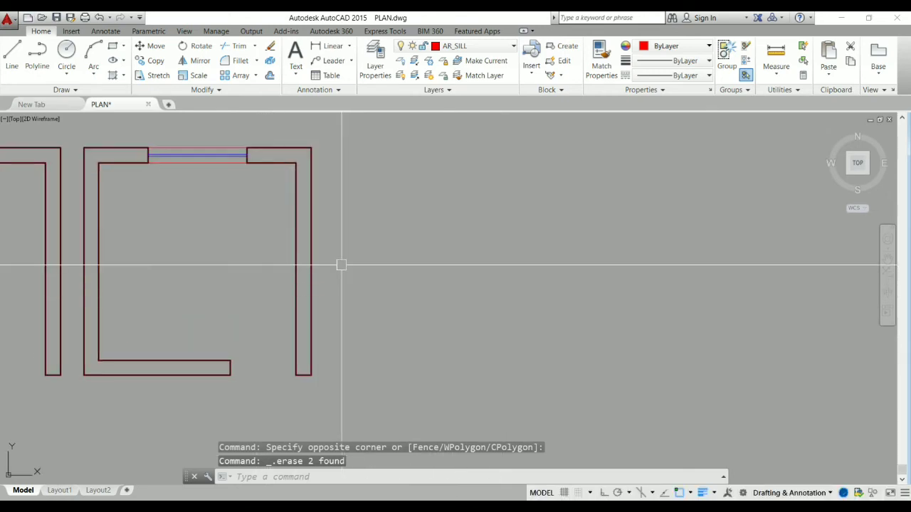
Set AR_WALL current and place a new circle's centre to the right of the rooms.
{"action": "left_click", "coordinate": [495, 48]}
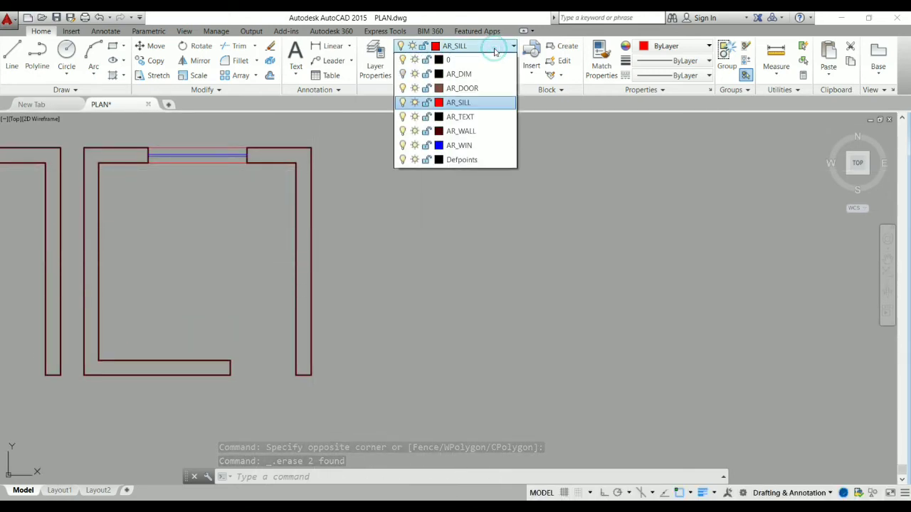
{"action": "left_click", "coordinate": [491, 132]}
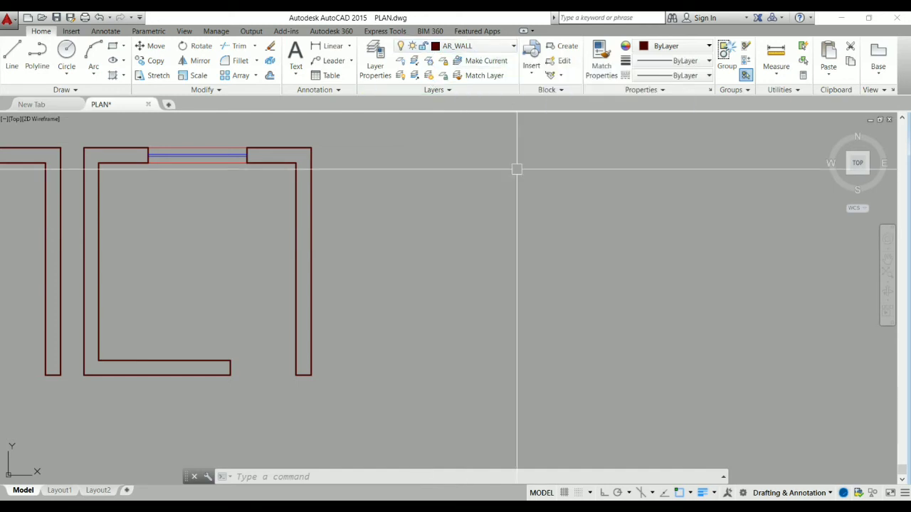
{"action": "type", "text": "c"}
{"action": "key", "text": "Return"}
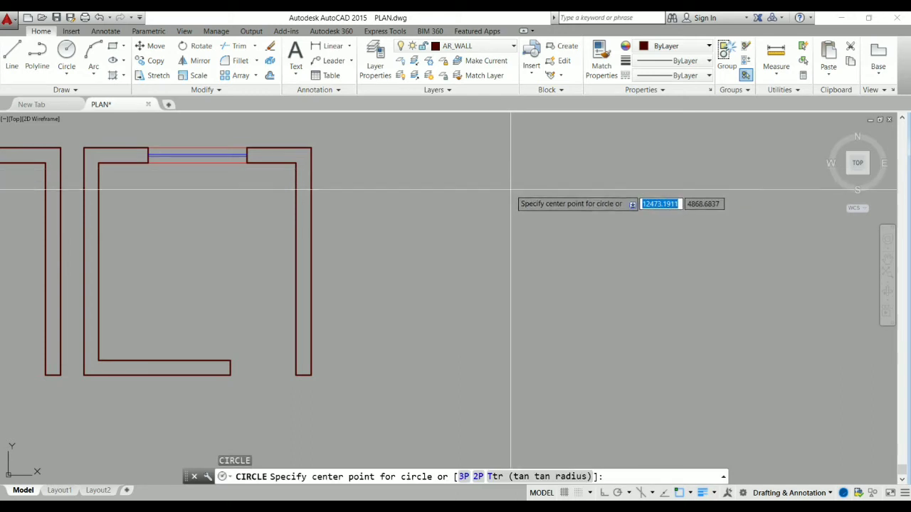
{"action": "left_click", "coordinate": [512, 259]}
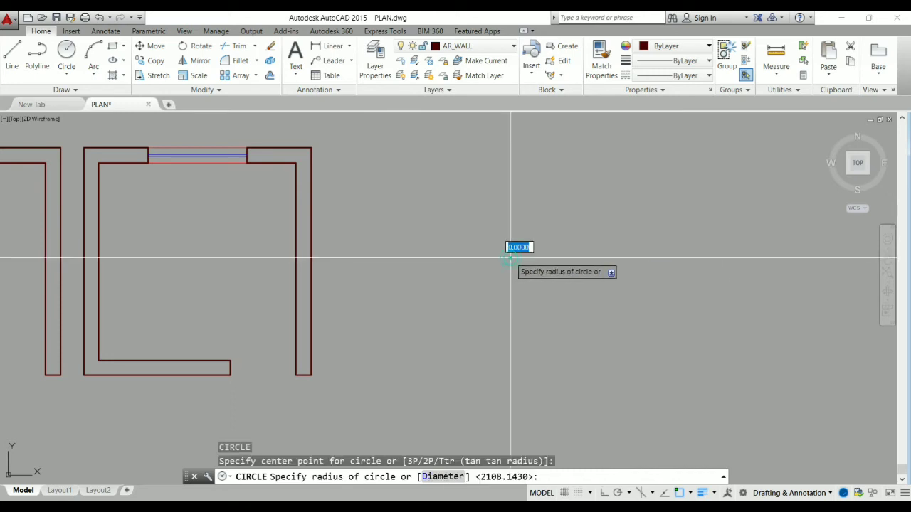
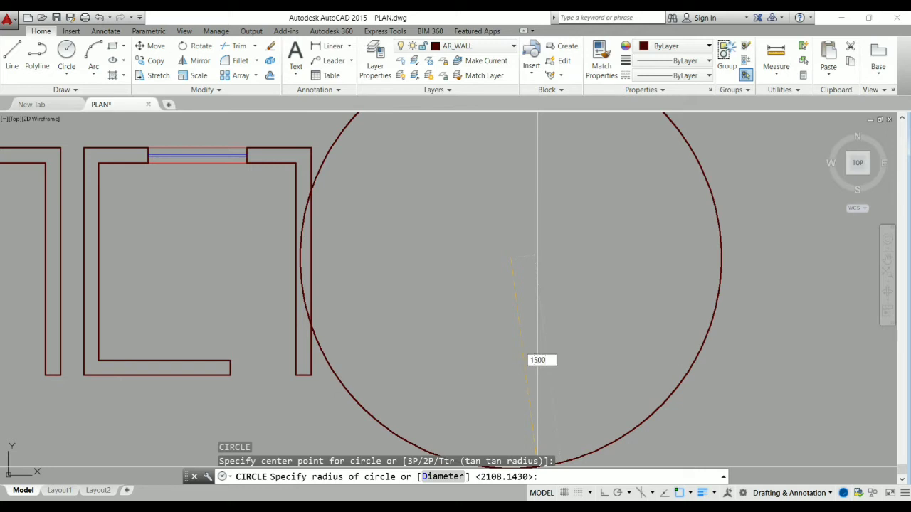
Complete the 1500-radius circle and add a 3000 linear dimension between its left and right quadrants.
{"action": "key", "text": "Return"}
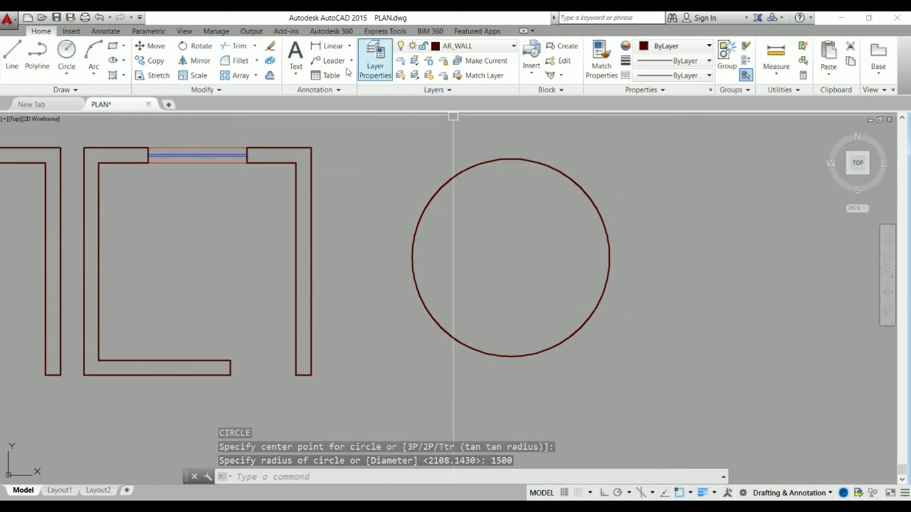
{"action": "left_click", "coordinate": [328, 48]}
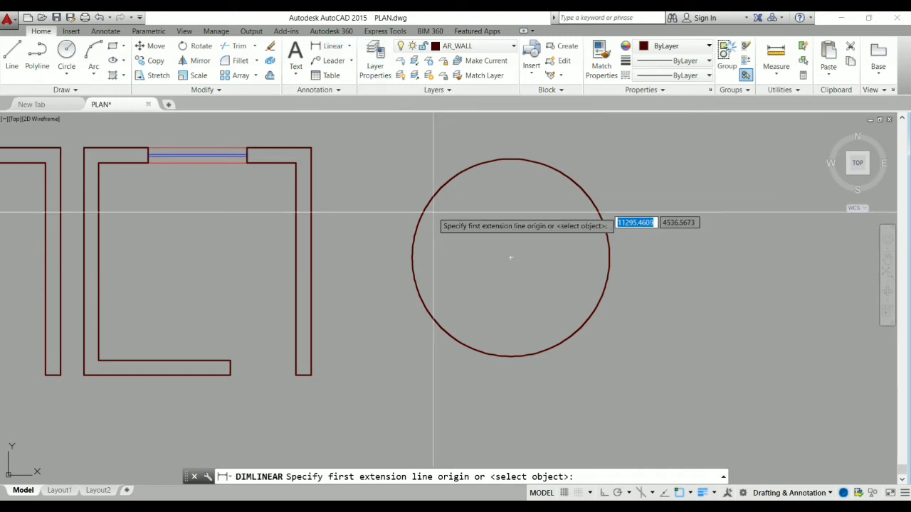
{"action": "left_click", "coordinate": [412, 257]}
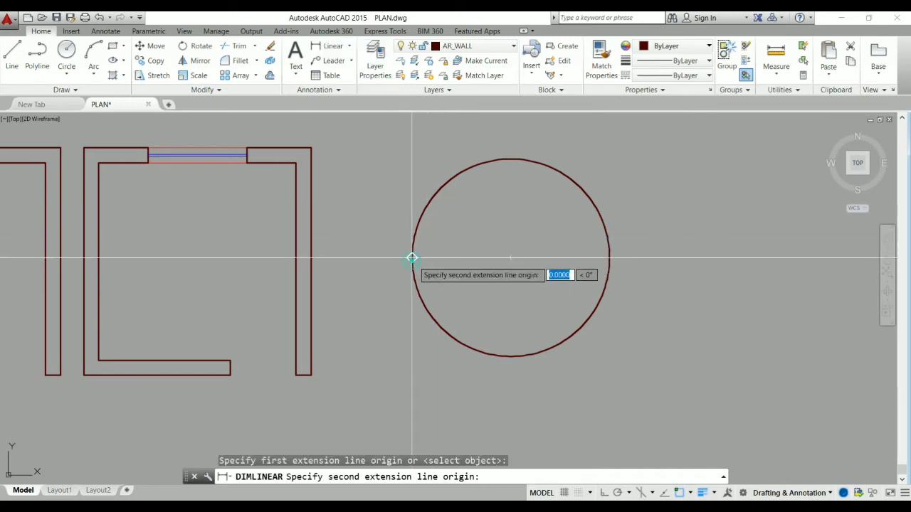
{"action": "left_click", "coordinate": [610, 257]}
{"action": "scroll", "coordinate": [531, 263], "scroll_direction": "up", "scroll_amount": 4}
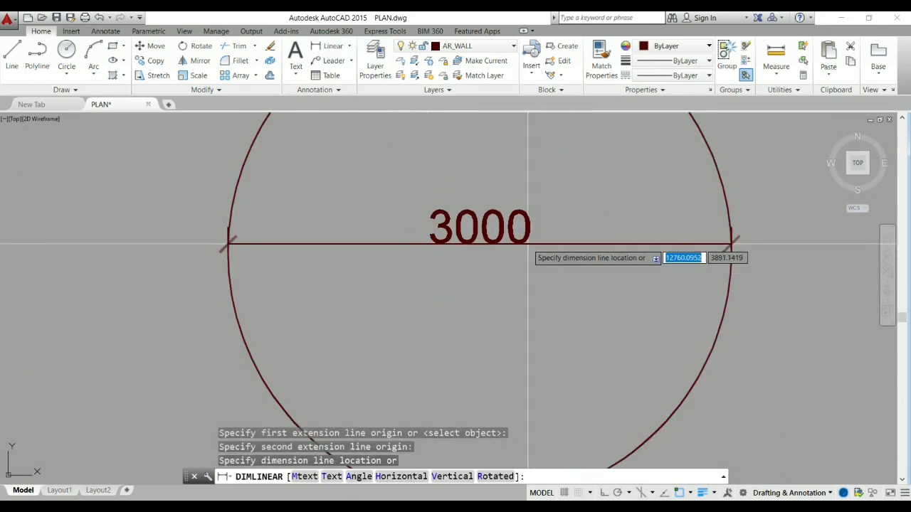
{"action": "left_click", "coordinate": [527, 244]}
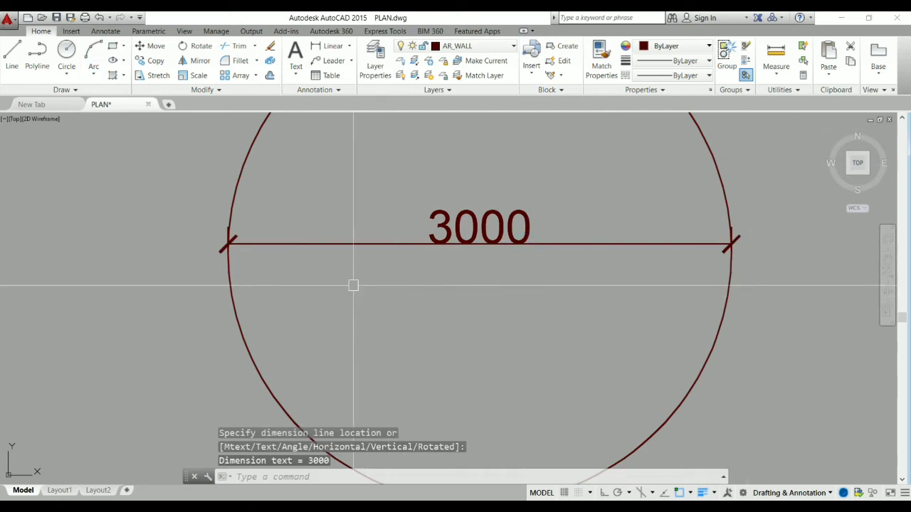
{"action": "scroll", "coordinate": [358, 290], "scroll_direction": "down", "scroll_amount": 4}
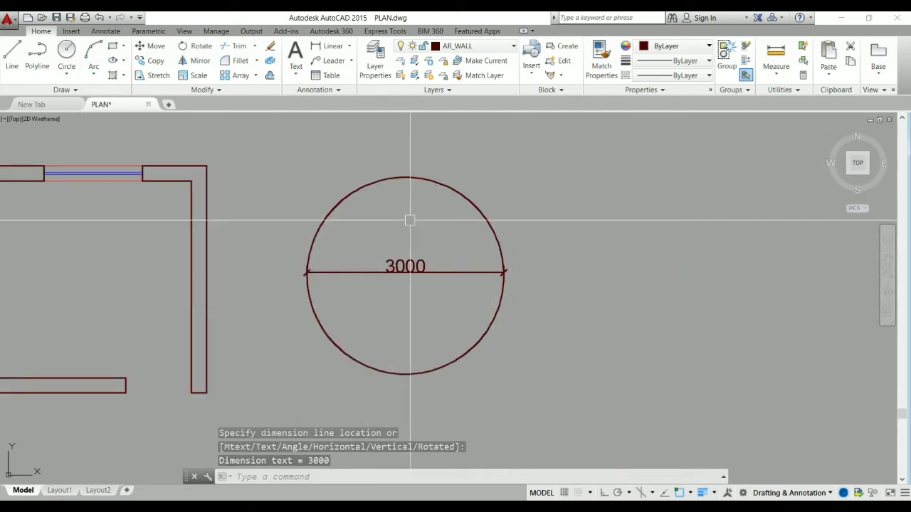
{"action": "scroll", "coordinate": [477, 264], "scroll_direction": "down", "scroll_amount": 2}
{"action": "scroll", "coordinate": [517, 266], "scroll_direction": "up", "scroll_amount": 2}
Draw a second circle to the right using a 3000 diameter.
{"action": "type", "text": "c"}
{"action": "key", "text": "Return"}
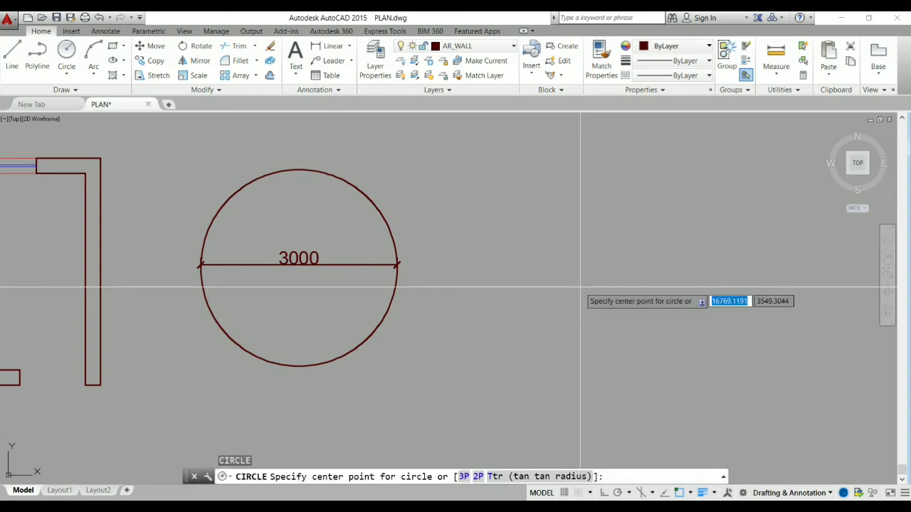
{"action": "left_click", "coordinate": [580, 276]}
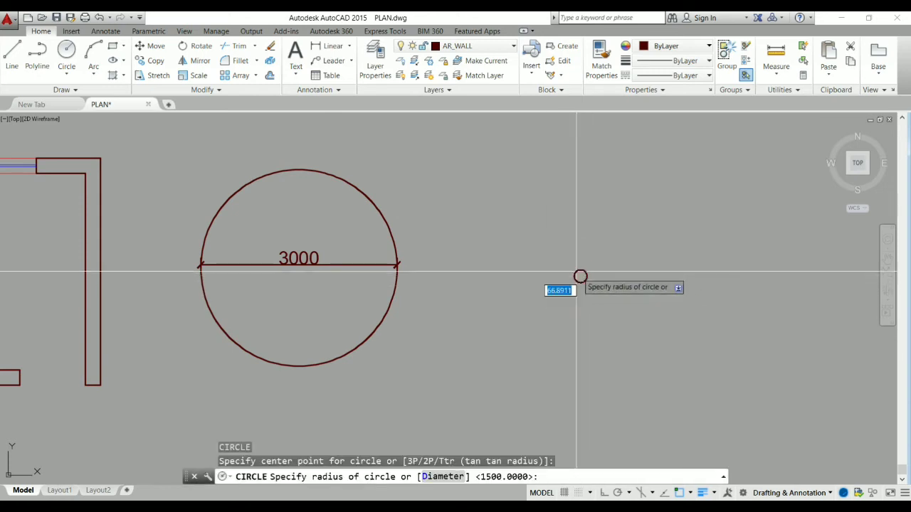
{"action": "left_click", "coordinate": [442, 479]}
{"action": "type", "text": "3000"}
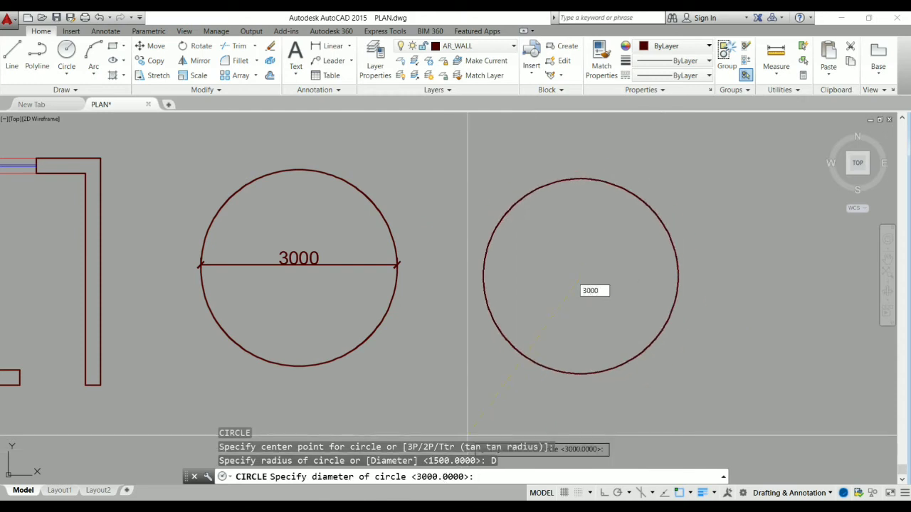
{"action": "key", "text": "Return"}
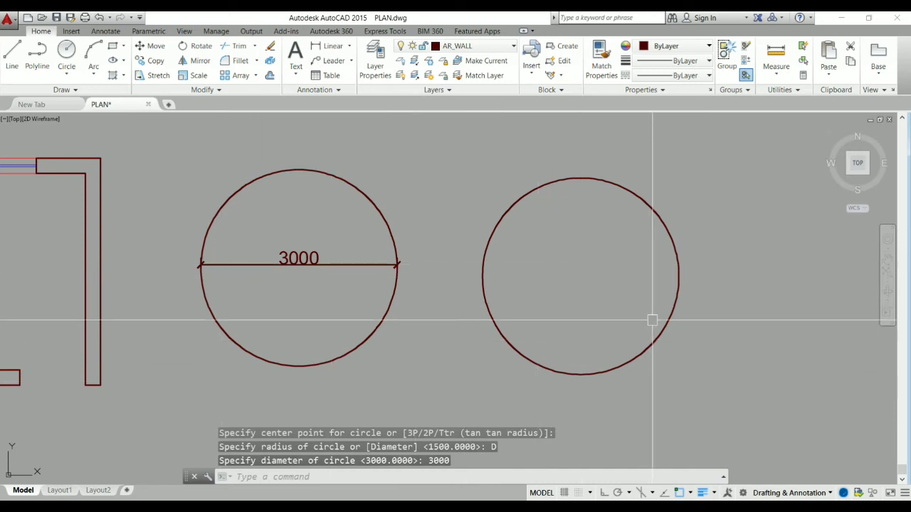
Select the extra right-hand circle and delete it.
{"action": "left_click", "coordinate": [604, 305]}
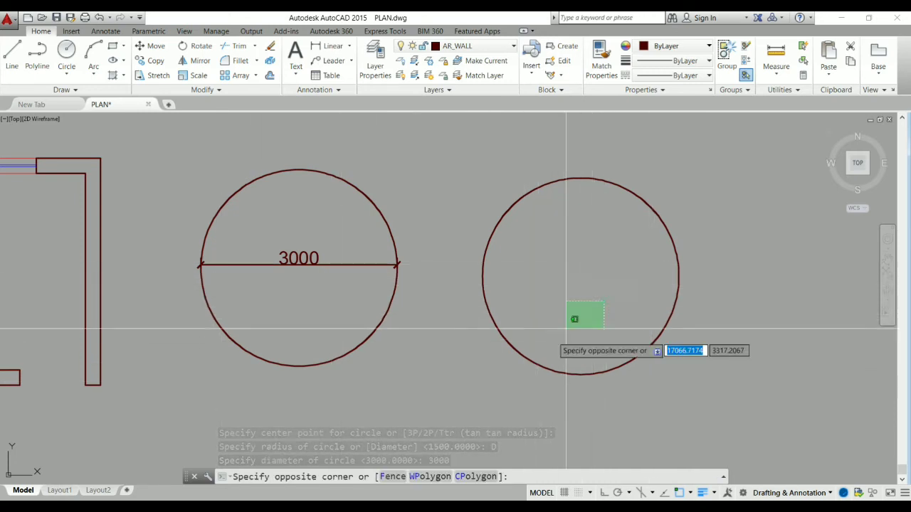
{"action": "left_click", "coordinate": [507, 350]}
{"action": "key", "text": "Delete"}
{"action": "left_click", "coordinate": [335, 284]}
{"action": "left_click", "coordinate": [306, 250]}
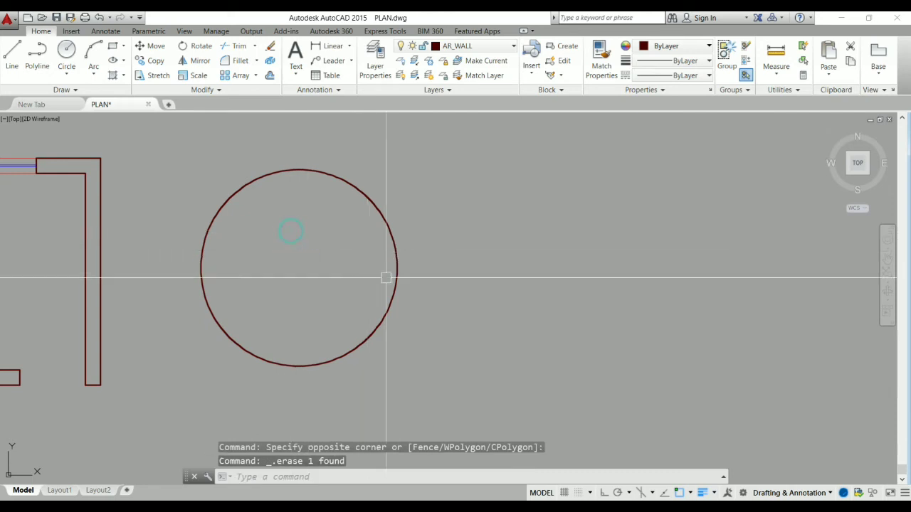
{"action": "scroll", "coordinate": [402, 289], "scroll_direction": "down", "scroll_amount": 2}
{"action": "scroll", "coordinate": [299, 273], "scroll_direction": "up", "scroll_amount": 2}
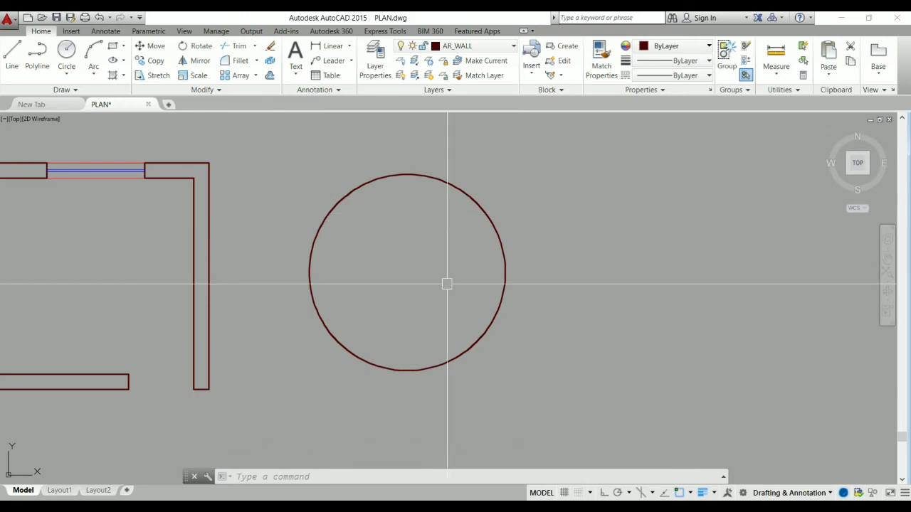
Offset the circle 230 inward to create a concentric inner circle.
{"action": "type", "text": "o"}
{"action": "key", "text": "Return"}
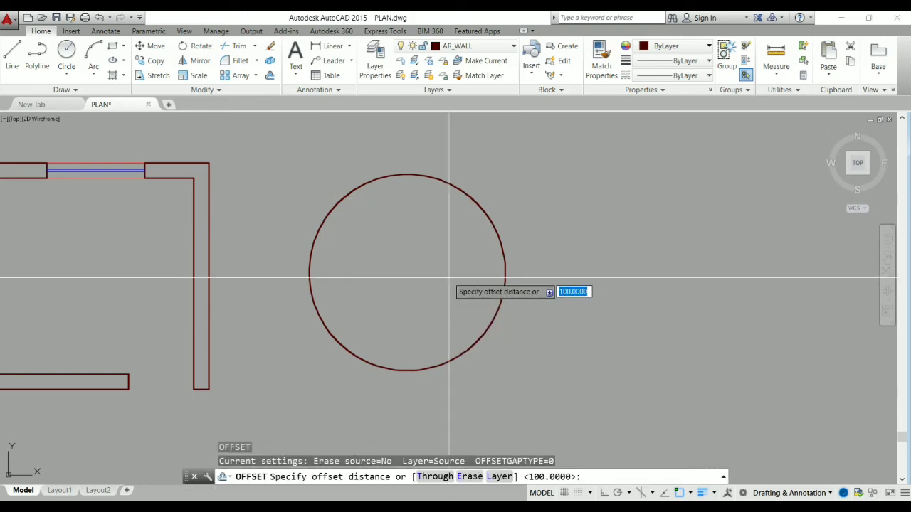
{"action": "type", "text": "23"}
{"action": "type", "text": "0"}
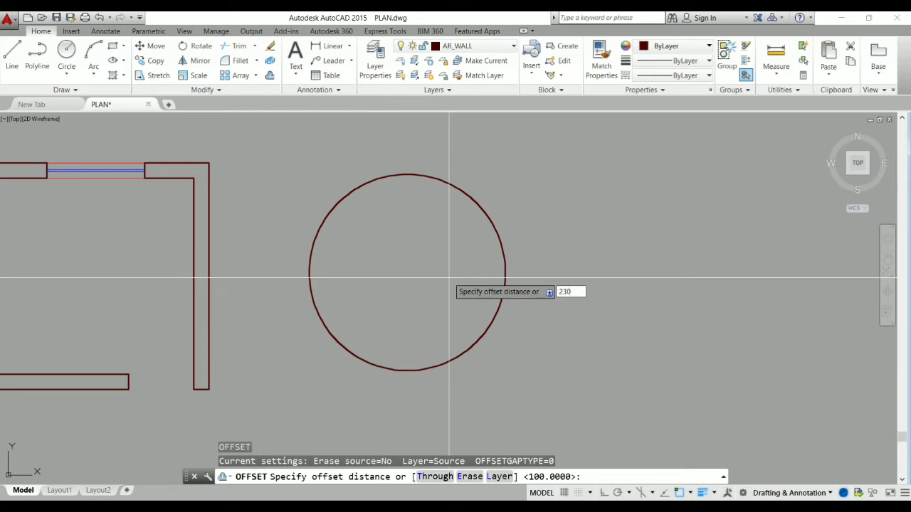
{"action": "key", "text": "Return"}
{"action": "scroll", "coordinate": [392, 172], "scroll_direction": "up", "scroll_amount": 4}
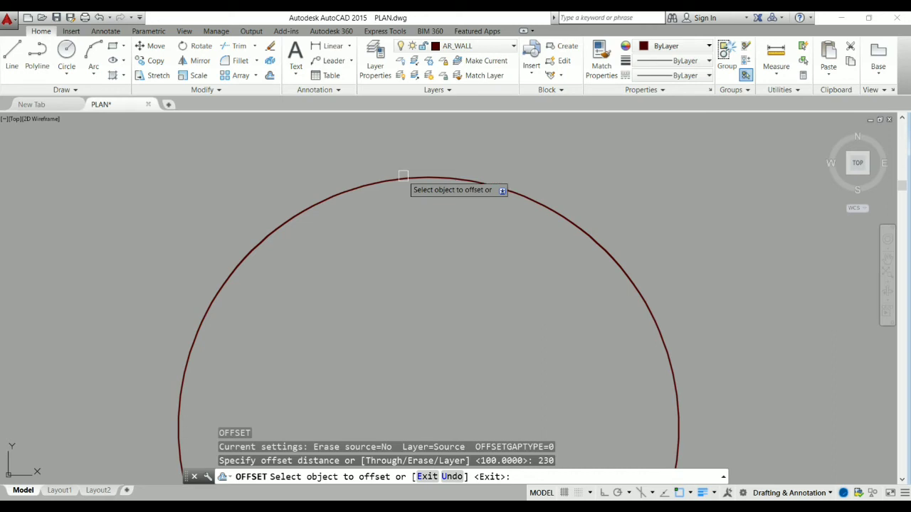
{"action": "left_click", "coordinate": [403, 176]}
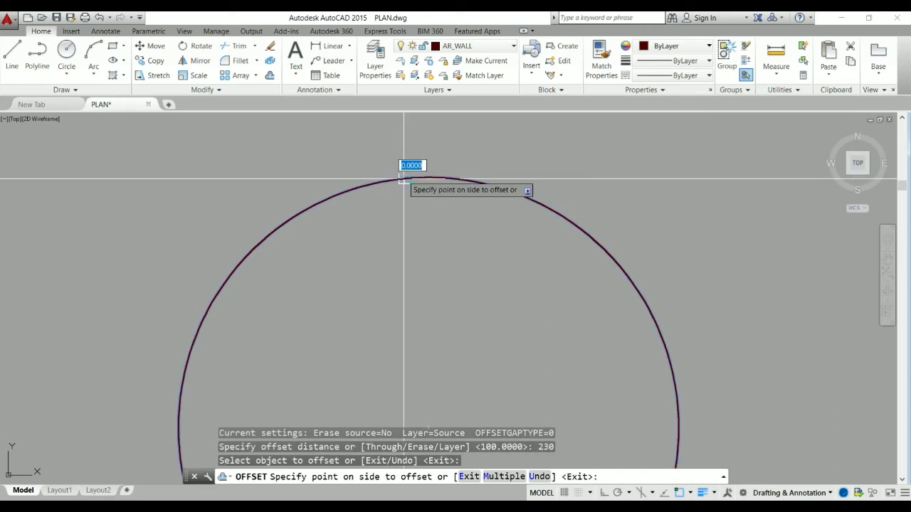
{"action": "left_click", "coordinate": [362, 178]}
{"action": "scroll", "coordinate": [448, 155], "scroll_direction": "down", "scroll_amount": 3}
{"action": "scroll", "coordinate": [375, 152], "scroll_direction": "down", "scroll_amount": 1}
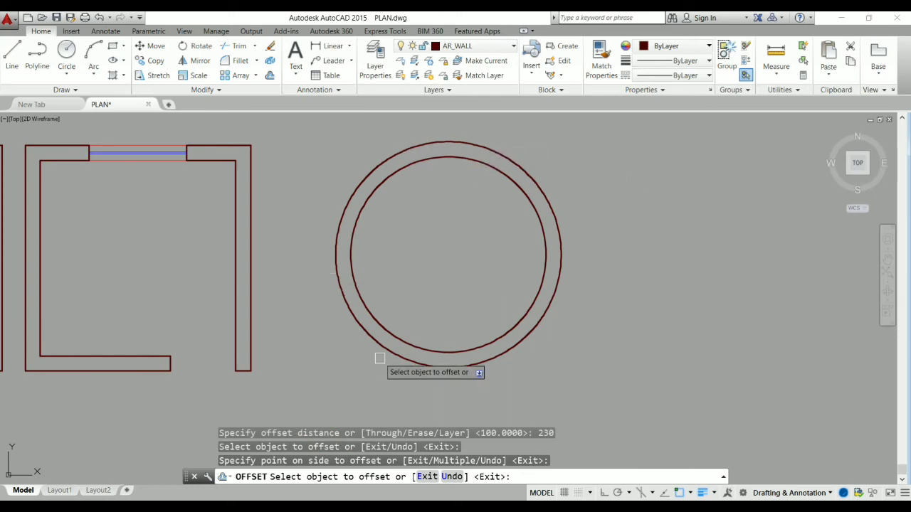
{"action": "key", "text": "Escape"}
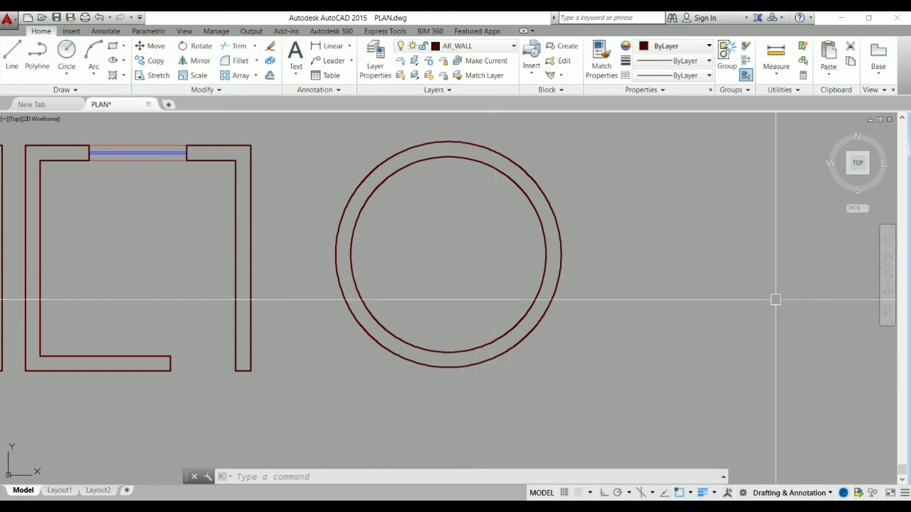
{"action": "type", "text": "L"}
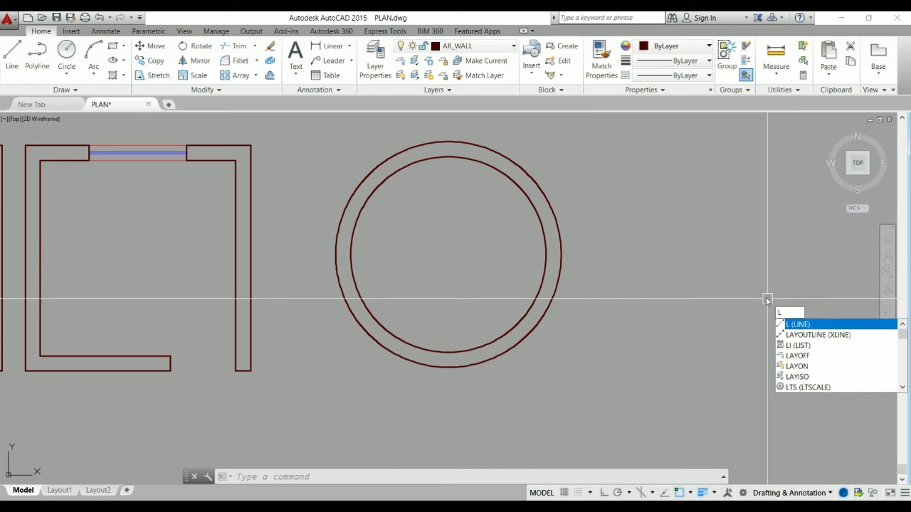
Draw a vertical guide line from the circle's centre down past the ring, with Ortho on.
{"action": "key", "text": "Return"}
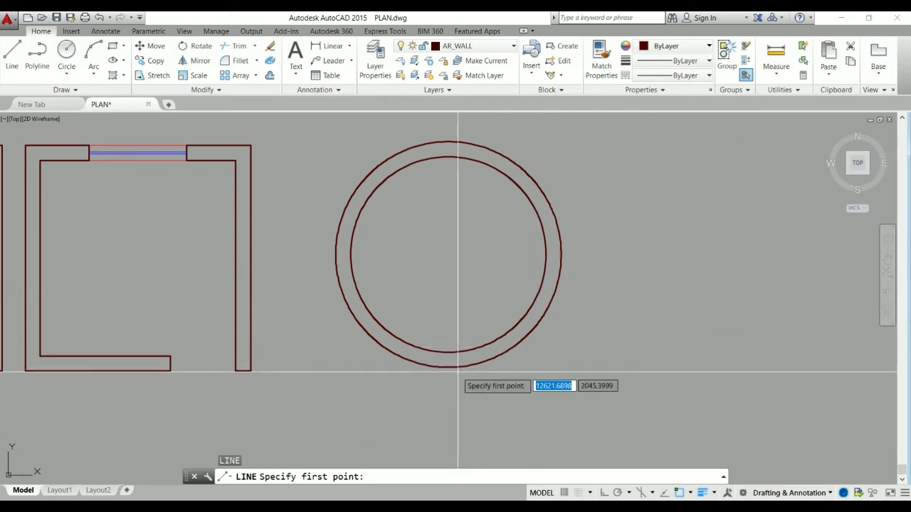
{"action": "left_click", "coordinate": [448, 254]}
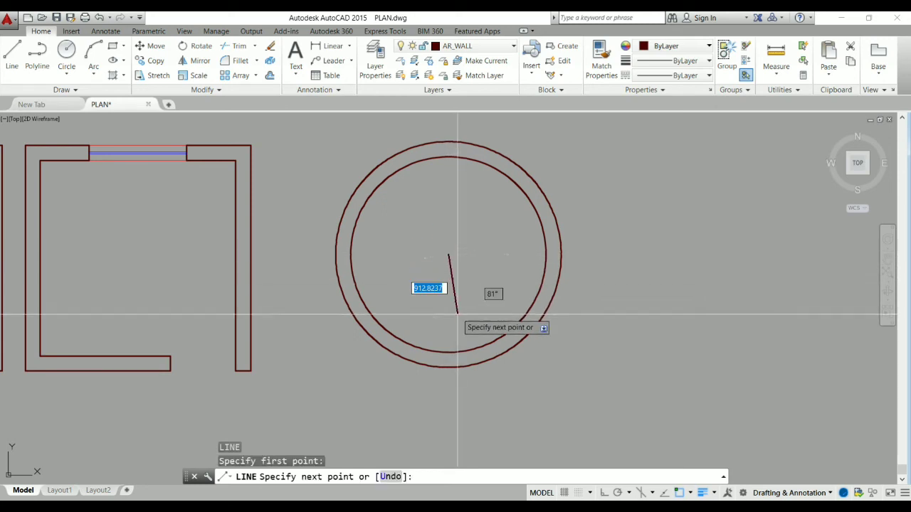
{"action": "key", "text": "F8"}
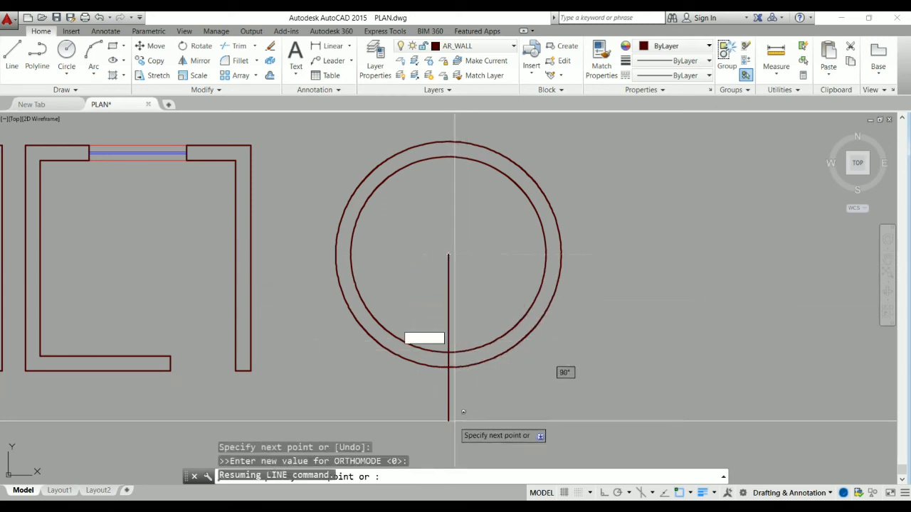
{"action": "left_click", "coordinate": [449, 417]}
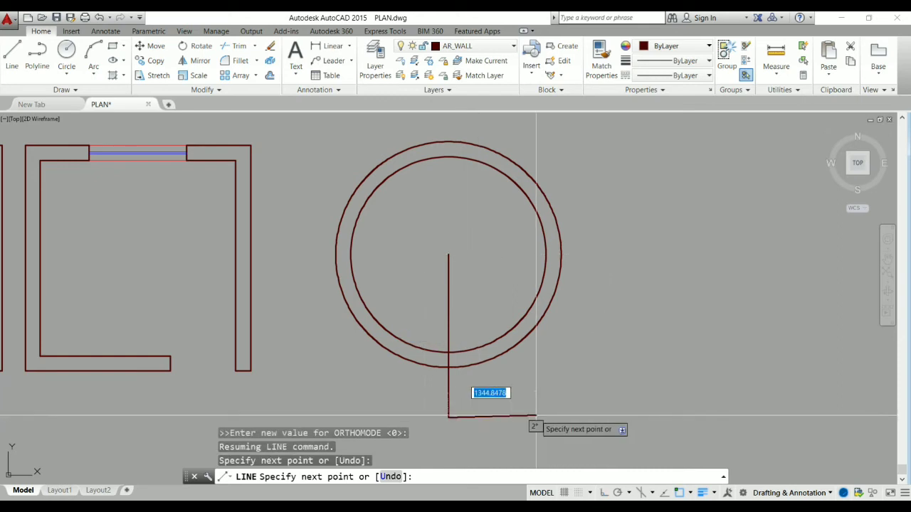
{"action": "key", "text": "Escape"}
{"action": "scroll", "coordinate": [441, 366], "scroll_direction": "up", "scroll_amount": 4}
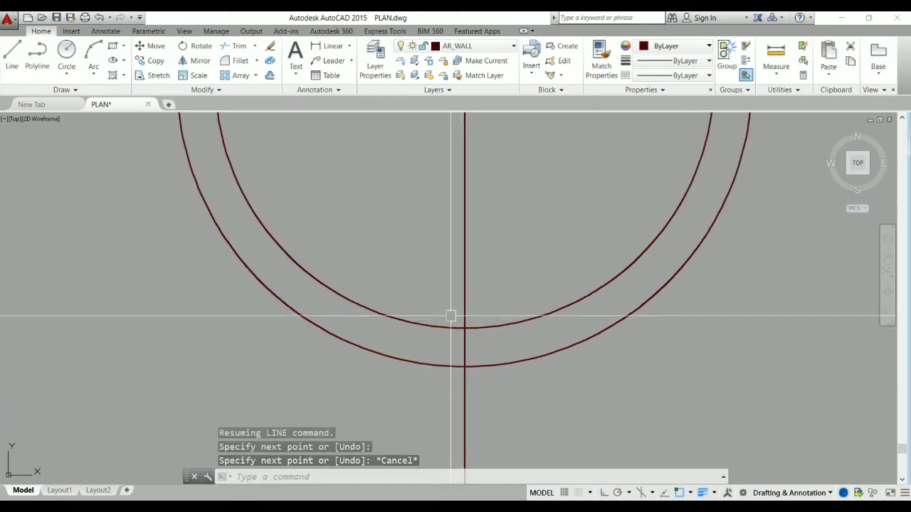
Offset the guide line 500 to each side, then erase the middle line.
{"action": "type", "text": "o"}
{"action": "key", "text": "Return"}
{"action": "type", "text": "50"}
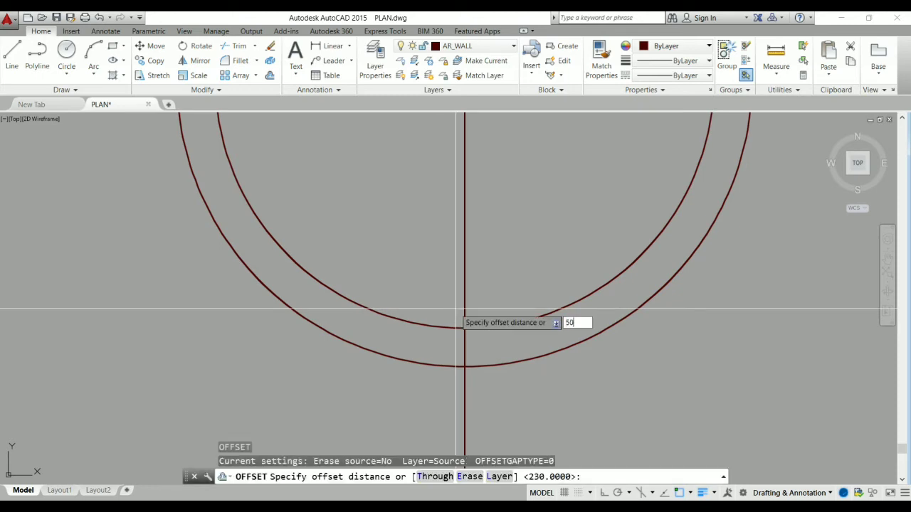
{"action": "type", "text": "0"}
{"action": "key", "text": "Return"}
{"action": "left_click", "coordinate": [465, 306]}
{"action": "left_click", "coordinate": [393, 275]}
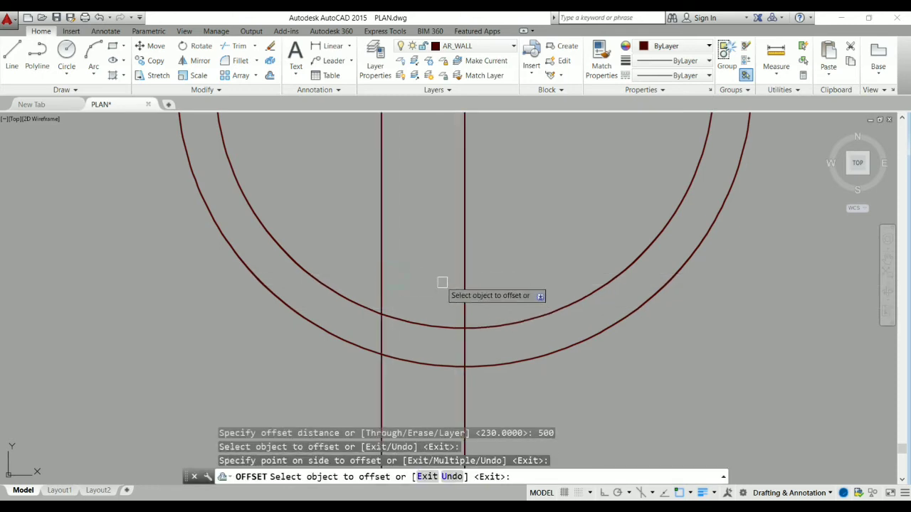
{"action": "left_click", "coordinate": [468, 279]}
{"action": "left_click", "coordinate": [560, 273]}
{"action": "key", "text": "Return"}
{"action": "scroll", "coordinate": [498, 384], "scroll_direction": "up", "scroll_amount": 2}
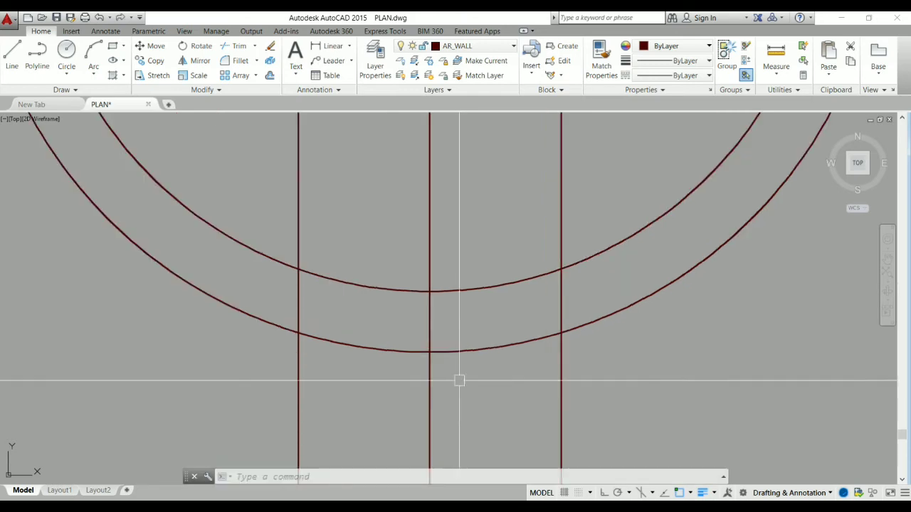
{"action": "left_click", "coordinate": [434, 393]}
{"action": "left_click", "coordinate": [405, 400]}
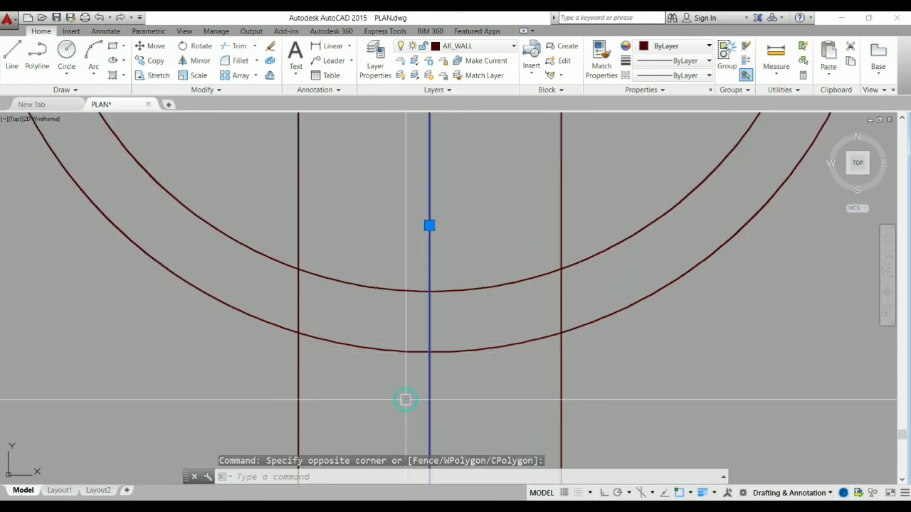
{"action": "key", "text": "Delete"}
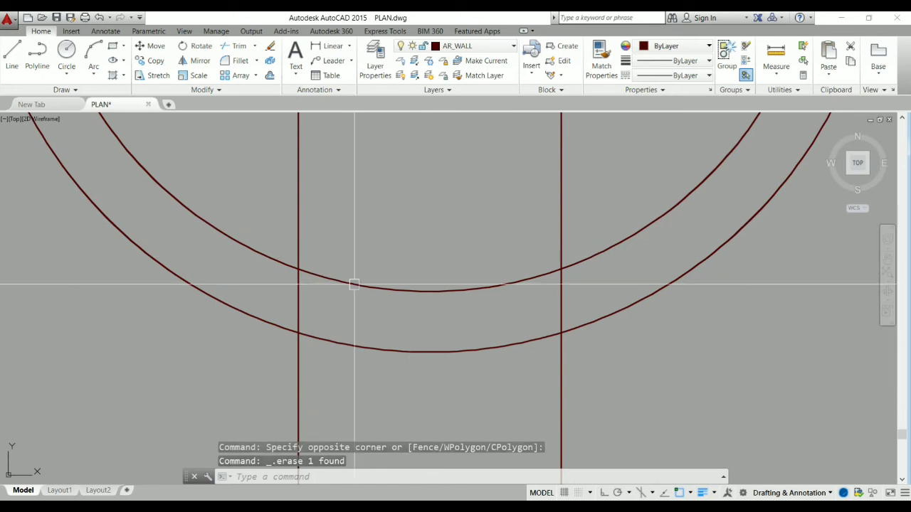
{"action": "type", "text": "TR"}
Trim the arcs and vertical lines to cut a doorway through the bottom of the ring.
{"action": "key", "text": "Return"}
{"action": "key", "text": "Return"}
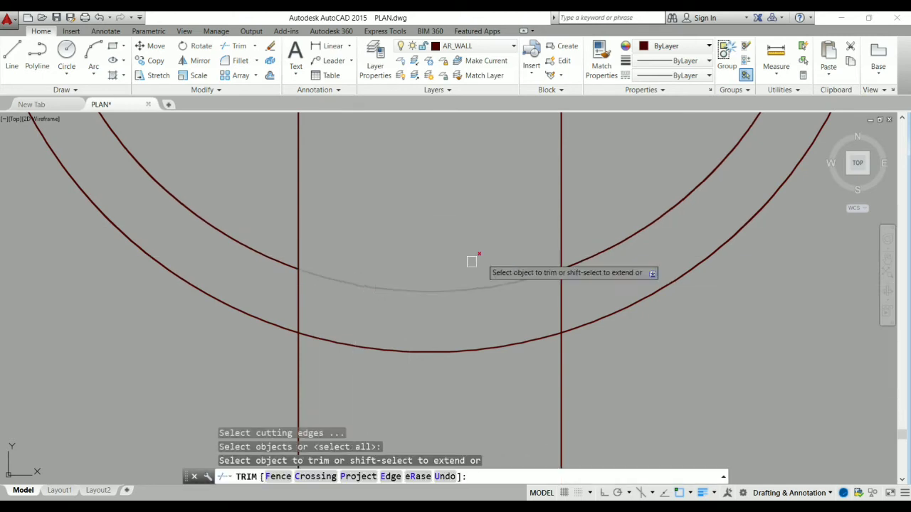
{"action": "left_click", "coordinate": [590, 204]}
{"action": "left_click", "coordinate": [289, 152]}
{"action": "left_click", "coordinate": [478, 253]}
{"action": "left_click", "coordinate": [443, 370]}
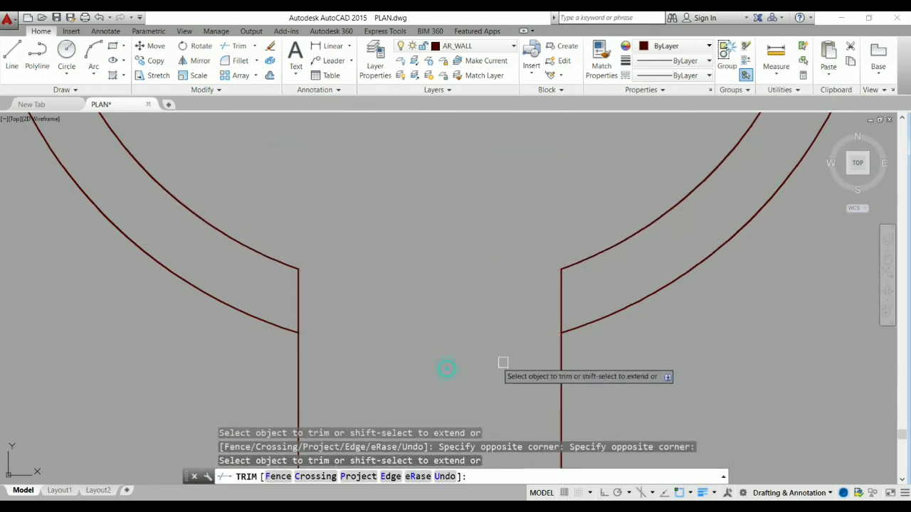
{"action": "left_click", "coordinate": [590, 396]}
{"action": "left_click", "coordinate": [173, 358]}
{"action": "key", "text": "Escape"}
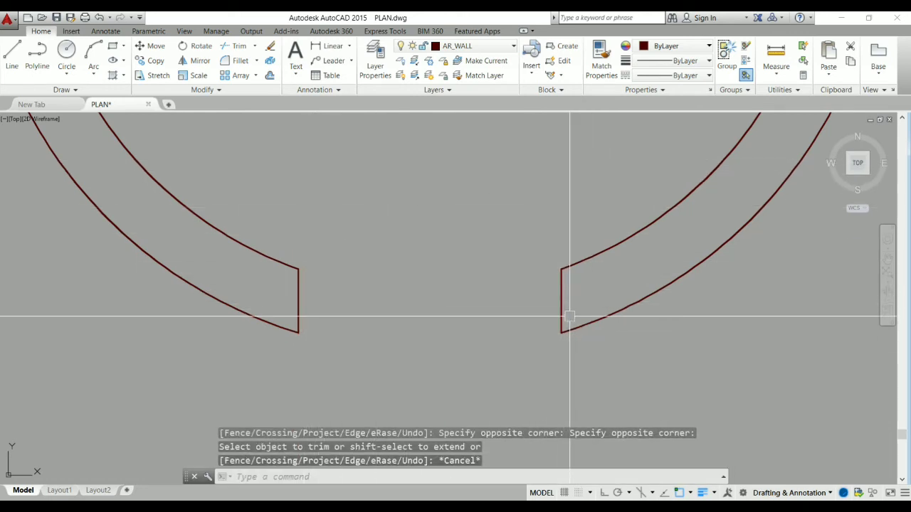
{"action": "scroll", "coordinate": [569, 321], "scroll_direction": "down", "scroll_amount": 5}
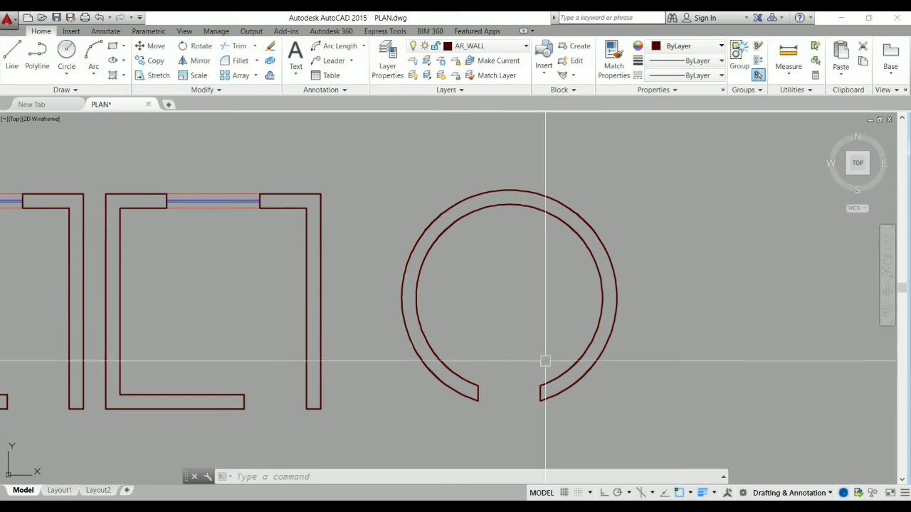
Draw a vertical guide line from the ring's centre up past the top, with Ortho on.
{"action": "scroll", "coordinate": [548, 179], "scroll_direction": "up", "scroll_amount": 3}
{"action": "scroll", "coordinate": [406, 248], "scroll_direction": "up", "scroll_amount": 2}
{"action": "scroll", "coordinate": [341, 270], "scroll_direction": "down", "scroll_amount": 1}
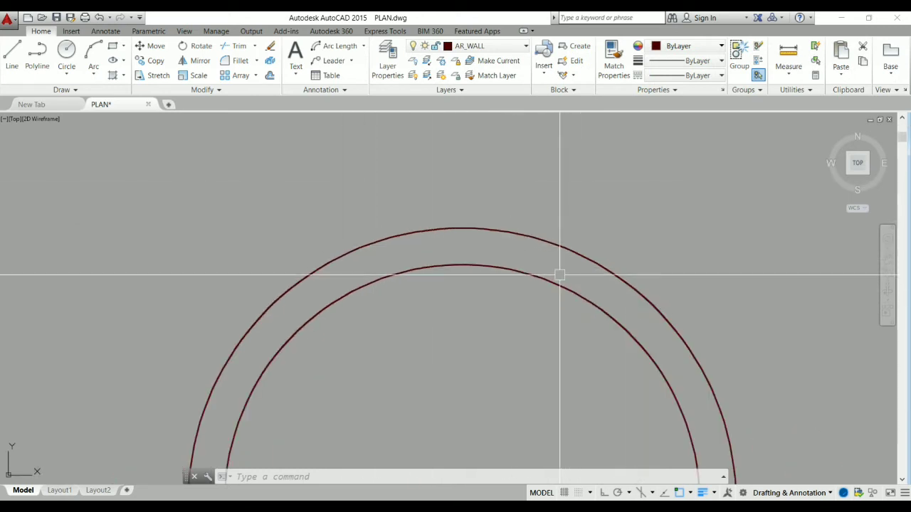
{"action": "type", "text": "l"}
{"action": "key", "text": "Return"}
{"action": "scroll", "coordinate": [560, 278], "scroll_direction": "down", "scroll_amount": 2}
{"action": "scroll", "coordinate": [533, 285], "scroll_direction": "down", "scroll_amount": 2}
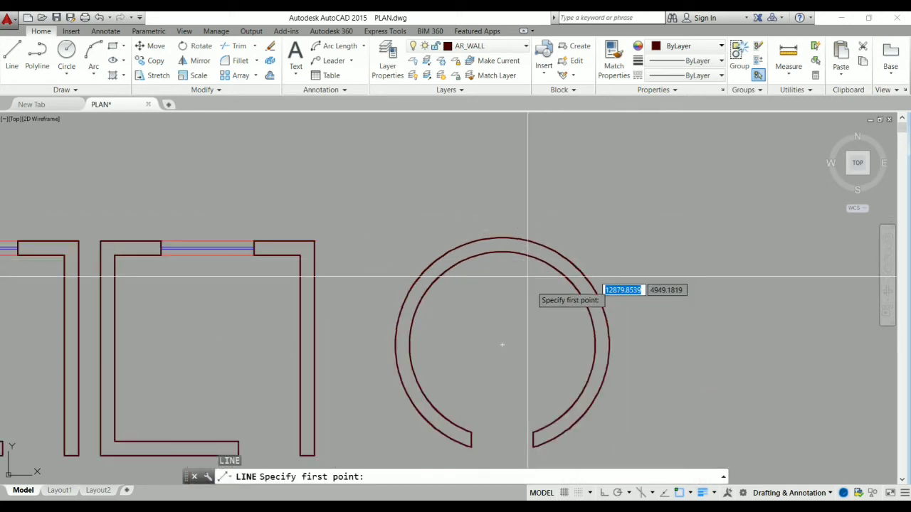
{"action": "left_click", "coordinate": [502, 345]}
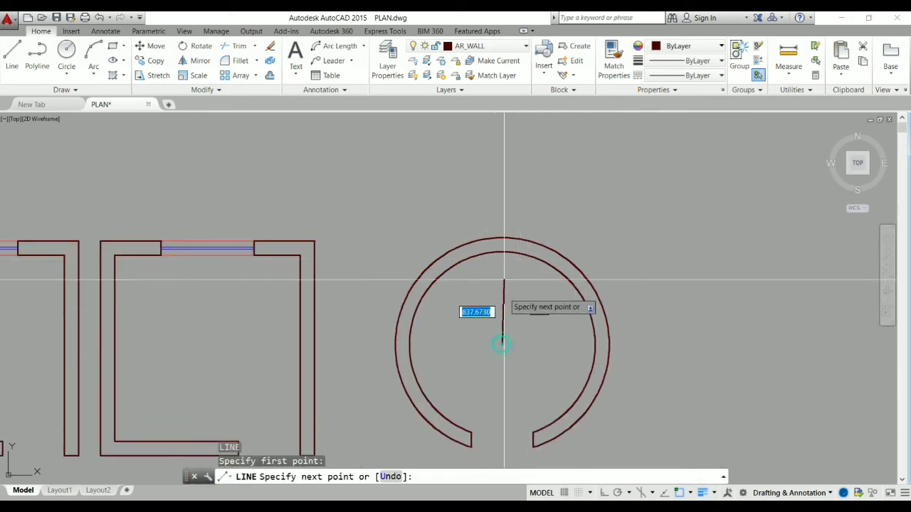
{"action": "key", "text": "F8"}
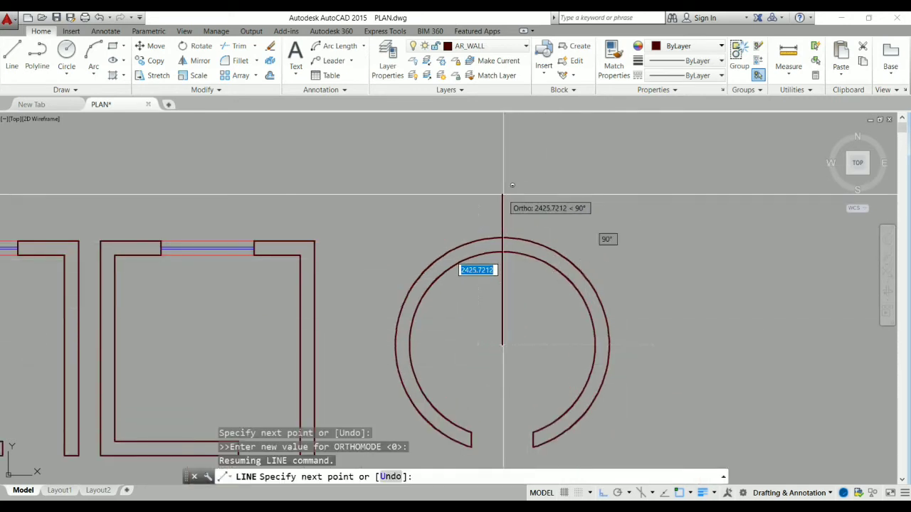
{"action": "left_click", "coordinate": [503, 194]}
{"action": "key", "text": "Escape"}
{"action": "key", "text": "Escape"}
{"action": "scroll", "coordinate": [505, 225], "scroll_direction": "up", "scroll_amount": 2}
Offset the vertical guide line 750 to its left and right.
{"action": "type", "text": "o"}
{"action": "key", "text": "Return"}
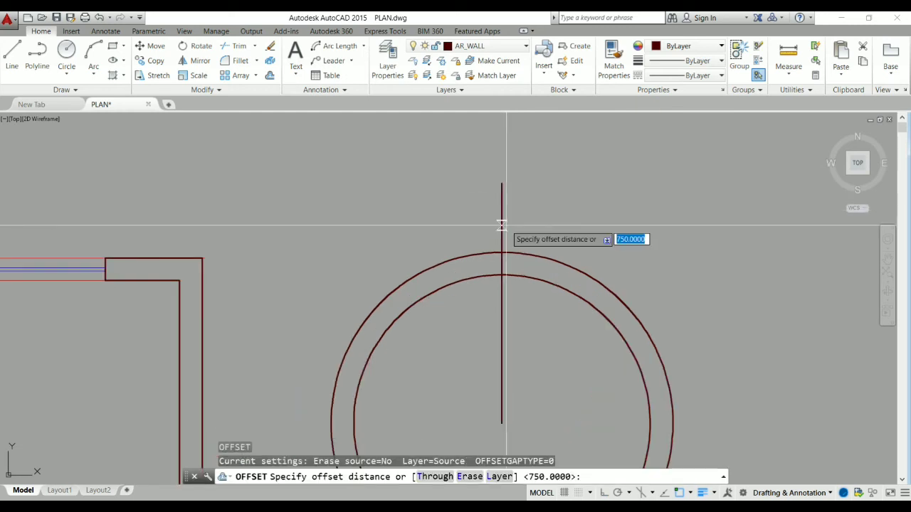
{"action": "type", "text": "750"}
{"action": "key", "text": "Return"}
{"action": "left_click", "coordinate": [502, 231]}
{"action": "left_click", "coordinate": [458, 234]}
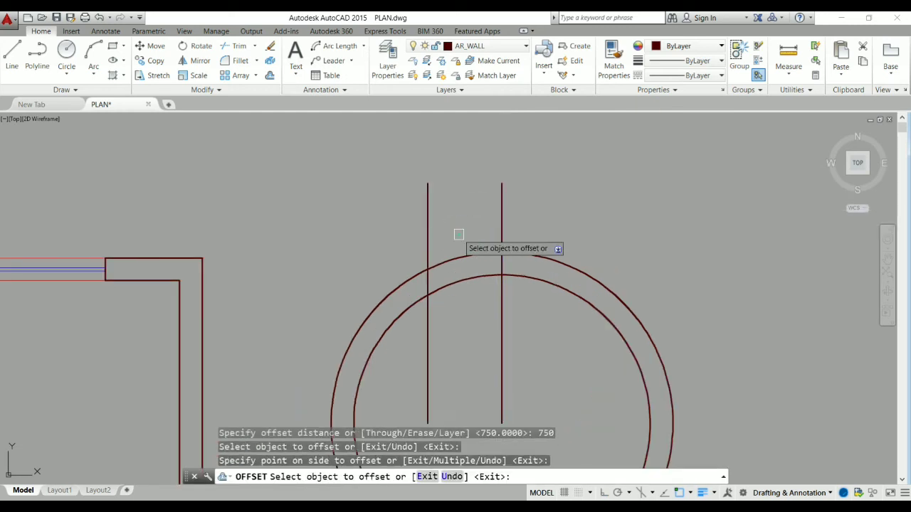
{"action": "left_click", "coordinate": [501, 227]}
{"action": "left_click", "coordinate": [567, 238]}
{"action": "scroll", "coordinate": [530, 259], "scroll_direction": "up", "scroll_amount": 2}
{"action": "key", "text": "Escape"}
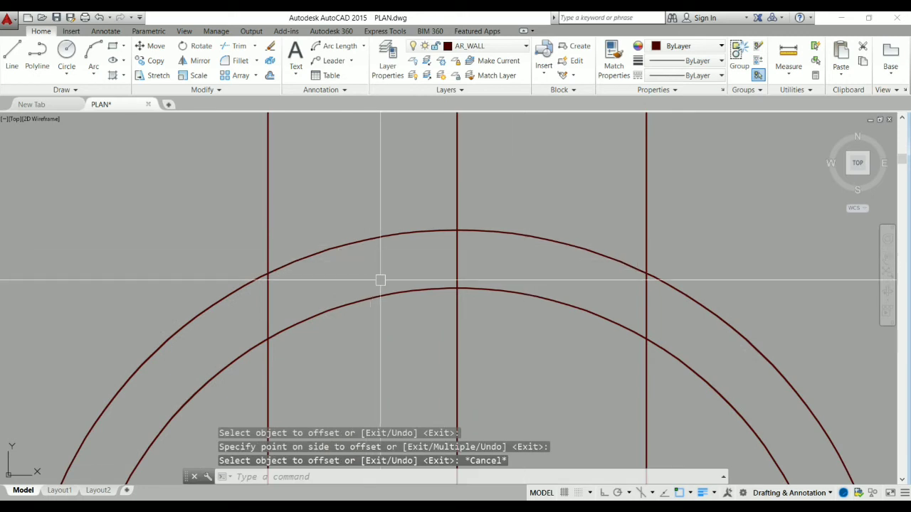
{"action": "scroll", "coordinate": [464, 251], "scroll_direction": "down", "scroll_amount": 3}
{"action": "scroll", "coordinate": [403, 277], "scroll_direction": "up", "scroll_amount": 3}
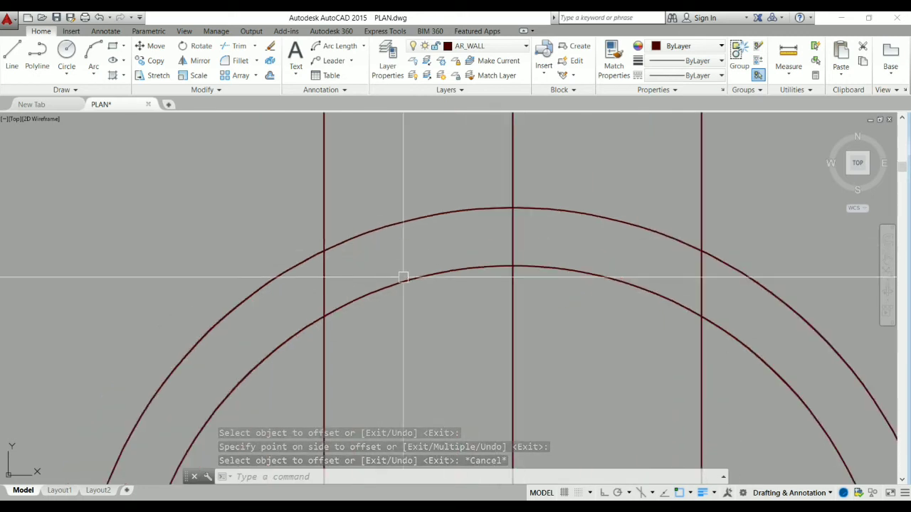
Offset the outer arc 115 inward to add a middle wall line.
{"action": "type", "text": "o"}
{"action": "key", "text": "Return"}
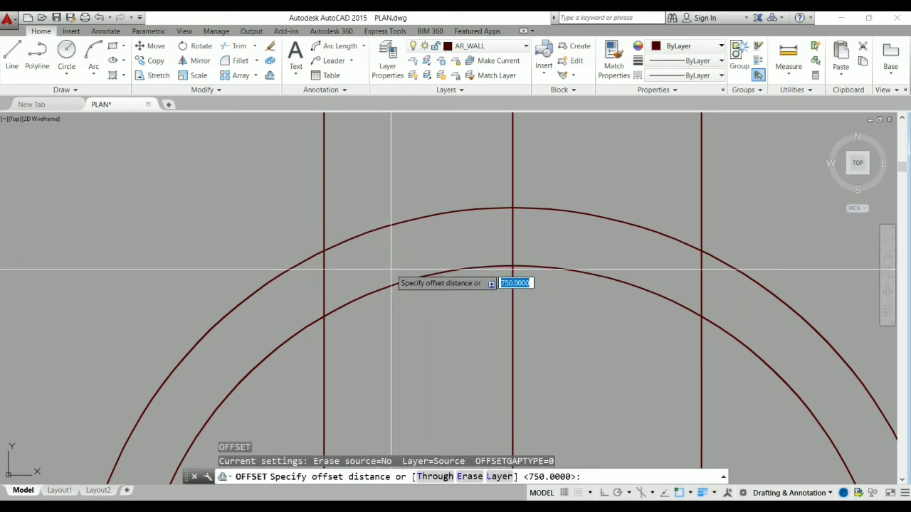
{"action": "type", "text": "15"}
{"action": "key", "text": "Return"}
{"action": "left_click", "coordinate": [370, 234]}
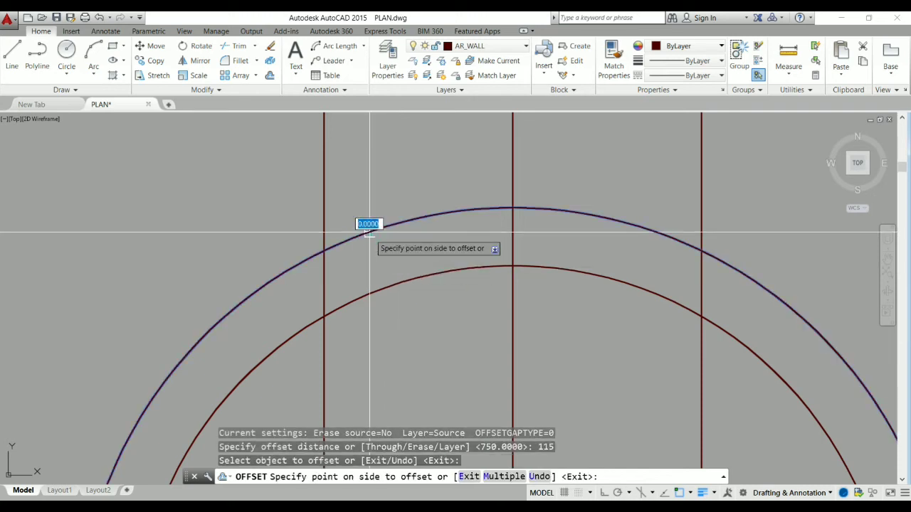
{"action": "left_click", "coordinate": [386, 267]}
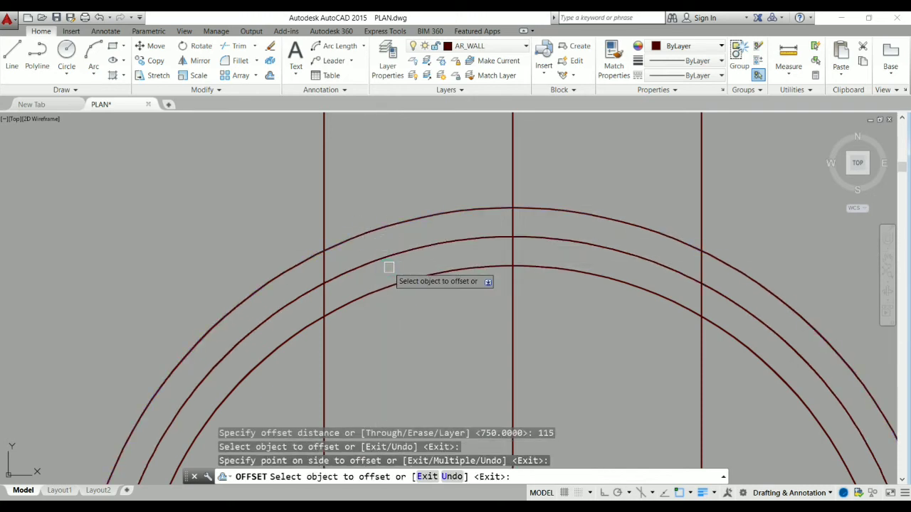
{"action": "key", "text": "Escape"}
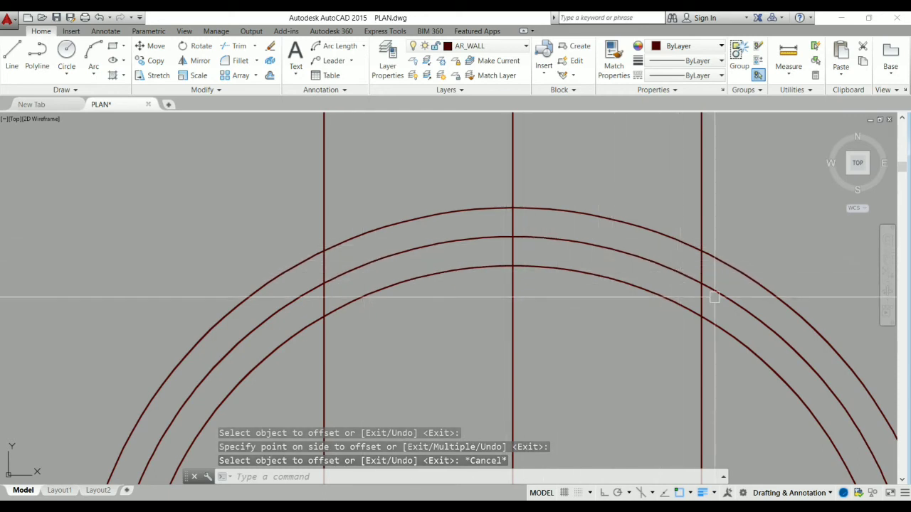
Erase the central vertical guide line.
{"action": "left_click", "coordinate": [563, 157]}
{"action": "left_click", "coordinate": [485, 155]}
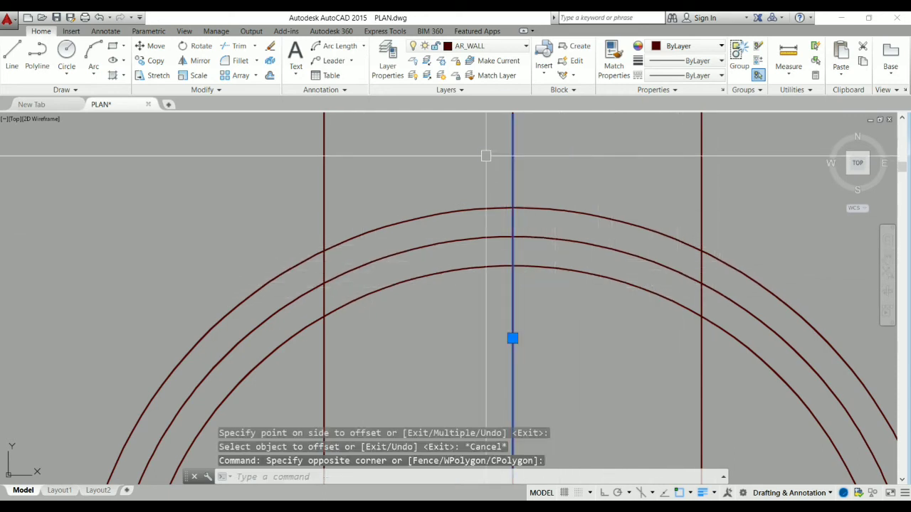
{"action": "key", "text": "Delete"}
{"action": "scroll", "coordinate": [484, 153], "scroll_direction": "down", "scroll_amount": 3}
{"action": "type", "text": "L"}
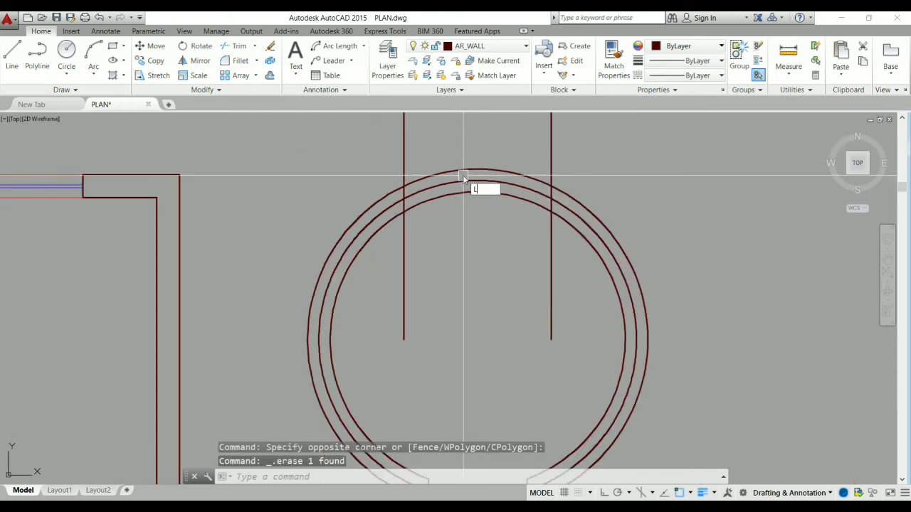
{"action": "key", "text": "Return"}
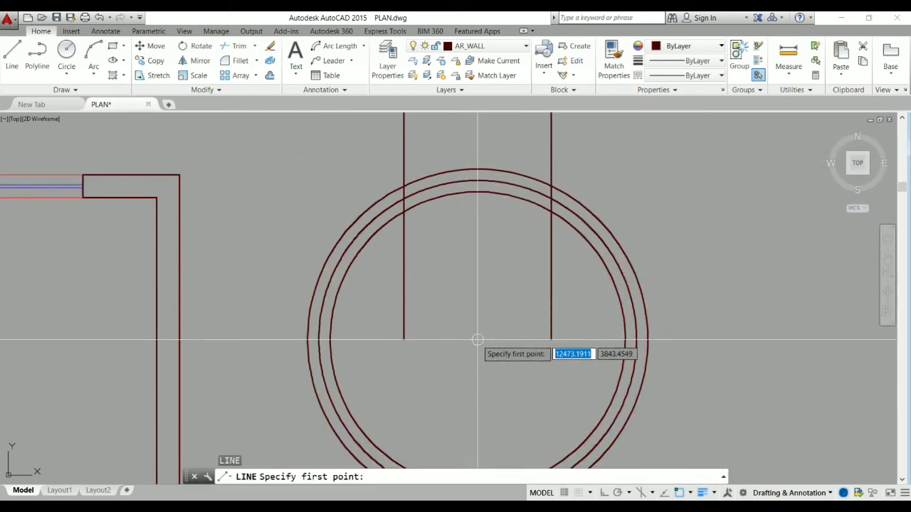
Draw two slanted lines from inside the ring to where the left and right guides meet the arc.
{"action": "left_click", "coordinate": [477, 340]}
{"action": "scroll", "coordinate": [409, 206], "scroll_direction": "up", "scroll_amount": 6}
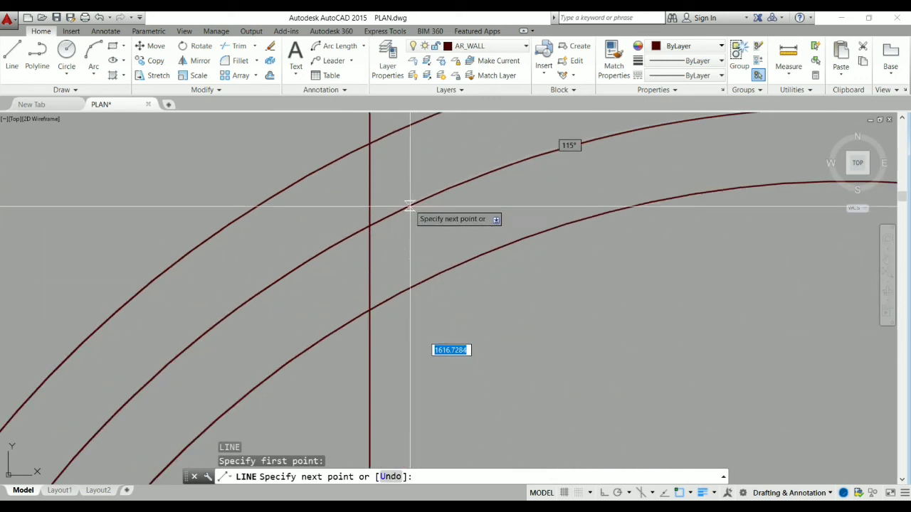
{"action": "left_click", "coordinate": [369, 227]}
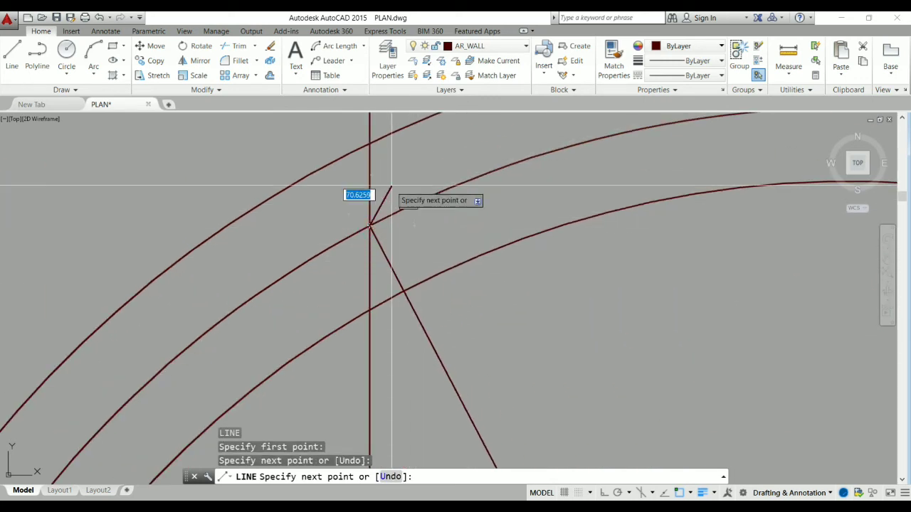
{"action": "scroll", "coordinate": [390, 187], "scroll_direction": "down", "scroll_amount": 2}
{"action": "scroll", "coordinate": [368, 189], "scroll_direction": "down", "scroll_amount": 5}
{"action": "key", "text": "Escape"}
{"action": "key", "text": "Return"}
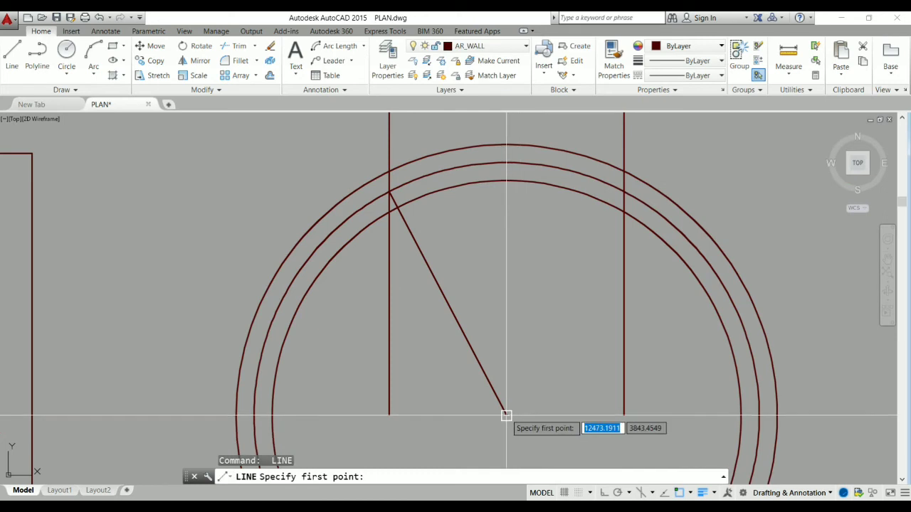
{"action": "left_click", "coordinate": [506, 415]}
{"action": "scroll", "coordinate": [612, 214], "scroll_direction": "up", "scroll_amount": 4}
{"action": "scroll", "coordinate": [663, 193], "scroll_direction": "up", "scroll_amount": 2}
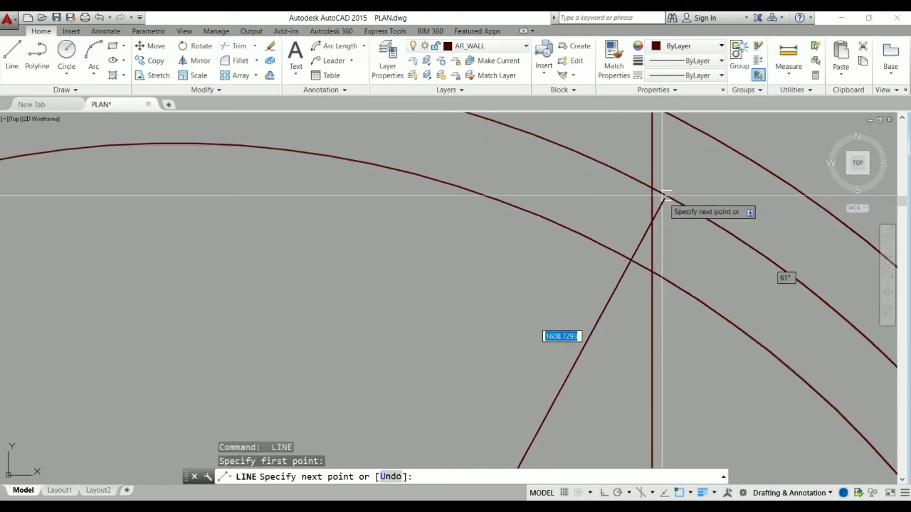
{"action": "scroll", "coordinate": [664, 194], "scroll_direction": "down", "scroll_amount": 2}
{"action": "left_click", "coordinate": [652, 200]}
{"action": "key", "text": "Escape"}
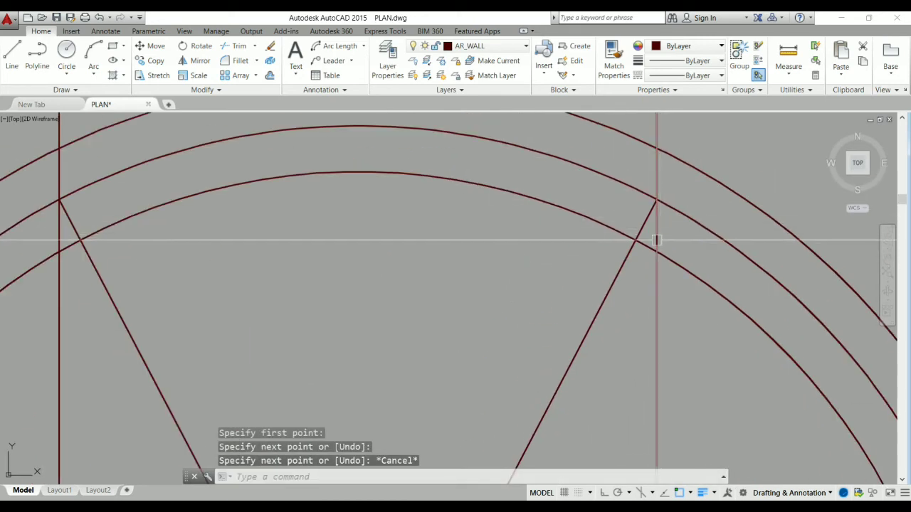
{"action": "scroll", "coordinate": [657, 240], "scroll_direction": "down", "scroll_amount": 2}
Extend the slanted lines to the outer arc and erase both vertical guide lines.
{"action": "type", "text": "EX"}
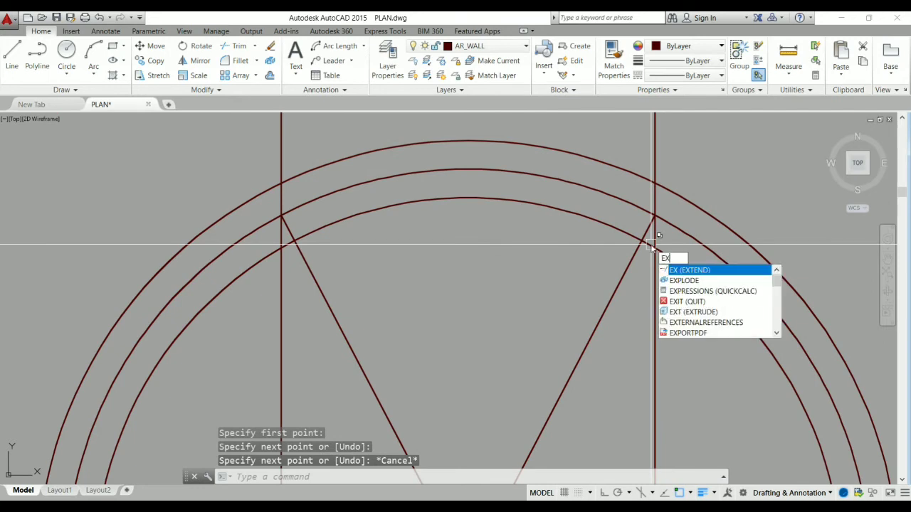
{"action": "key", "text": "Return"}
{"action": "key", "text": "Return"}
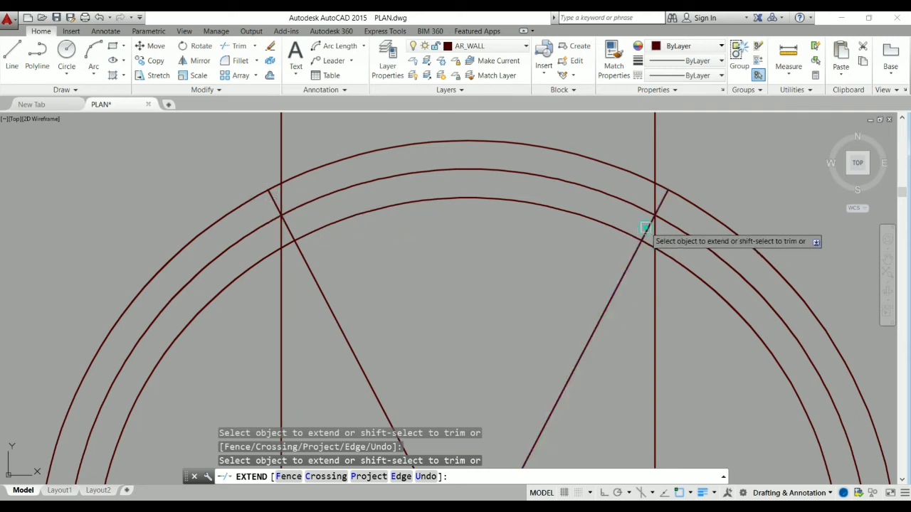
{"action": "key", "text": "Escape"}
{"action": "left_click", "coordinate": [655, 264]}
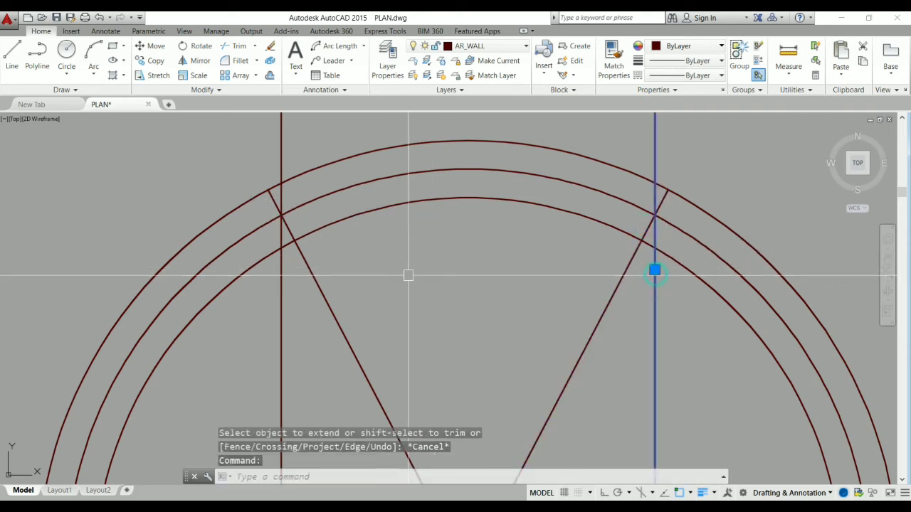
{"action": "left_click", "coordinate": [284, 305]}
{"action": "key", "text": "Delete"}
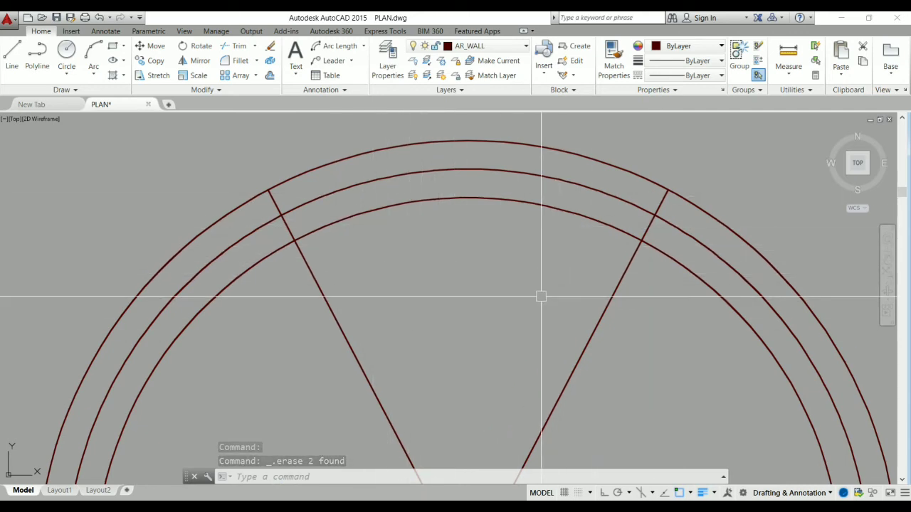
Trim the slanted line ends and the middle and inner arcs between them to open the window gap.
{"action": "type", "text": "tr"}
{"action": "key", "text": "Return"}
{"action": "key", "text": "Return"}
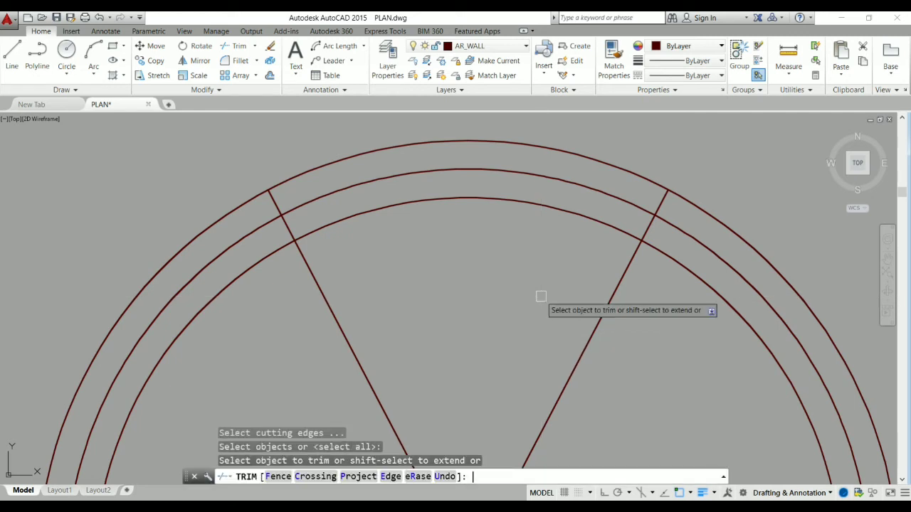
{"action": "left_click_drag", "start_coordinate": [541, 301], "coordinate": [635, 378]}
{"action": "left_click", "coordinate": [635, 378]}
{"action": "left_click", "coordinate": [375, 316]}
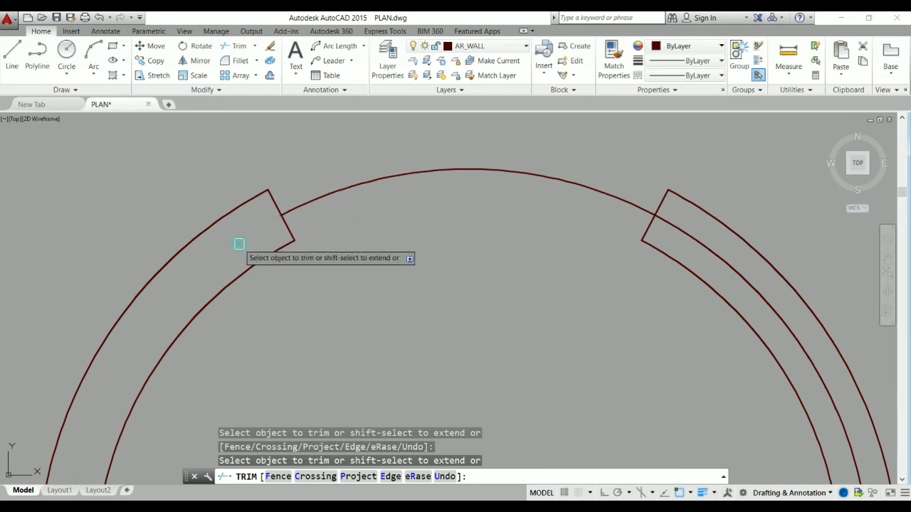
{"action": "left_click", "coordinate": [704, 241]}
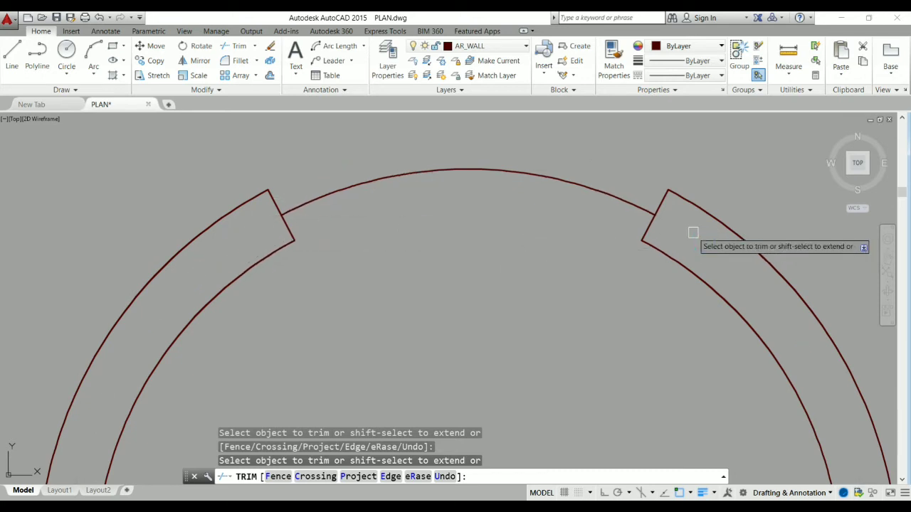
{"action": "scroll", "coordinate": [602, 178], "scroll_direction": "down", "scroll_amount": 5}
{"action": "scroll", "coordinate": [605, 149], "scroll_direction": "up", "scroll_amount": 5}
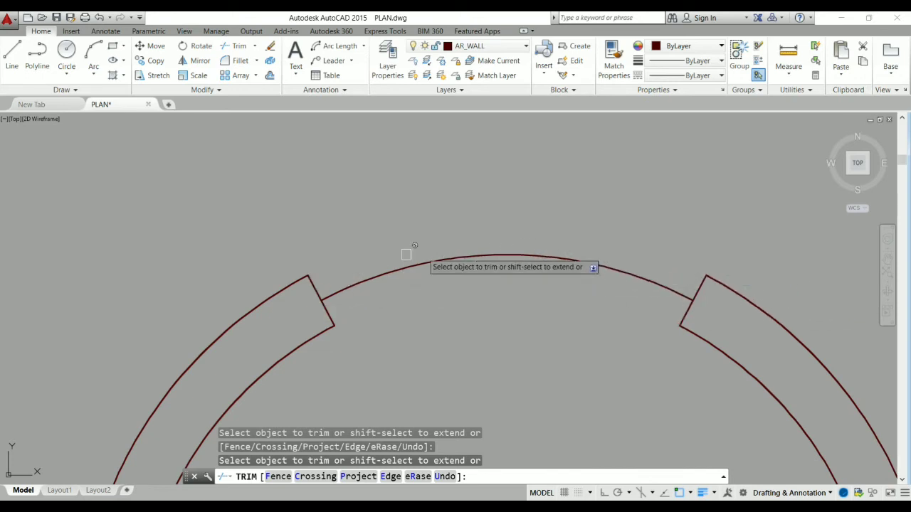
{"action": "key", "text": "Escape"}
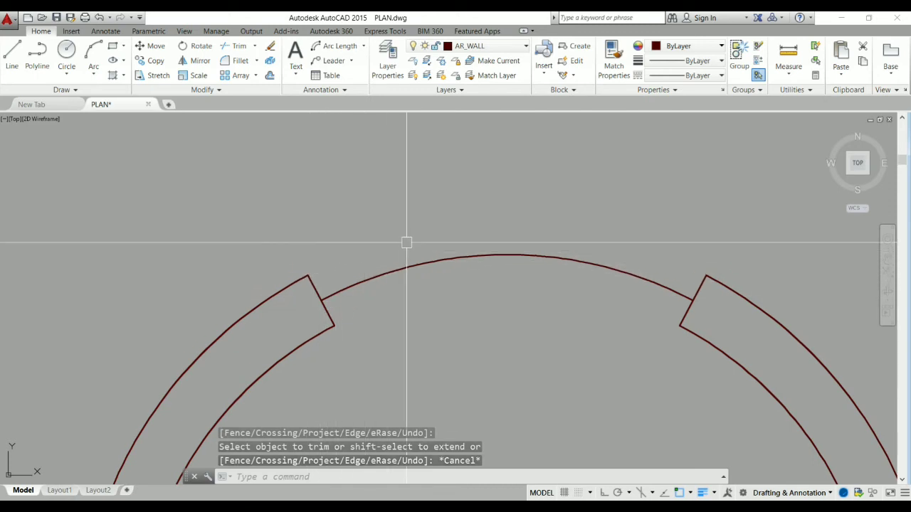
Offset the arc spanning the round wall's opening 115 to both sides.
{"action": "type", "text": "o"}
{"action": "key", "text": "Return"}
{"action": "type", "text": "115"}
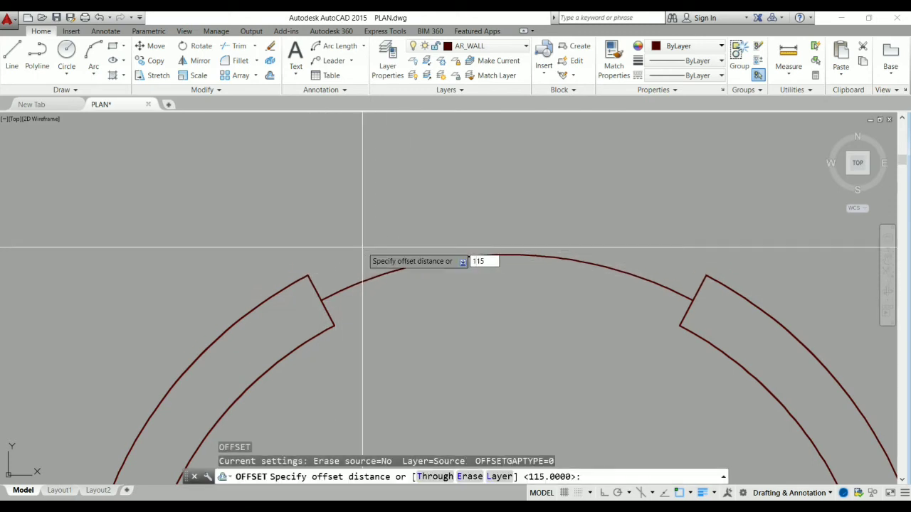
{"action": "key", "text": "Return"}
{"action": "left_click", "coordinate": [370, 269]}
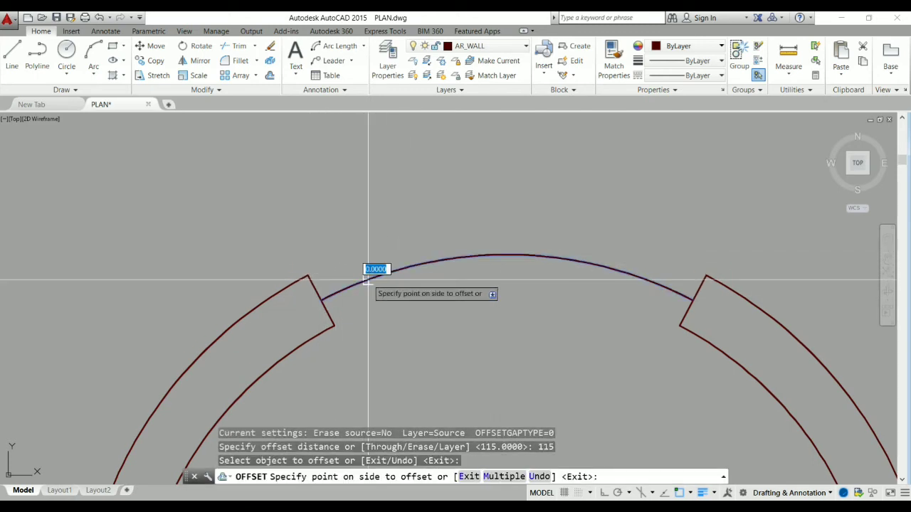
{"action": "left_click", "coordinate": [326, 218]}
{"action": "left_click", "coordinate": [358, 265]}
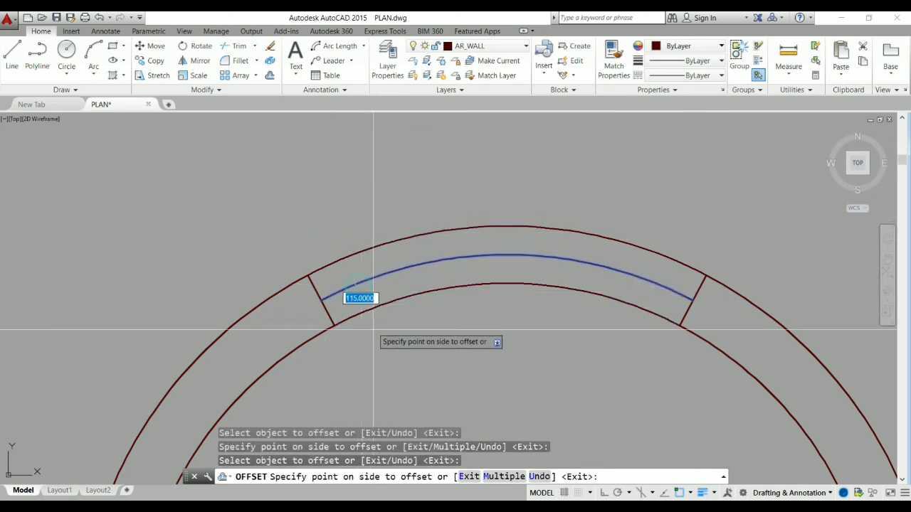
{"action": "left_click", "coordinate": [371, 328]}
{"action": "key", "text": "Escape"}
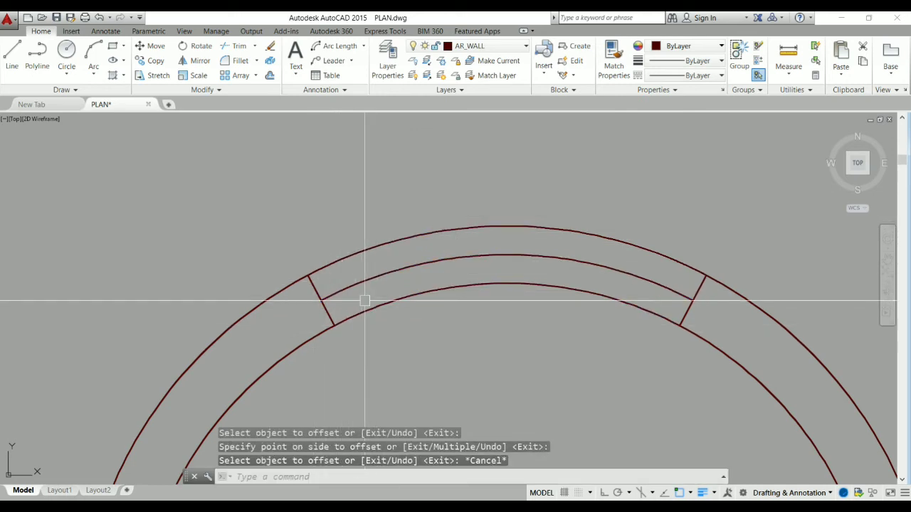
Match the red sill line's properties onto the outer and inner offset arcs.
{"action": "scroll", "coordinate": [364, 300], "scroll_direction": "down", "scroll_amount": 2}
{"action": "scroll", "coordinate": [484, 271], "scroll_direction": "down", "scroll_amount": 2}
{"action": "scroll", "coordinate": [470, 263], "scroll_direction": "down", "scroll_amount": 3}
{"action": "type", "text": "ma"}
{"action": "key", "text": "Return"}
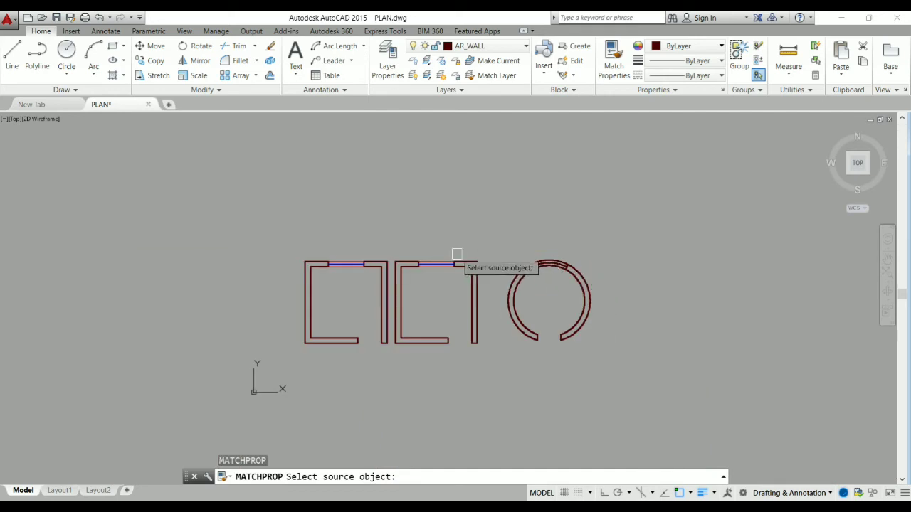
{"action": "scroll", "coordinate": [427, 274], "scroll_direction": "up", "scroll_amount": 4}
{"action": "left_click", "coordinate": [327, 288]}
{"action": "scroll", "coordinate": [627, 335], "scroll_direction": "down", "scroll_amount": 2}
{"action": "scroll", "coordinate": [565, 331], "scroll_direction": "up", "scroll_amount": 3}
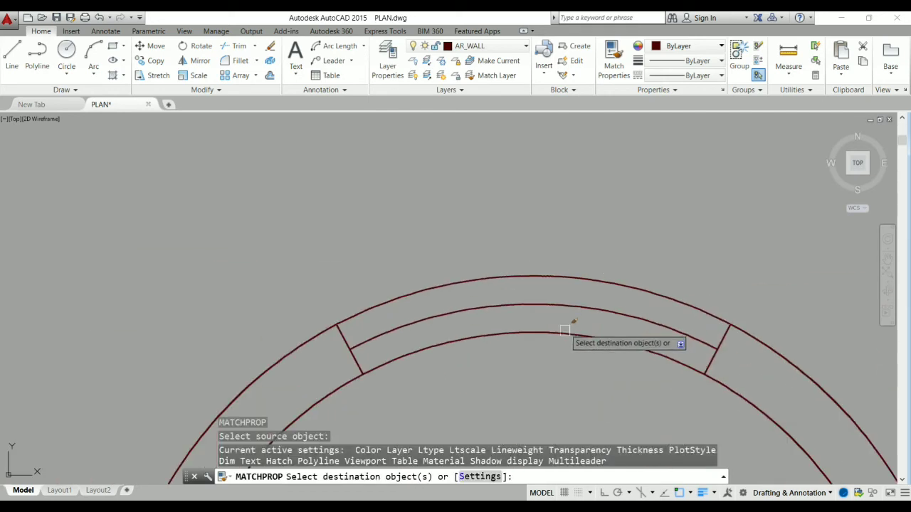
{"action": "left_click", "coordinate": [562, 329]}
{"action": "left_click", "coordinate": [563, 278]}
{"action": "key", "text": "Escape"}
Delete the middle arc and offset both sill arcs 100 toward the opening's middle.
{"action": "left_click", "coordinate": [563, 306]}
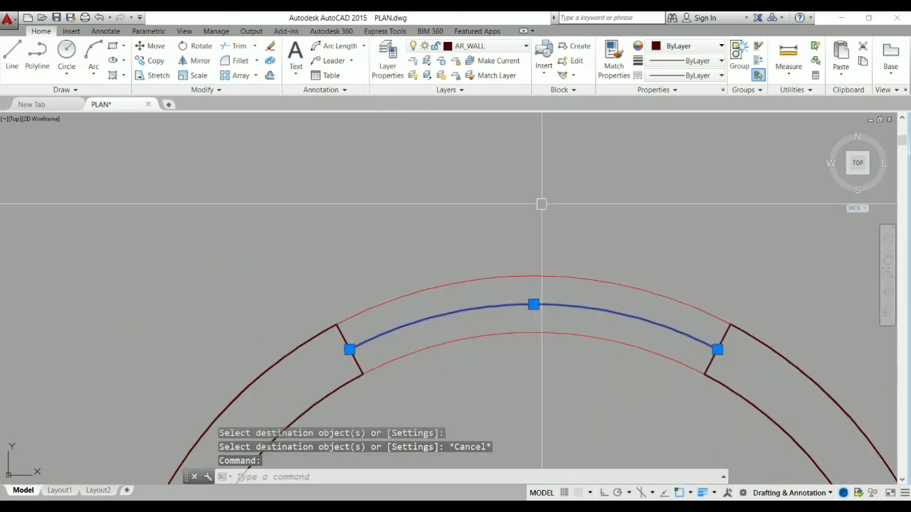
{"action": "key", "text": "Delete"}
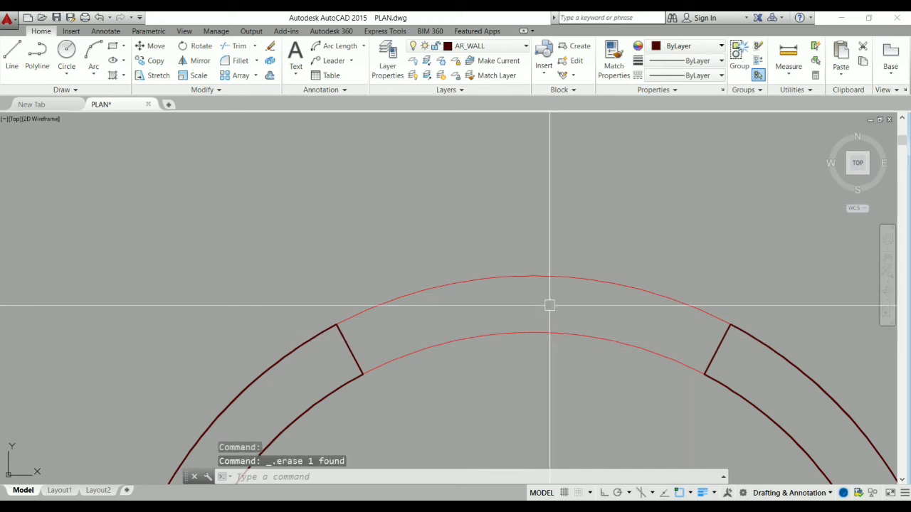
{"action": "type", "text": "o"}
{"action": "key", "text": "Return"}
{"action": "type", "text": "100"}
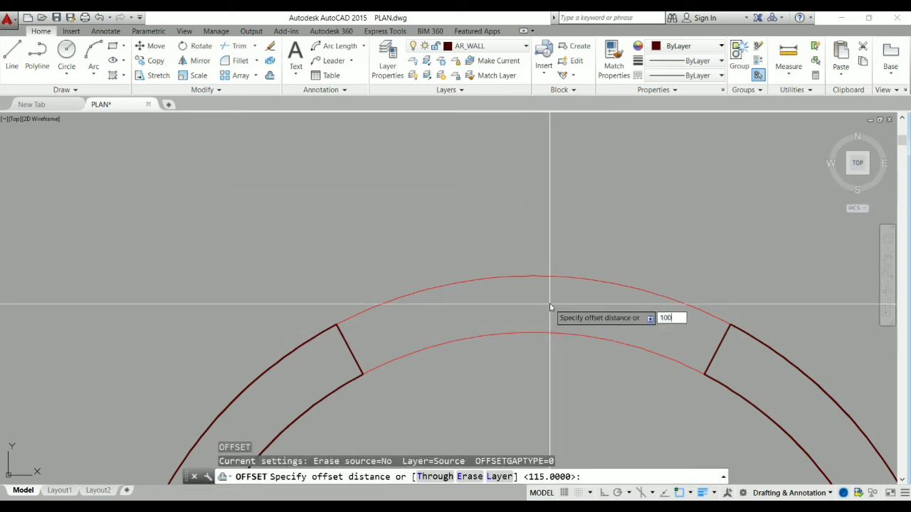
{"action": "key", "text": "Return"}
{"action": "left_click", "coordinate": [537, 279]}
{"action": "left_click", "coordinate": [536, 299]}
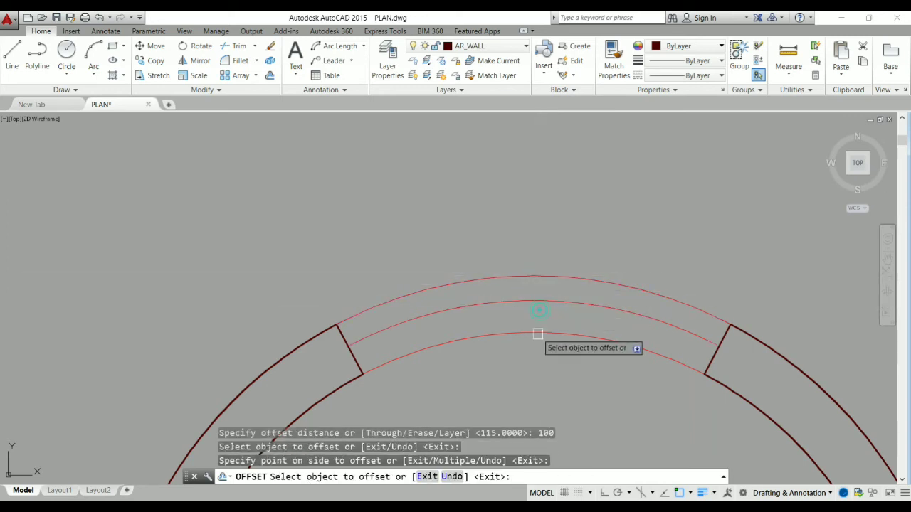
{"action": "left_click", "coordinate": [535, 308]}
{"action": "left_click", "coordinate": [534, 321]}
{"action": "key", "text": "Escape"}
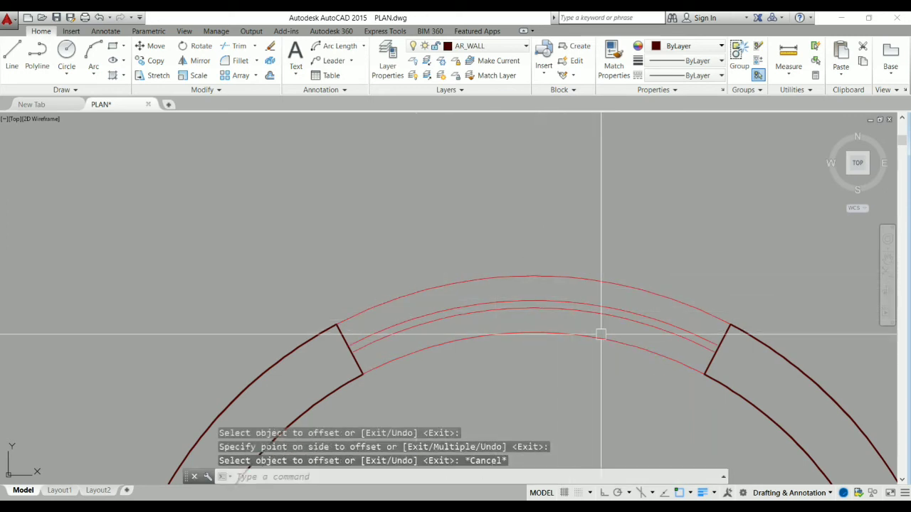
Match the blue window line's properties onto the two new inner arcs with MATCHPROP.
{"action": "type", "text": "ma"}
{"action": "key", "text": "Return"}
{"action": "scroll", "coordinate": [570, 252], "scroll_direction": "down", "scroll_amount": 6}
{"action": "scroll", "coordinate": [278, 259], "scroll_direction": "up", "scroll_amount": 3}
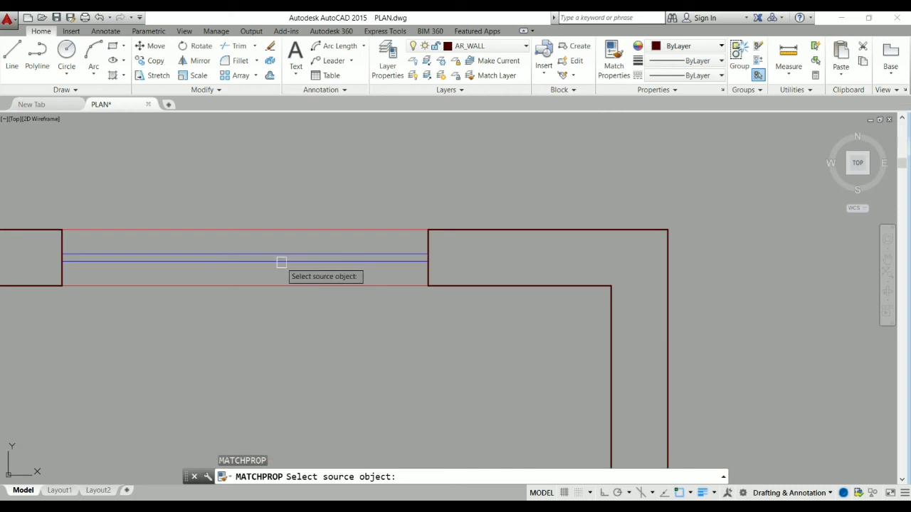
{"action": "left_click", "coordinate": [279, 258]}
{"action": "scroll", "coordinate": [279, 259], "scroll_direction": "down", "scroll_amount": 3}
{"action": "scroll", "coordinate": [492, 195], "scroll_direction": "up", "scroll_amount": 5}
{"action": "scroll", "coordinate": [492, 196], "scroll_direction": "up", "scroll_amount": 2}
{"action": "left_click", "coordinate": [524, 159]}
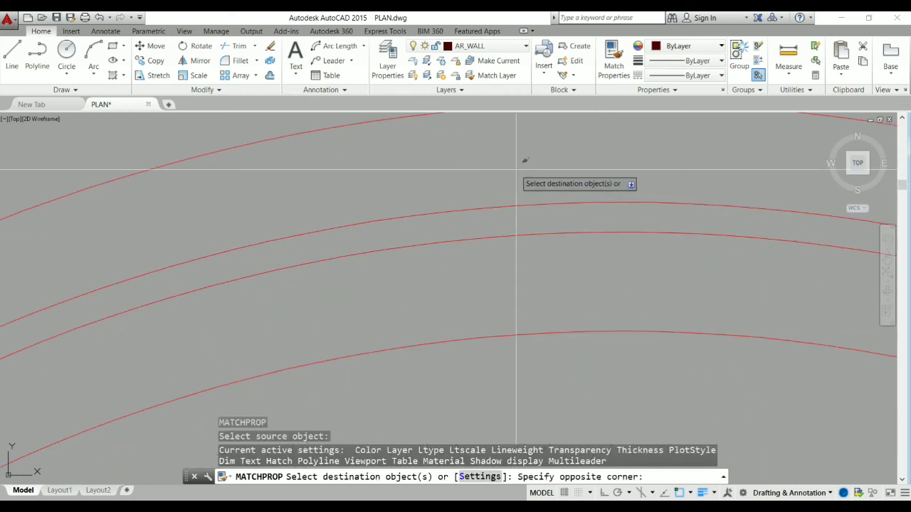
{"action": "left_click", "coordinate": [484, 230]}
{"action": "left_click", "coordinate": [463, 220]}
{"action": "scroll", "coordinate": [508, 171], "scroll_direction": "down", "scroll_amount": 4}
{"action": "key", "text": "Escape"}
{"action": "scroll", "coordinate": [508, 171], "scroll_direction": "down", "scroll_amount": 2}
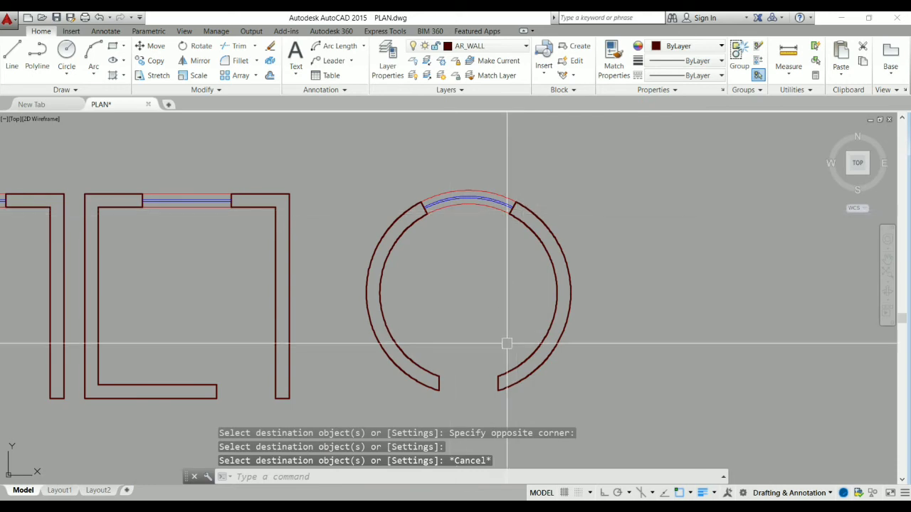
{"action": "scroll", "coordinate": [448, 309], "scroll_direction": "down", "scroll_amount": 5}
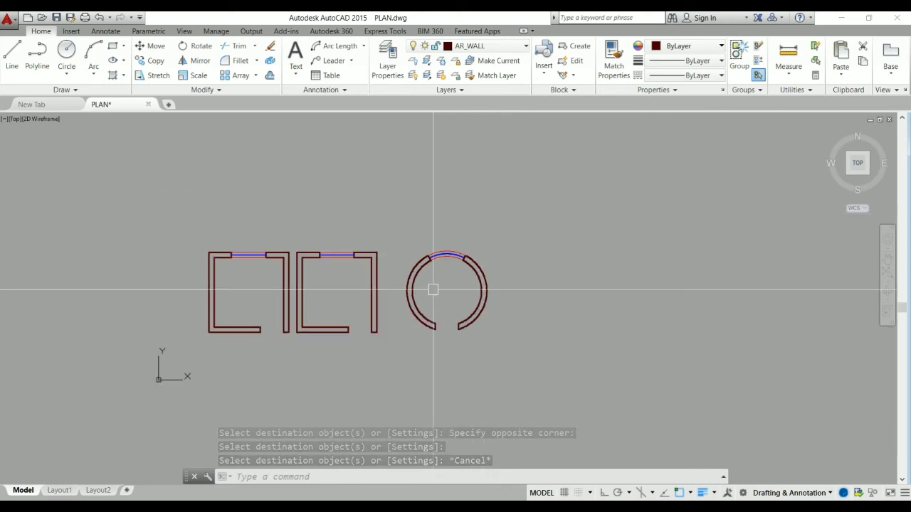
{"action": "scroll", "coordinate": [484, 284], "scroll_direction": "up", "scroll_amount": 4}
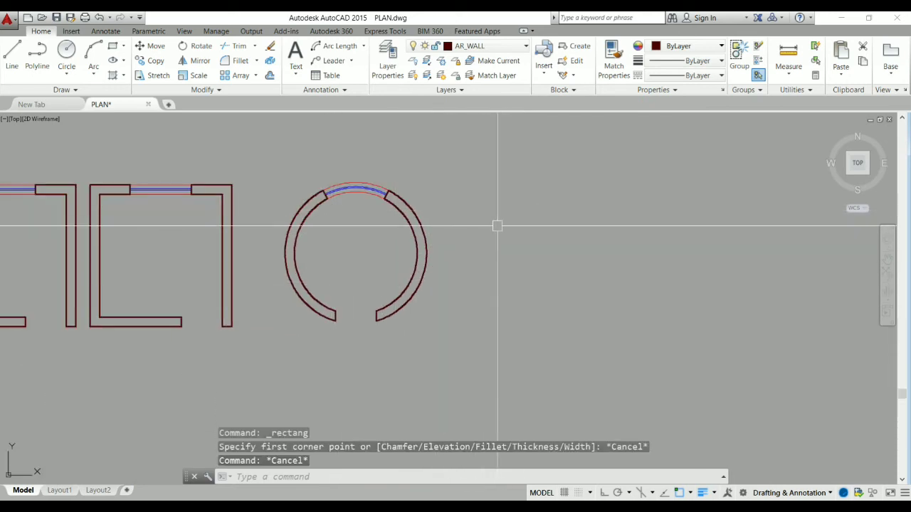
{"action": "scroll", "coordinate": [472, 254], "scroll_direction": "up", "scroll_amount": 4}
{"action": "scroll", "coordinate": [294, 128], "scroll_direction": "down", "scroll_amount": 5}
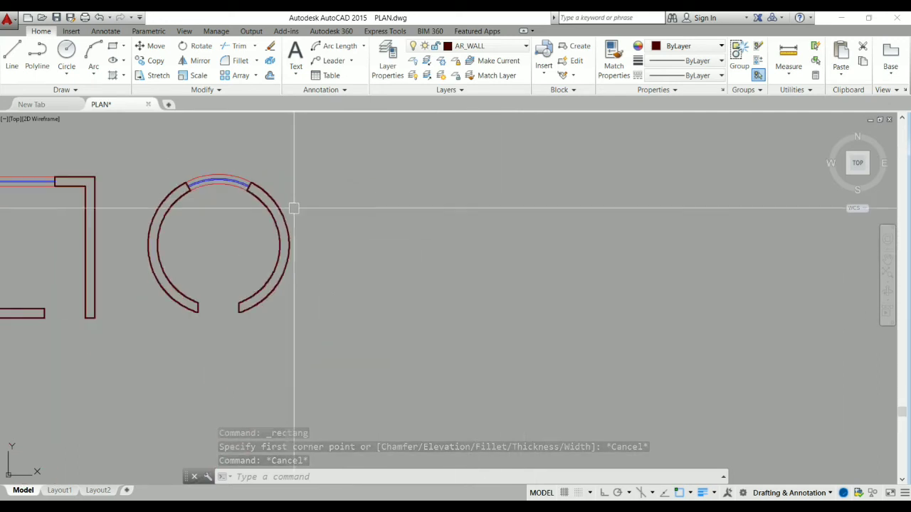
{"action": "scroll", "coordinate": [446, 244], "scroll_direction": "up", "scroll_amount": 3}
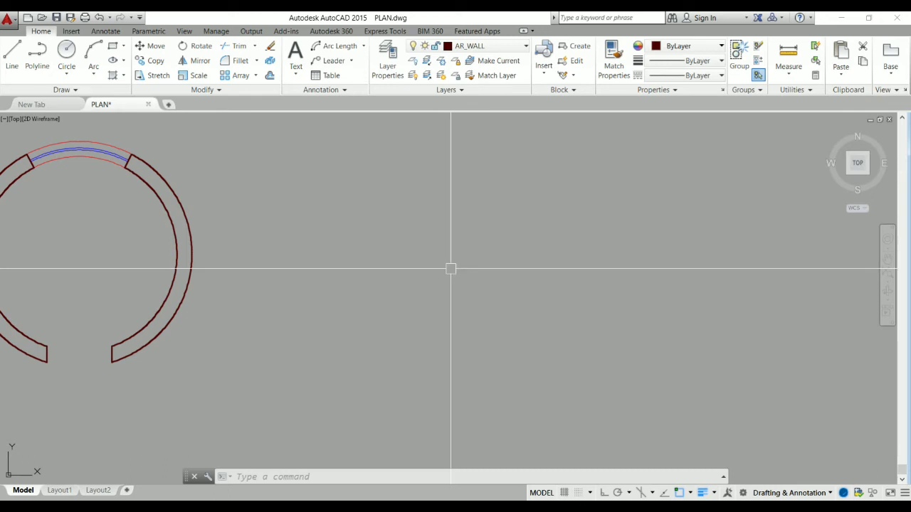
{"action": "type", "text": "c"}
Draw a 3000-diameter circle to the right of the round room.
{"action": "key", "text": "Return"}
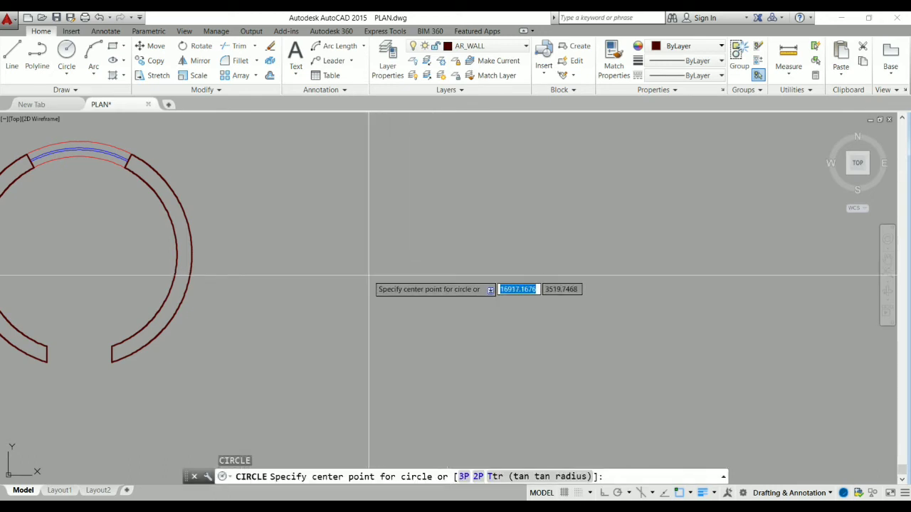
{"action": "left_click", "coordinate": [369, 275]}
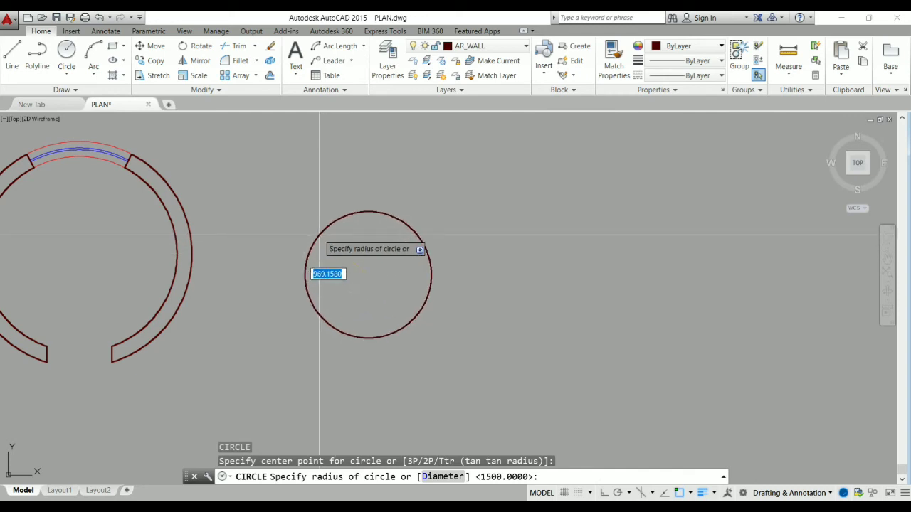
{"action": "type", "text": "d"}
{"action": "key", "text": "Return"}
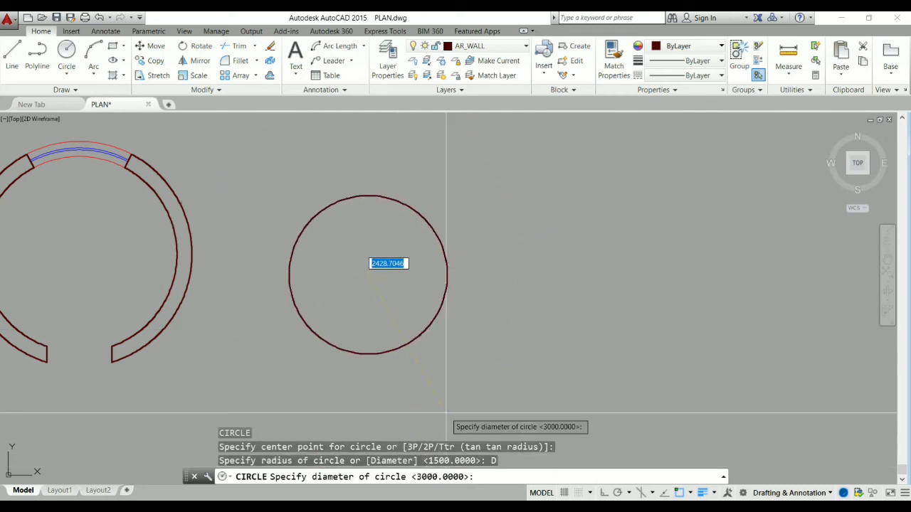
{"action": "type", "text": "3000"}
{"action": "key", "text": "Return"}
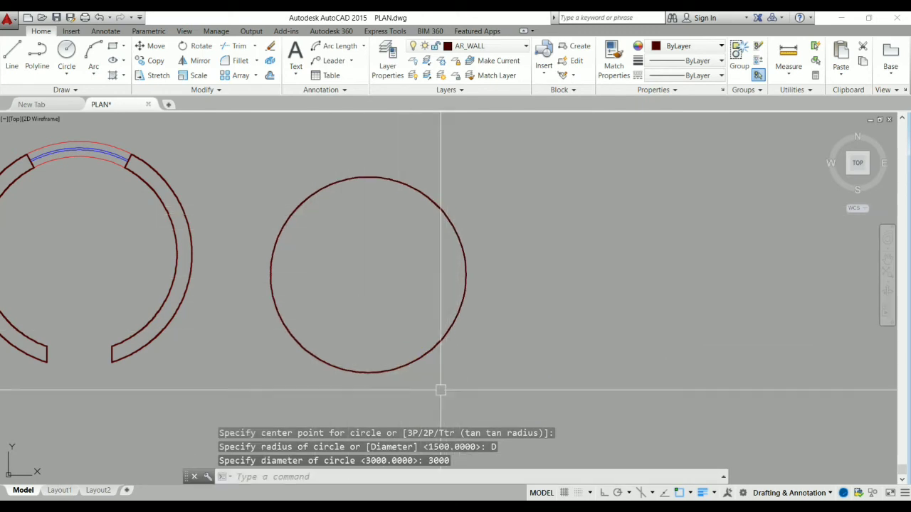
Set the new circle's object colour to Blue and deselect it.
{"action": "scroll", "coordinate": [308, 224], "scroll_direction": "down", "scroll_amount": 2}
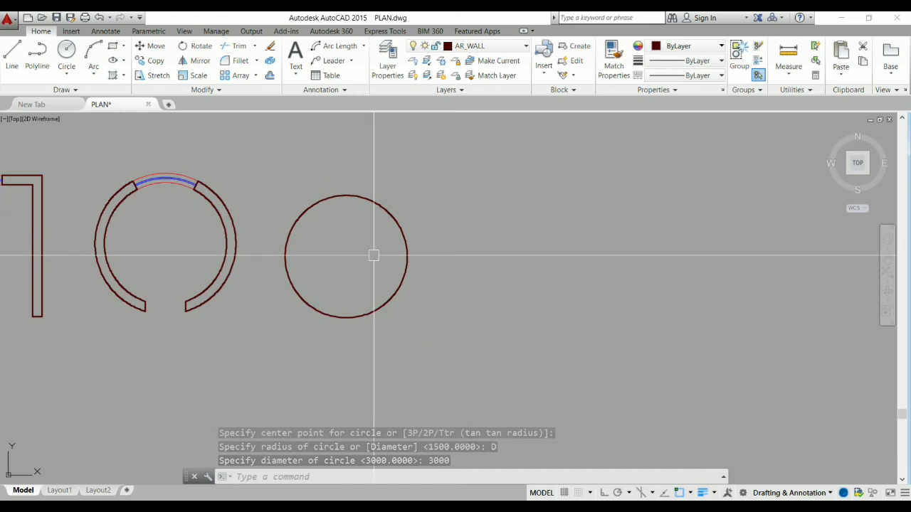
{"action": "scroll", "coordinate": [308, 225], "scroll_direction": "down", "scroll_amount": 1}
{"action": "left_click", "coordinate": [390, 213]}
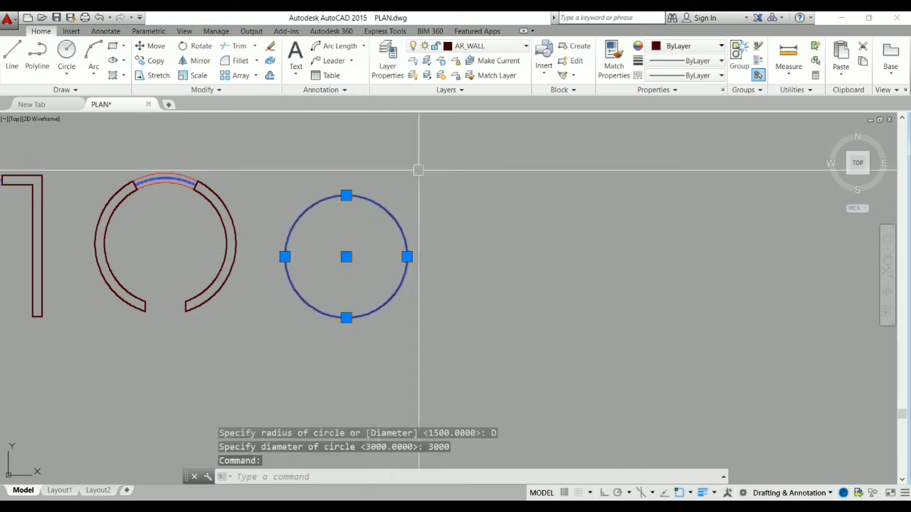
{"action": "scroll", "coordinate": [355, 202], "scroll_direction": "up", "scroll_amount": 4}
{"action": "scroll", "coordinate": [441, 183], "scroll_direction": "down", "scroll_amount": 2}
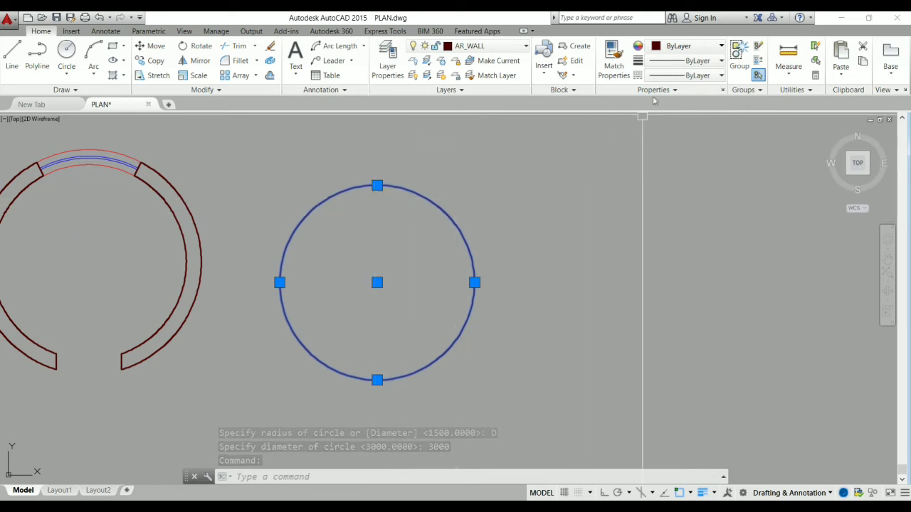
{"action": "left_click", "coordinate": [701, 46]}
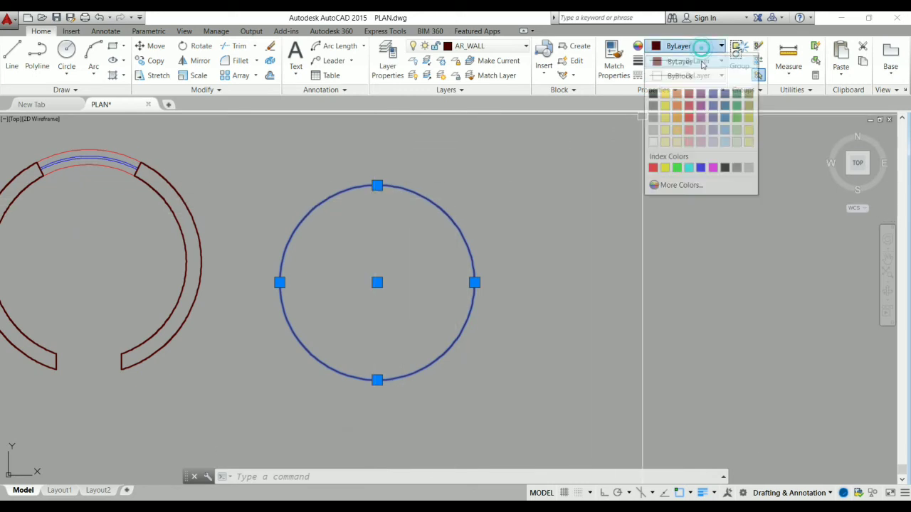
{"action": "left_click", "coordinate": [701, 170]}
{"action": "key", "text": "Escape"}
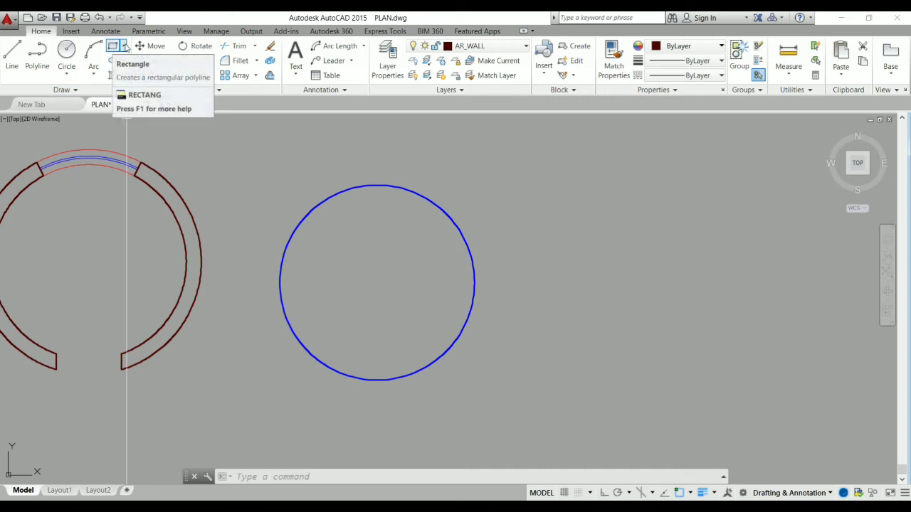
Start a Polygon from the Rectangle drop-down with 5 sides, centred on the circle's centre.
{"action": "left_click", "coordinate": [124, 46]}
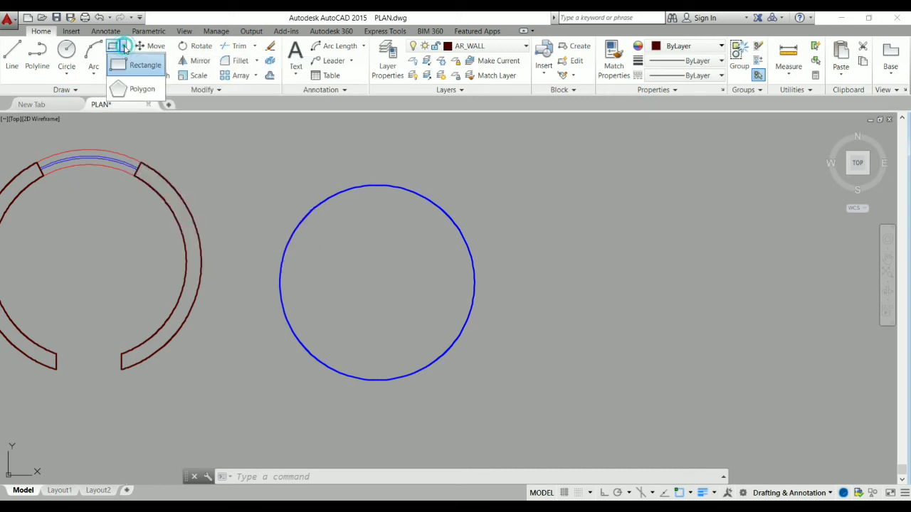
{"action": "left_click", "coordinate": [139, 93]}
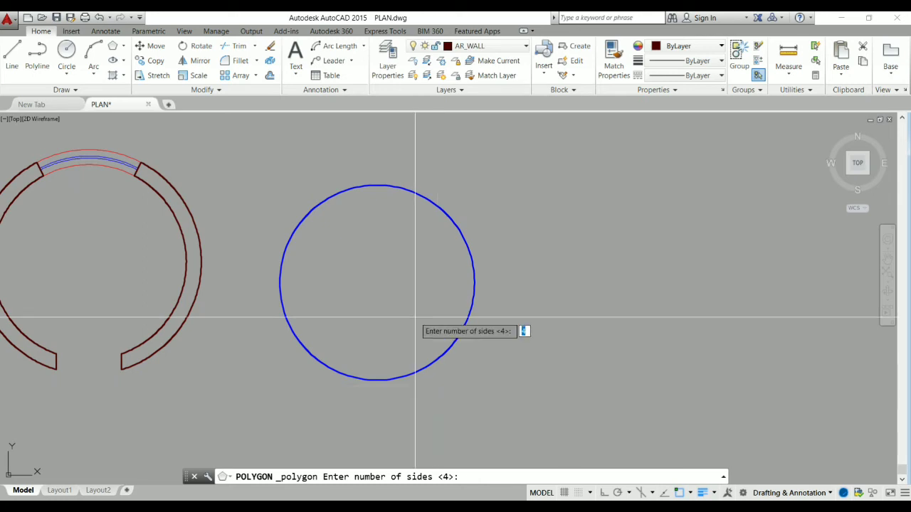
{"action": "type", "text": "5"}
{"action": "key", "text": "Return"}
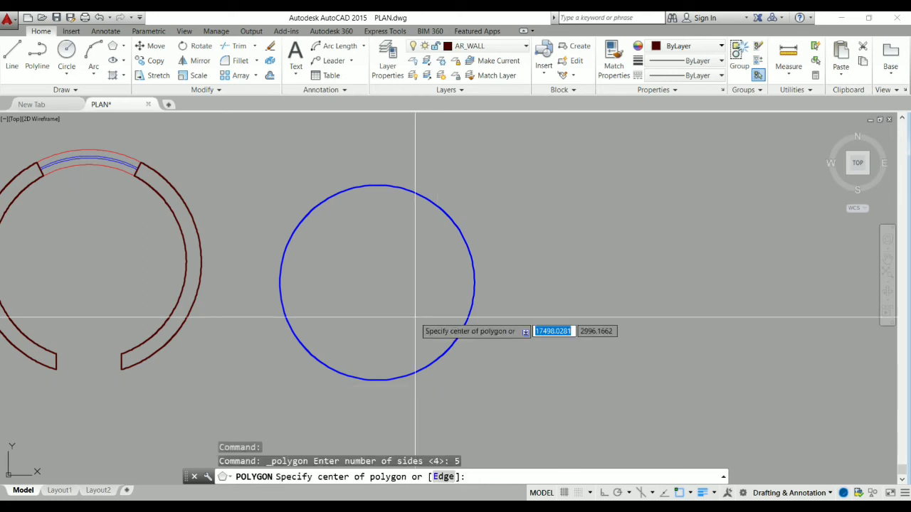
{"action": "left_click", "coordinate": [378, 284]}
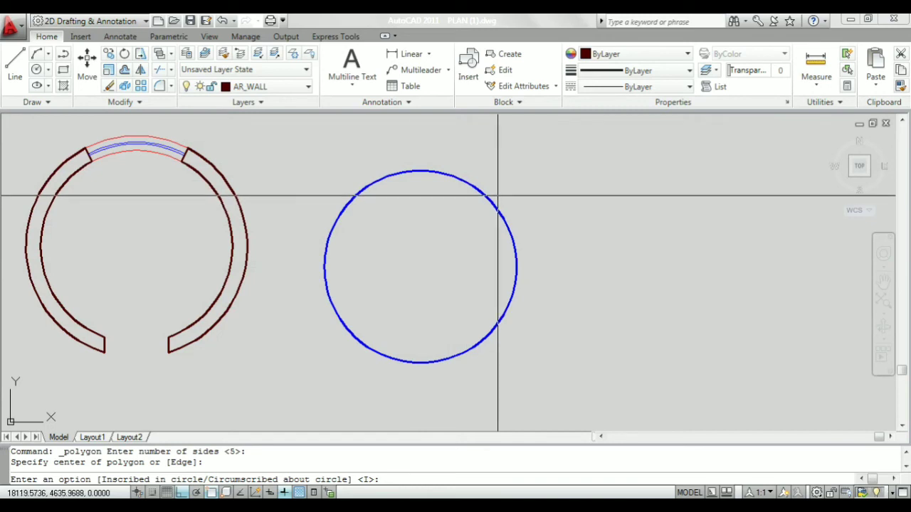
Choose Inscribed in circle and put the pentagon's top vertex on the circle's top quadrant.
{"action": "key", "text": "Return"}
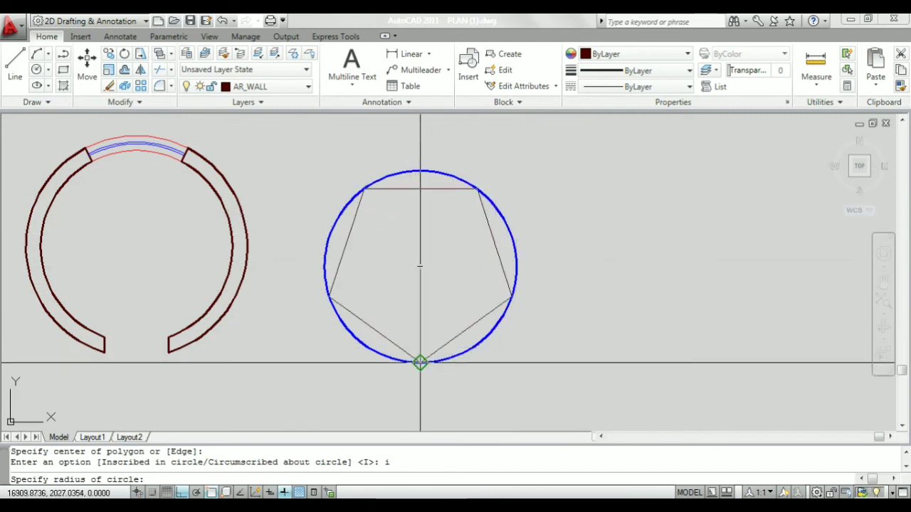
{"action": "left_click", "coordinate": [420, 170]}
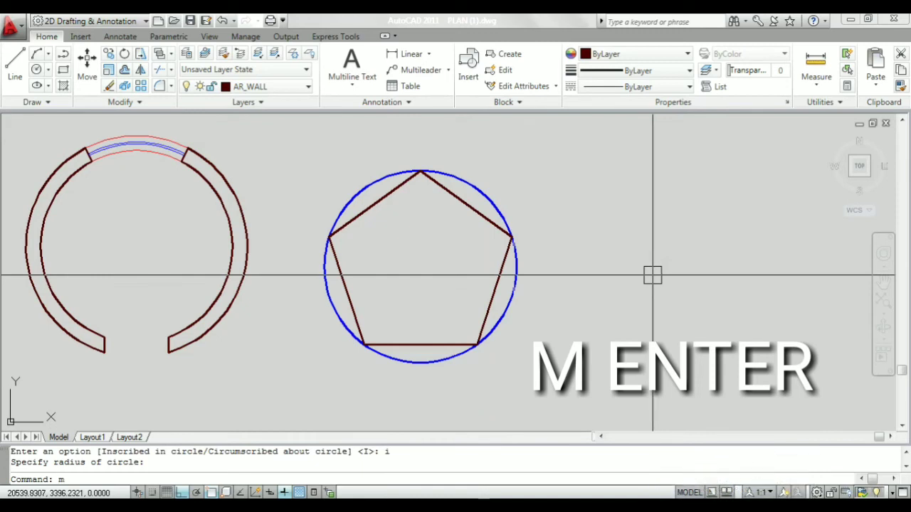
Move the blue circle horizontally to the right, clear of the pentagon.
{"action": "key", "text": "Return"}
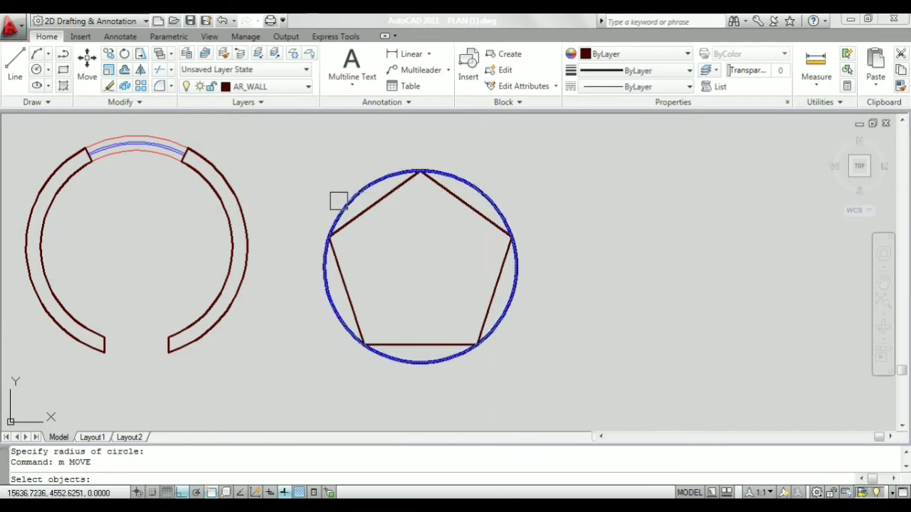
{"action": "left_click", "coordinate": [473, 188]}
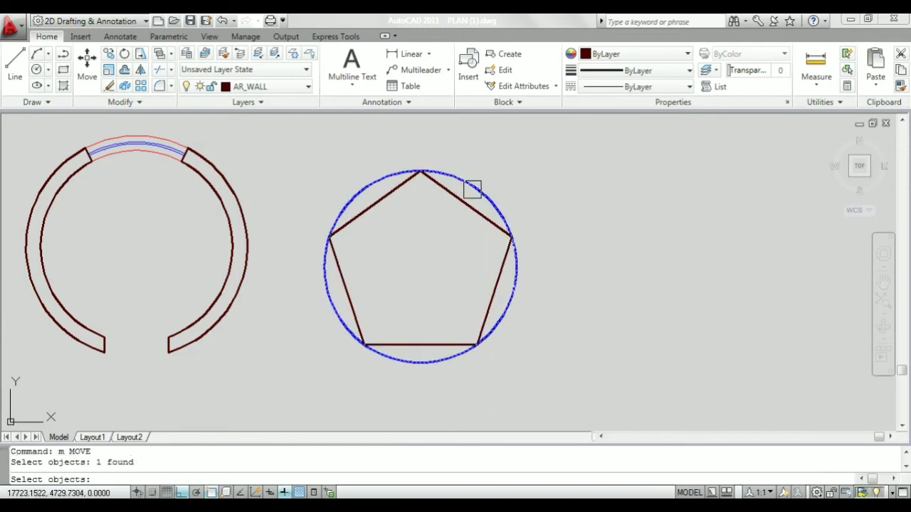
{"action": "key", "text": "Return"}
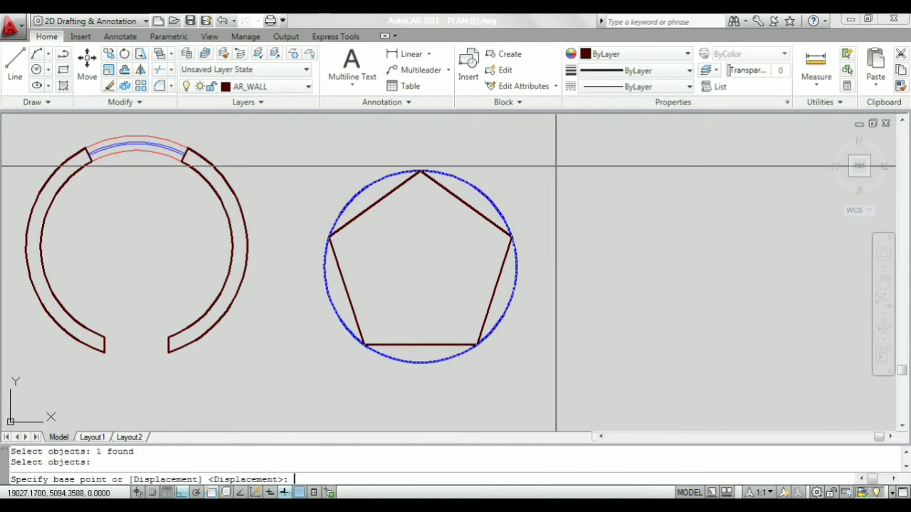
{"action": "left_click", "coordinate": [511, 163]}
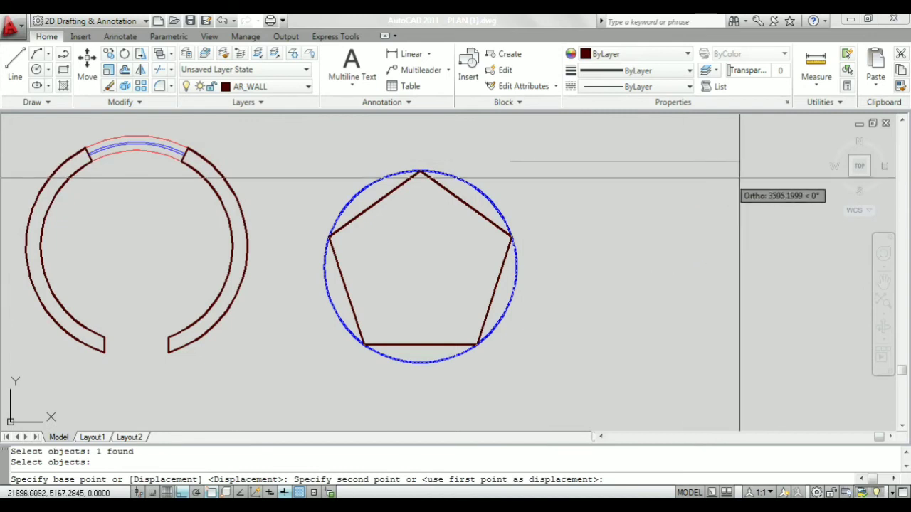
{"action": "left_click", "coordinate": [760, 178]}
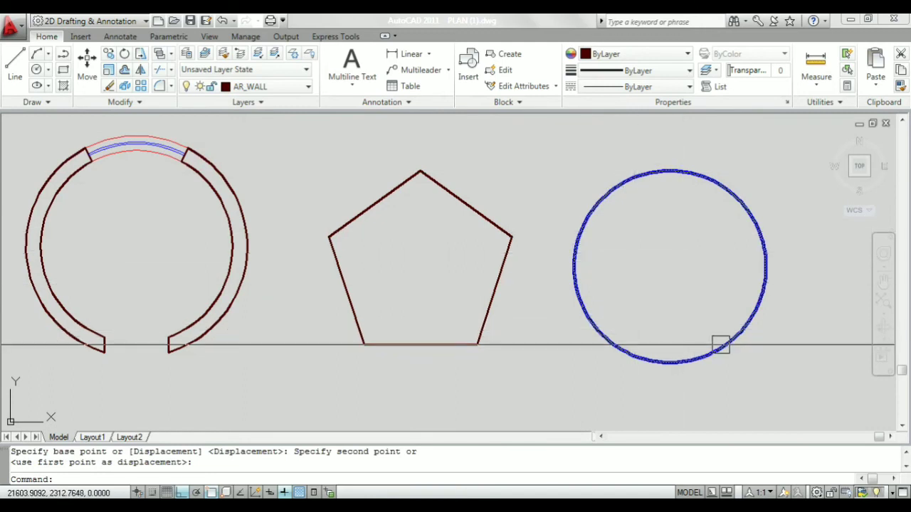
{"action": "scroll", "coordinate": [448, 274], "scroll_direction": "down", "scroll_amount": 3}
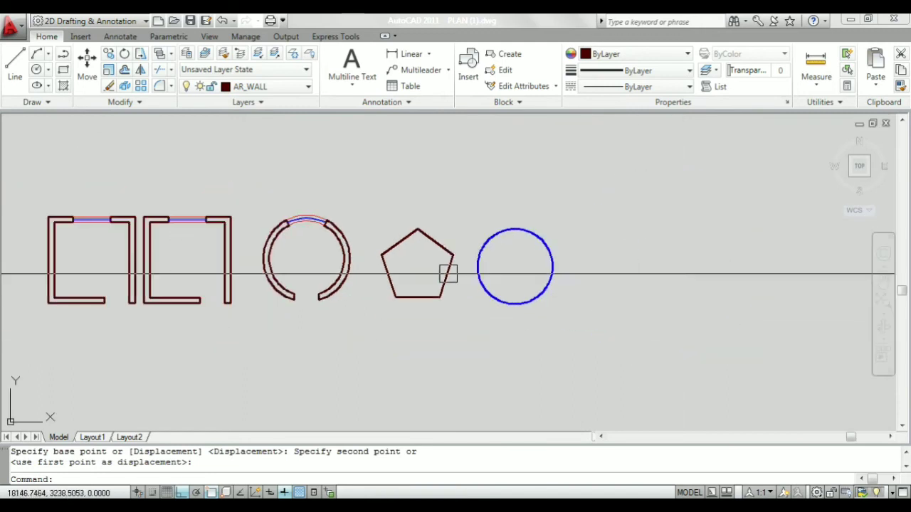
{"action": "scroll", "coordinate": [538, 286], "scroll_direction": "up", "scroll_amount": 3}
{"action": "type", "text": "po"}
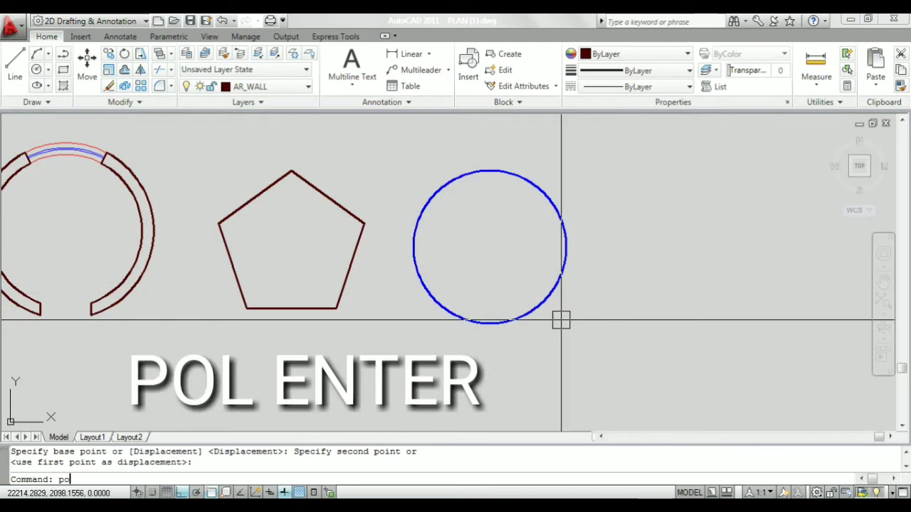
Draw a six-sided polygon circumscribed about the blue circle, sized at its top quadrant.
{"action": "type", "text": "l"}
{"action": "key", "text": "Return"}
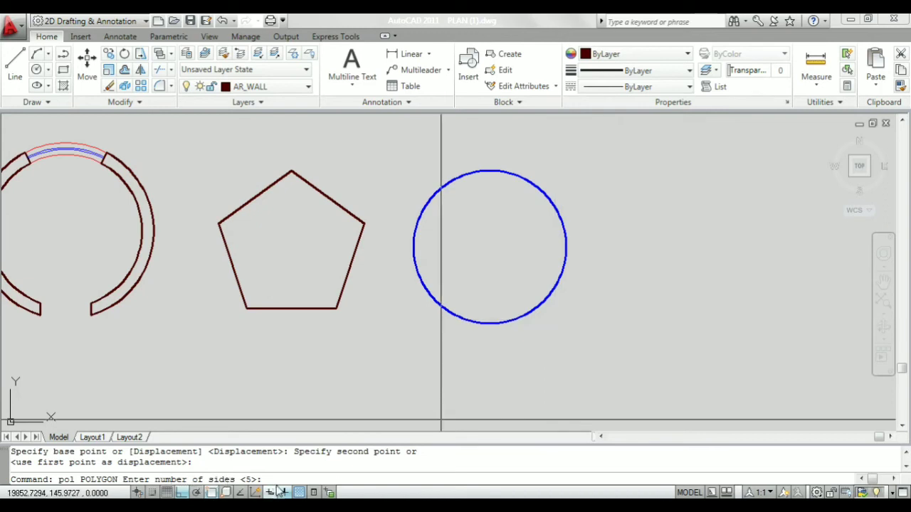
{"action": "key", "text": "Return"}
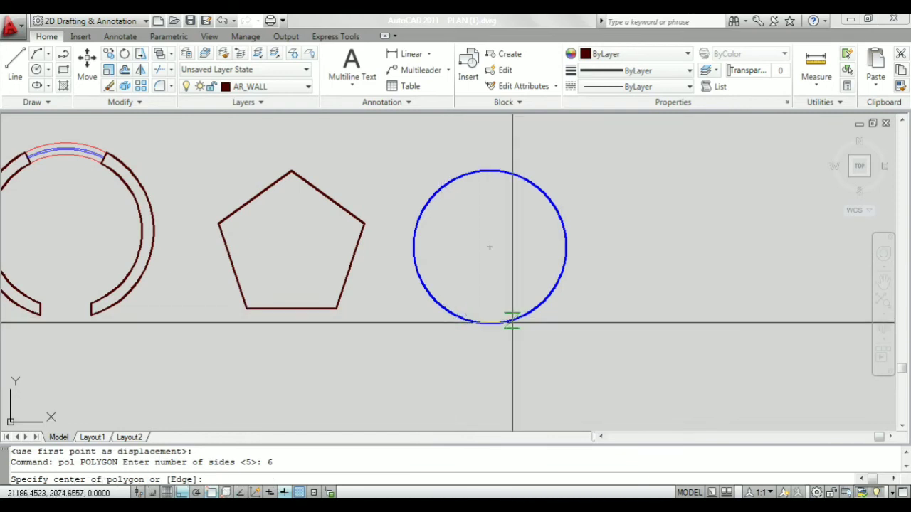
{"action": "left_click", "coordinate": [489, 247]}
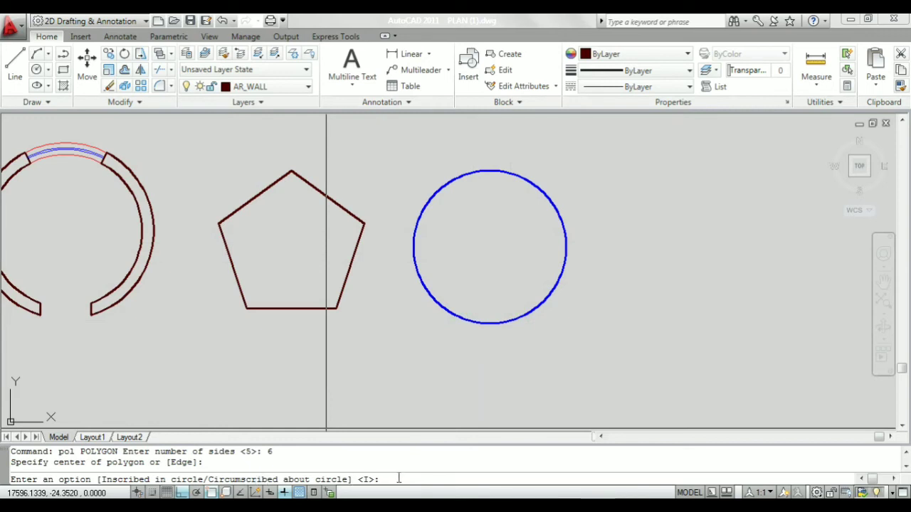
{"action": "type", "text": "c"}
{"action": "key", "text": "Return"}
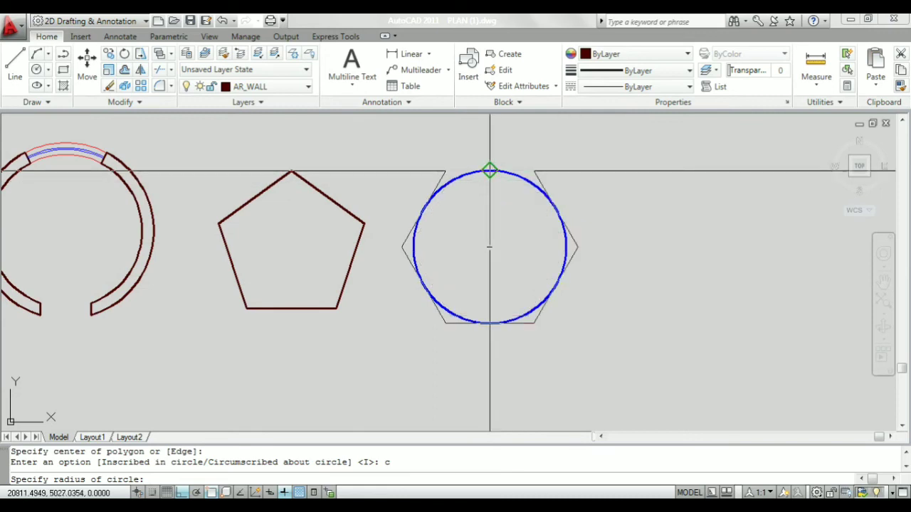
{"action": "scroll", "coordinate": [490, 170], "scroll_direction": "up", "scroll_amount": 1}
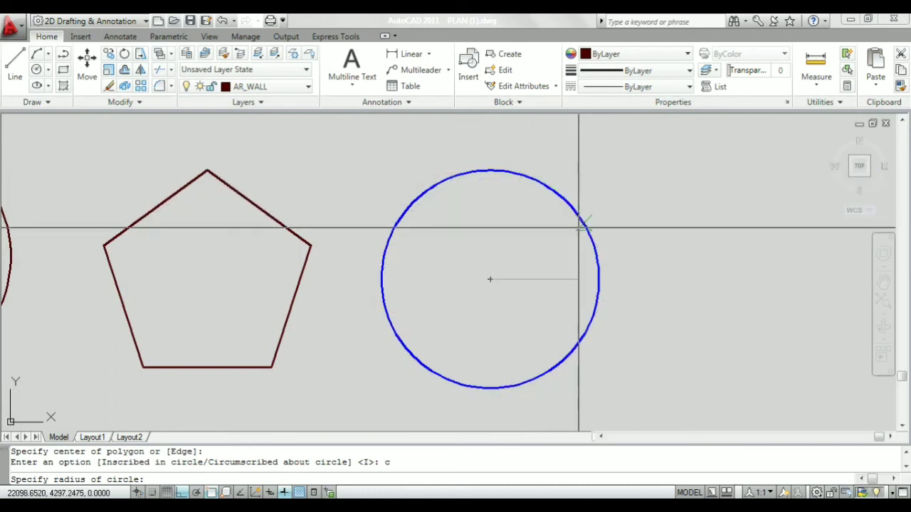
{"action": "left_click", "coordinate": [491, 170]}
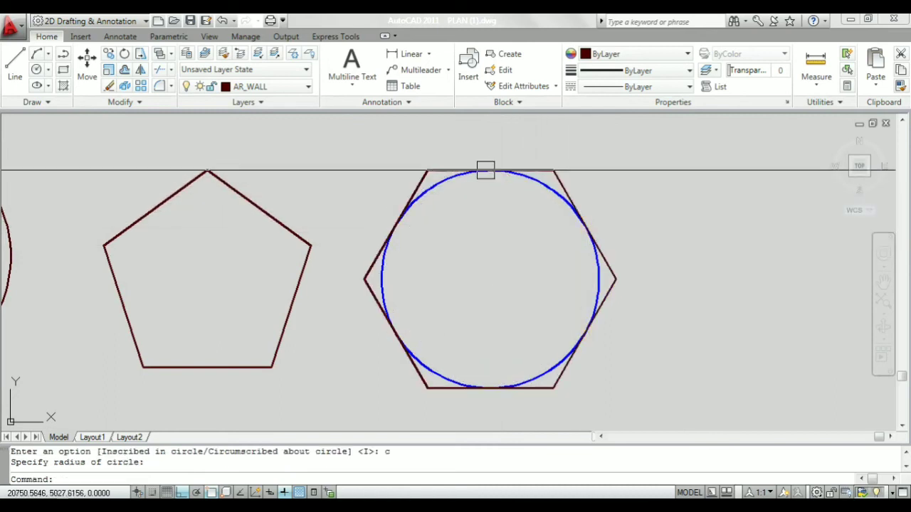
Delete the blue circle, leaving only the hexagon.
{"action": "left_click", "coordinate": [598, 277]}
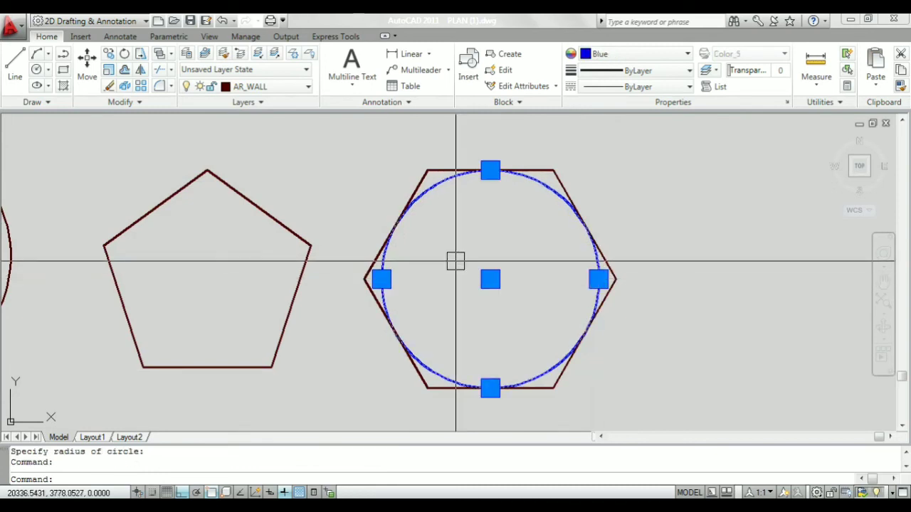
{"action": "key", "text": "Delete"}
{"action": "scroll", "coordinate": [573, 246], "scroll_direction": "down", "scroll_amount": 2}
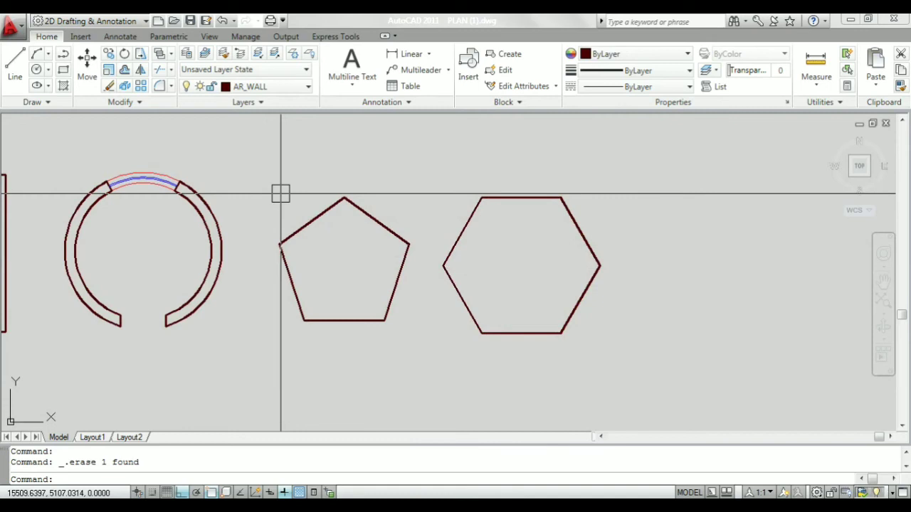
{"action": "type", "text": "c"}
Offset the pentagon and the hexagon 230 outward to form double-line walls.
{"action": "key", "text": "Return"}
{"action": "type", "text": "230"}
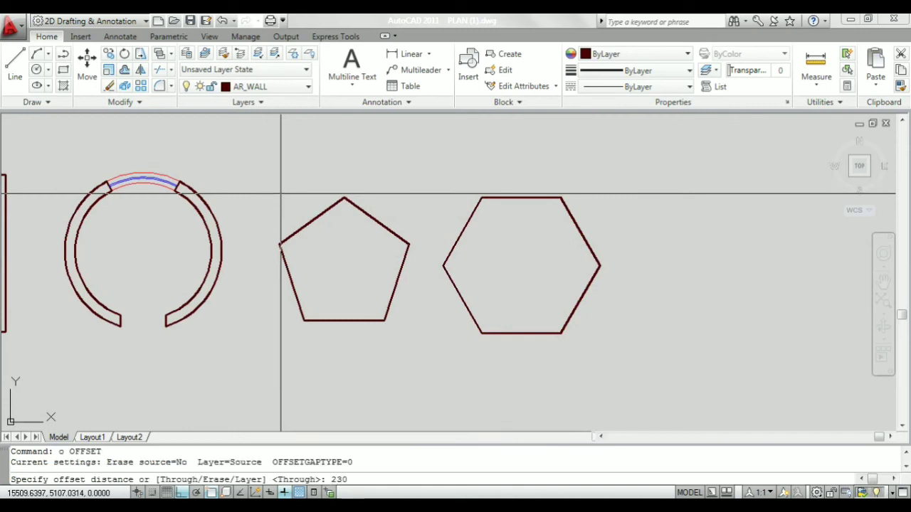
{"action": "key", "text": "Return"}
{"action": "left_click", "coordinate": [302, 227]}
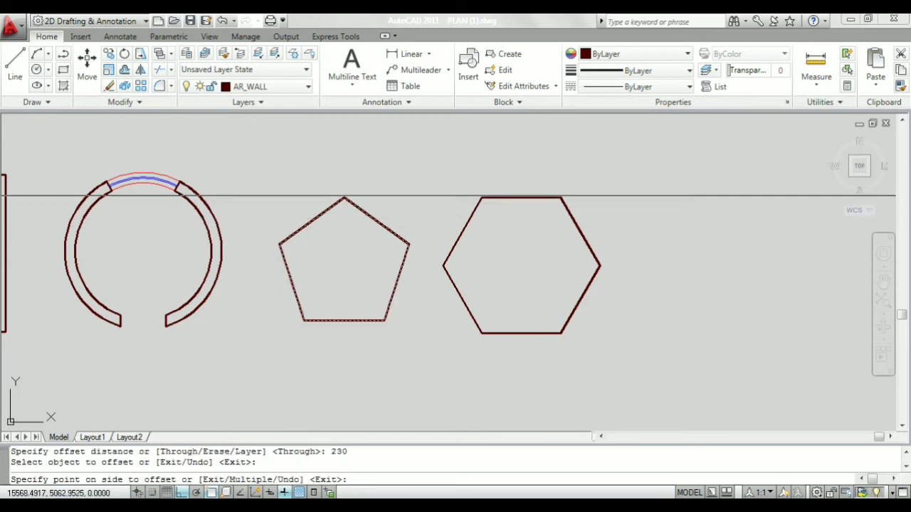
{"action": "left_click", "coordinate": [278, 193]}
{"action": "left_click", "coordinate": [501, 198]}
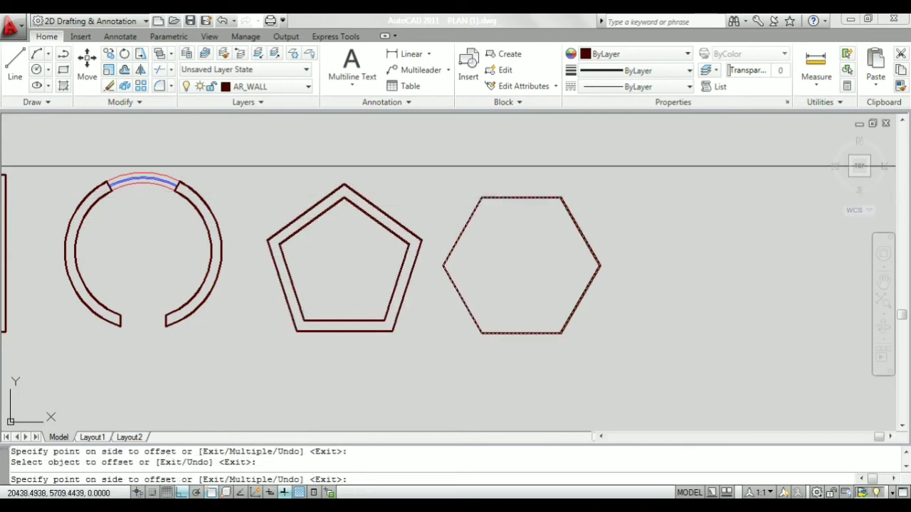
{"action": "left_click", "coordinate": [501, 161]}
{"action": "key", "text": "Escape"}
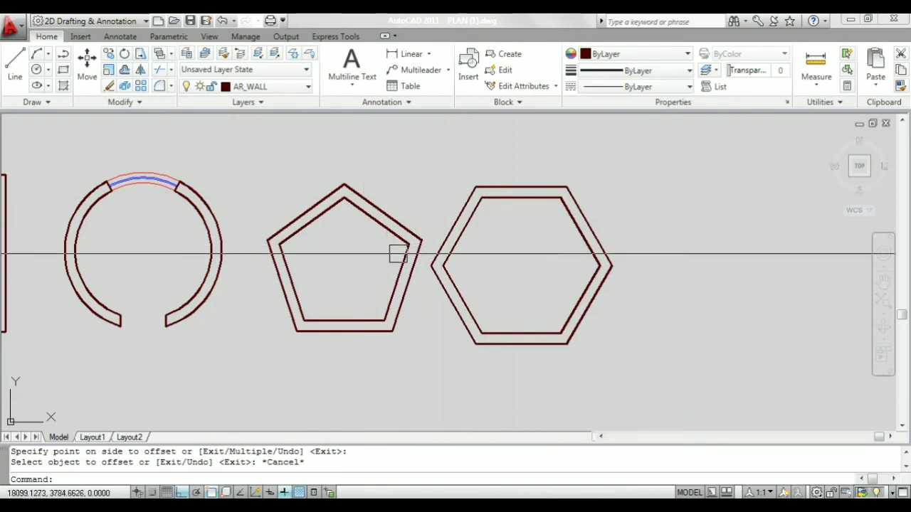
Crossing-select both polygons and EXPLODE them into separate line segments.
{"action": "left_click", "coordinate": [401, 346]}
{"action": "left_click", "coordinate": [361, 301]}
{"action": "left_click", "coordinate": [505, 339]}
{"action": "left_click", "coordinate": [444, 298]}
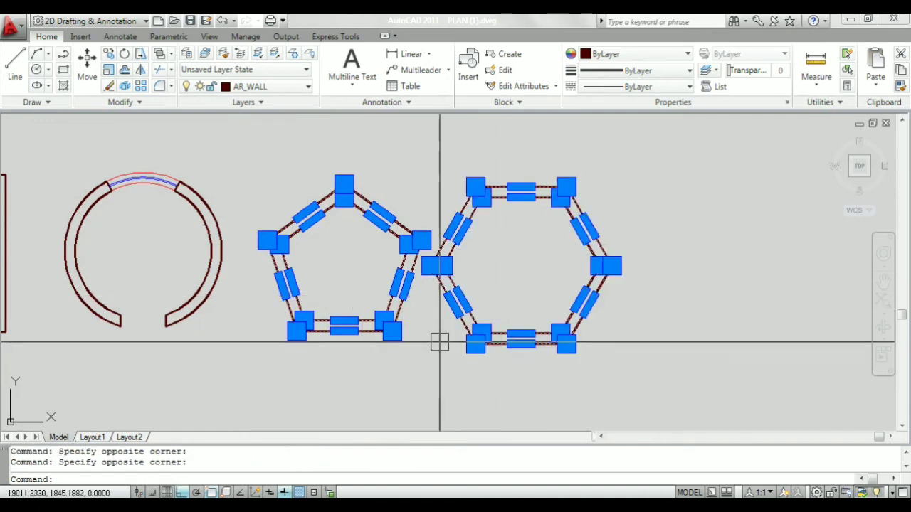
{"action": "key", "text": "Escape"}
{"action": "scroll", "coordinate": [568, 356], "scroll_direction": "up", "scroll_amount": 3}
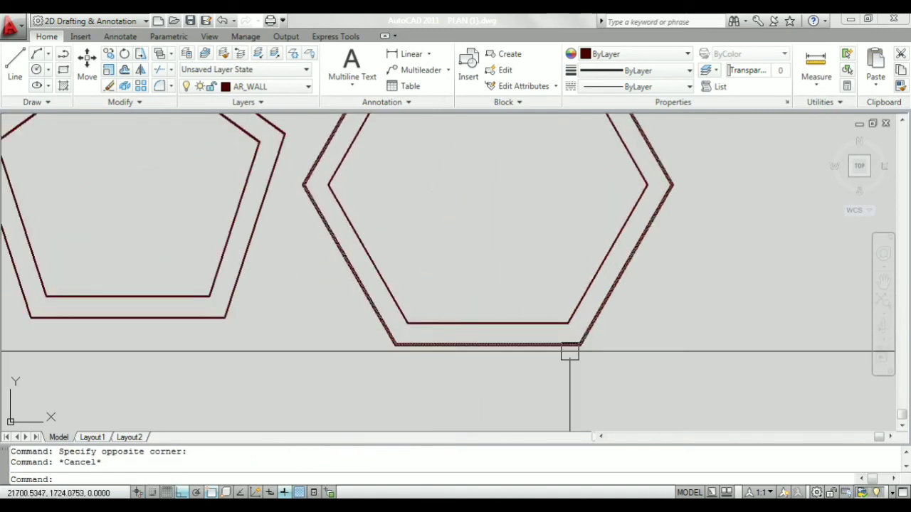
{"action": "scroll", "coordinate": [568, 353], "scroll_direction": "down", "scroll_amount": 2}
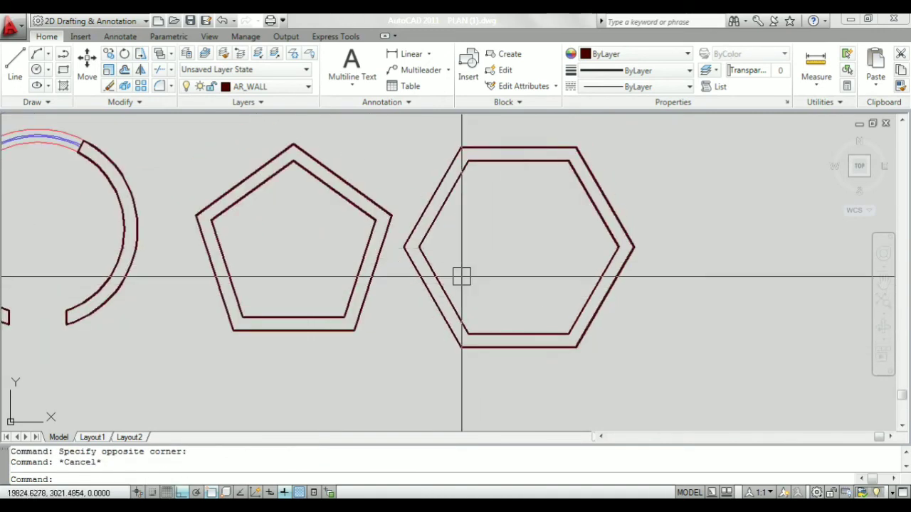
{"action": "left_click", "coordinate": [506, 268]}
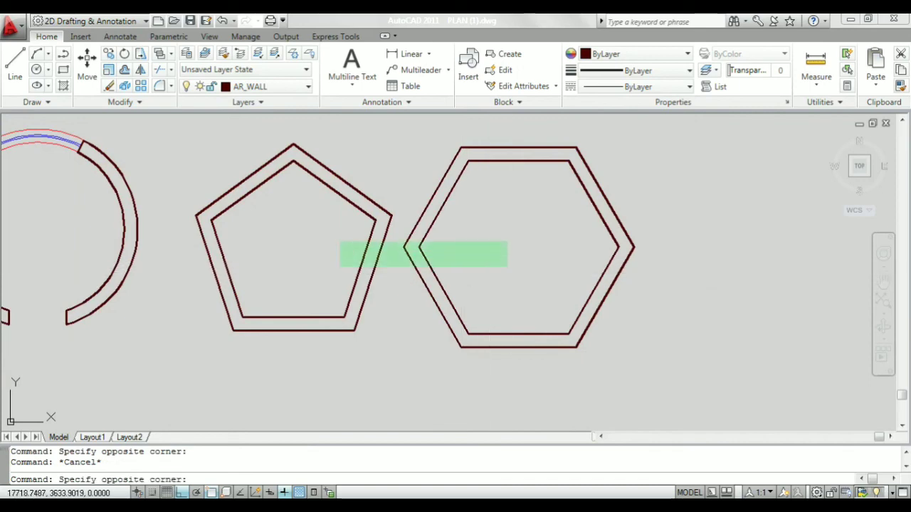
{"action": "left_click", "coordinate": [340, 242]}
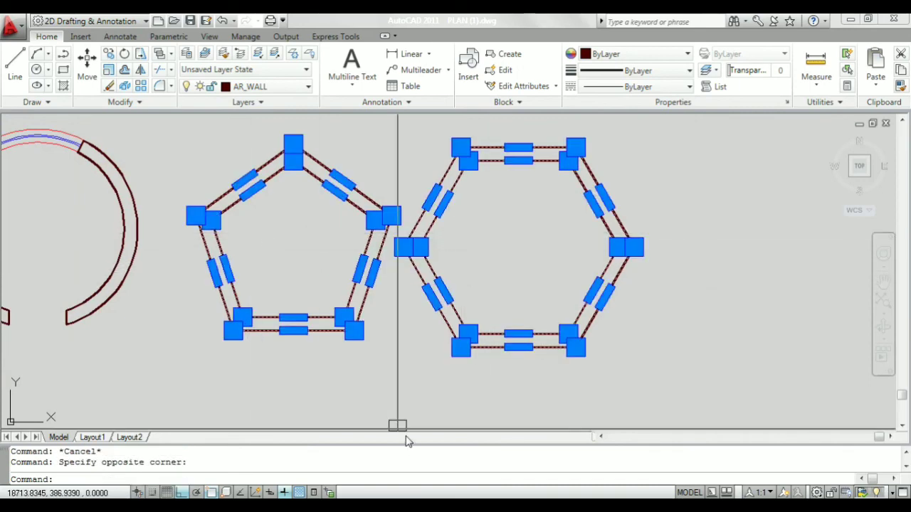
{"action": "type", "text": "x"}
{"action": "key", "text": "Return"}
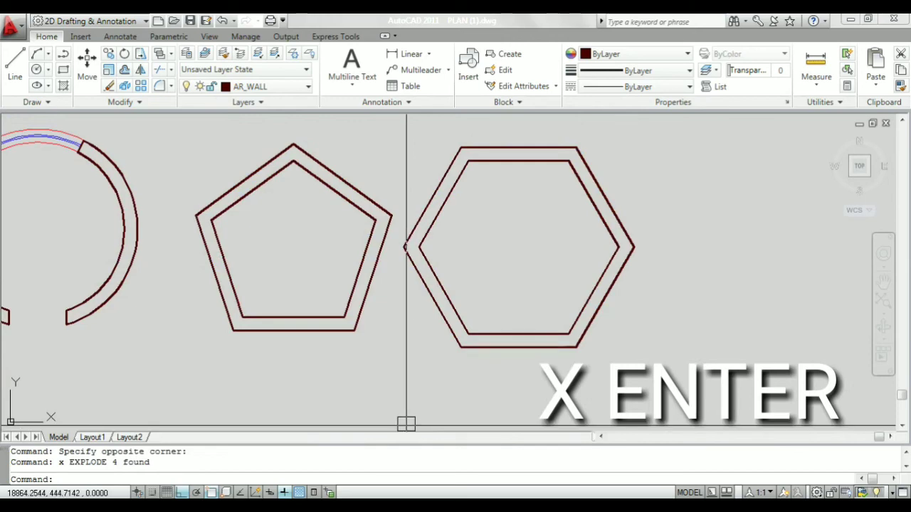
Select several hexagon and pentagon wall lines, then undo the recent steps.
{"action": "left_click", "coordinate": [534, 371]}
{"action": "left_click", "coordinate": [512, 310]}
{"action": "left_click", "coordinate": [670, 306]}
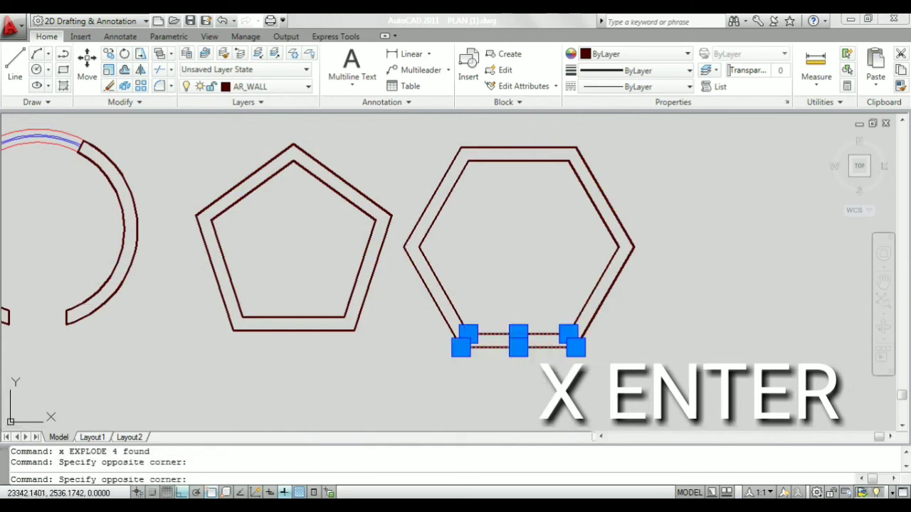
{"action": "left_click", "coordinate": [590, 277]}
{"action": "left_click", "coordinate": [641, 185]}
{"action": "left_click", "coordinate": [553, 204]}
{"action": "left_click", "coordinate": [415, 163]}
{"action": "left_click", "coordinate": [301, 209]}
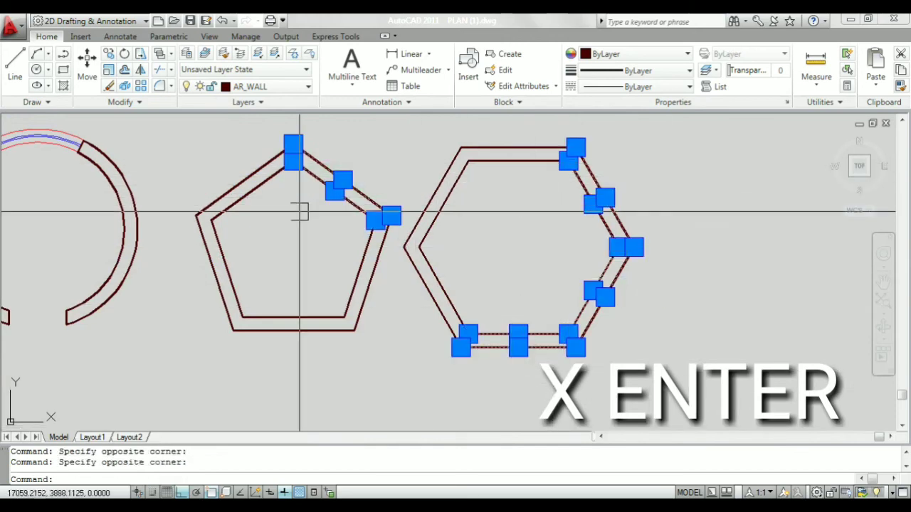
{"action": "left_click", "coordinate": [370, 335]}
{"action": "left_click", "coordinate": [213, 313]}
{"action": "key", "text": "ctrl+z"}
{"action": "key", "text": "ctrl+z"}
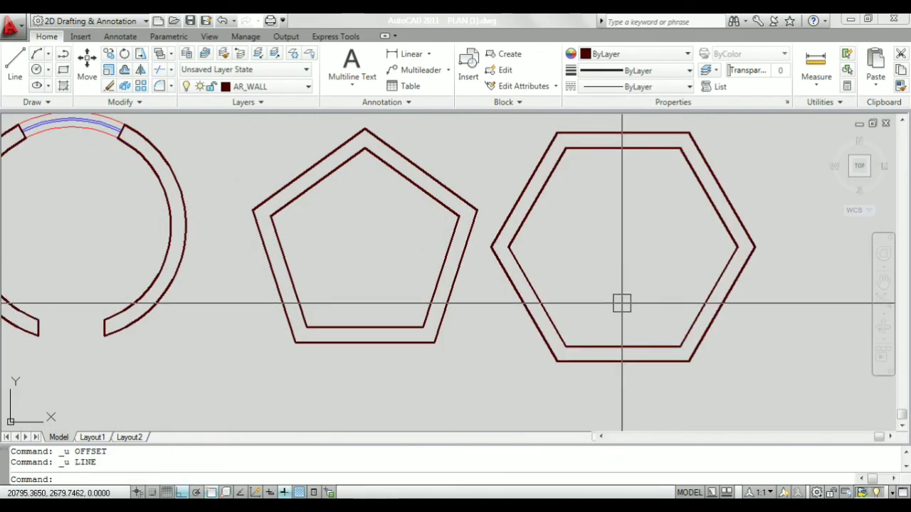
Draw a vertical line down from the pentagon's inner bottom wall midpoint through the wall.
{"action": "scroll", "coordinate": [362, 346], "scroll_direction": "up", "scroll_amount": 2}
{"action": "scroll", "coordinate": [390, 358], "scroll_direction": "up", "scroll_amount": 2}
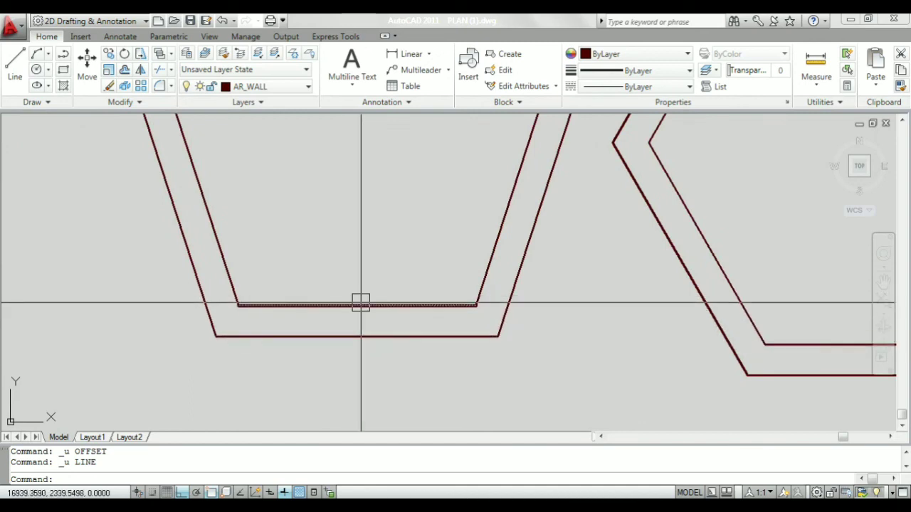
{"action": "scroll", "coordinate": [361, 302], "scroll_direction": "down", "scroll_amount": 3}
{"action": "scroll", "coordinate": [538, 366], "scroll_direction": "up", "scroll_amount": 3}
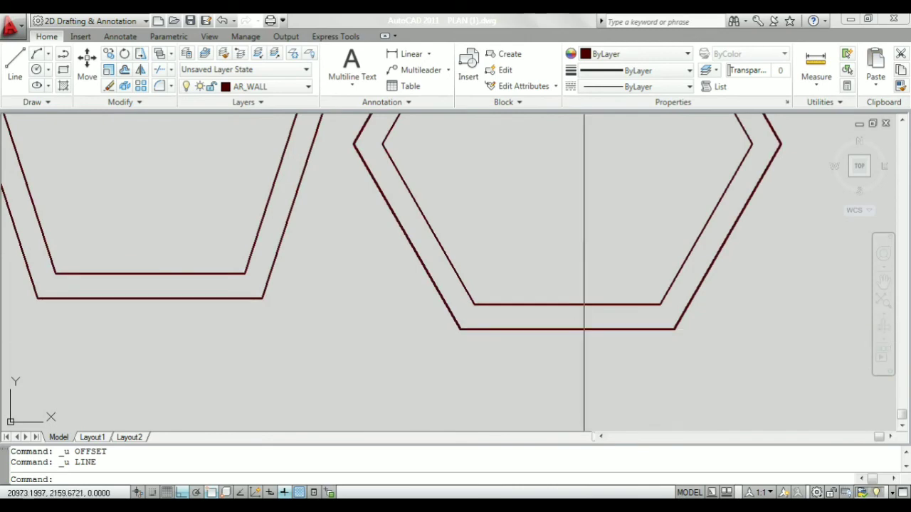
{"action": "scroll", "coordinate": [580, 275], "scroll_direction": "down", "scroll_amount": 4}
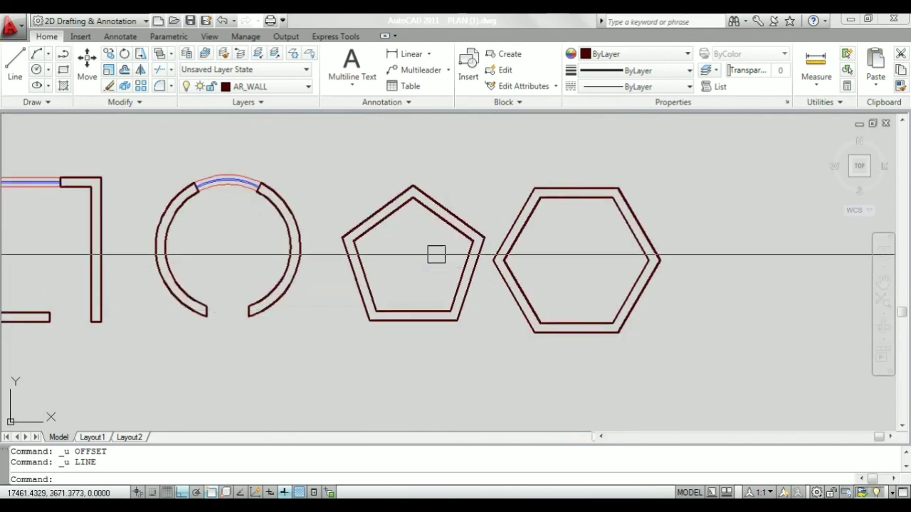
{"action": "scroll", "coordinate": [374, 241], "scroll_direction": "up", "scroll_amount": 3}
{"action": "scroll", "coordinate": [420, 346], "scroll_direction": "down", "scroll_amount": 2}
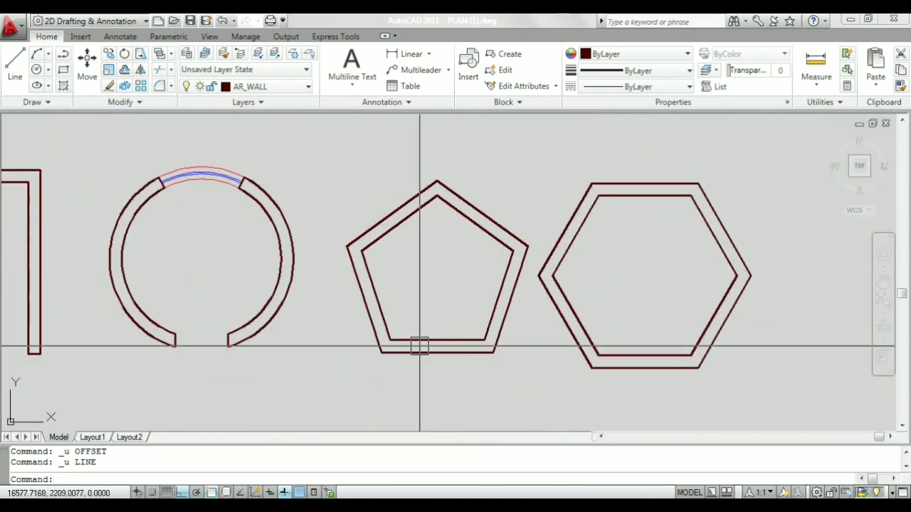
{"action": "scroll", "coordinate": [420, 346], "scroll_direction": "up", "scroll_amount": 3}
{"action": "scroll", "coordinate": [448, 346], "scroll_direction": "up", "scroll_amount": 1}
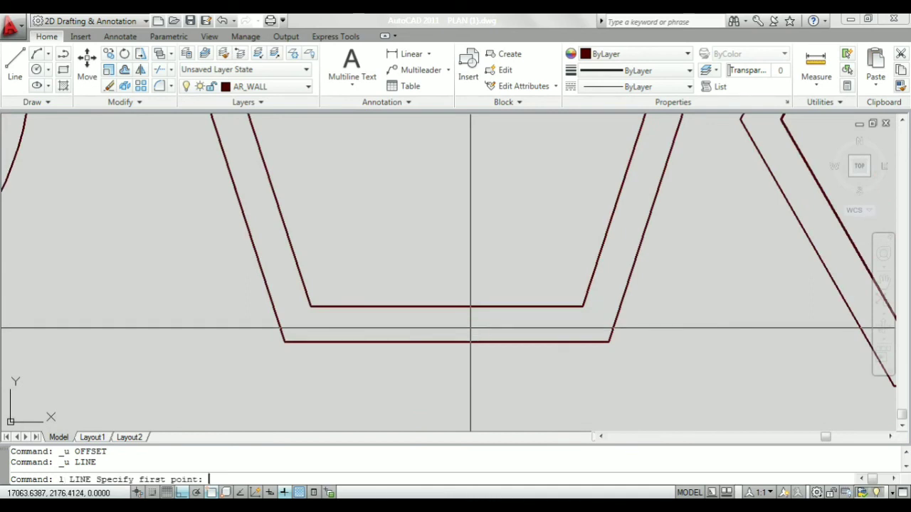
{"action": "left_click", "coordinate": [447, 307]}
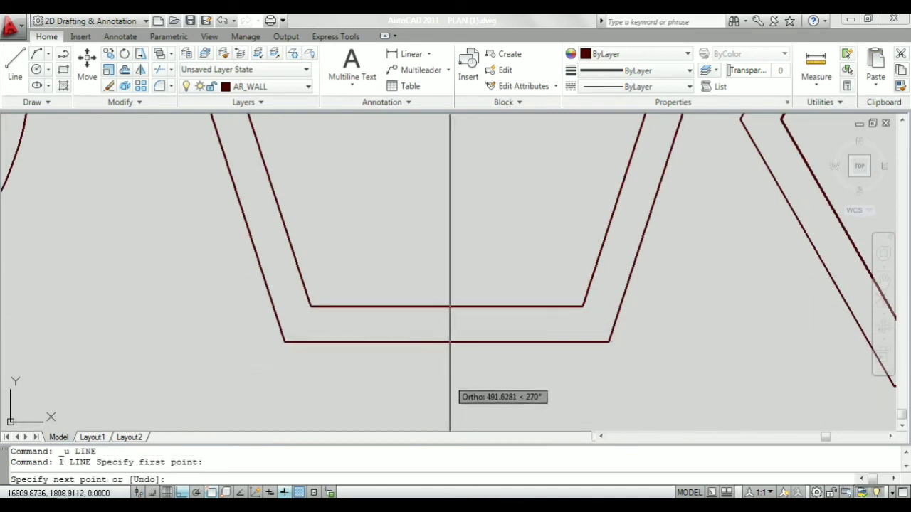
{"action": "left_click", "coordinate": [448, 384]}
{"action": "key", "text": "Escape"}
{"action": "scroll", "coordinate": [365, 336], "scroll_direction": "down", "scroll_amount": 2}
{"action": "scroll", "coordinate": [330, 335], "scroll_direction": "down", "scroll_amount": 3}
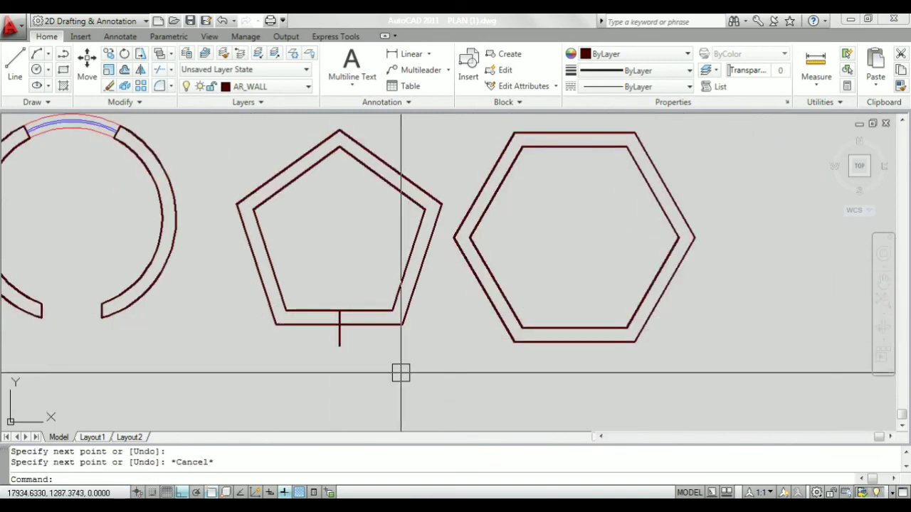
Draw a vertical line down from the hexagon's inner bottom wall midpoint.
{"action": "key", "text": "Return"}
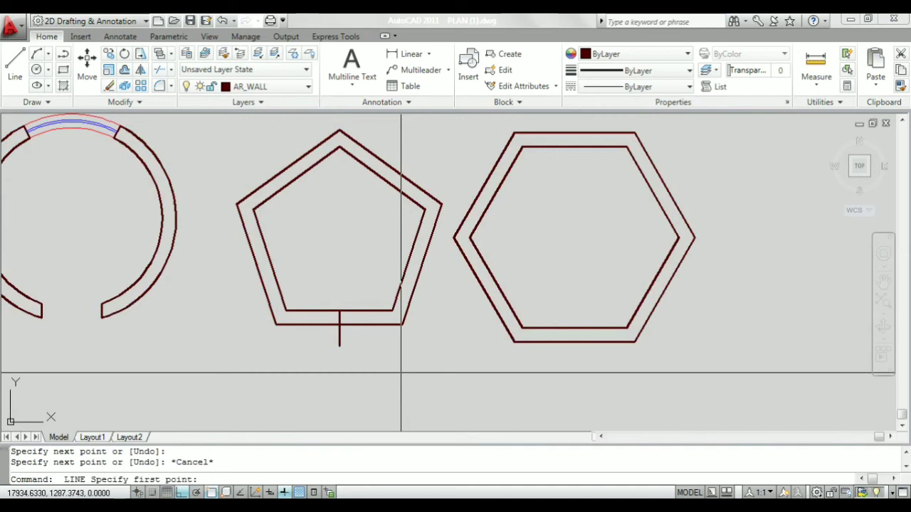
{"action": "scroll", "coordinate": [580, 368], "scroll_direction": "up", "scroll_amount": 3}
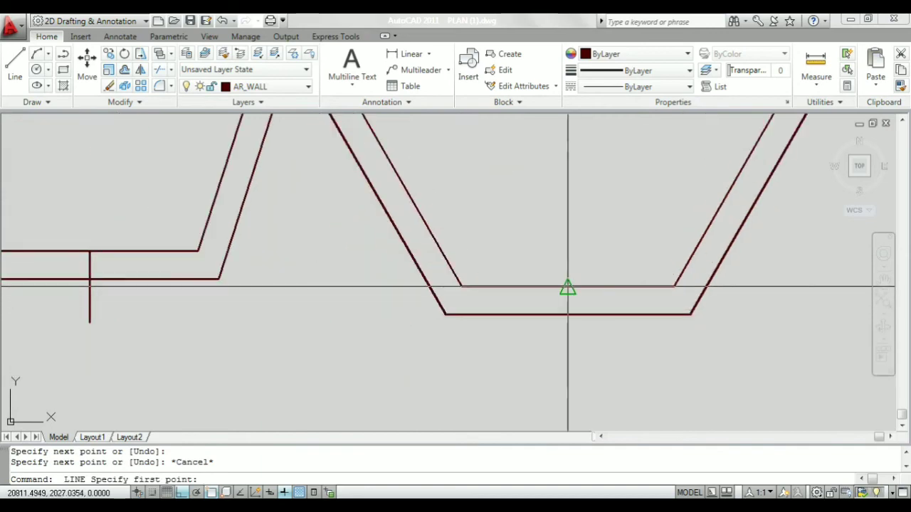
{"action": "left_click", "coordinate": [567, 288]}
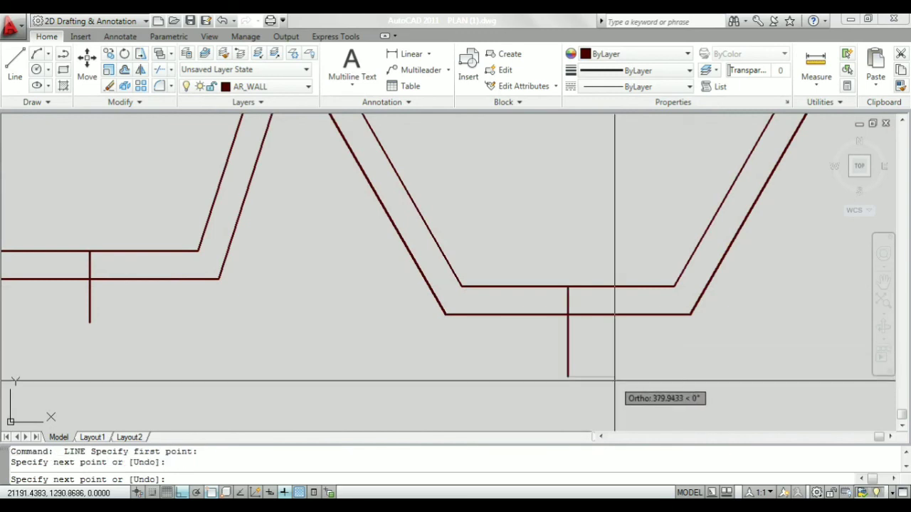
{"action": "key", "text": "Escape"}
{"action": "scroll", "coordinate": [621, 349], "scroll_direction": "down", "scroll_amount": 2}
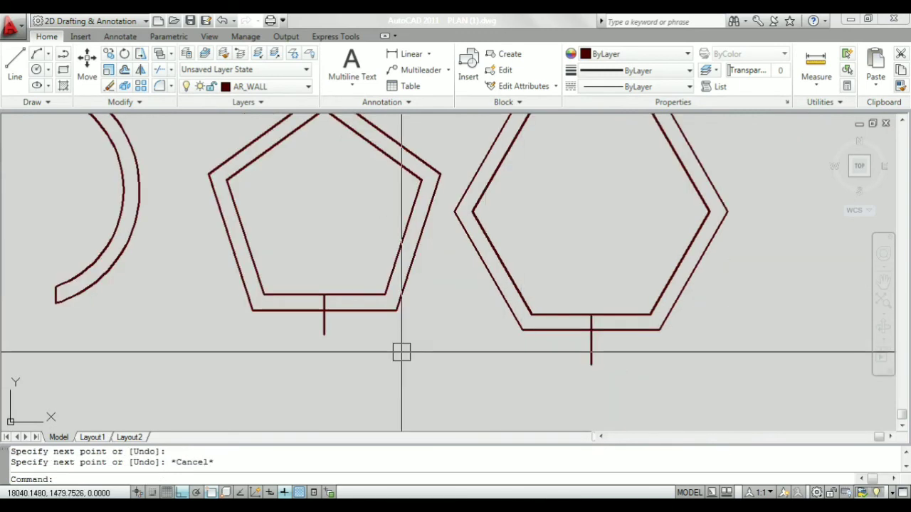
{"action": "scroll", "coordinate": [267, 323], "scroll_direction": "up", "scroll_amount": 3}
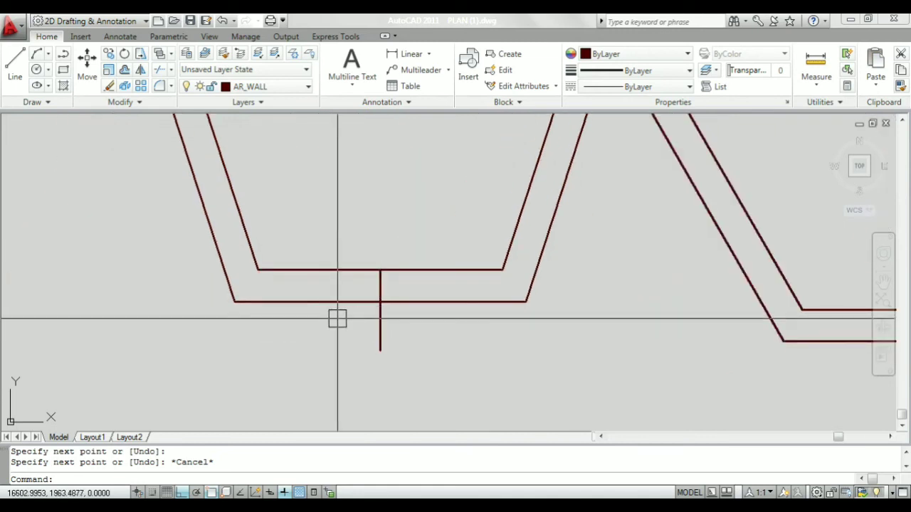
{"action": "type", "text": "o"}
Offset the pentagon's vertical guide line 500 to its left and right.
{"action": "key", "text": "Return"}
{"action": "type", "text": "500"}
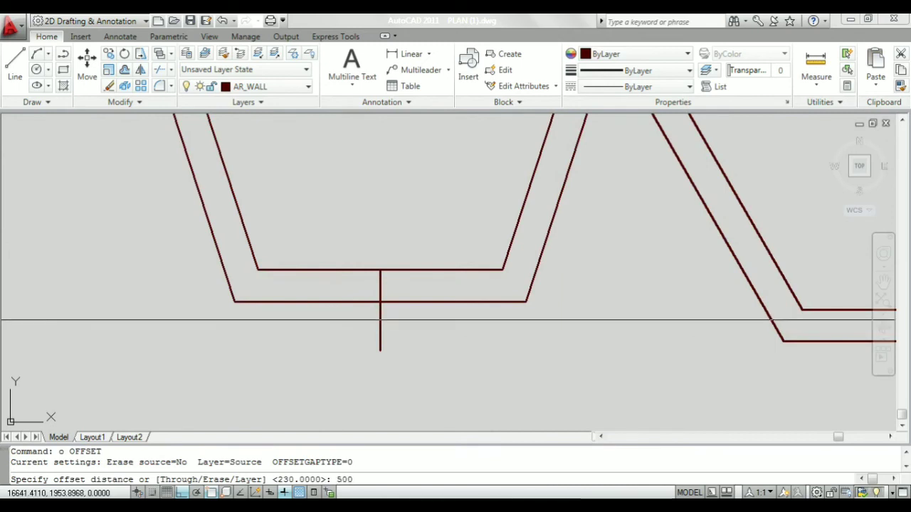
{"action": "key", "text": "Return"}
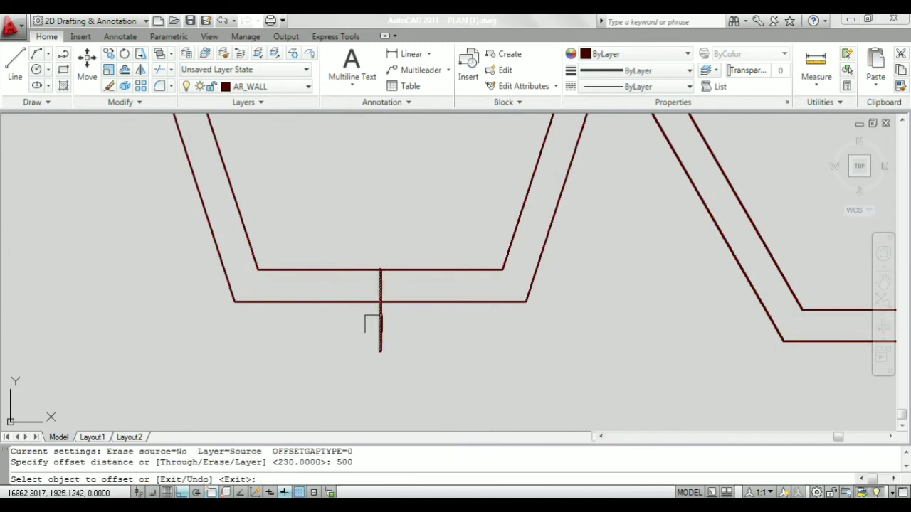
{"action": "left_click", "coordinate": [378, 323]}
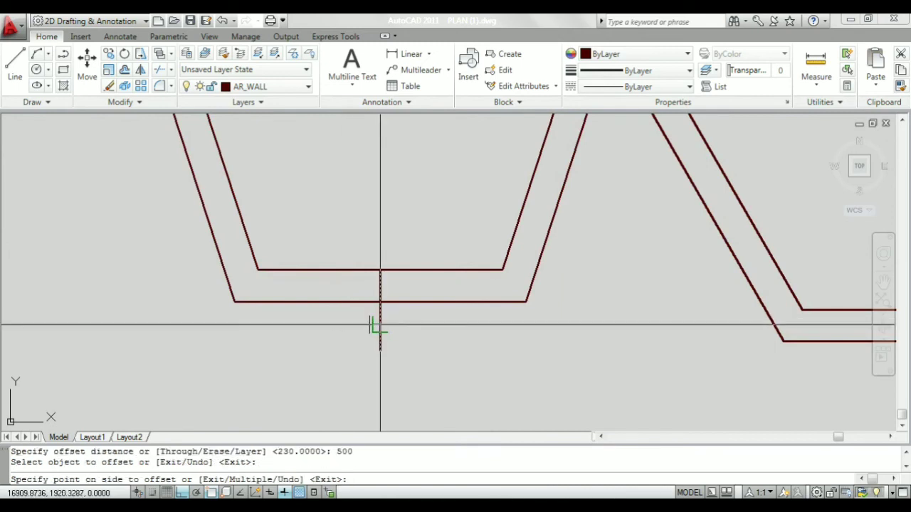
{"action": "left_click", "coordinate": [306, 332]}
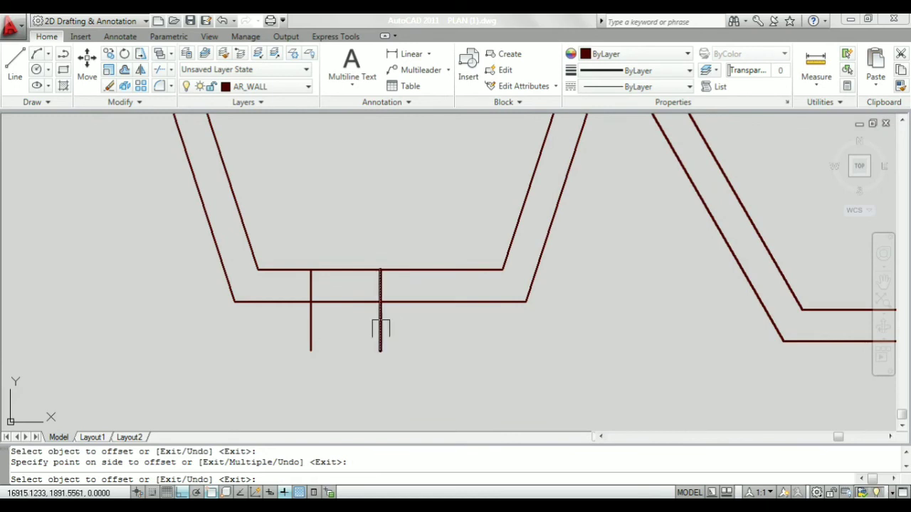
{"action": "left_click", "coordinate": [388, 326]}
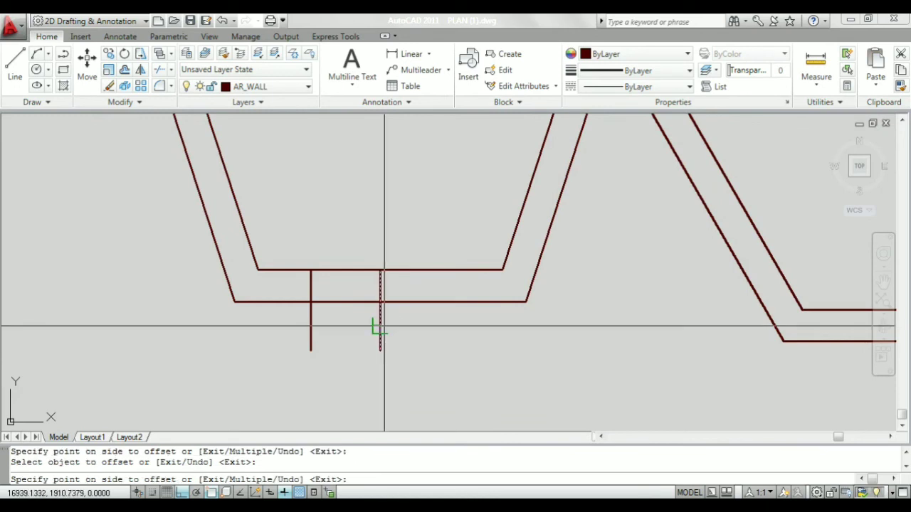
{"action": "left_click", "coordinate": [492, 329]}
{"action": "scroll", "coordinate": [274, 305], "scroll_direction": "down", "scroll_amount": 1}
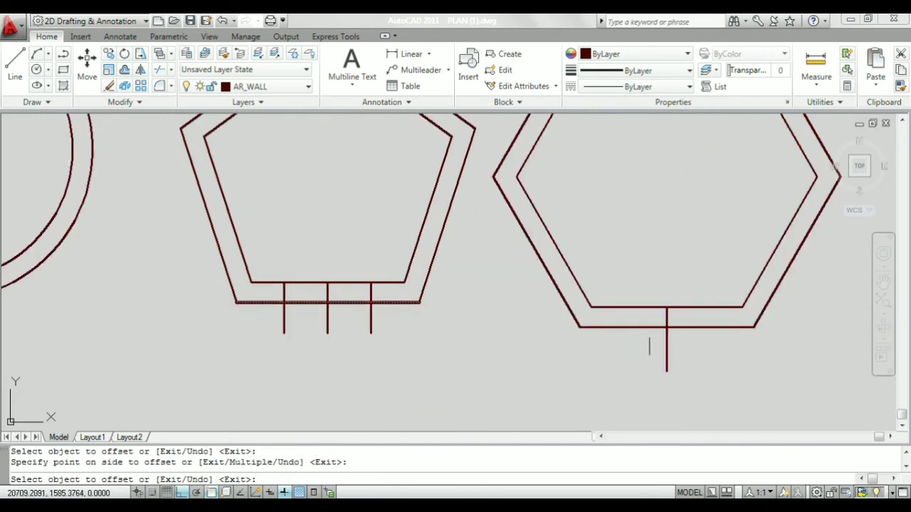
{"action": "scroll", "coordinate": [667, 345], "scroll_direction": "up", "scroll_amount": 2}
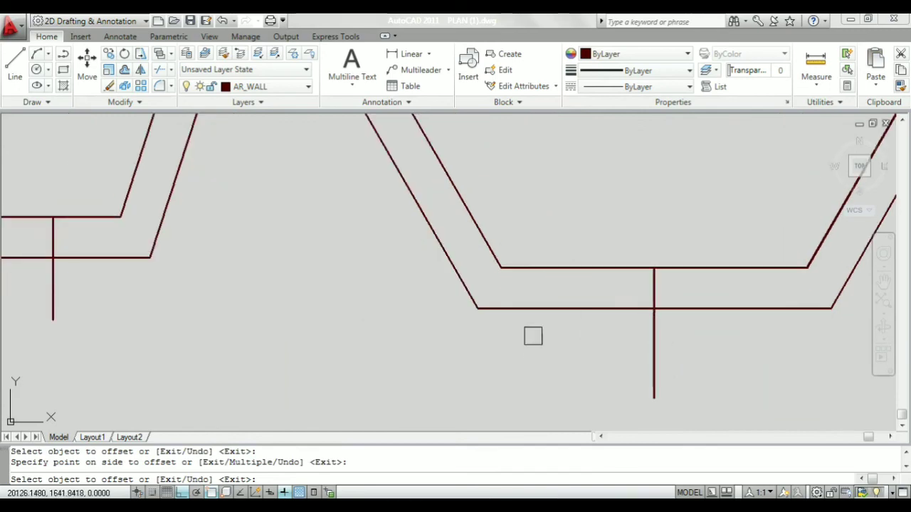
Offset the hexagon's vertical guide line 500 to its left and right.
{"action": "left_click", "coordinate": [650, 341]}
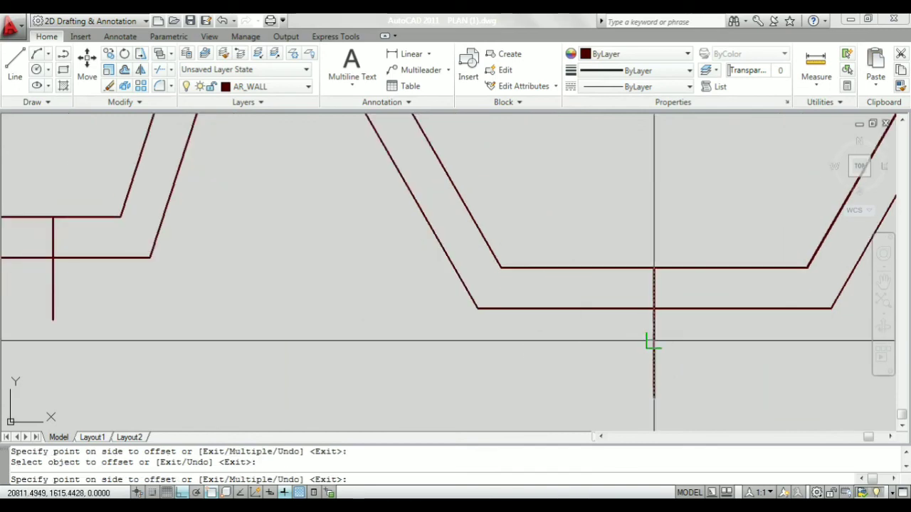
{"action": "left_click", "coordinate": [566, 342]}
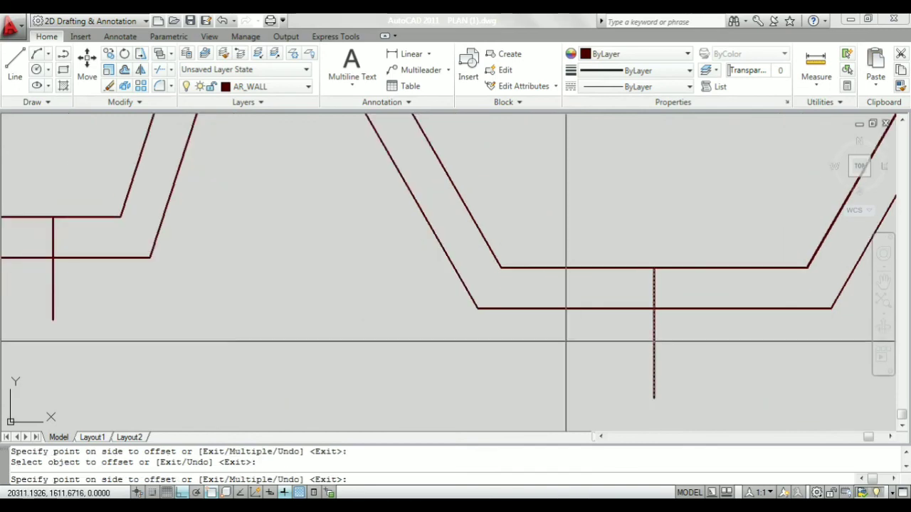
{"action": "left_click", "coordinate": [655, 345]}
{"action": "left_click", "coordinate": [737, 343]}
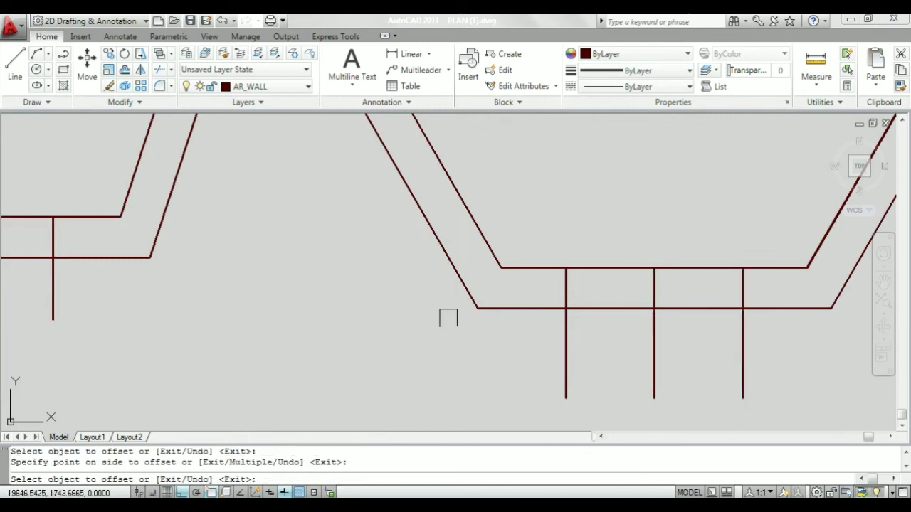
{"action": "scroll", "coordinate": [448, 319], "scroll_direction": "down", "scroll_amount": 1}
{"action": "scroll", "coordinate": [522, 335], "scroll_direction": "down", "scroll_amount": 2}
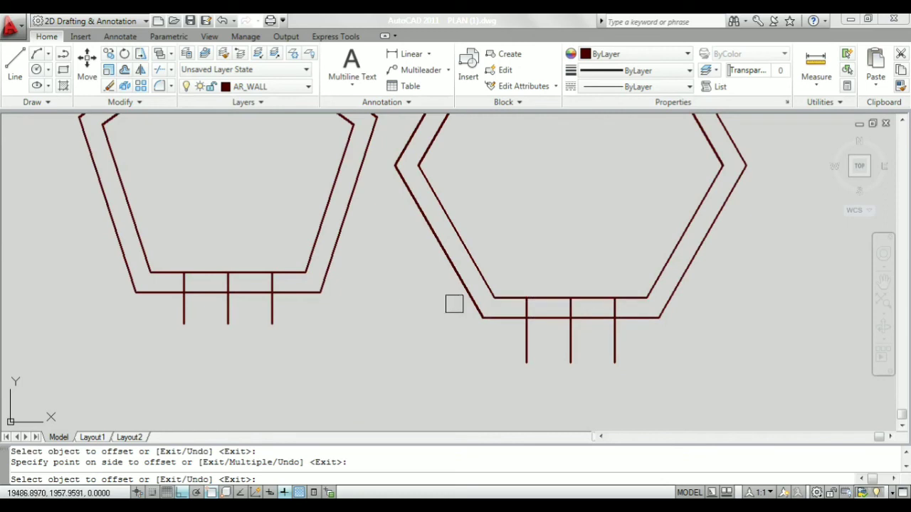
Delete the middle guide lines under the pentagon and the hexagon.
{"action": "key", "text": "Escape"}
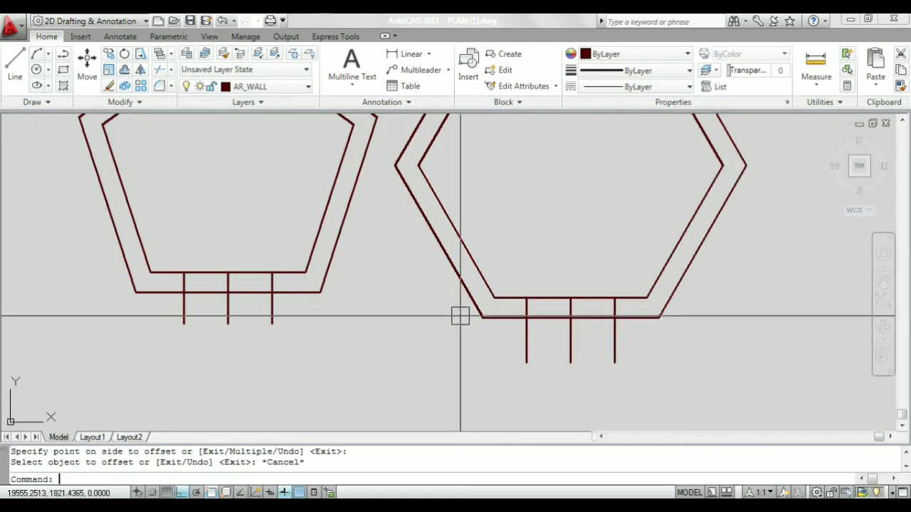
{"action": "left_click", "coordinate": [228, 313]}
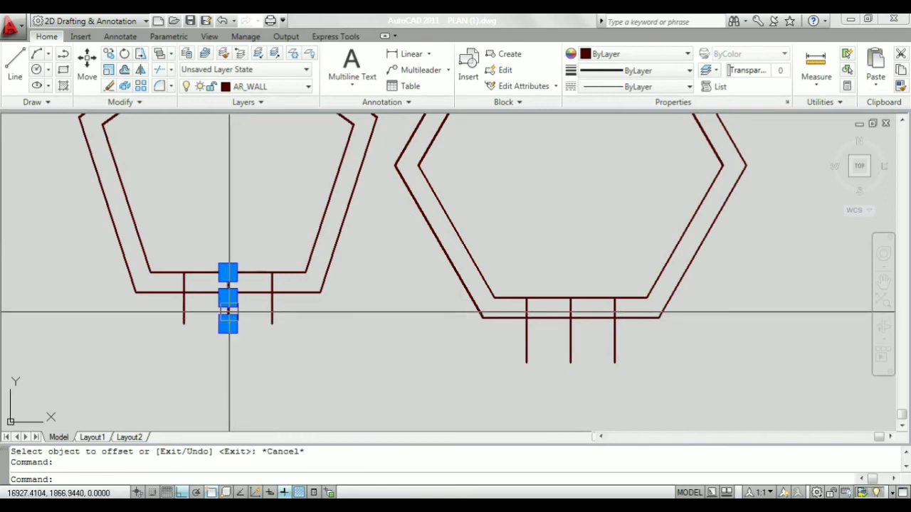
{"action": "left_click", "coordinate": [570, 340]}
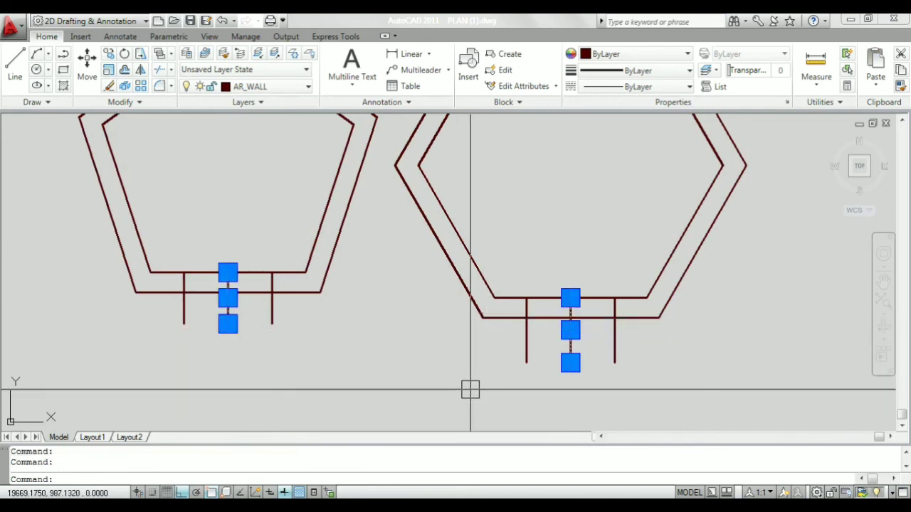
{"action": "key", "text": "Delete"}
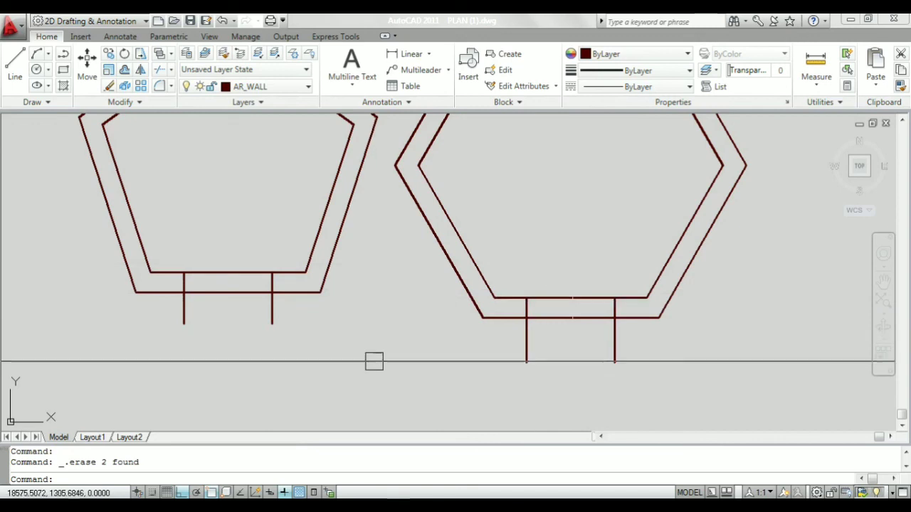
Trim the guide-line stubs and bottom wall segments to open both doorways.
{"action": "type", "text": "tr"}
{"action": "key", "text": "Return"}
{"action": "key", "text": "Return"}
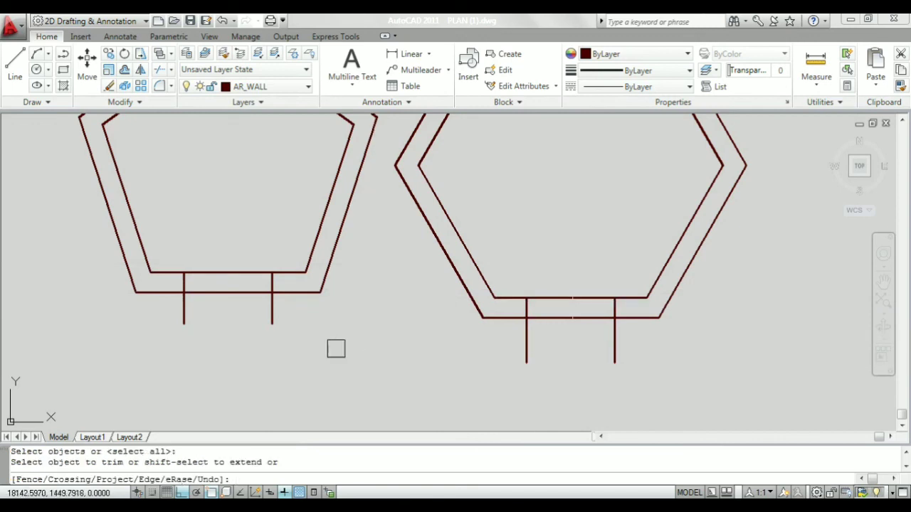
{"action": "left_click", "coordinate": [154, 308]}
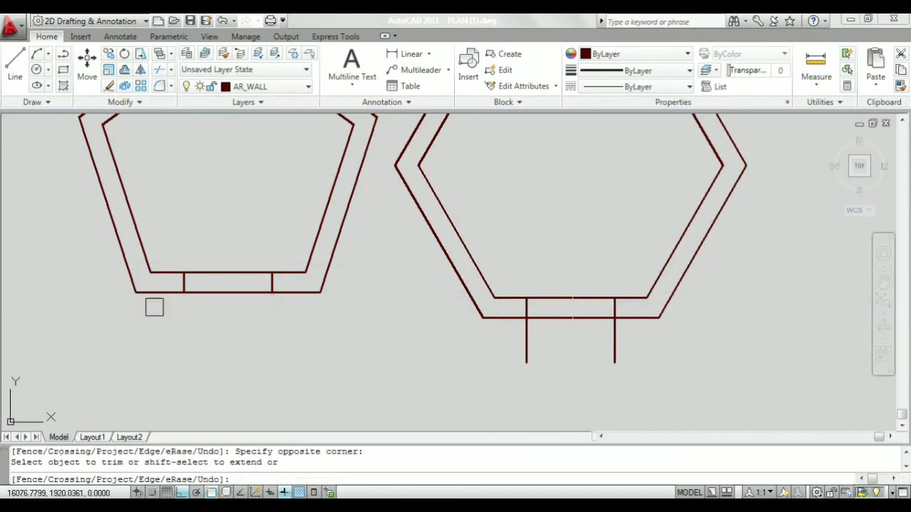
{"action": "left_click", "coordinate": [662, 386]}
{"action": "left_click", "coordinate": [463, 337]}
{"action": "left_click", "coordinate": [588, 271]}
{"action": "left_click", "coordinate": [558, 346]}
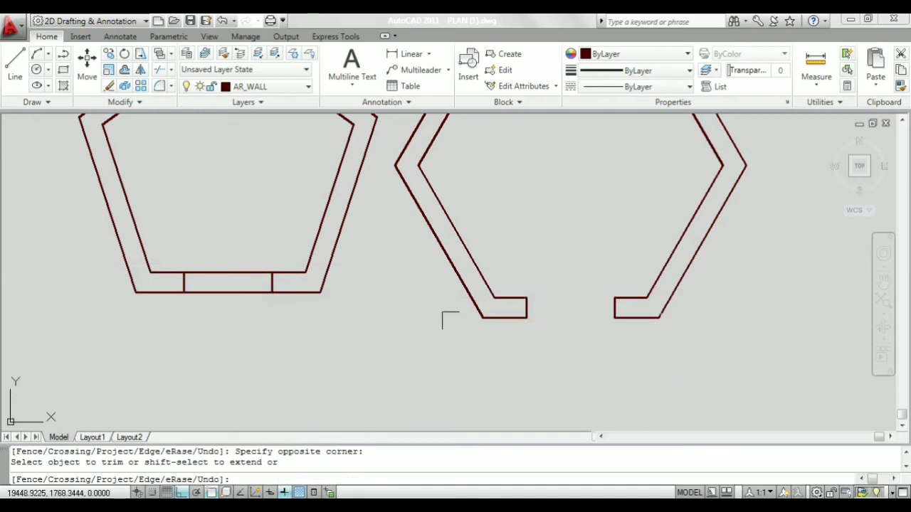
{"action": "left_click", "coordinate": [237, 322]}
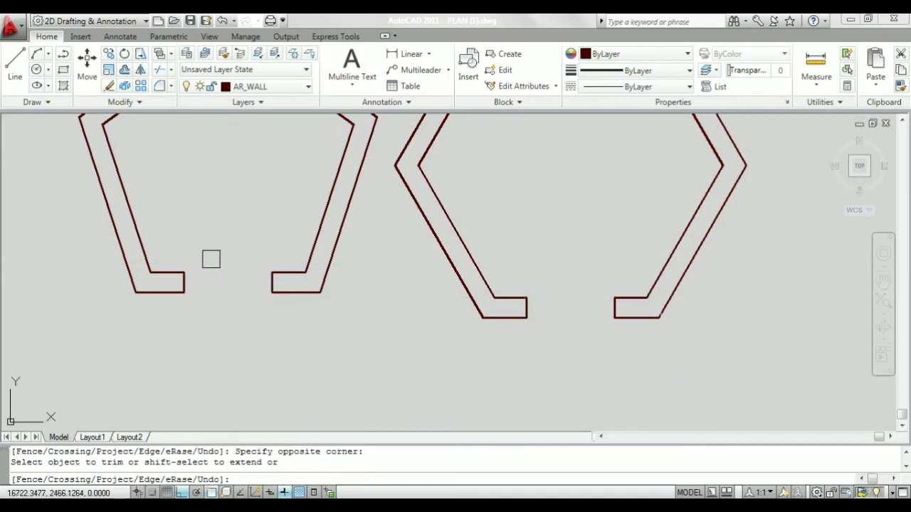
{"action": "key", "text": "Escape"}
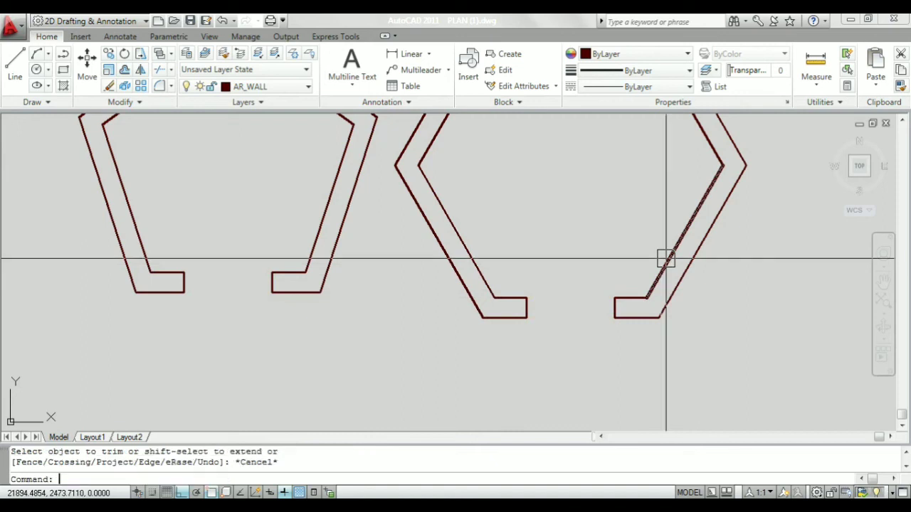
Zoom in and out around the pentagon's top wall.
{"action": "scroll", "coordinate": [583, 314], "scroll_direction": "down", "scroll_amount": 2}
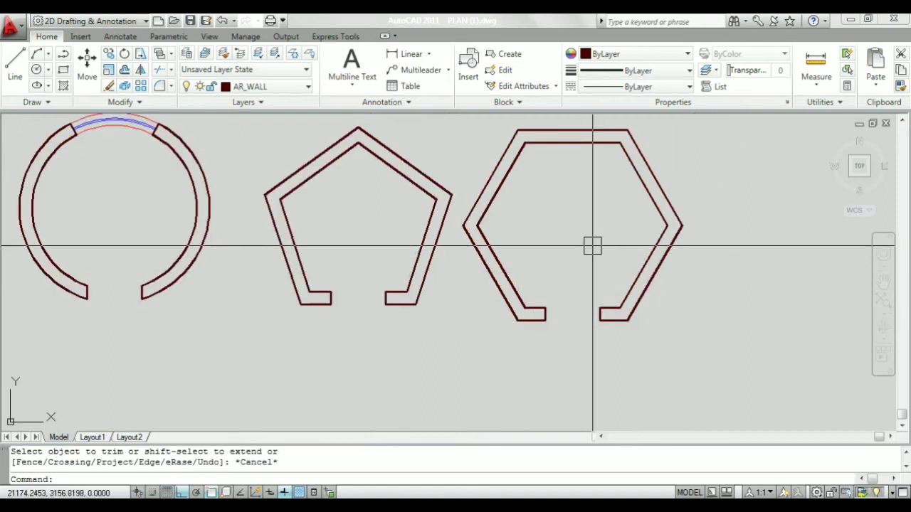
{"action": "scroll", "coordinate": [498, 242], "scroll_direction": "up", "scroll_amount": 2}
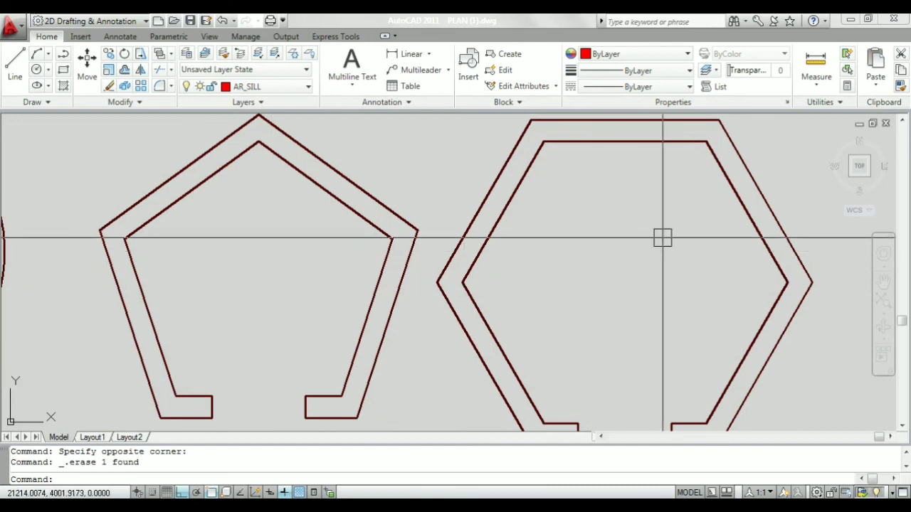
{"action": "scroll", "coordinate": [662, 238], "scroll_direction": "down", "scroll_amount": 2}
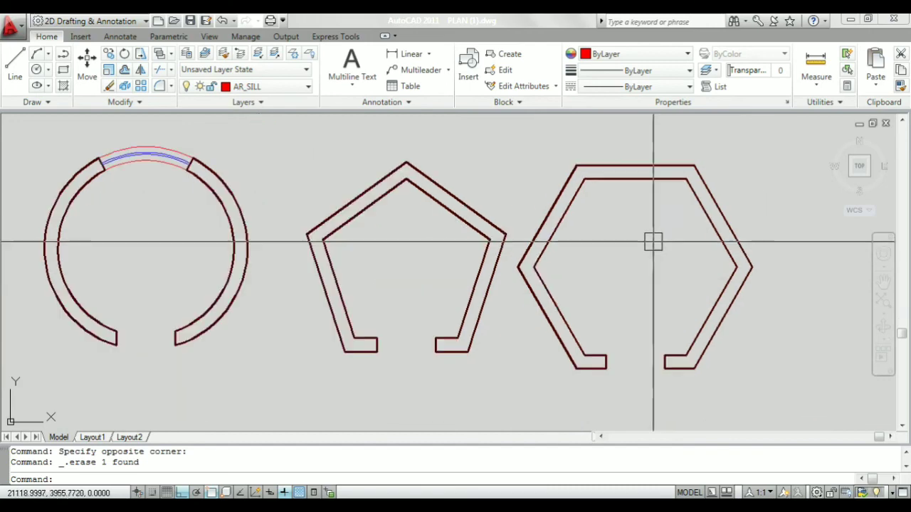
{"action": "scroll", "coordinate": [368, 199], "scroll_direction": "up", "scroll_amount": 5}
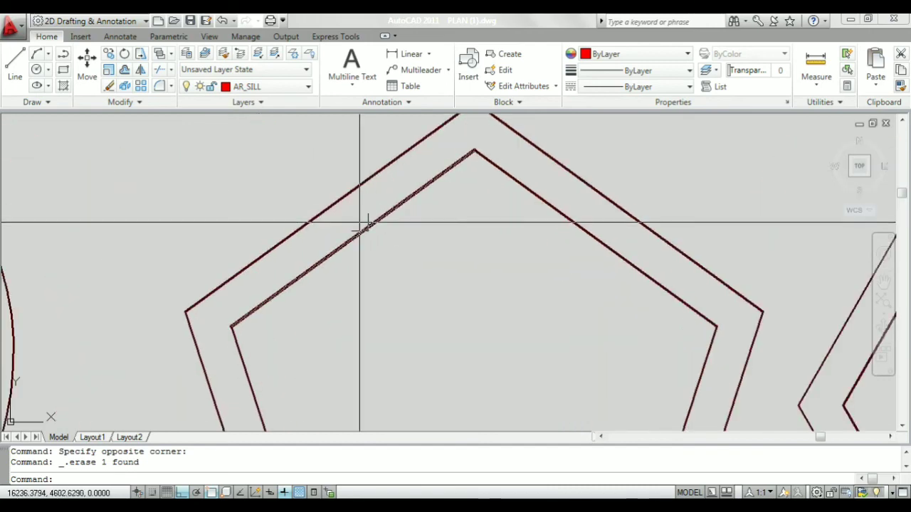
Draw a sill line from the pentagon's inner upper-left wall midpoint to the outer wall.
{"action": "type", "text": "l"}
{"action": "key", "text": "Return"}
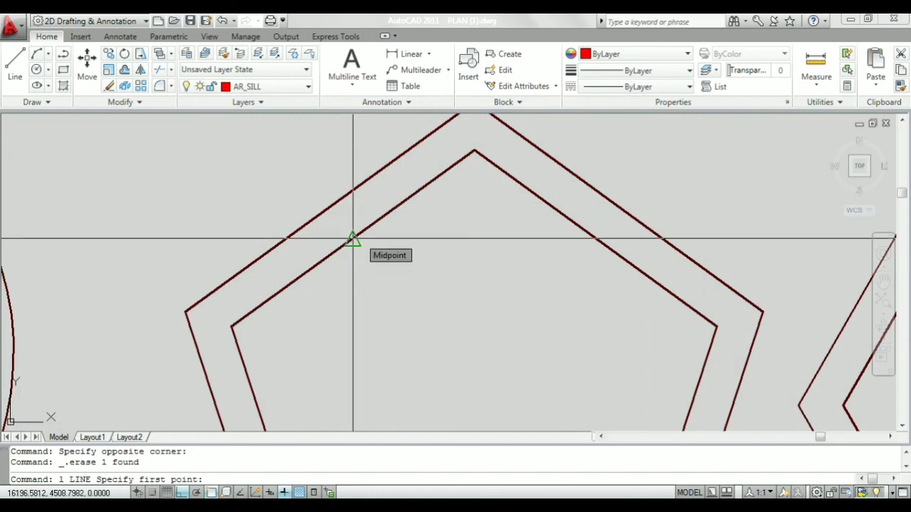
{"action": "scroll", "coordinate": [352, 240], "scroll_direction": "up", "scroll_amount": 2}
{"action": "left_click", "coordinate": [349, 240]}
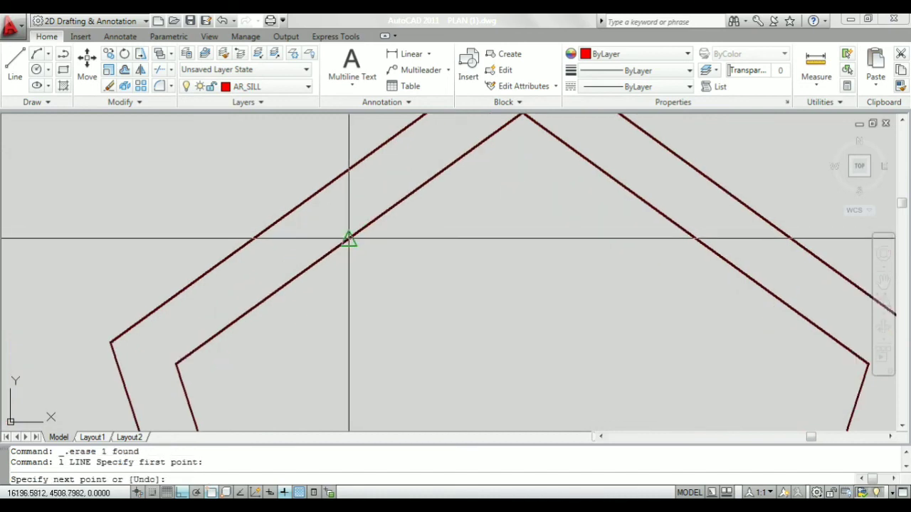
{"action": "left_click", "coordinate": [315, 196]}
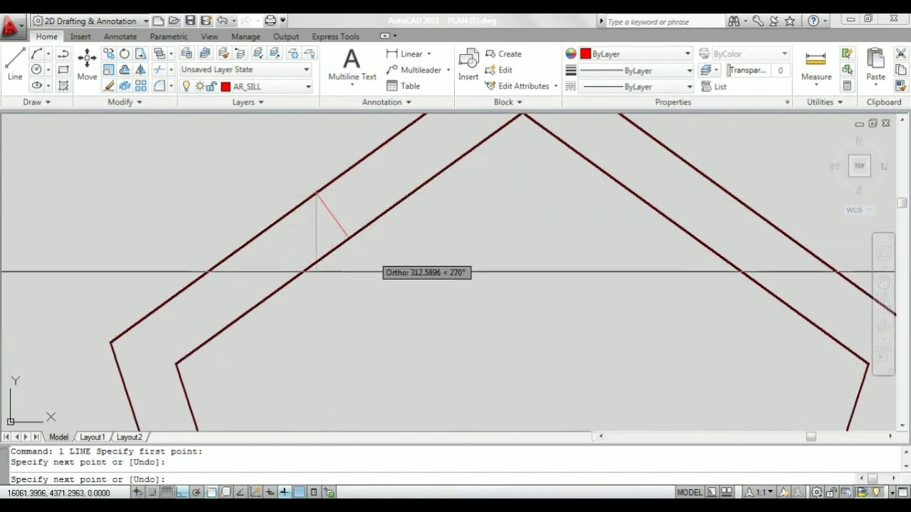
{"action": "key", "text": "Return"}
{"action": "scroll", "coordinate": [329, 201], "scroll_direction": "down", "scroll_amount": 3}
{"action": "scroll", "coordinate": [515, 258], "scroll_direction": "down", "scroll_amount": 2}
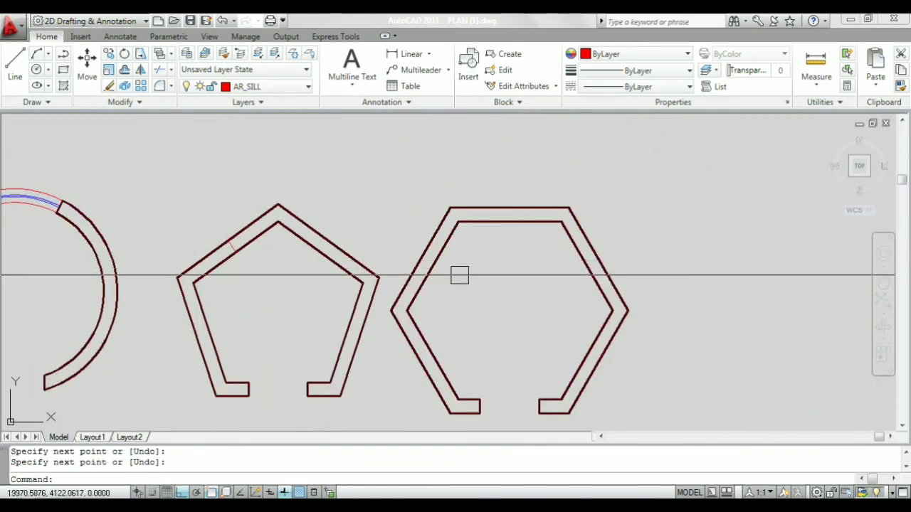
{"action": "scroll", "coordinate": [549, 219], "scroll_direction": "up", "scroll_amount": 3}
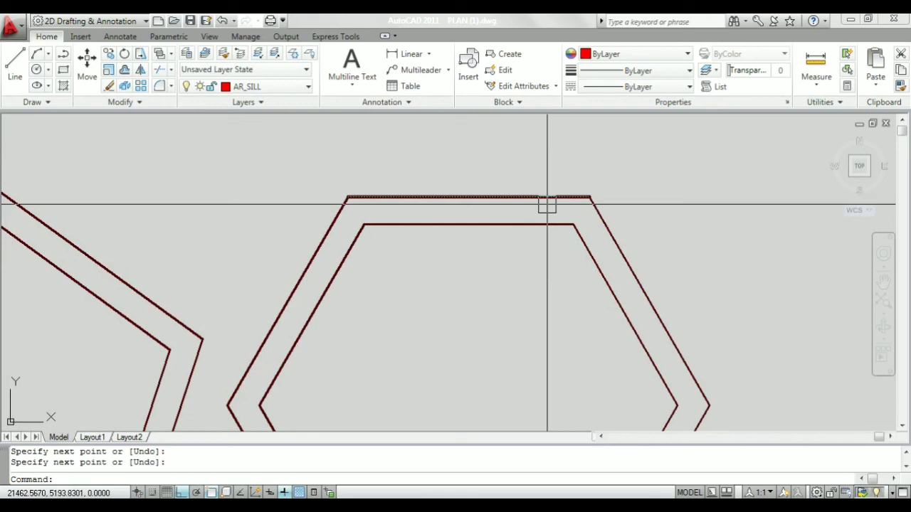
Draw a sill line across the hexagon's top wall from inner midpoint to outer edge.
{"action": "key", "text": "Return"}
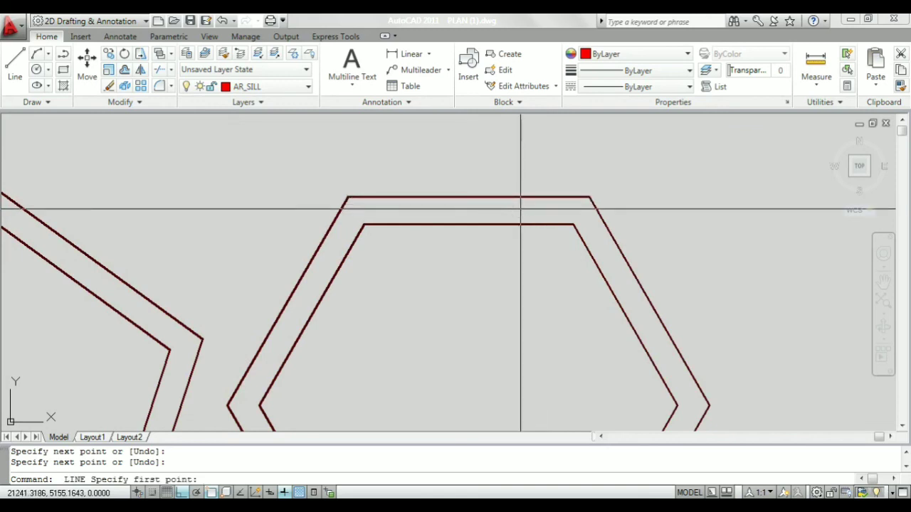
{"action": "scroll", "coordinate": [466, 219], "scroll_direction": "up", "scroll_amount": 2}
{"action": "left_click", "coordinate": [470, 228]}
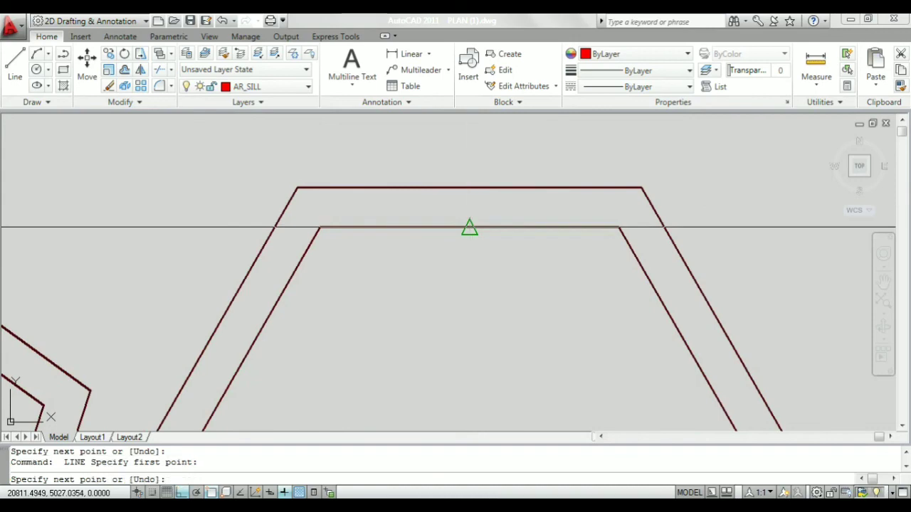
{"action": "left_click", "coordinate": [469, 189]}
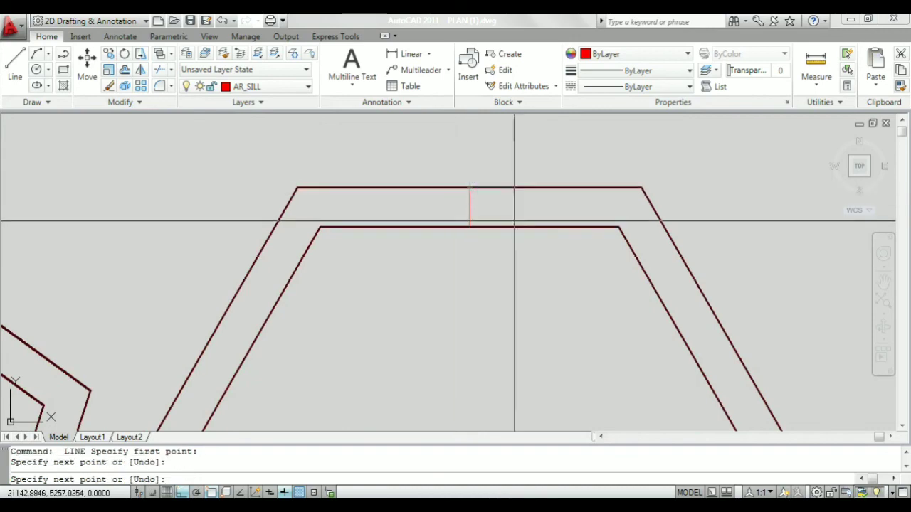
{"action": "key", "text": "Return"}
{"action": "scroll", "coordinate": [616, 221], "scroll_direction": "down", "scroll_amount": 2}
{"action": "scroll", "coordinate": [616, 220], "scroll_direction": "down", "scroll_amount": 2}
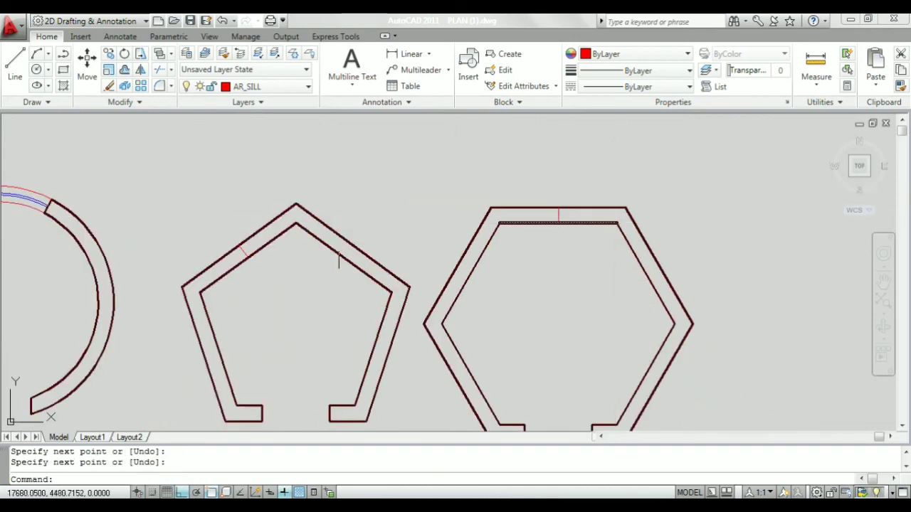
{"action": "scroll", "coordinate": [236, 273], "scroll_direction": "up", "scroll_amount": 2}
{"action": "scroll", "coordinate": [252, 216], "scroll_direction": "up", "scroll_amount": 2}
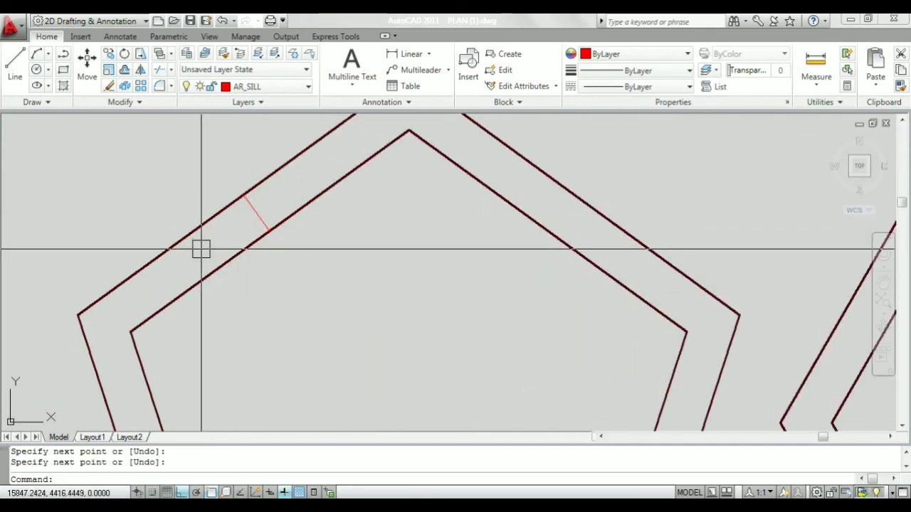
Offset the pentagon's sill line 750 to both sides along the wall.
{"action": "type", "text": "o"}
{"action": "key", "text": "Return"}
{"action": "type", "text": "750"}
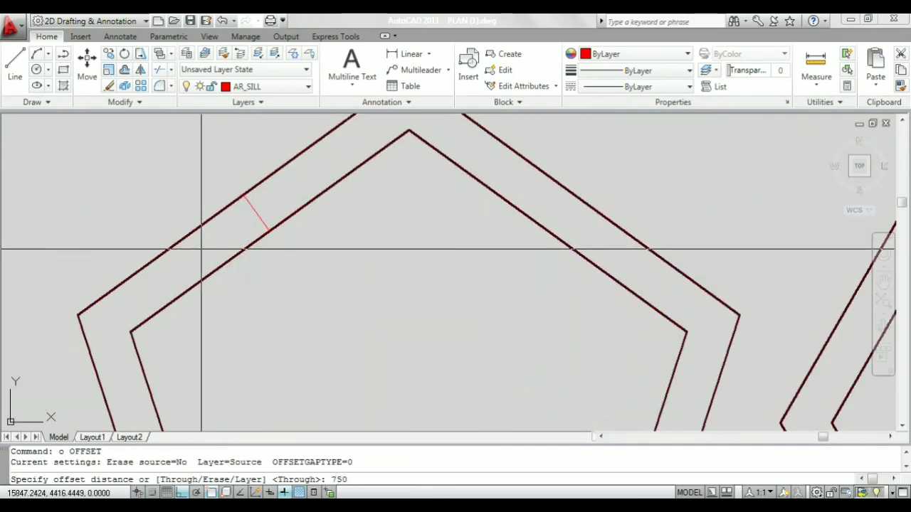
{"action": "key", "text": "Return"}
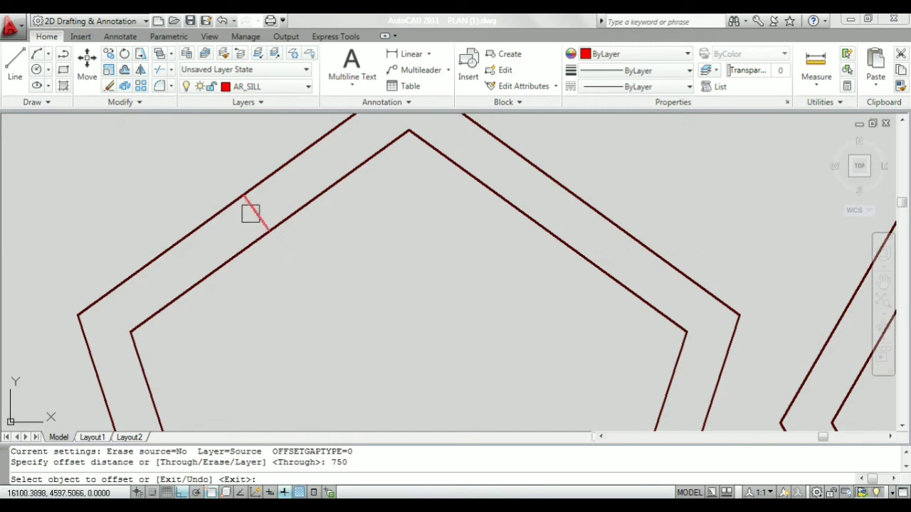
{"action": "left_click", "coordinate": [251, 213]}
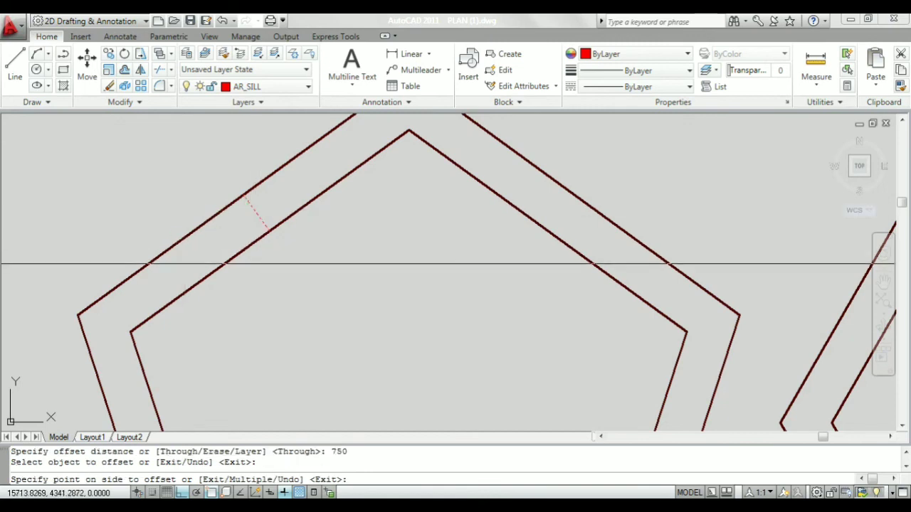
{"action": "left_click", "coordinate": [174, 263]}
{"action": "left_click", "coordinate": [265, 223]}
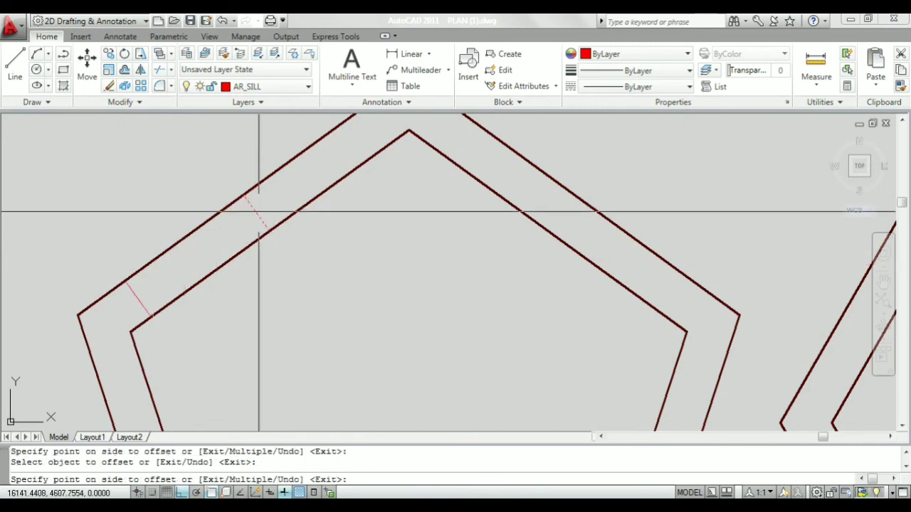
{"action": "left_click", "coordinate": [286, 186]}
{"action": "scroll", "coordinate": [122, 232], "scroll_direction": "down", "scroll_amount": 2}
{"action": "scroll", "coordinate": [114, 232], "scroll_direction": "down", "scroll_amount": 2}
{"action": "scroll", "coordinate": [348, 203], "scroll_direction": "up", "scroll_amount": 2}
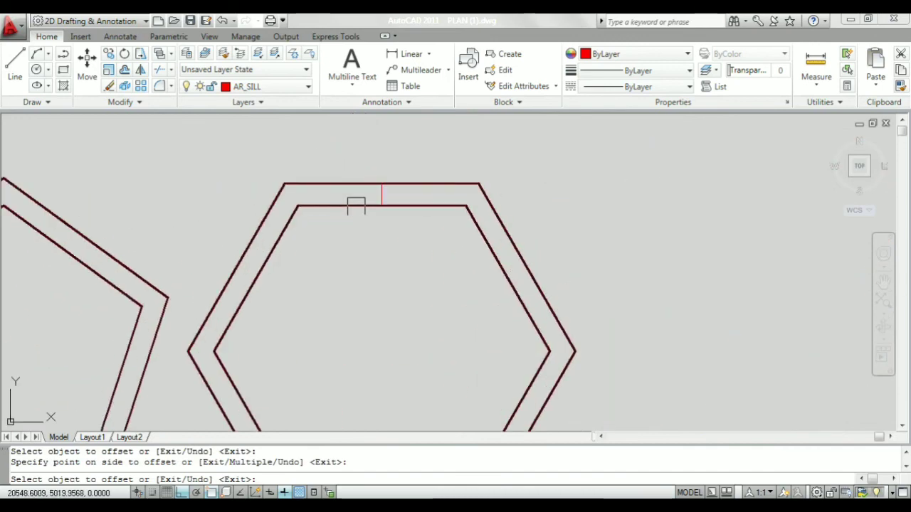
{"action": "scroll", "coordinate": [370, 197], "scroll_direction": "up", "scroll_amount": 1}
Offset the hexagon's top sill line 750 to both sides.
{"action": "left_click", "coordinate": [383, 195]}
{"action": "left_click", "coordinate": [315, 195]}
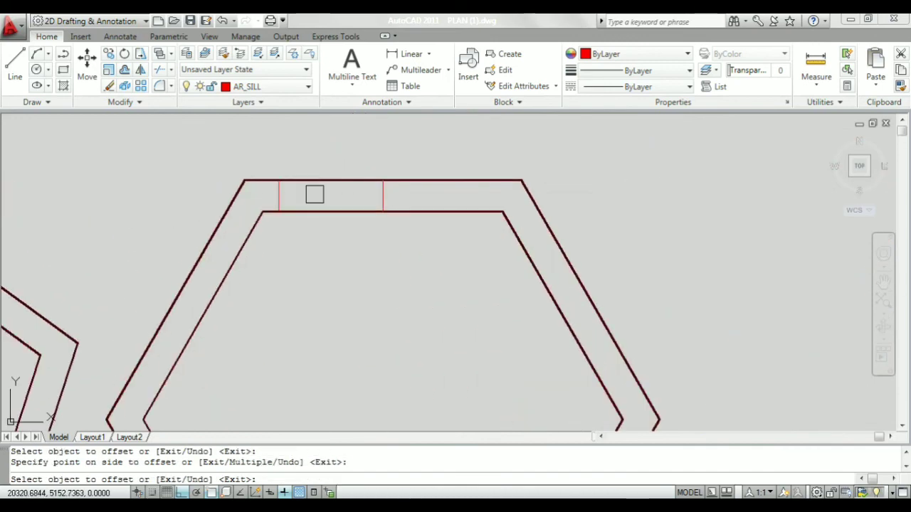
{"action": "left_click", "coordinate": [382, 195]}
{"action": "left_click", "coordinate": [451, 195]}
{"action": "key", "text": "Return"}
{"action": "scroll", "coordinate": [398, 199], "scroll_direction": "up", "scroll_amount": 2}
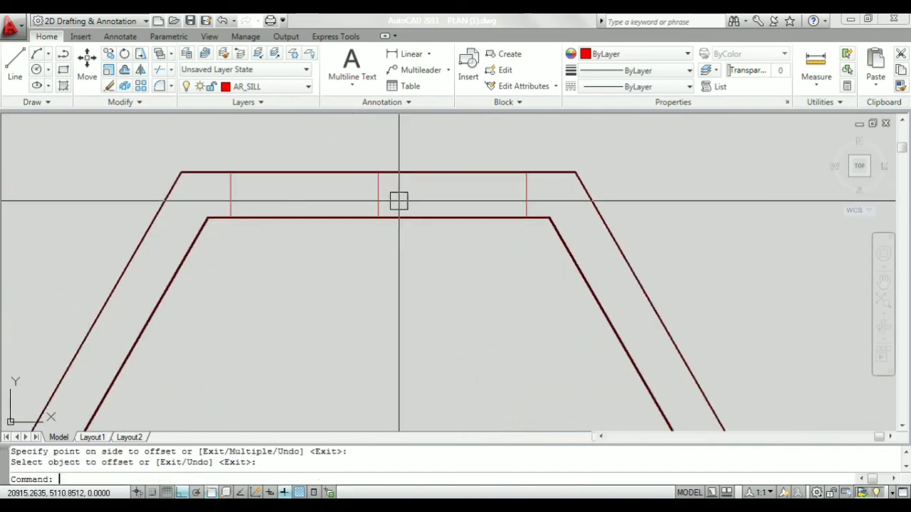
Delete the middle sill line between the new copies.
{"action": "left_click", "coordinate": [356, 154]}
{"action": "left_click", "coordinate": [413, 258]}
{"action": "key", "text": "Delete"}
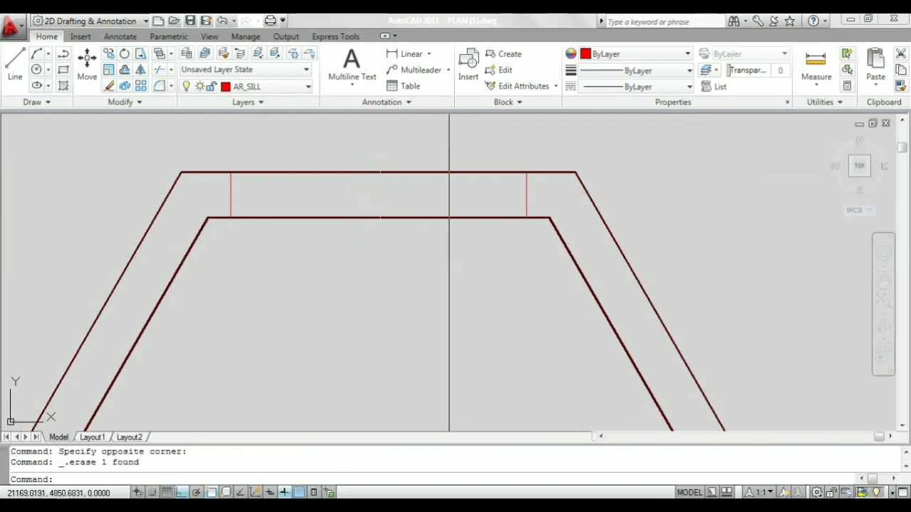
{"action": "scroll", "coordinate": [447, 235], "scroll_direction": "down", "scroll_amount": 3}
{"action": "scroll", "coordinate": [178, 221], "scroll_direction": "up", "scroll_amount": 3}
{"action": "left_click", "coordinate": [150, 211]}
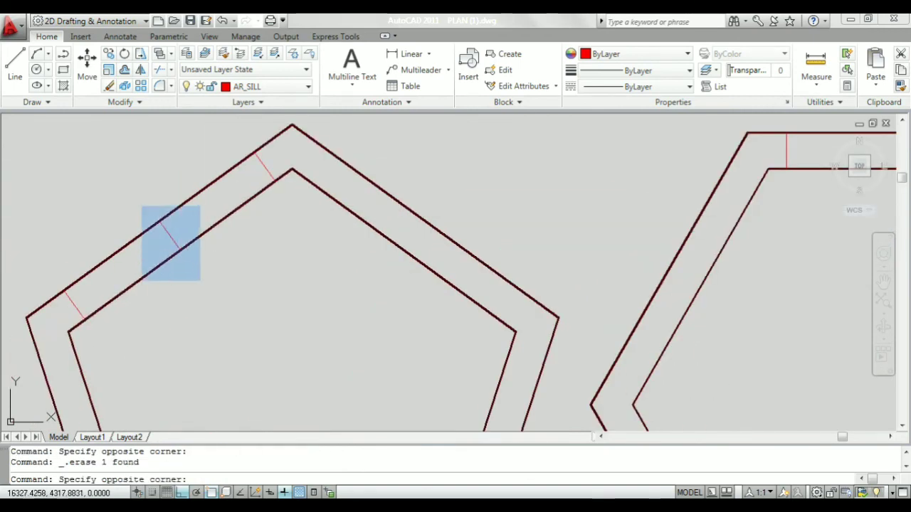
{"action": "left_click", "coordinate": [199, 278]}
{"action": "type", "text": "tr"}
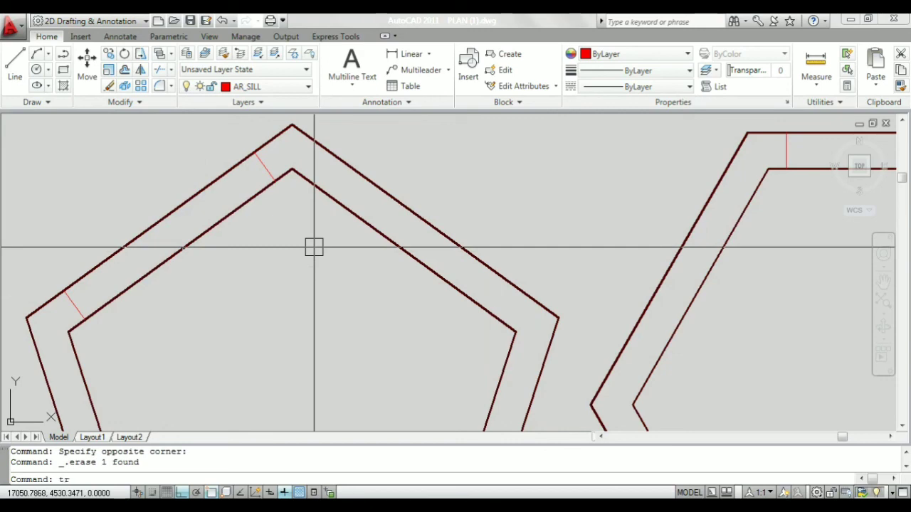
Trim the wall lines between the sills in the pentagon's upper-left and hexagon's top walls.
{"action": "key", "text": "Return"}
{"action": "key", "text": "Return"}
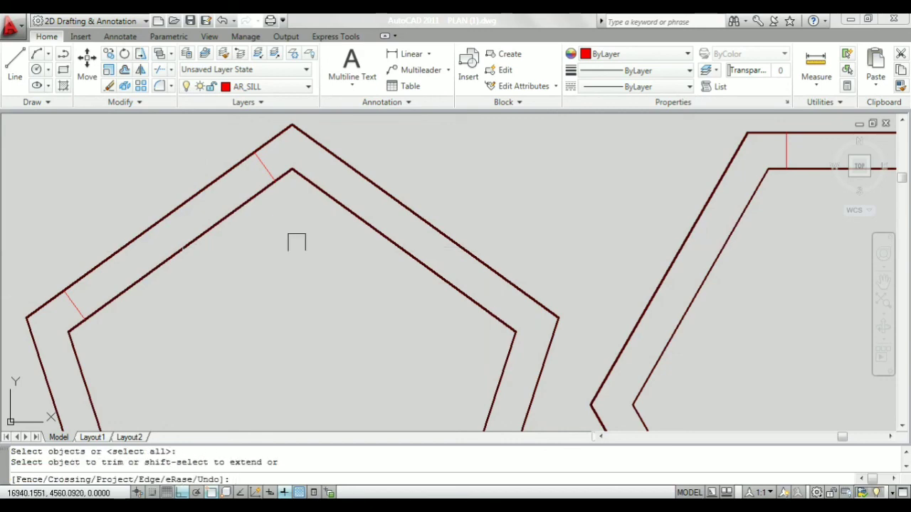
{"action": "left_click", "coordinate": [222, 253]}
{"action": "left_click", "coordinate": [147, 197]}
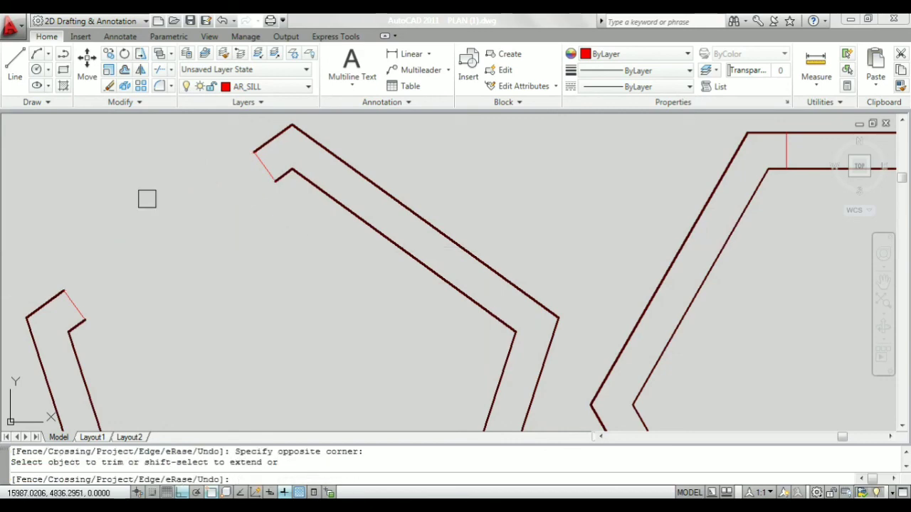
{"action": "scroll", "coordinate": [151, 223], "scroll_direction": "down", "scroll_amount": 2}
{"action": "left_click", "coordinate": [657, 139]}
{"action": "left_click", "coordinate": [641, 222]}
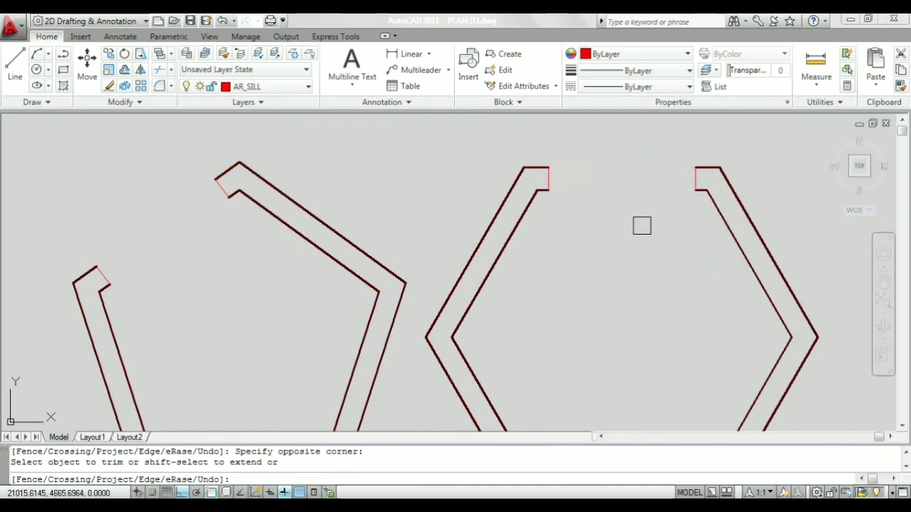
{"action": "key", "text": "Return"}
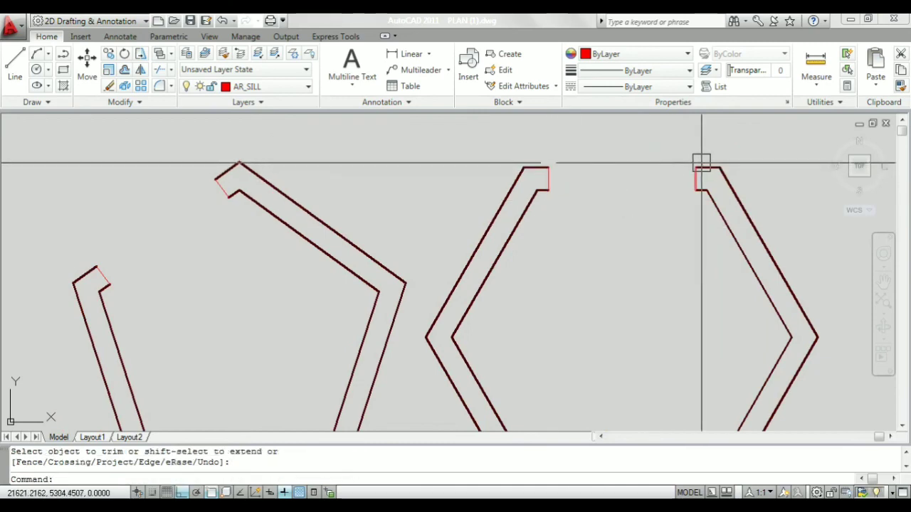
{"action": "scroll", "coordinate": [704, 165], "scroll_direction": "up", "scroll_amount": 3}
{"action": "scroll", "coordinate": [704, 165], "scroll_direction": "up", "scroll_amount": 3}
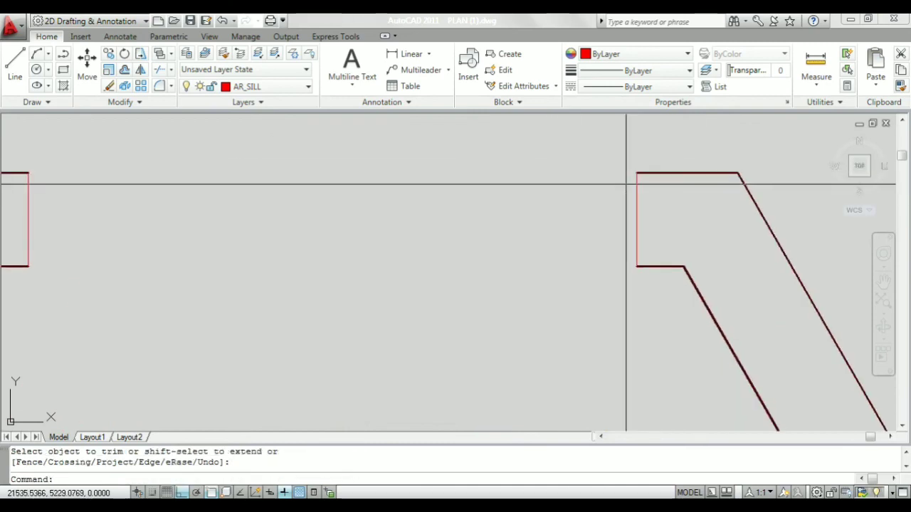
{"action": "scroll", "coordinate": [637, 256], "scroll_direction": "down", "scroll_amount": 3}
{"action": "scroll", "coordinate": [640, 261], "scroll_direction": "up", "scroll_amount": 5}
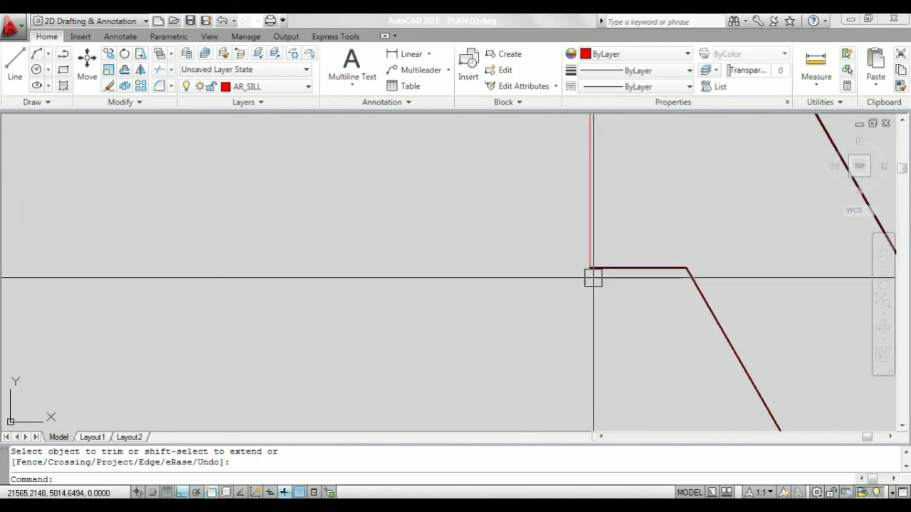
{"action": "scroll", "coordinate": [595, 242], "scroll_direction": "down", "scroll_amount": 2}
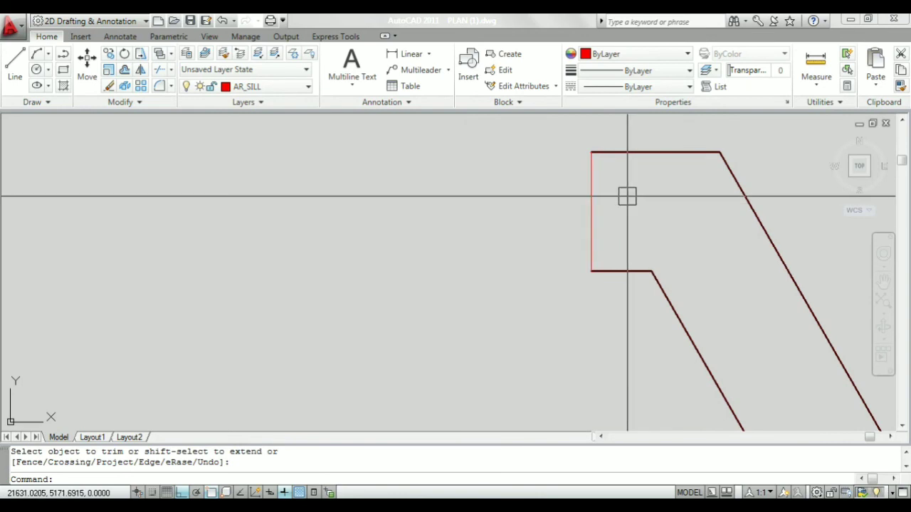
{"action": "type", "text": "ma"}
Match the red opening end lines to the top wall line's properties using MA.
{"action": "key", "text": "Return"}
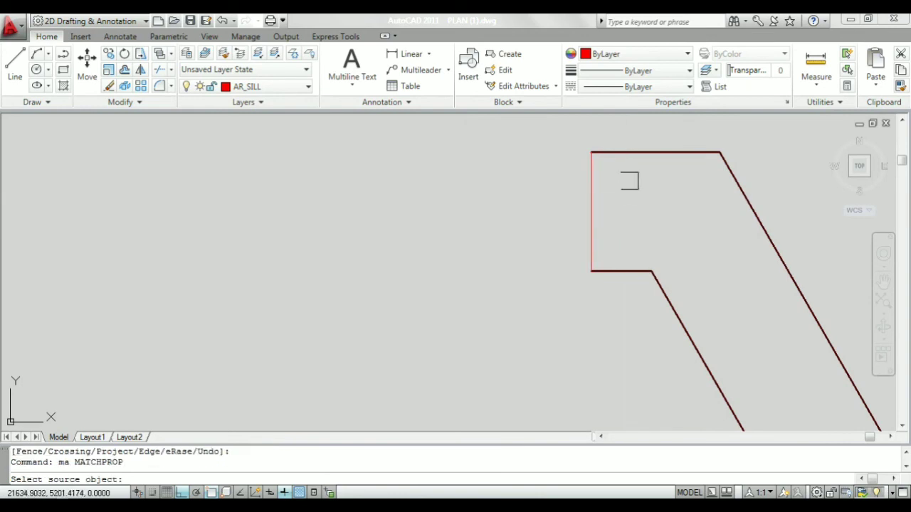
{"action": "left_click", "coordinate": [660, 152]}
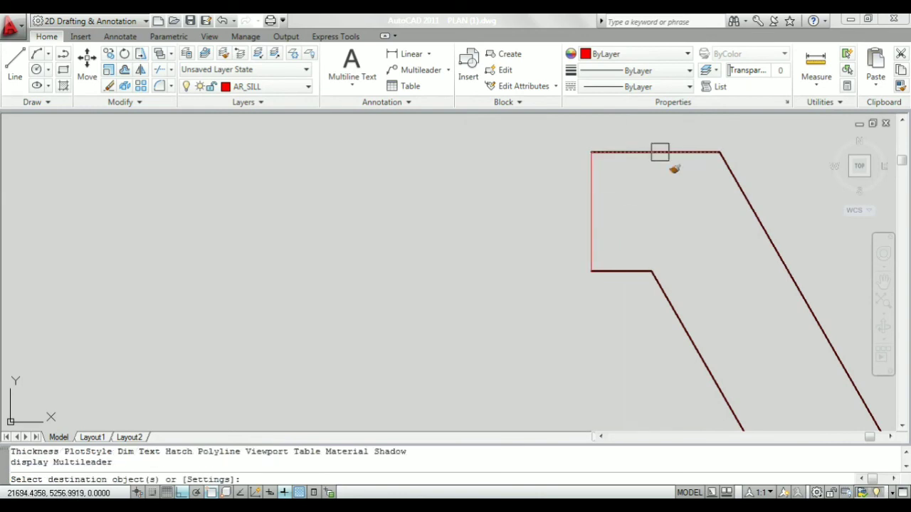
{"action": "left_click", "coordinate": [593, 184]}
{"action": "scroll", "coordinate": [683, 212], "scroll_direction": "down", "scroll_amount": 4}
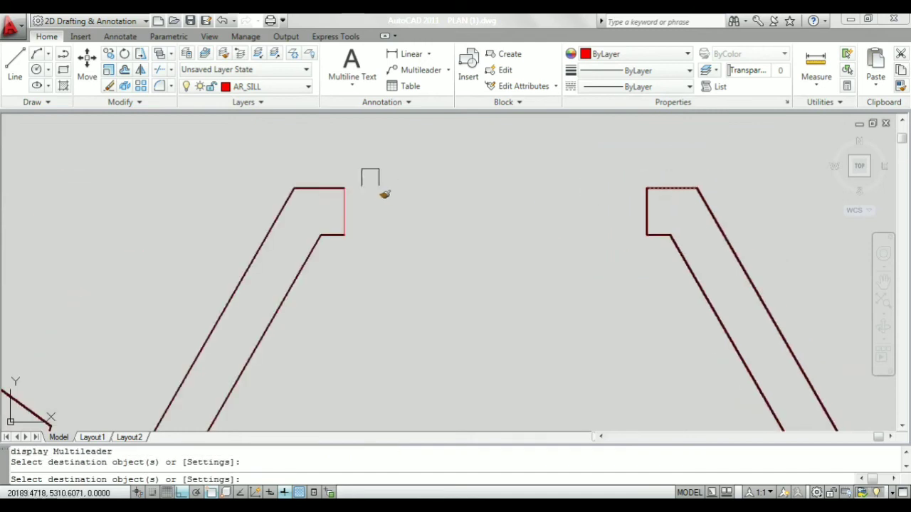
{"action": "left_click", "coordinate": [325, 159]}
{"action": "left_click", "coordinate": [383, 264]}
{"action": "scroll", "coordinate": [605, 247], "scroll_direction": "down", "scroll_amount": 4}
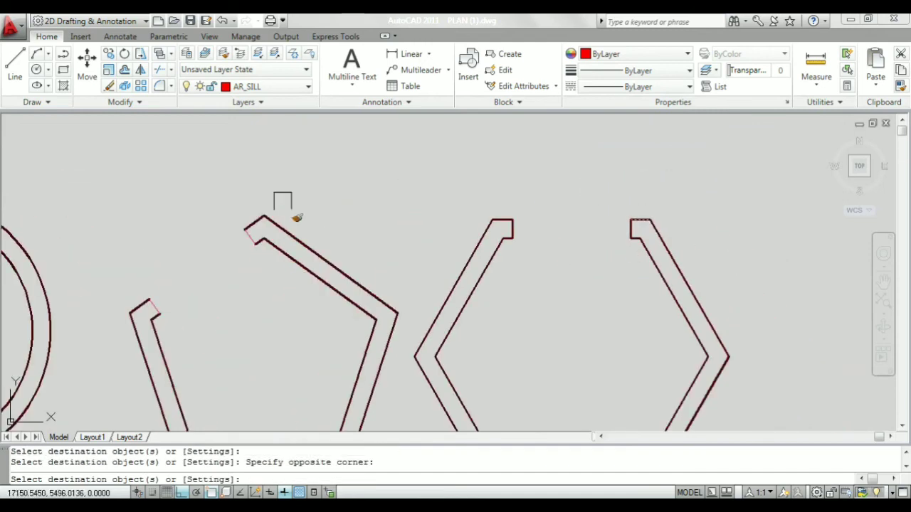
{"action": "left_click", "coordinate": [284, 188]}
{"action": "left_click", "coordinate": [101, 337]}
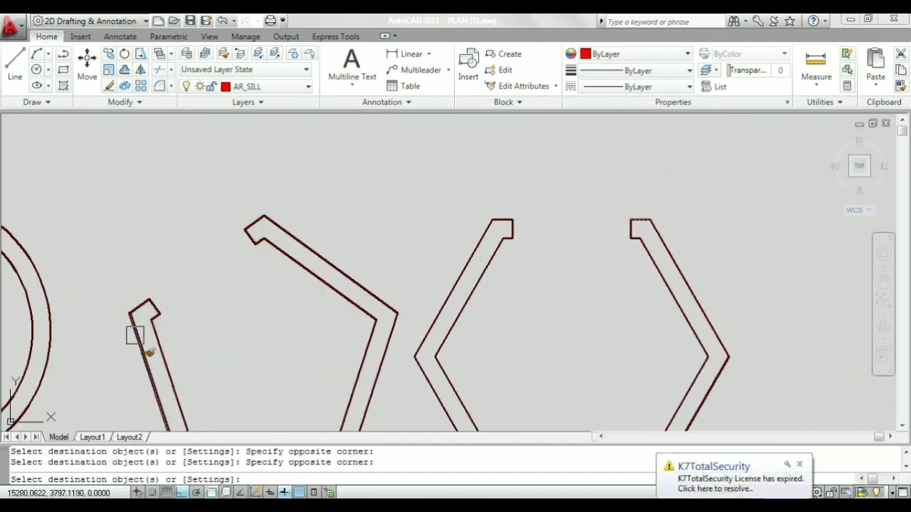
{"action": "key", "text": "Return"}
{"action": "scroll", "coordinate": [135, 335], "scroll_direction": "up", "scroll_amount": 2}
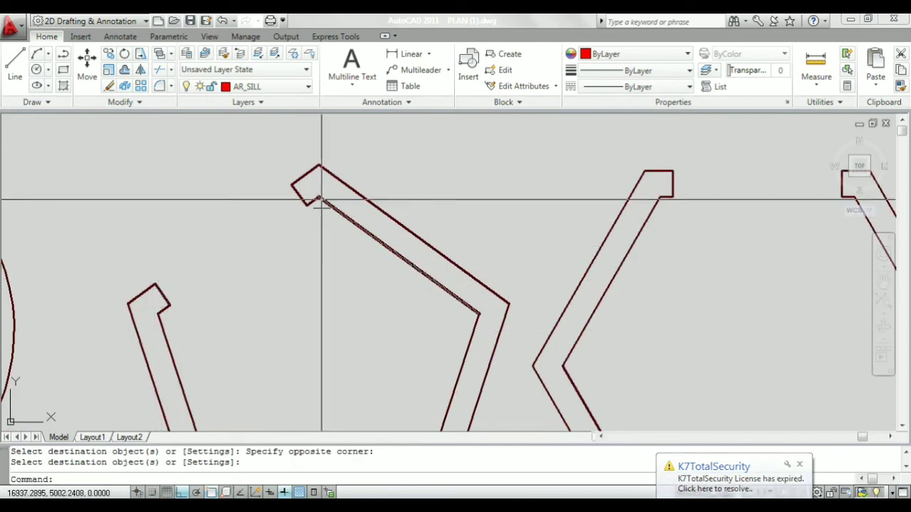
Erase the four selected objects and draw lines joining the opening's wall corners.
{"action": "scroll", "coordinate": [63, 216], "scroll_direction": "up", "scroll_amount": 2}
{"action": "key", "text": "Delete"}
{"action": "scroll", "coordinate": [189, 300], "scroll_direction": "up", "scroll_amount": 3}
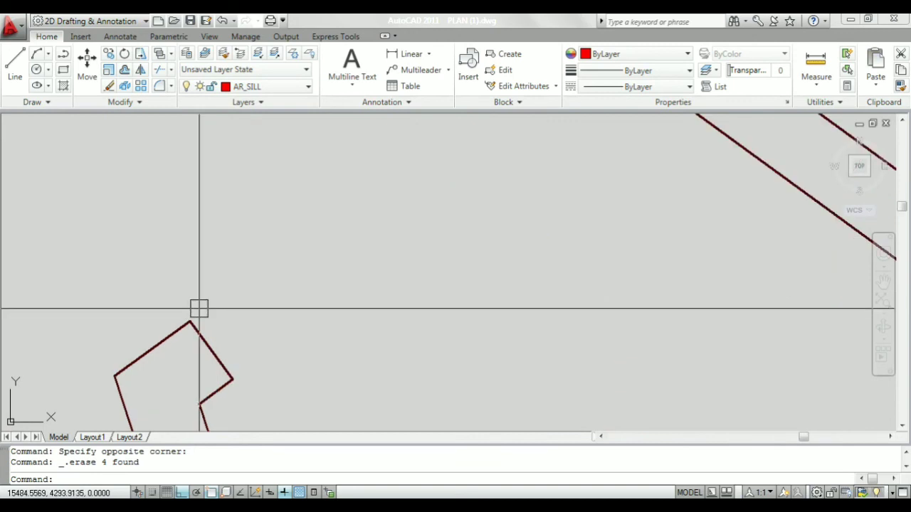
{"action": "type", "text": "l"}
{"action": "left_click", "coordinate": [189, 320]}
{"action": "scroll", "coordinate": [190, 320], "scroll_direction": "down", "scroll_amount": 2}
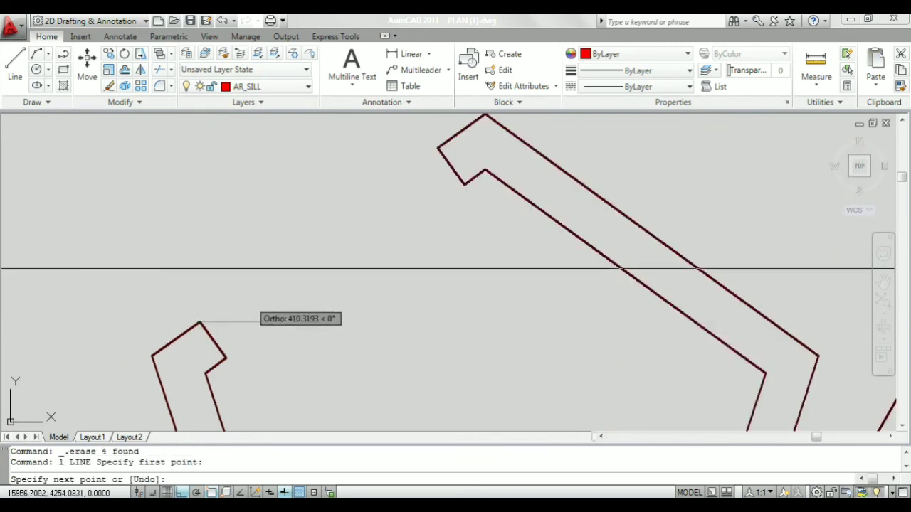
{"action": "left_click", "coordinate": [438, 149]}
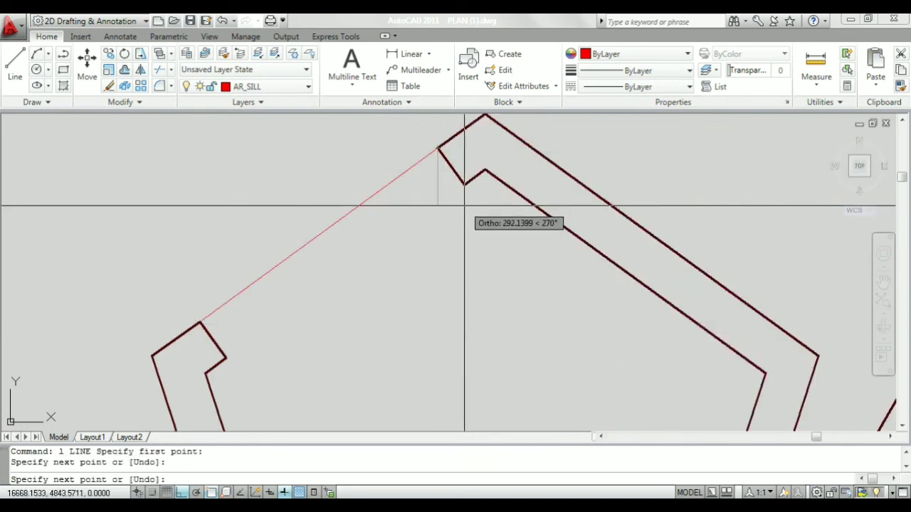
{"action": "key", "text": "Return"}
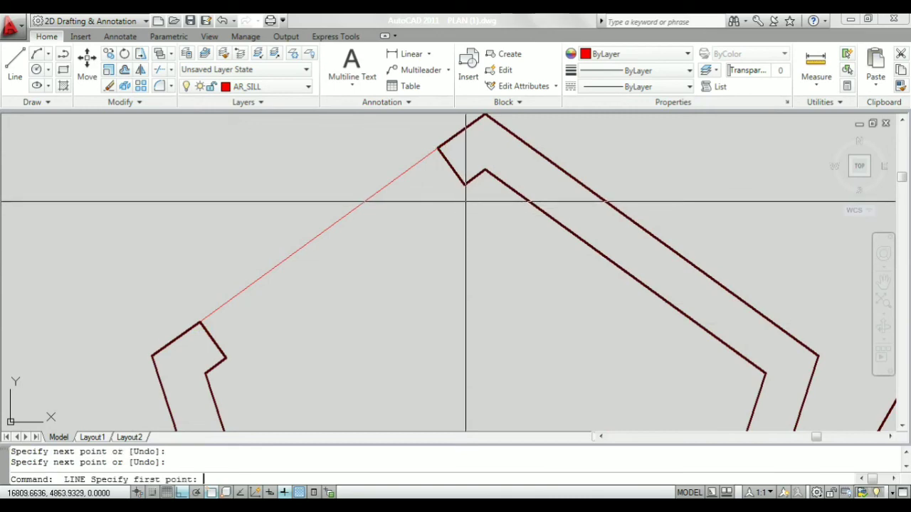
{"action": "left_click", "coordinate": [226, 360]}
{"action": "scroll", "coordinate": [151, 329], "scroll_direction": "down", "scroll_amount": 3}
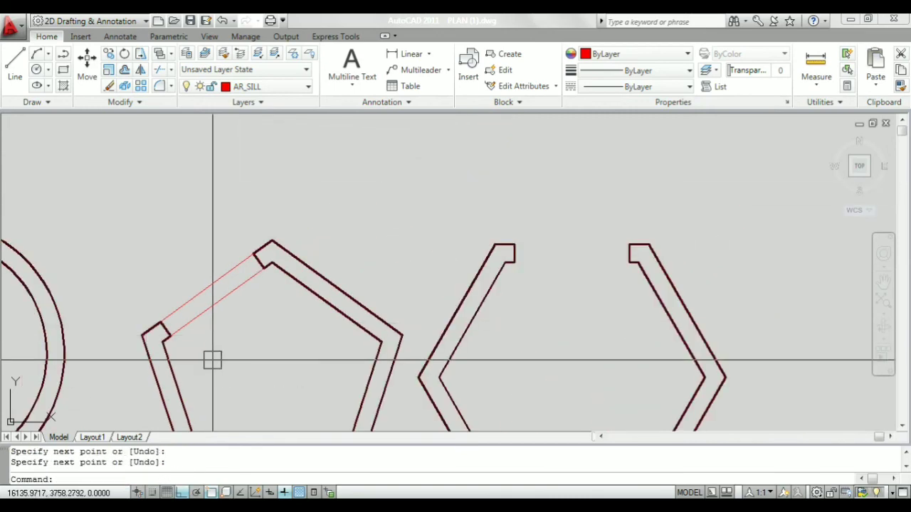
{"action": "scroll", "coordinate": [433, 285], "scroll_direction": "down", "scroll_amount": 2}
{"action": "scroll", "coordinate": [449, 299], "scroll_direction": "up", "scroll_amount": 4}
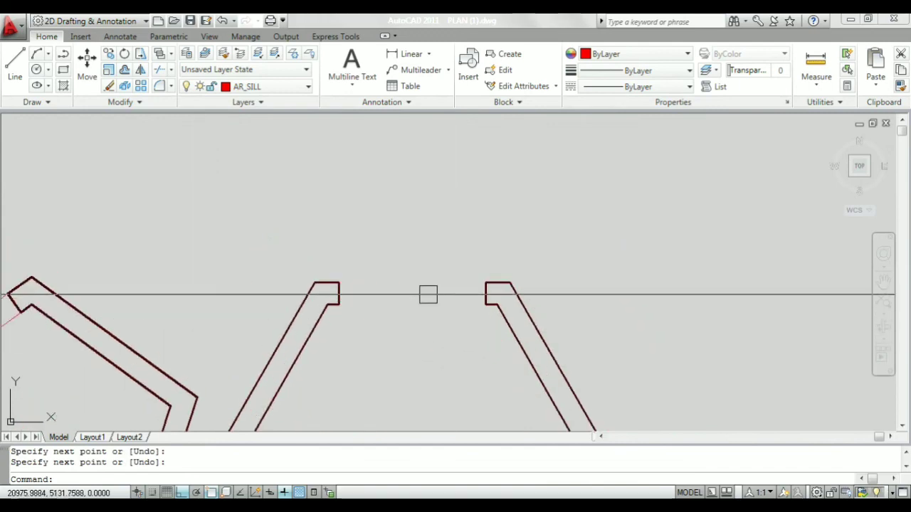
Draw the outer and inner sill lines linking the left and right opening corners.
{"action": "key", "text": "Return"}
{"action": "scroll", "coordinate": [357, 315], "scroll_direction": "up", "scroll_amount": 3}
{"action": "left_click", "coordinate": [322, 272]}
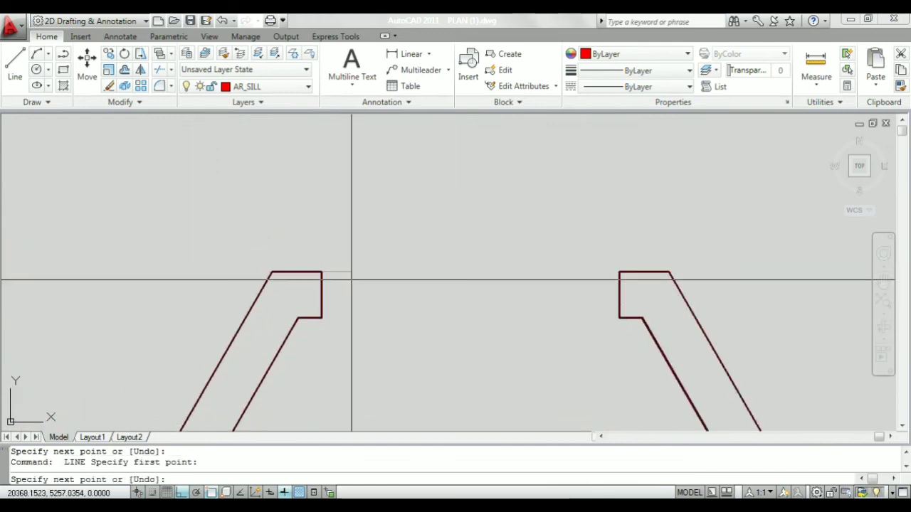
{"action": "left_click", "coordinate": [619, 272]}
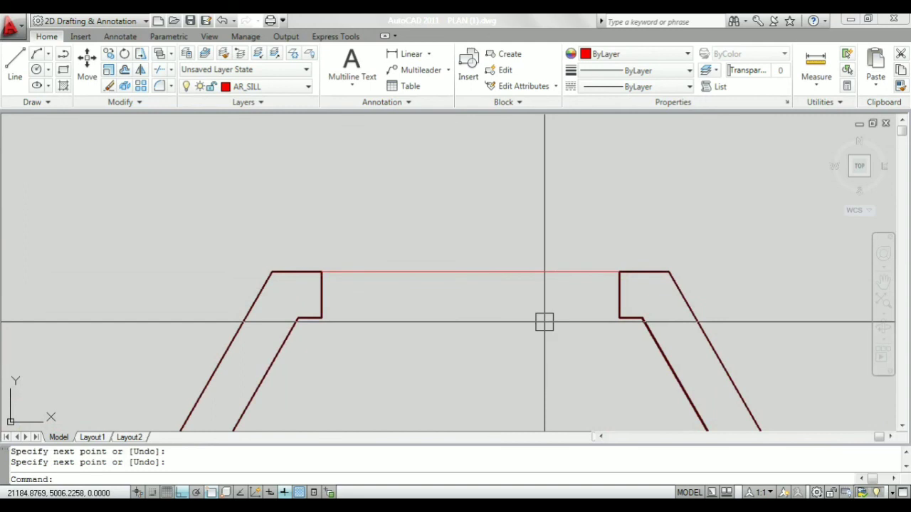
{"action": "left_click", "coordinate": [619, 318]}
{"action": "left_click", "coordinate": [322, 319]}
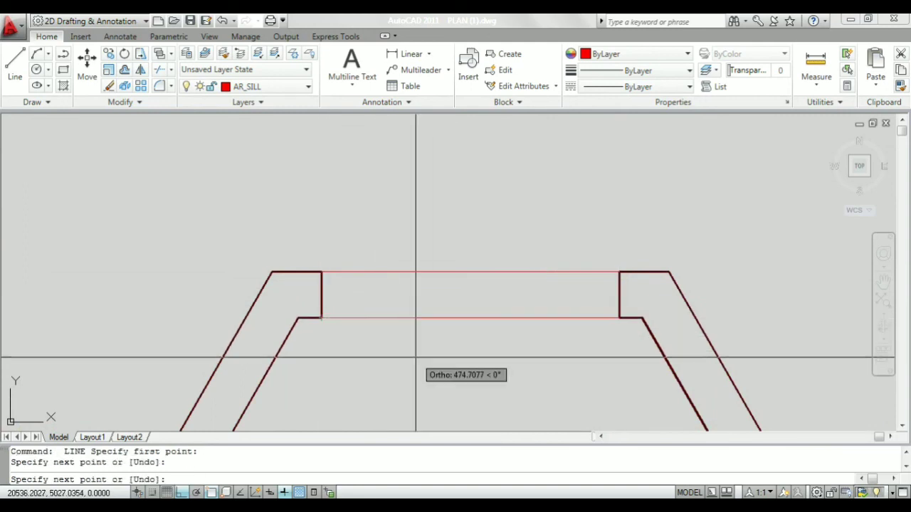
{"action": "key", "text": "Return"}
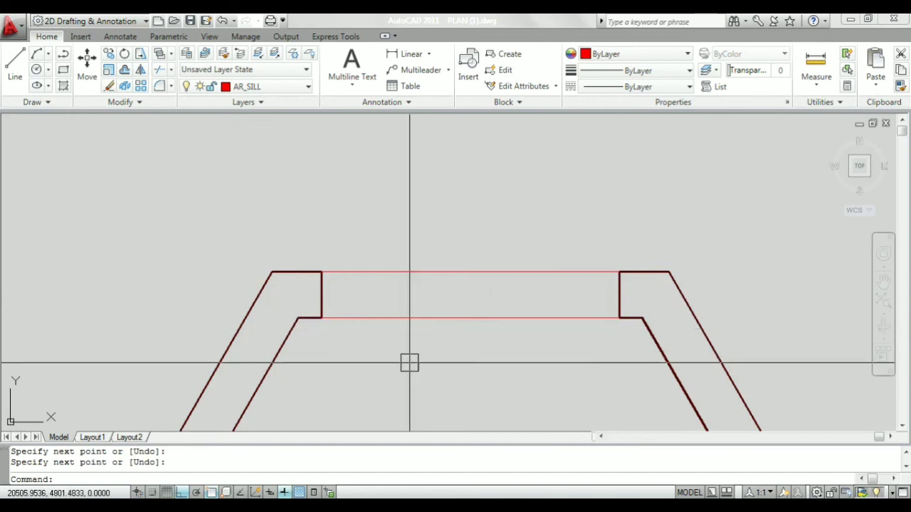
{"action": "scroll", "coordinate": [456, 352], "scroll_direction": "up", "scroll_amount": 3}
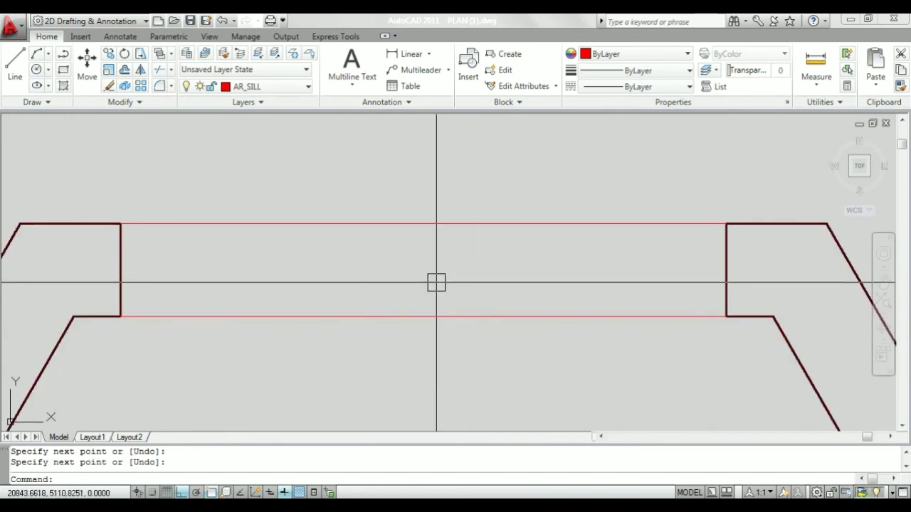
{"action": "type", "text": "c"}
Offset the hexagon opening's top and bottom sill lines 100 inward.
{"action": "key", "text": "Return"}
{"action": "type", "text": "100"}
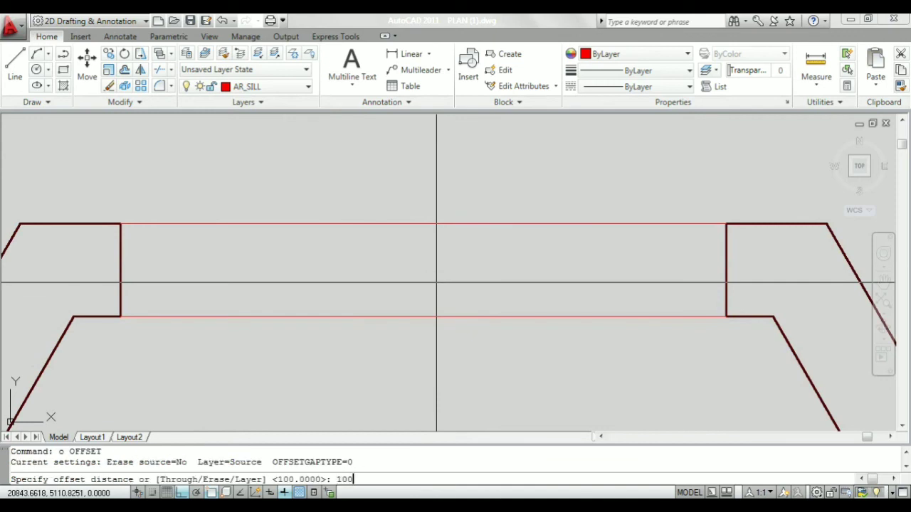
{"action": "key", "text": "Return"}
{"action": "left_click", "coordinate": [432, 230]}
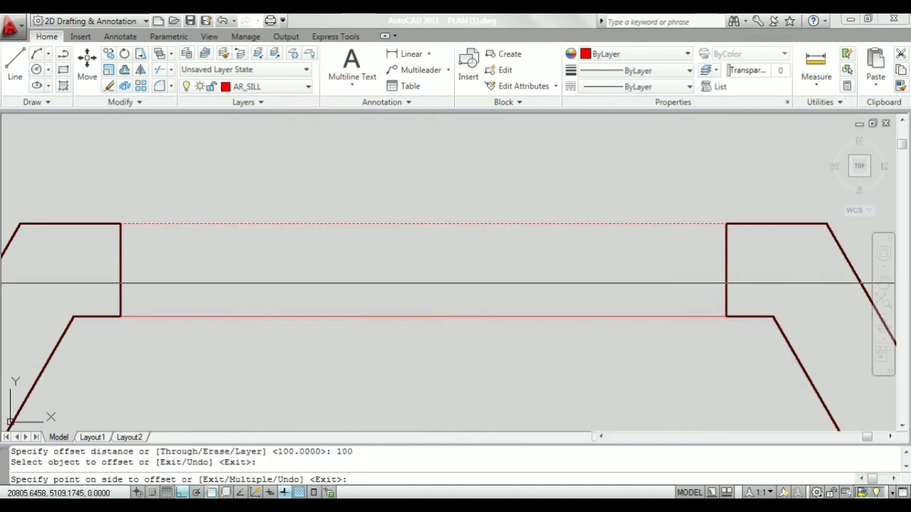
{"action": "left_click", "coordinate": [420, 284]}
{"action": "left_click", "coordinate": [419, 317]}
{"action": "left_click", "coordinate": [438, 177]}
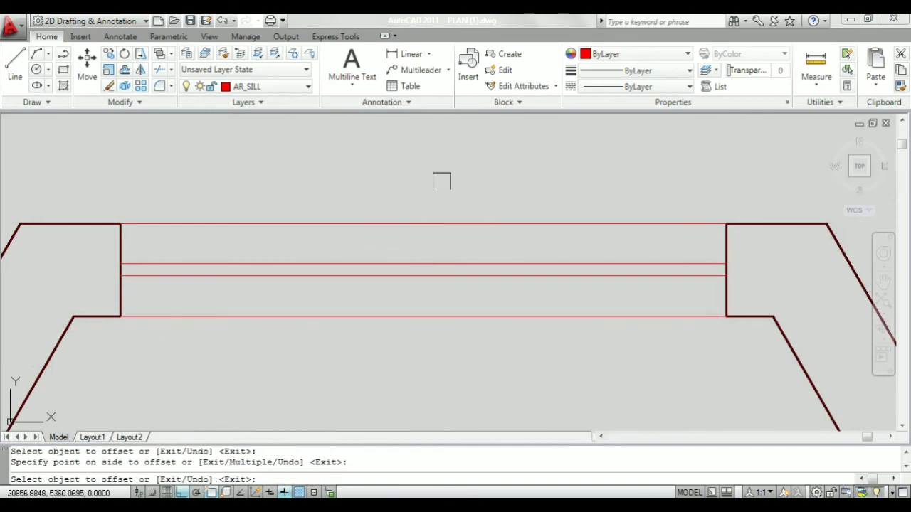
{"action": "scroll", "coordinate": [679, 228], "scroll_direction": "down", "scroll_amount": 2}
{"action": "scroll", "coordinate": [514, 271], "scroll_direction": "up", "scroll_amount": 1}
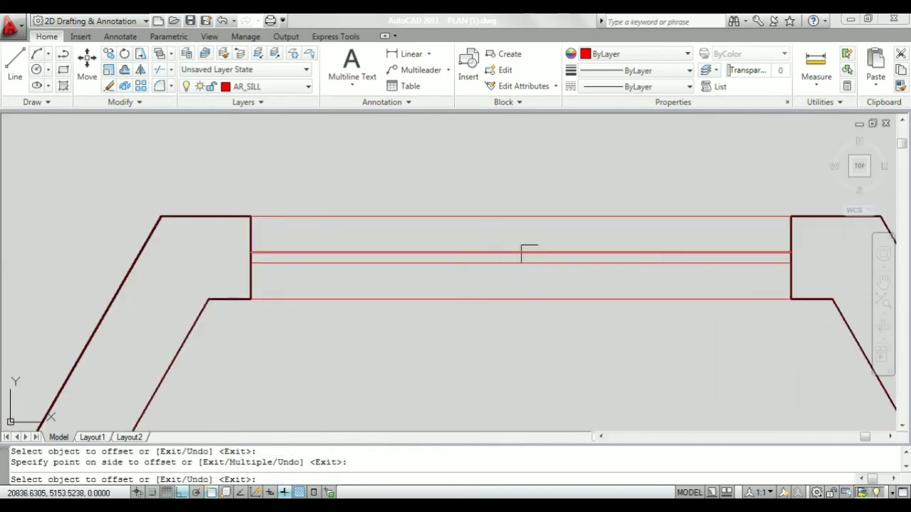
{"action": "scroll", "coordinate": [655, 231], "scroll_direction": "down", "scroll_amount": 5}
{"action": "scroll", "coordinate": [369, 269], "scroll_direction": "up", "scroll_amount": 5}
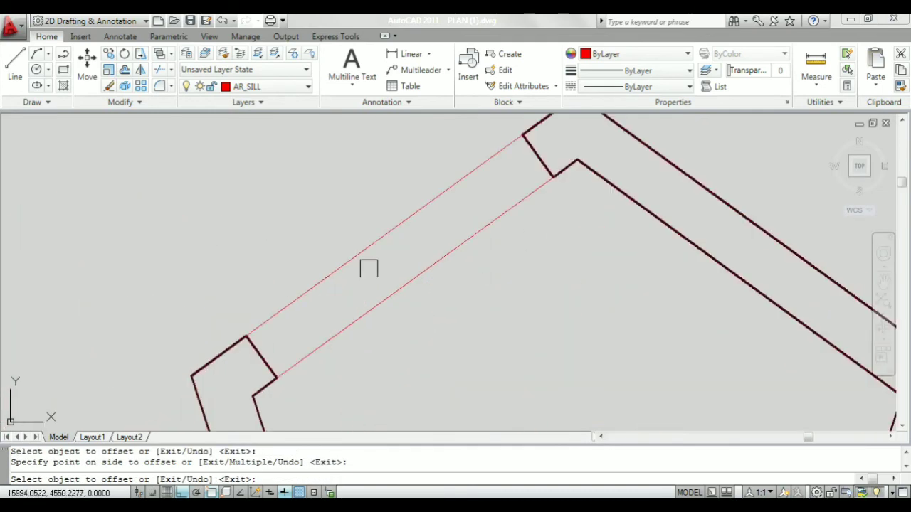
Offset the pentagon opening's lower sill 100 inward and select its inner lines.
{"action": "left_click", "coordinate": [376, 309]}
{"action": "left_click", "coordinate": [325, 257]}
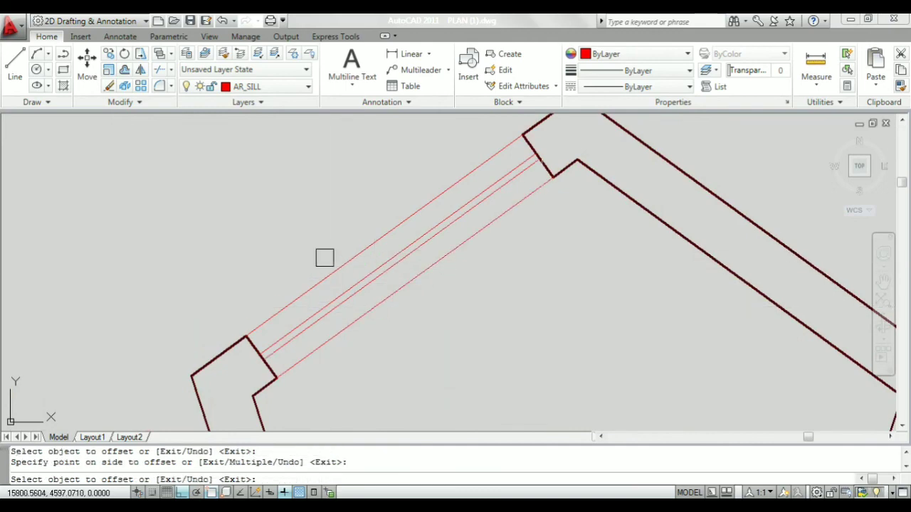
{"action": "scroll", "coordinate": [370, 295], "scroll_direction": "up", "scroll_amount": 3}
{"action": "key", "text": "Return"}
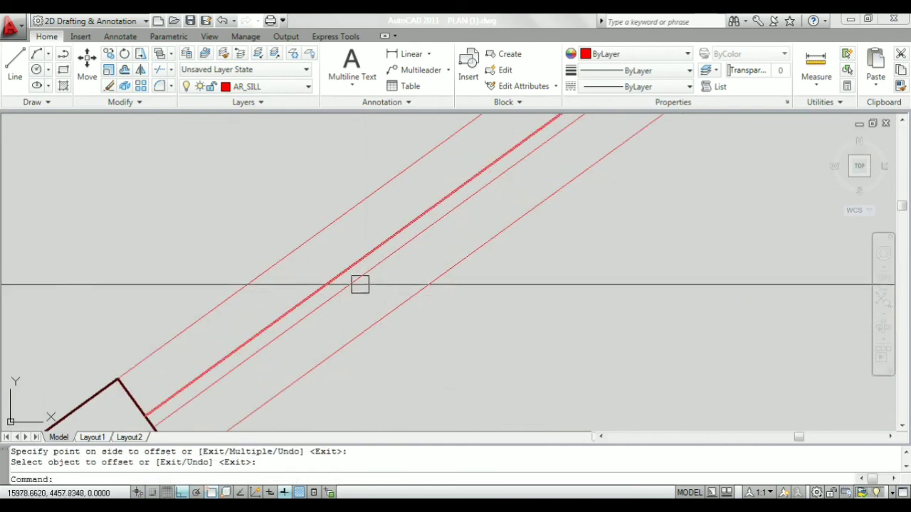
{"action": "left_click", "coordinate": [381, 299]}
{"action": "left_click", "coordinate": [341, 260]}
Select the hexagon's inner opening lines and move all inner lines to layer AR_WIN.
{"action": "scroll", "coordinate": [208, 326], "scroll_direction": "down", "scroll_amount": 5}
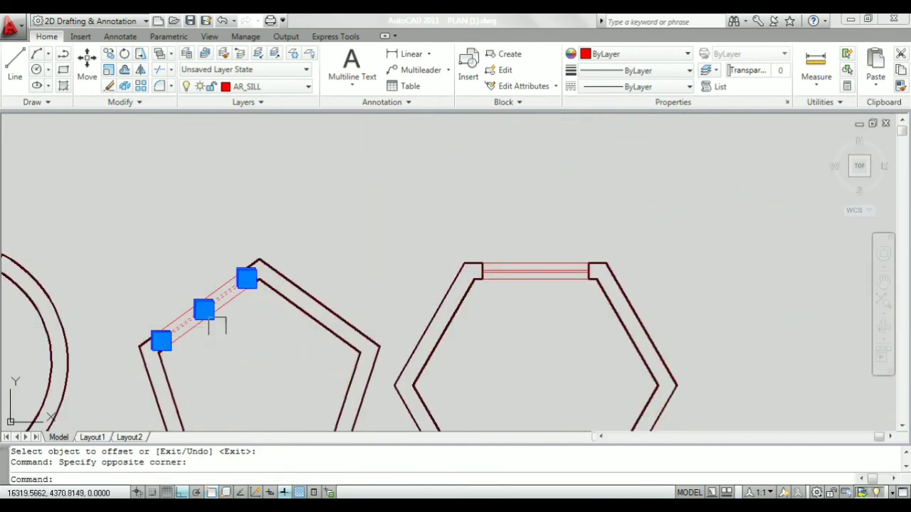
{"action": "scroll", "coordinate": [534, 277], "scroll_direction": "up", "scroll_amount": 5}
{"action": "scroll", "coordinate": [533, 282], "scroll_direction": "up", "scroll_amount": 3}
{"action": "left_click", "coordinate": [533, 285]}
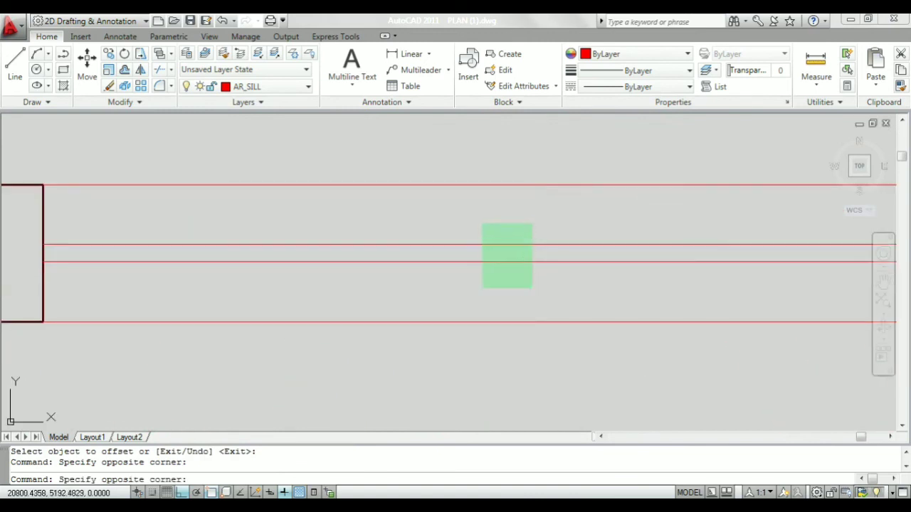
{"action": "left_click", "coordinate": [480, 221]}
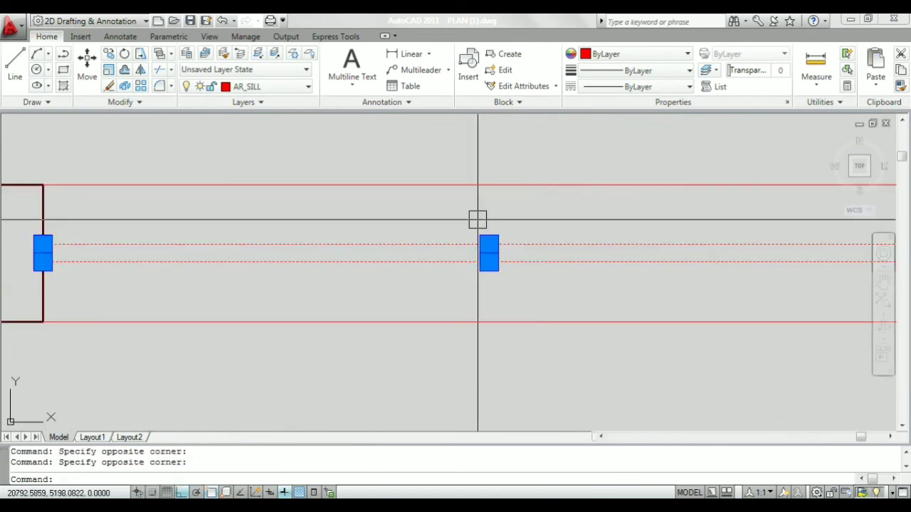
{"action": "left_click", "coordinate": [306, 87]}
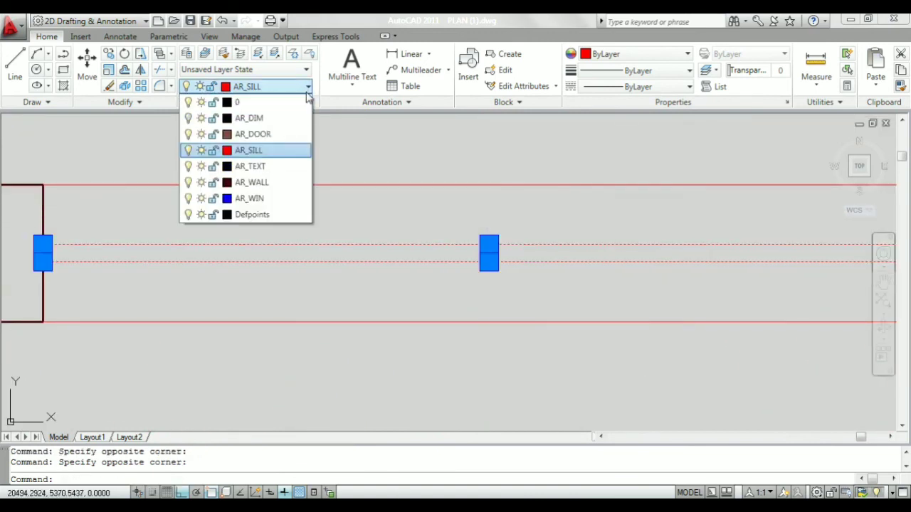
{"action": "left_click", "coordinate": [267, 200]}
{"action": "left_click", "coordinate": [267, 200]}
{"action": "key", "text": "Escape"}
{"action": "scroll", "coordinate": [559, 264], "scroll_direction": "down", "scroll_amount": 3}
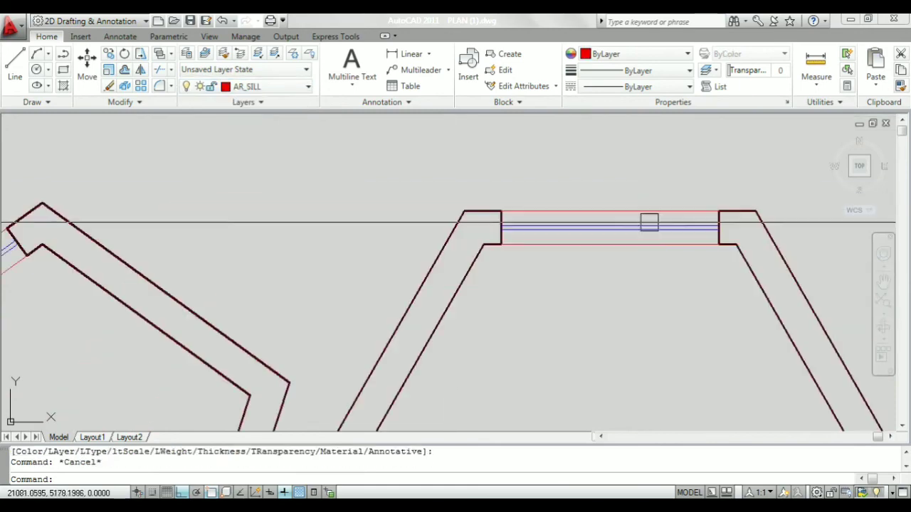
{"action": "scroll", "coordinate": [559, 263], "scroll_direction": "down", "scroll_amount": 2}
{"action": "scroll", "coordinate": [352, 177], "scroll_direction": "down", "scroll_amount": 1}
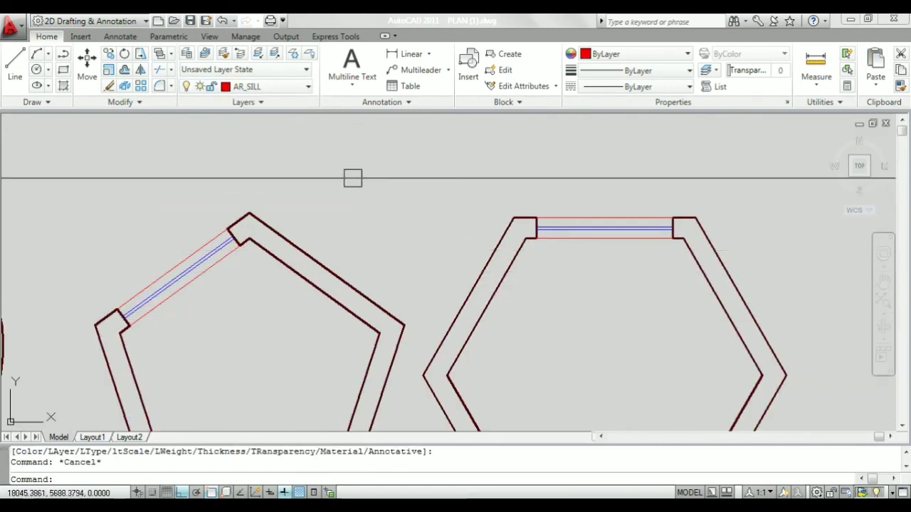
{"action": "scroll", "coordinate": [351, 178], "scroll_direction": "down", "scroll_amount": 2}
{"action": "scroll", "coordinate": [614, 304], "scroll_direction": "down", "scroll_amount": 2}
{"action": "scroll", "coordinate": [365, 357], "scroll_direction": "up", "scroll_amount": 3}
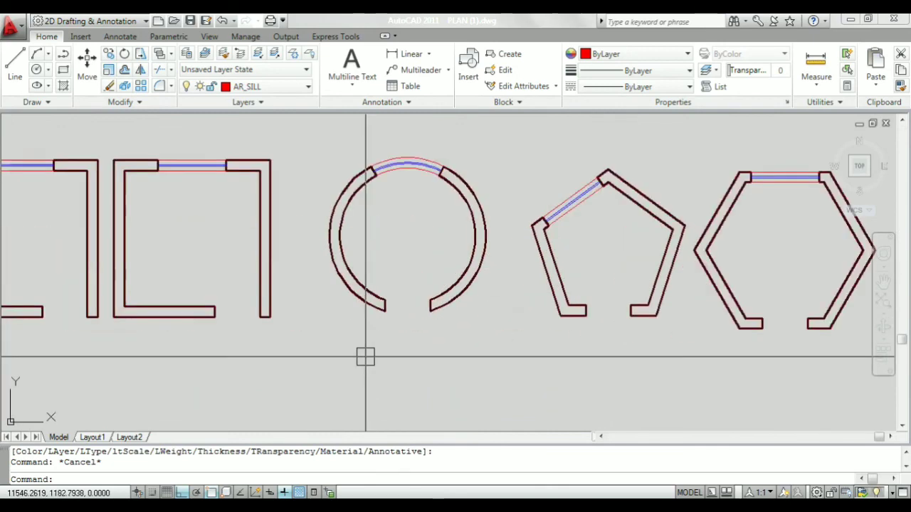
{"action": "scroll", "coordinate": [419, 318], "scroll_direction": "down", "scroll_amount": 4}
{"action": "scroll", "coordinate": [419, 318], "scroll_direction": "up", "scroll_amount": 3}
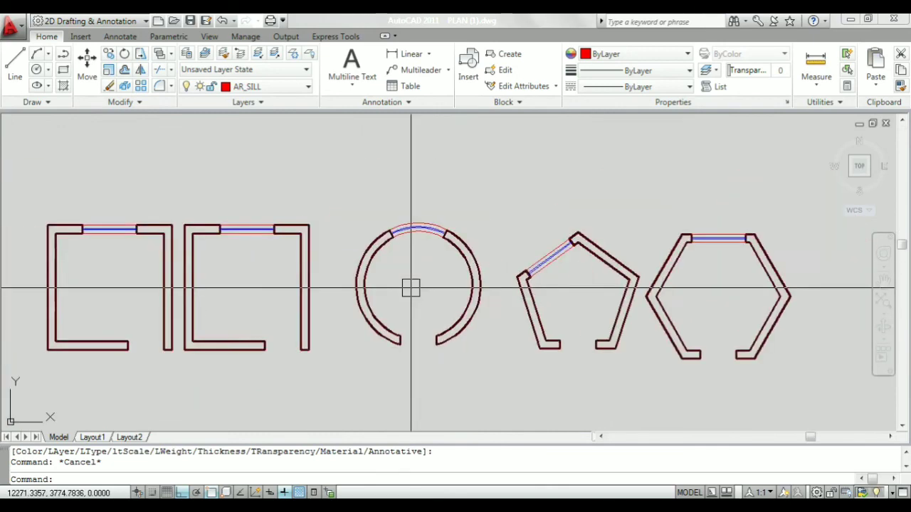
{"action": "scroll", "coordinate": [411, 284], "scroll_direction": "up", "scroll_amount": 2}
{"action": "scroll", "coordinate": [179, 340], "scroll_direction": "down", "scroll_amount": 2}
{"action": "scroll", "coordinate": [147, 345], "scroll_direction": "up", "scroll_amount": 2}
{"action": "scroll", "coordinate": [148, 346], "scroll_direction": "up", "scroll_amount": 2}
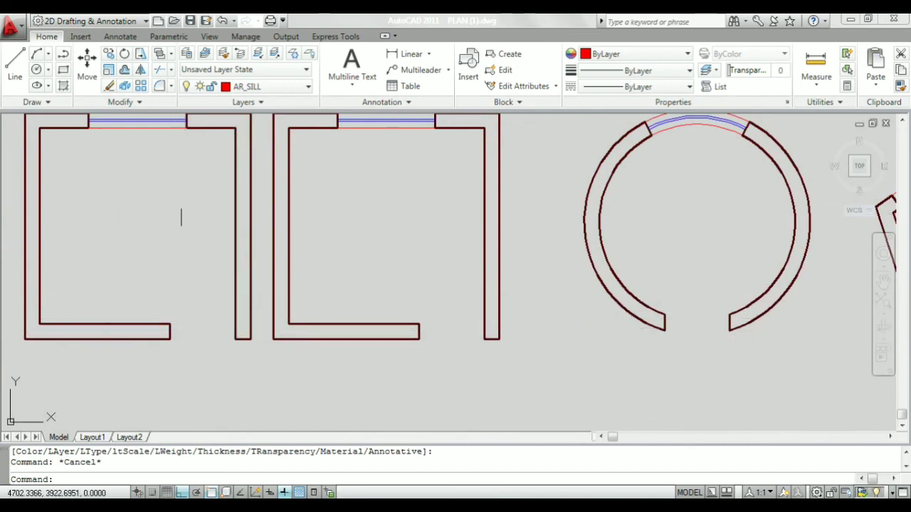
{"action": "scroll", "coordinate": [249, 249], "scroll_direction": "down", "scroll_amount": 2}
{"action": "scroll", "coordinate": [193, 228], "scroll_direction": "down", "scroll_amount": 2}
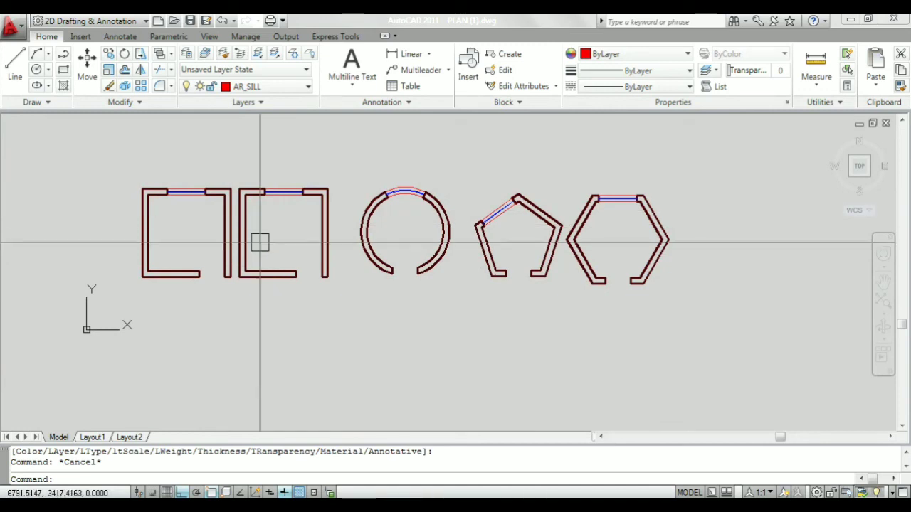
{"action": "scroll", "coordinate": [500, 237], "scroll_direction": "up", "scroll_amount": 2}
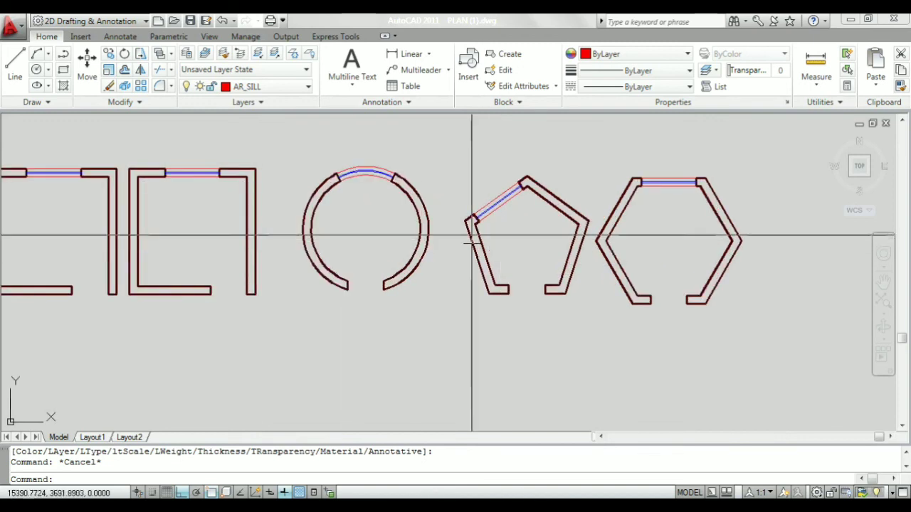
{"action": "scroll", "coordinate": [533, 284], "scroll_direction": "up", "scroll_amount": 6}
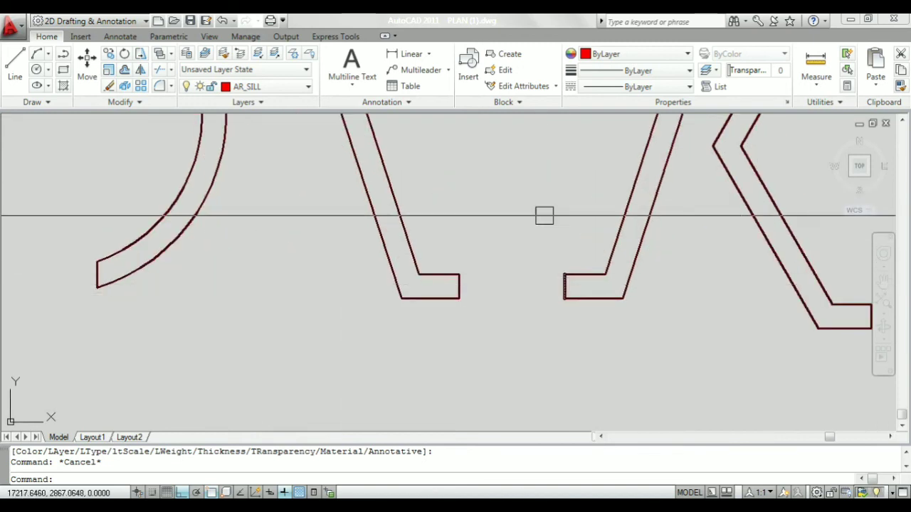
{"action": "scroll", "coordinate": [578, 235], "scroll_direction": "down", "scroll_amount": 1}
{"action": "scroll", "coordinate": [547, 235], "scroll_direction": "down", "scroll_amount": 5}
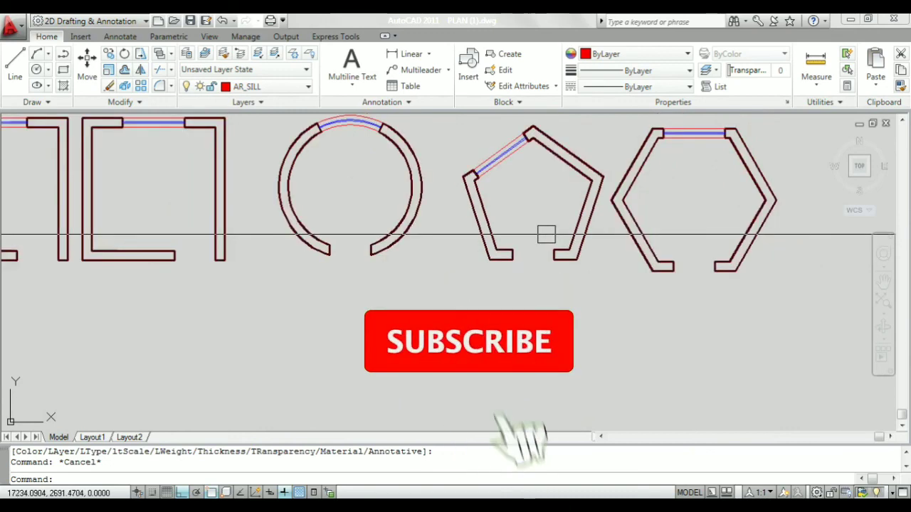